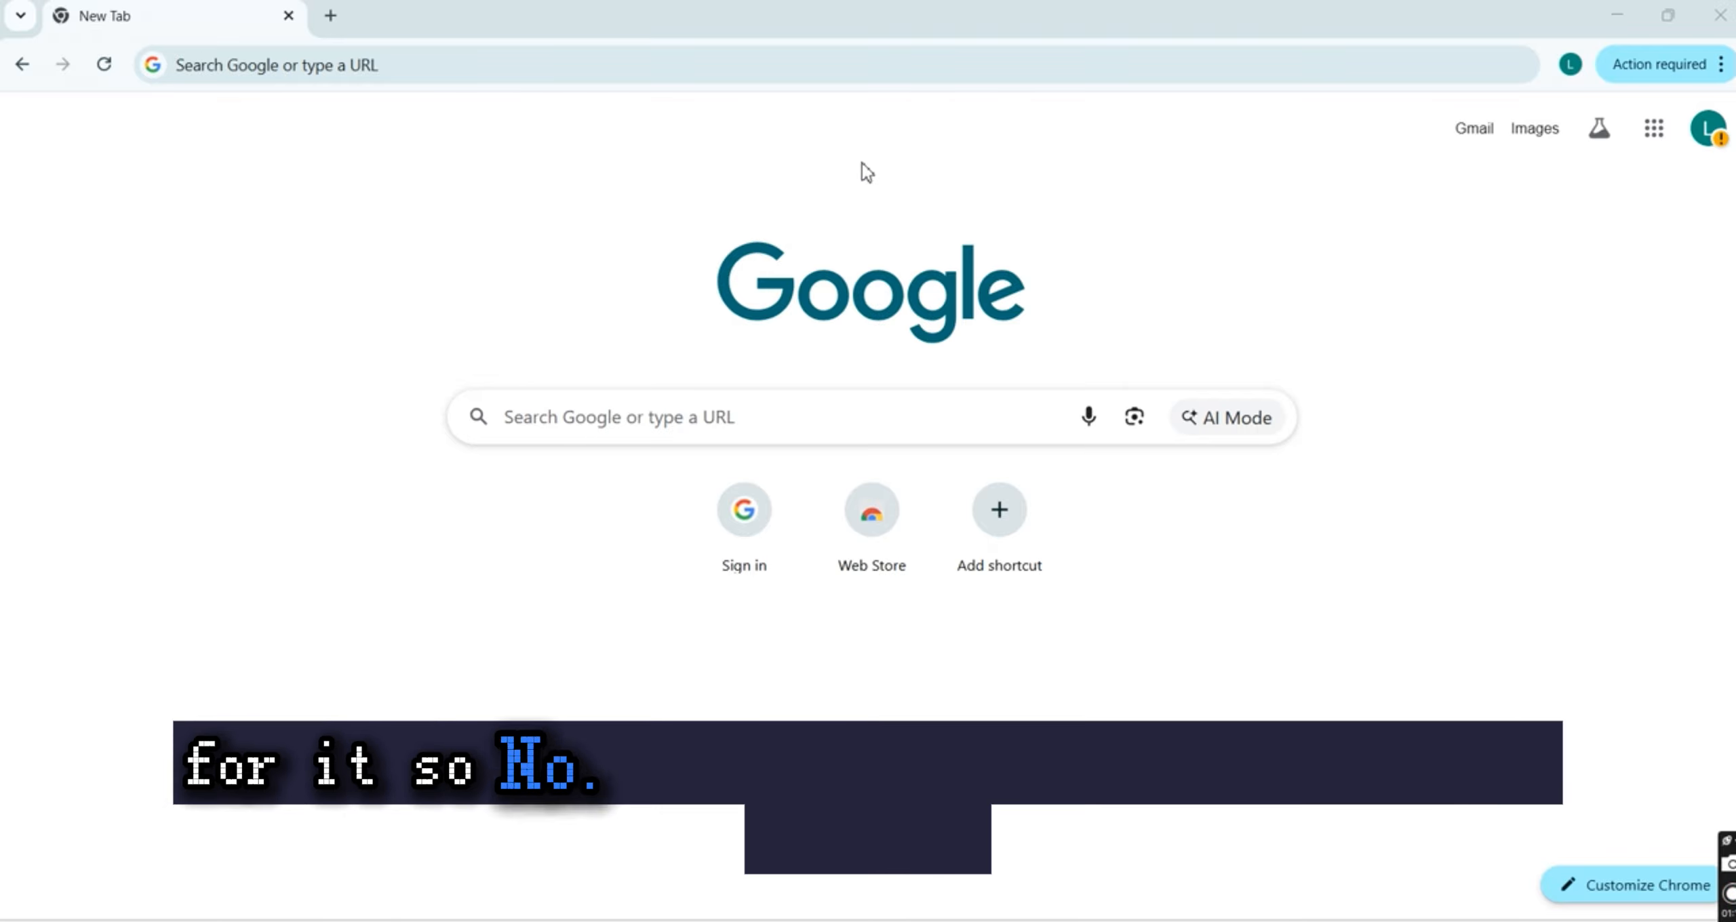
Load the InfinityFree home page at infinityfree.com in Chrome
left_click(750, 80)
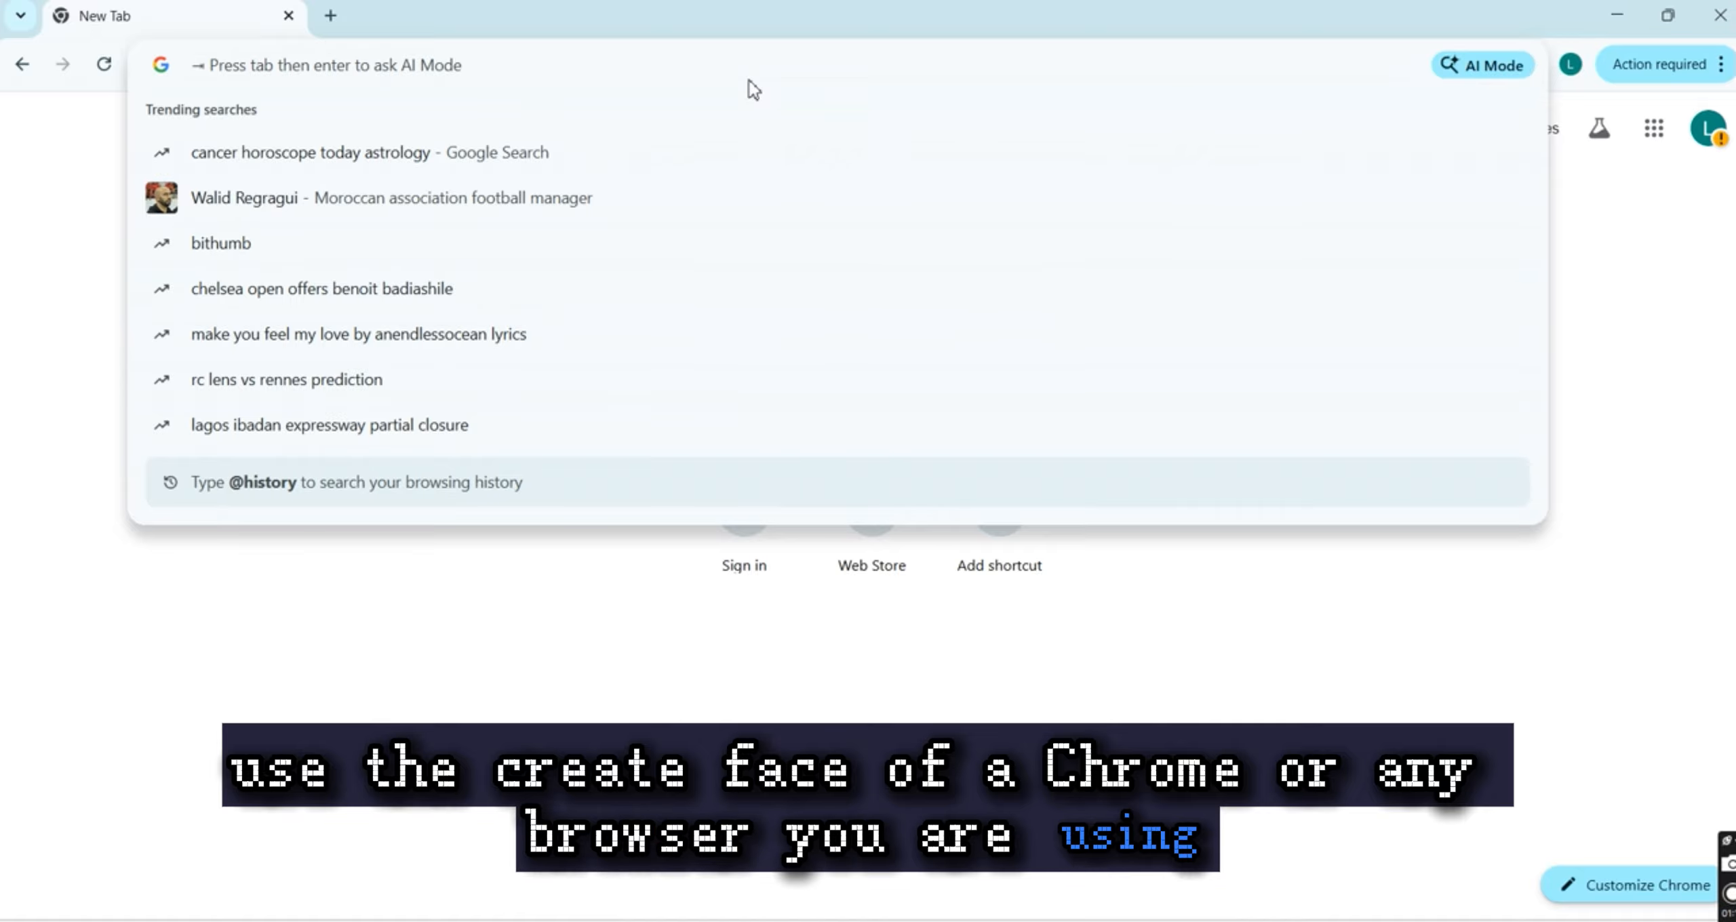
type("in")
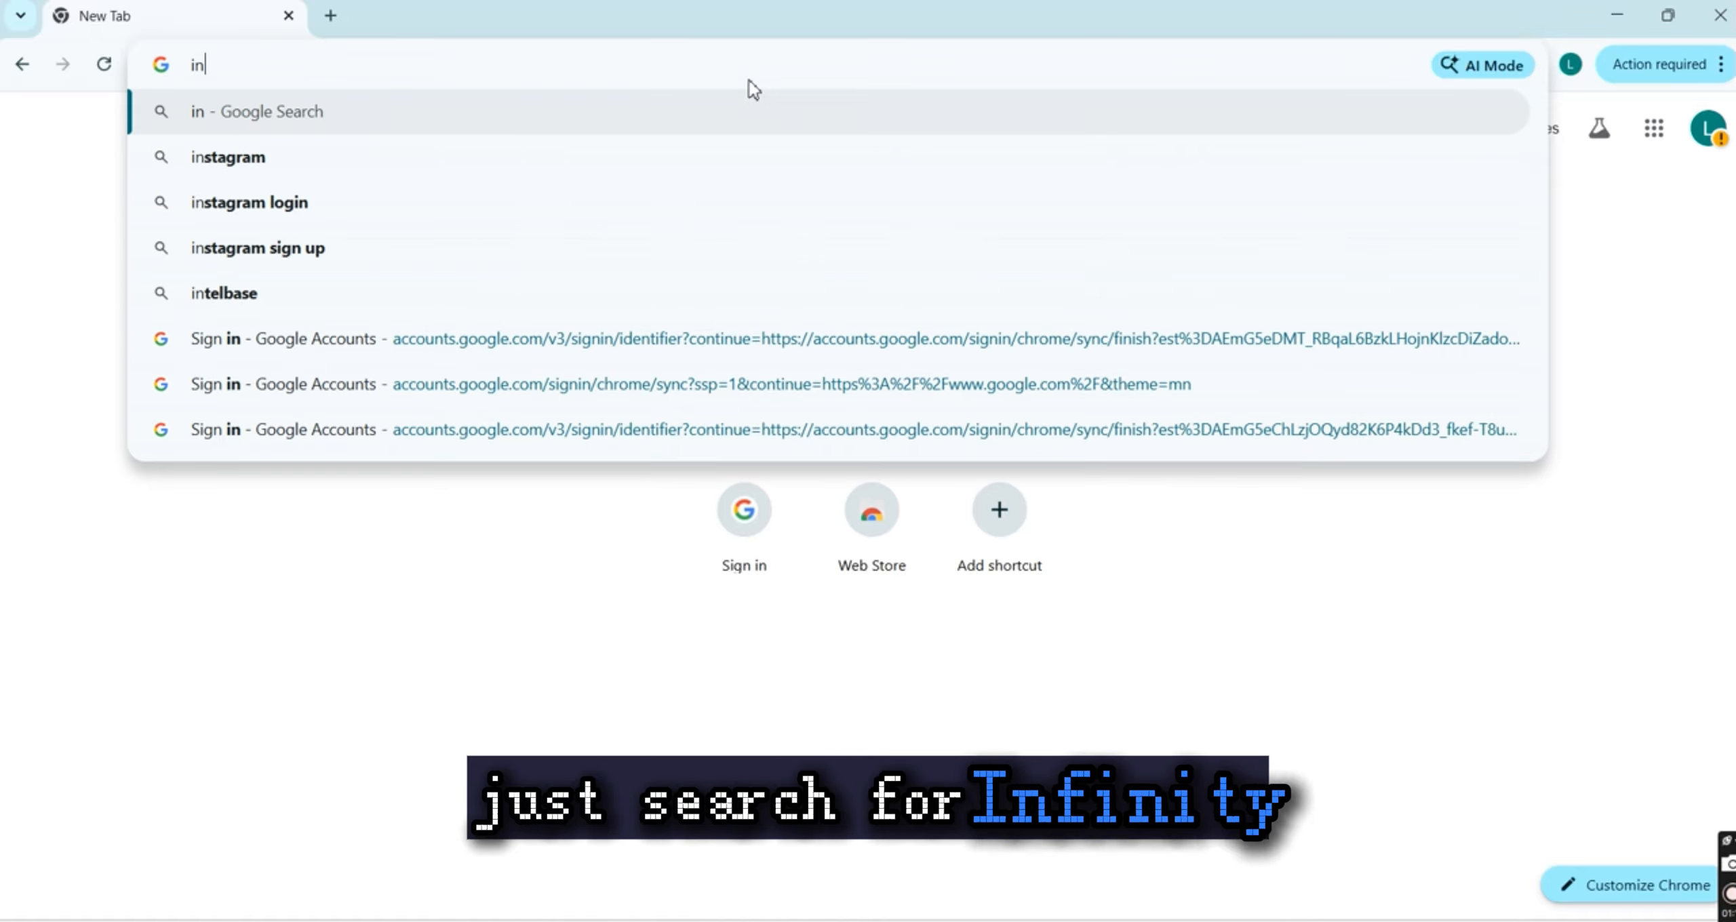
type("fi")
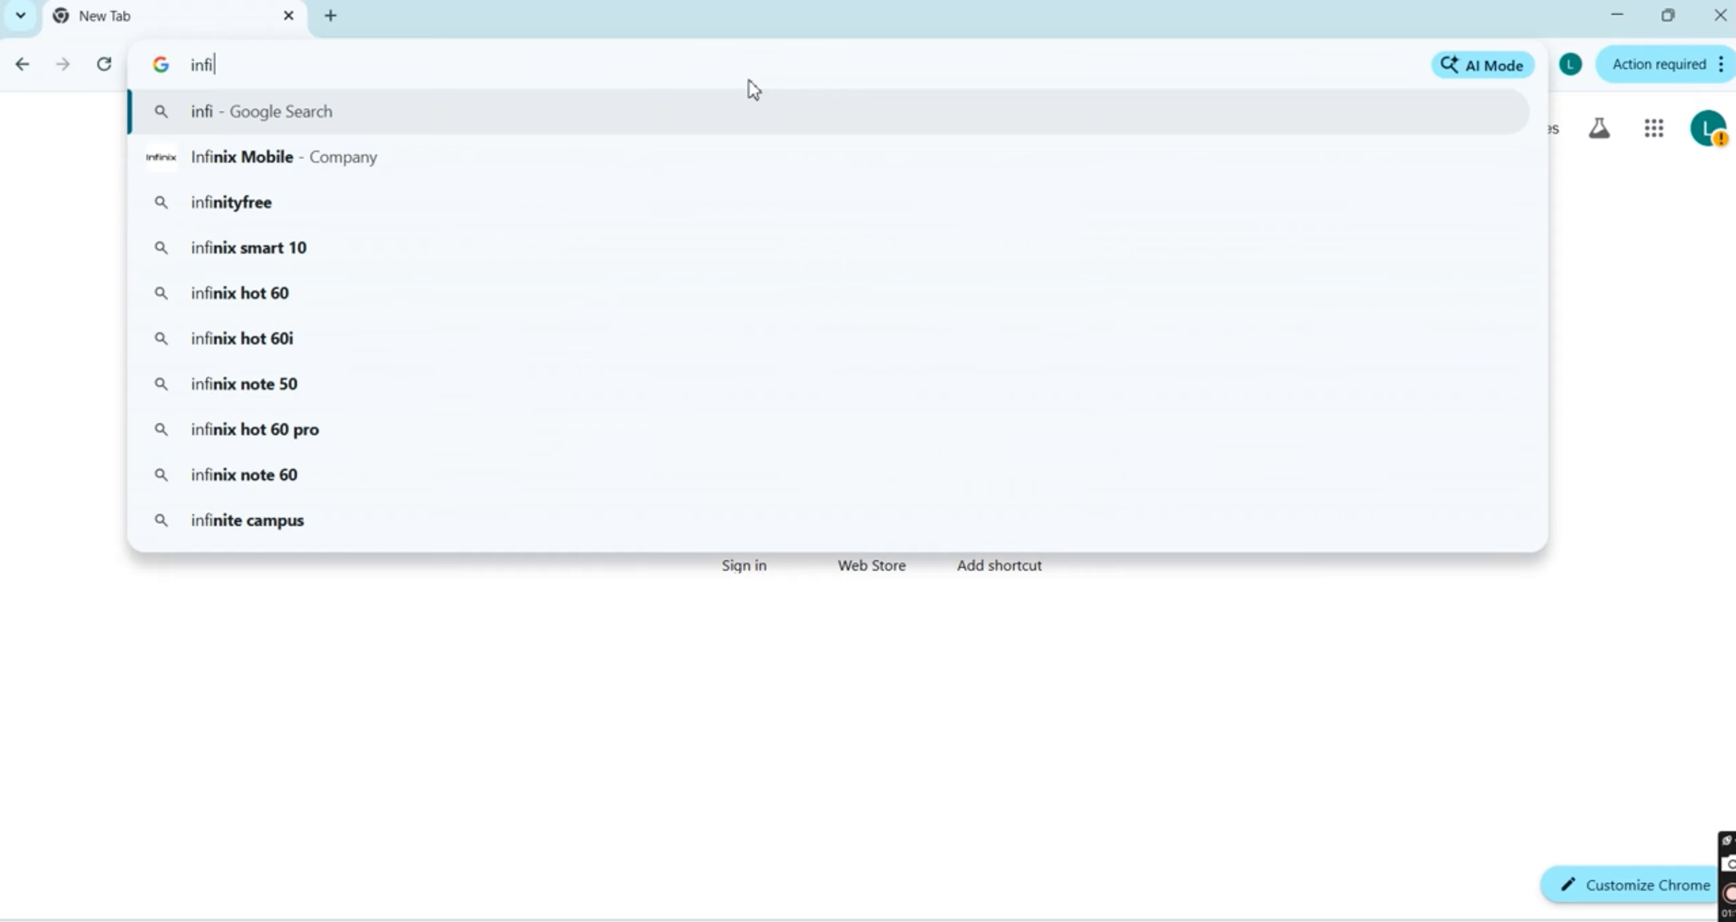
type("nity")
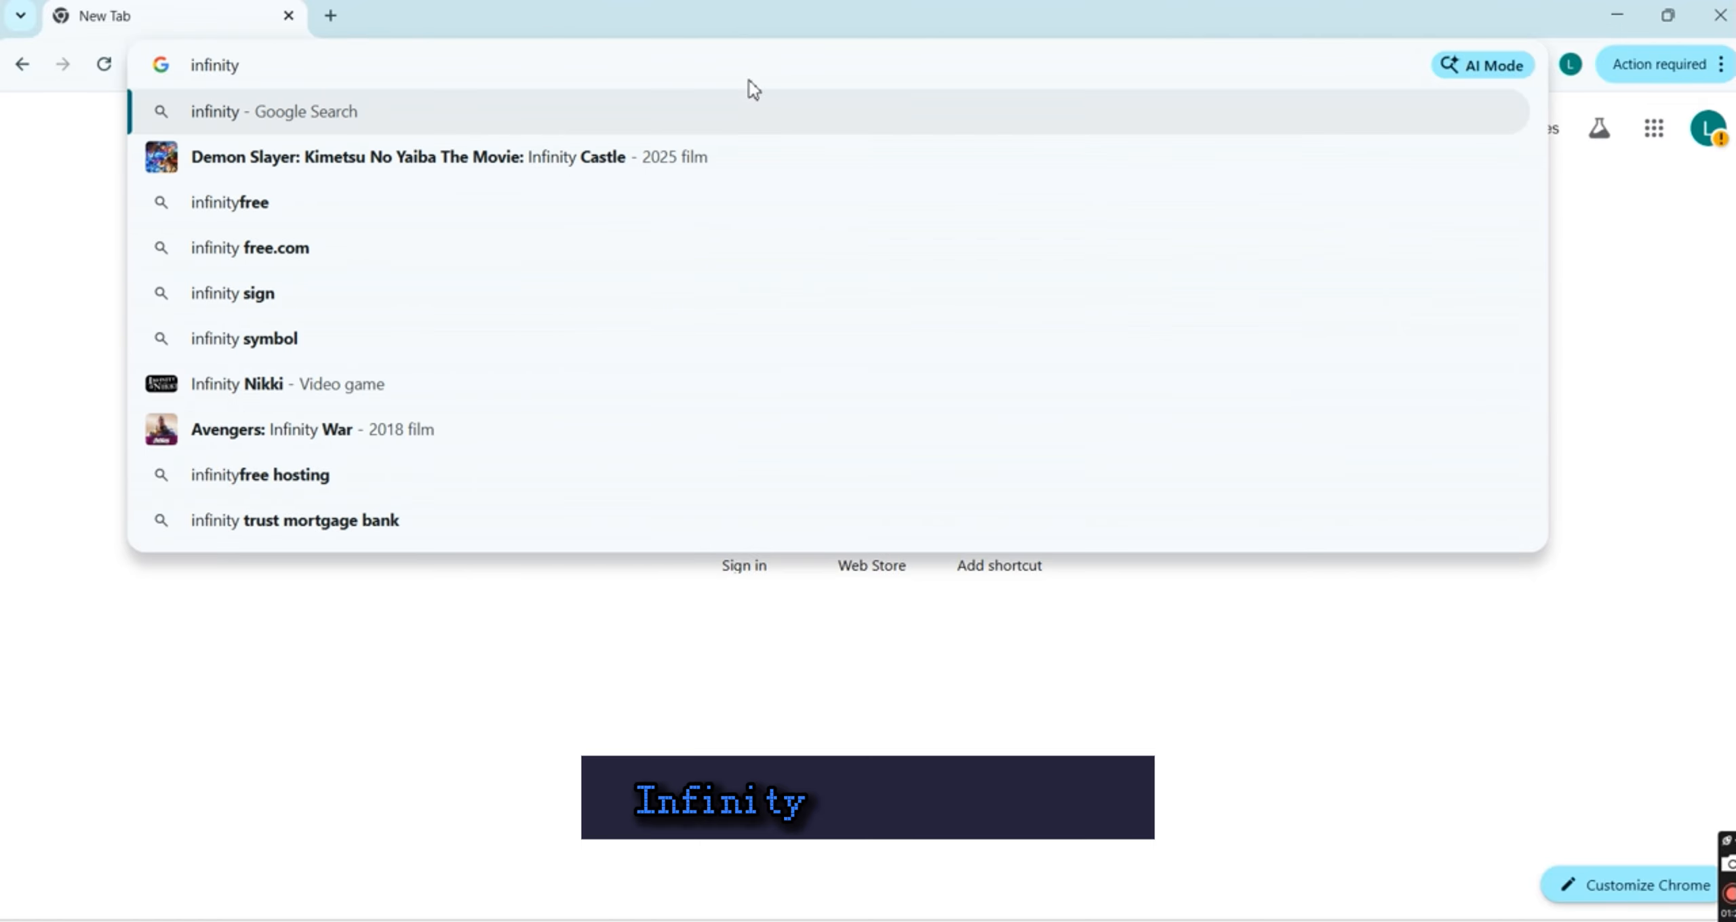
type("free")
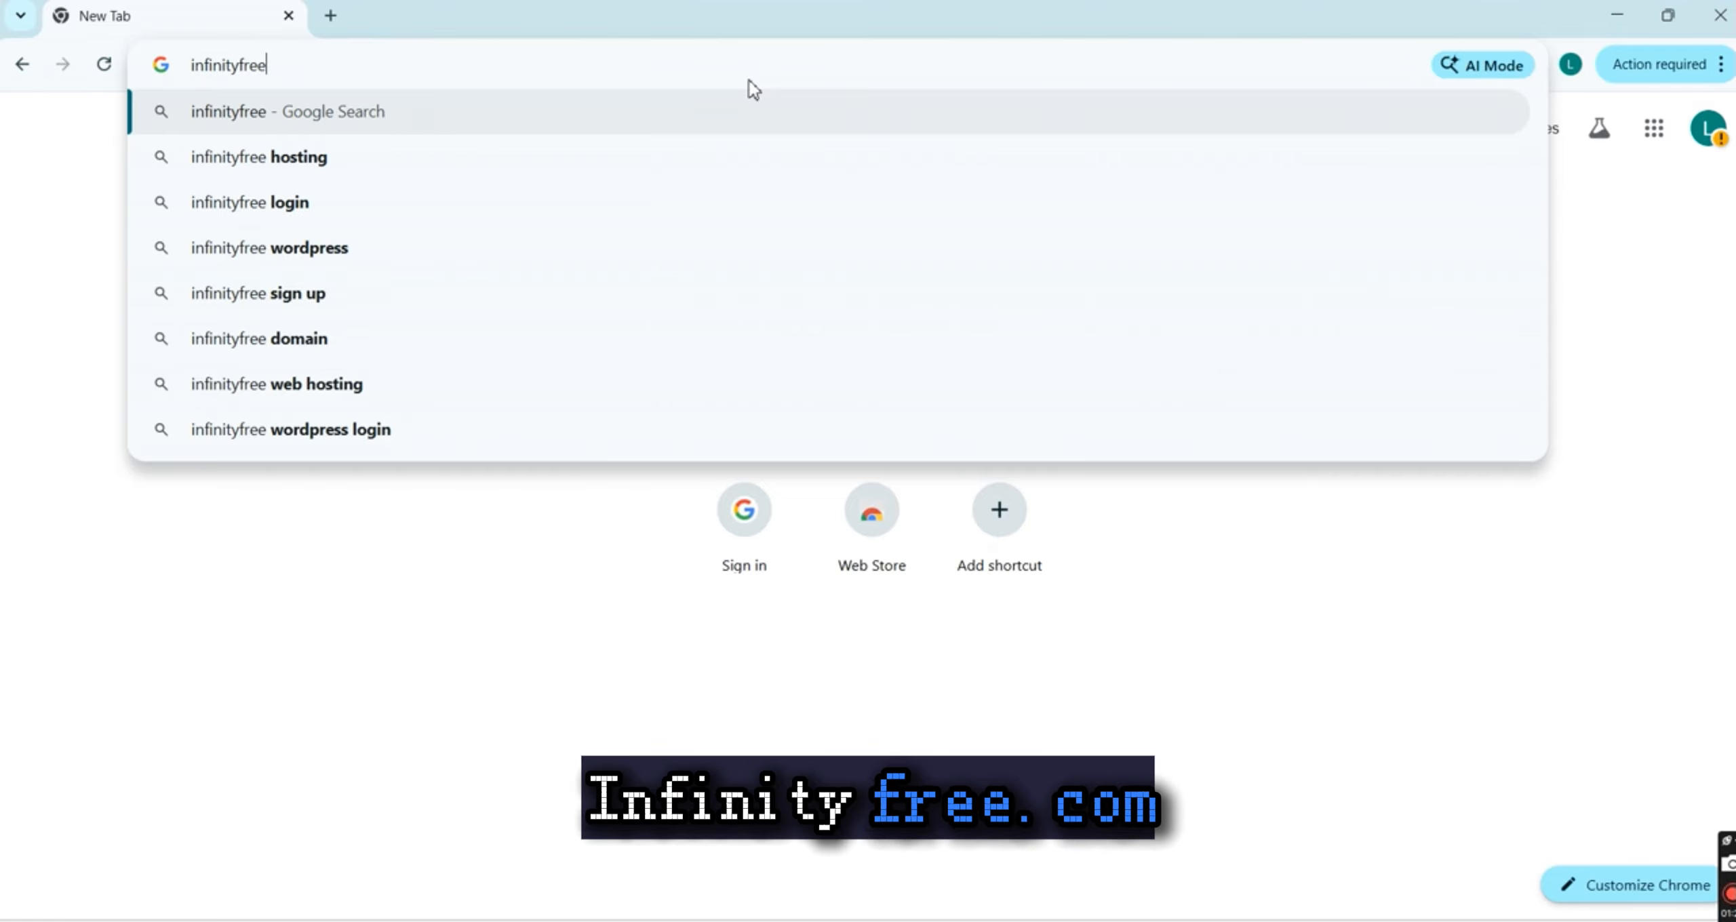
type(".com")
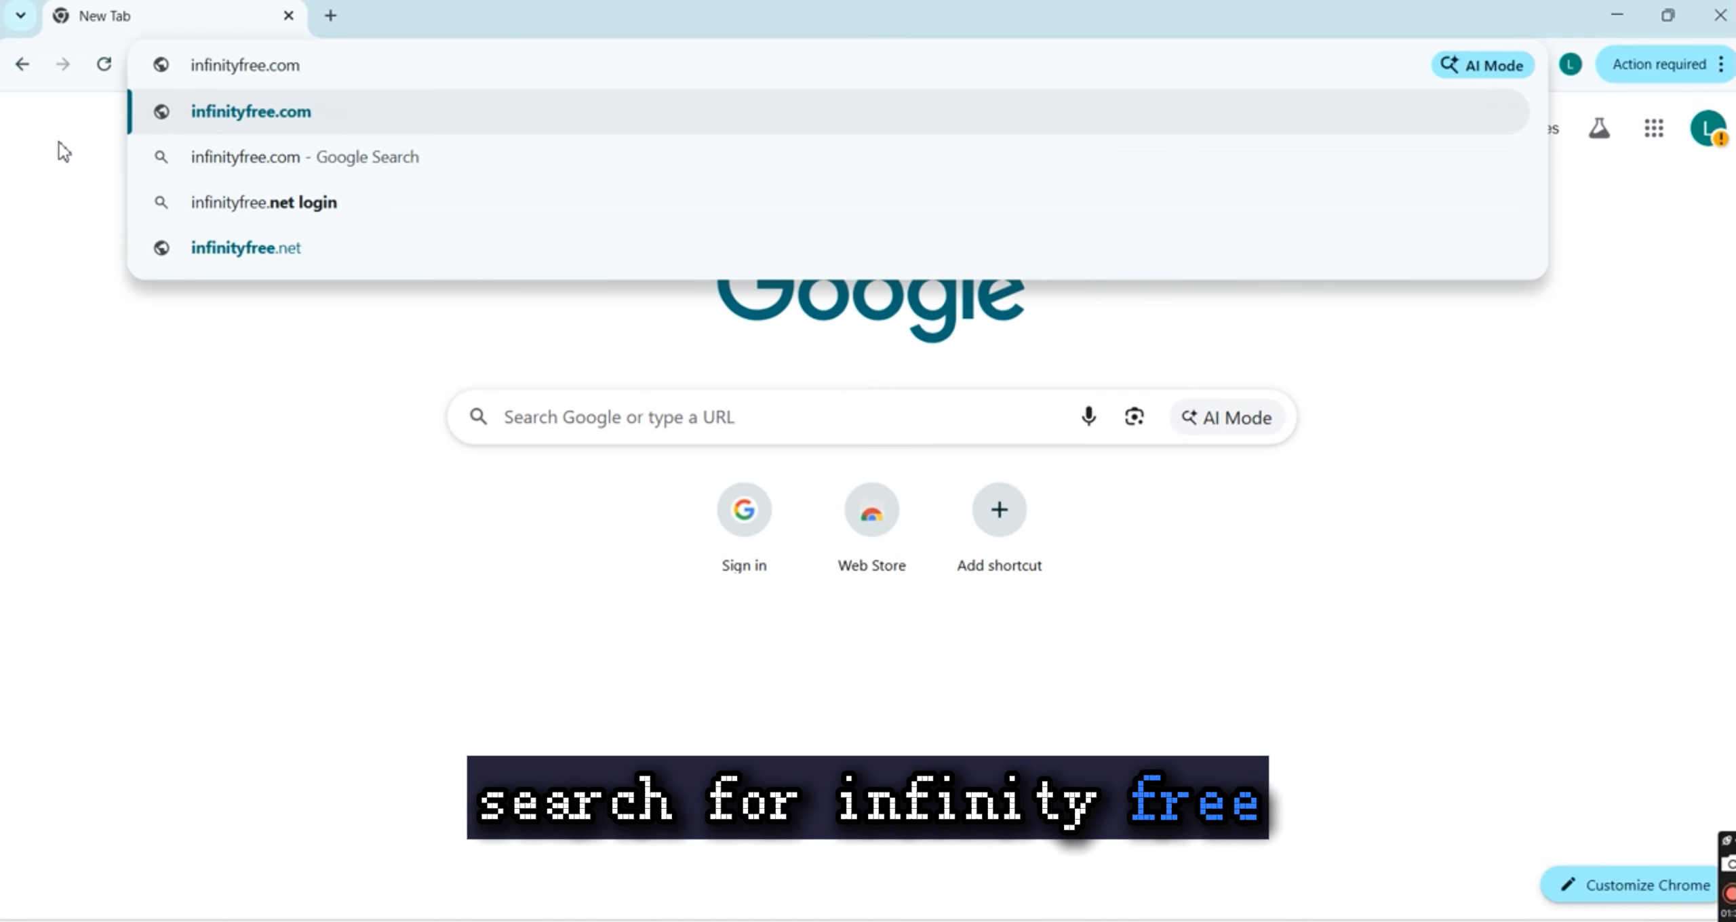
scroll(65, 144, "up", 2)
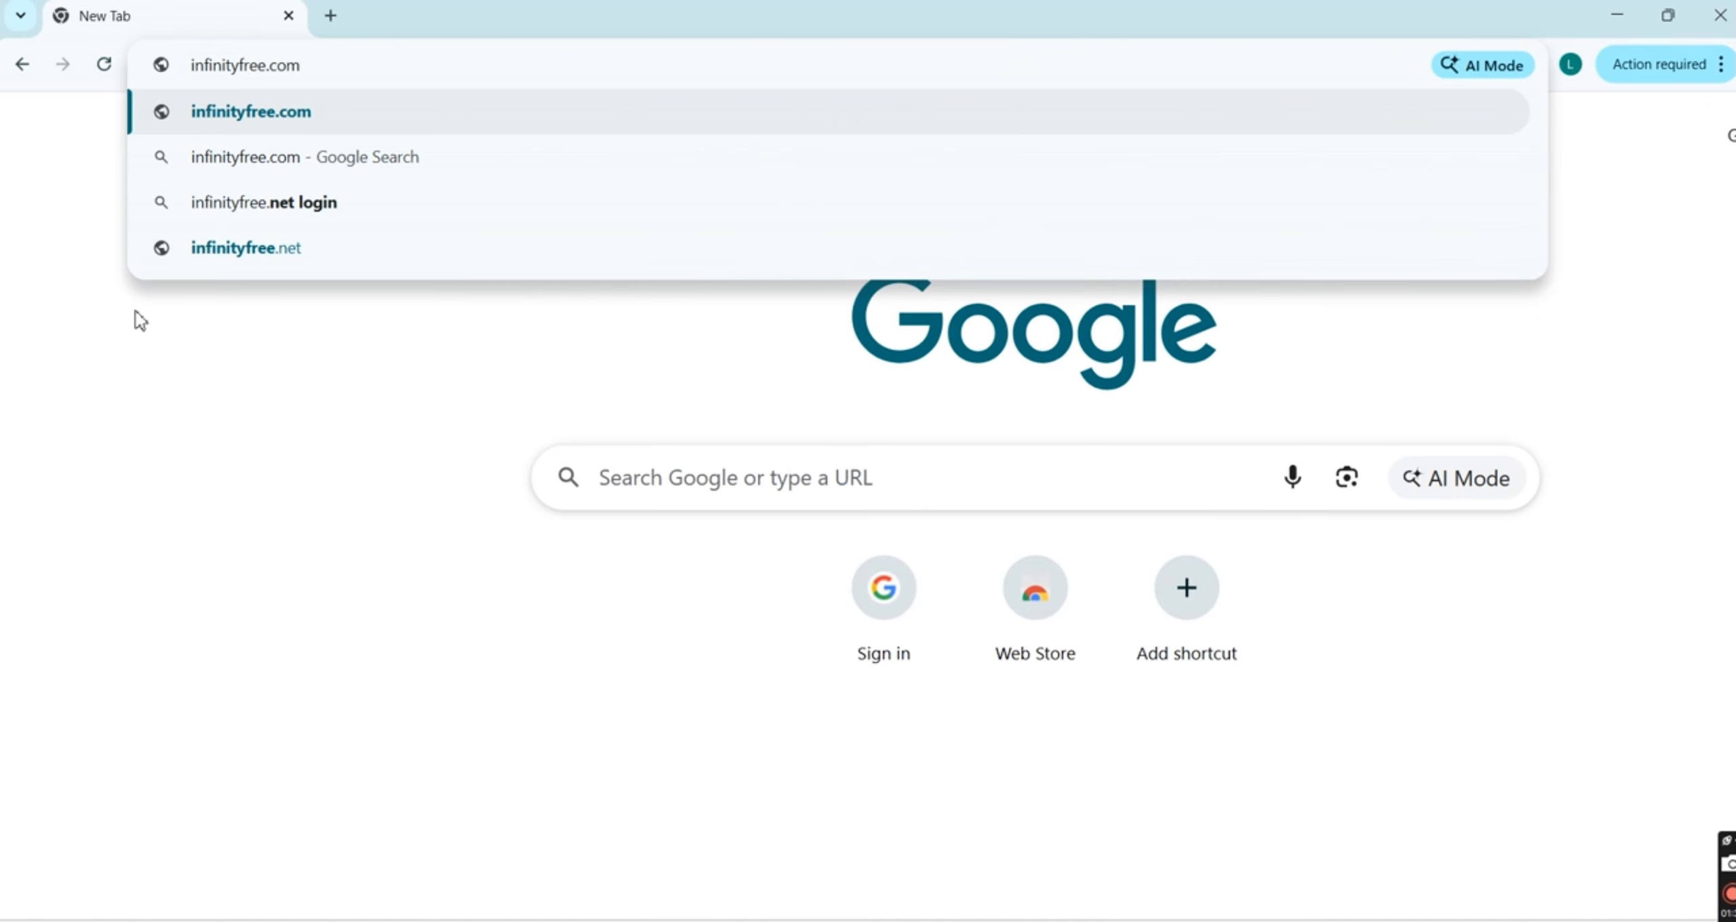
key("Return")
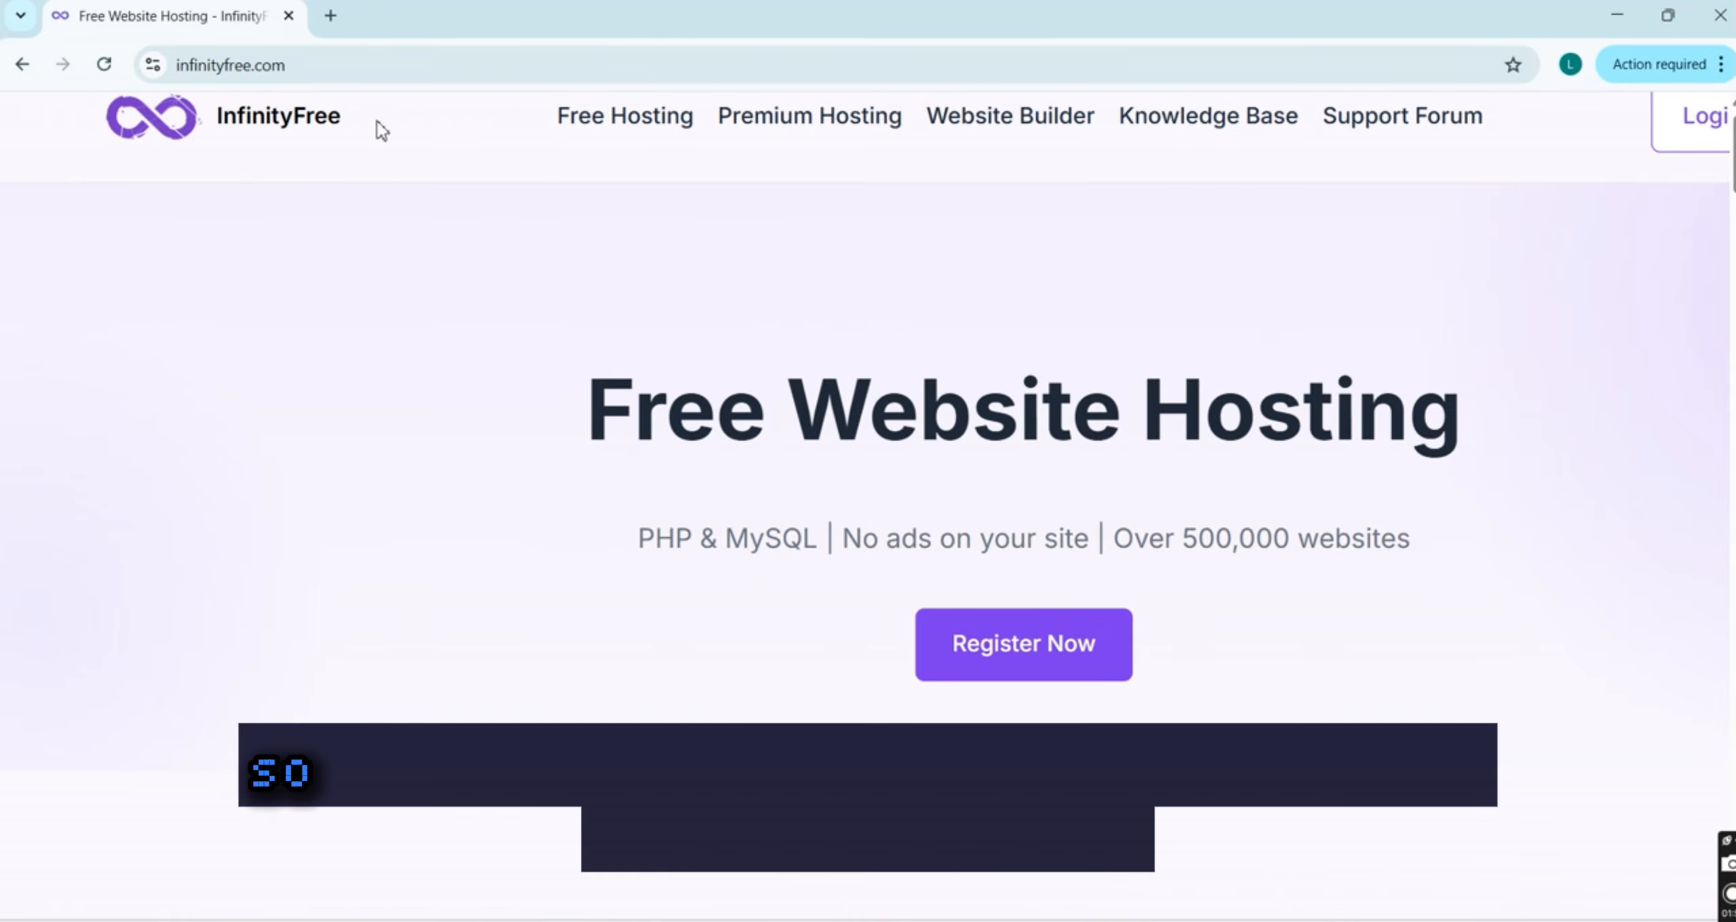
double_click(400, 131)
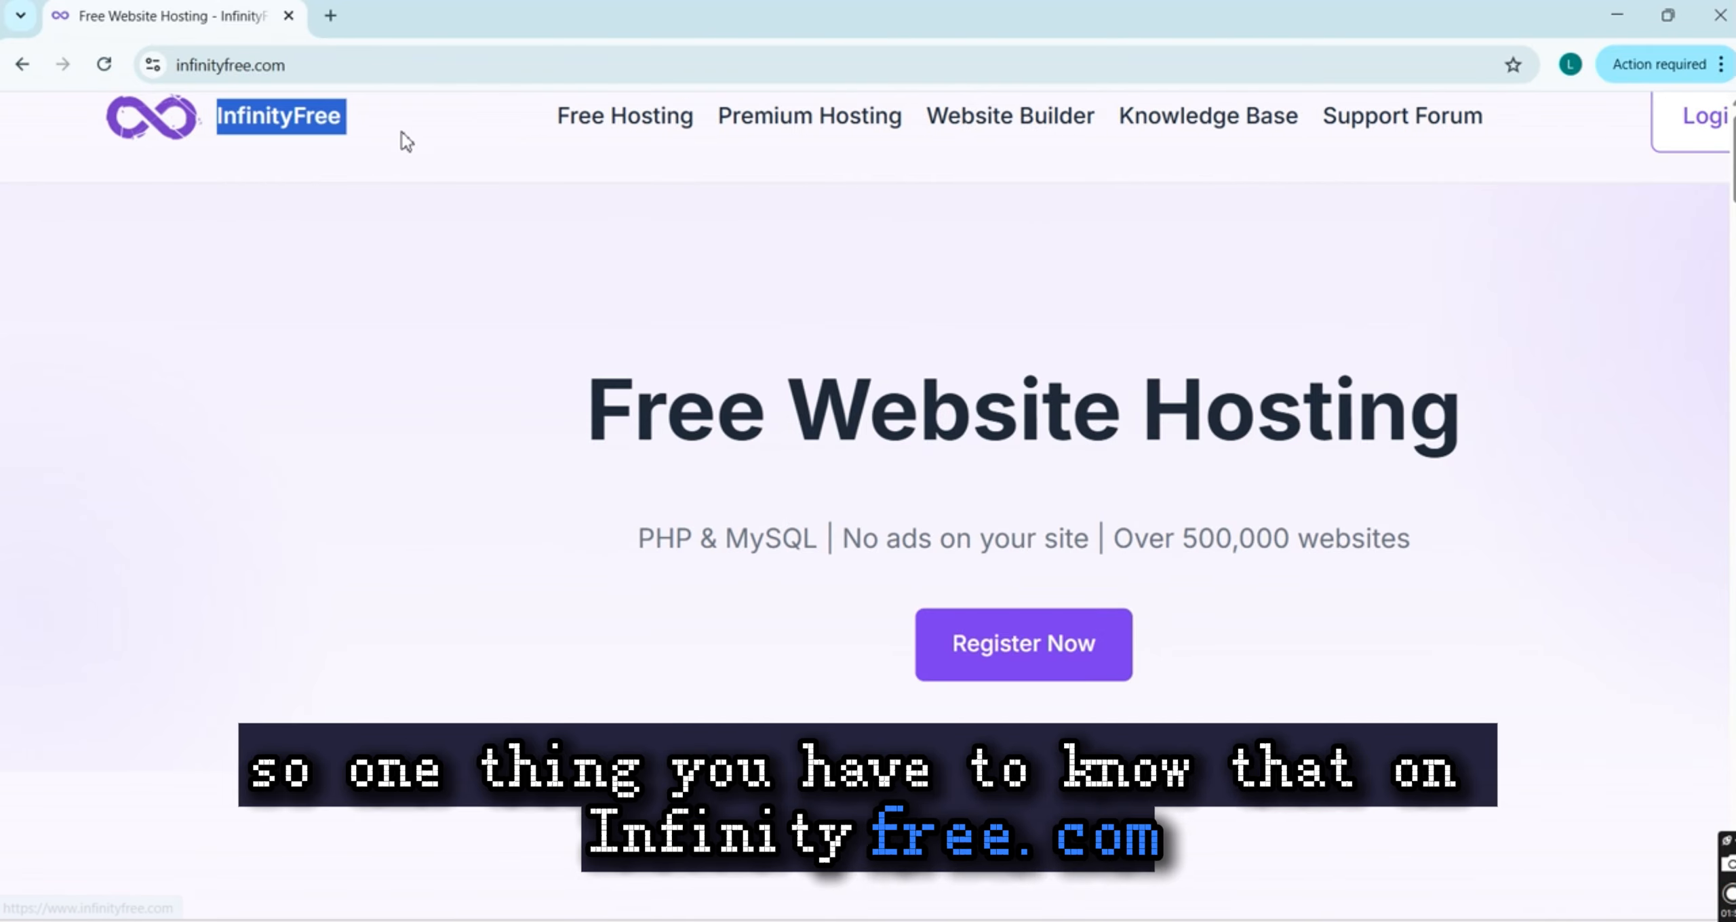
scroll(385, 271, "right", 1)
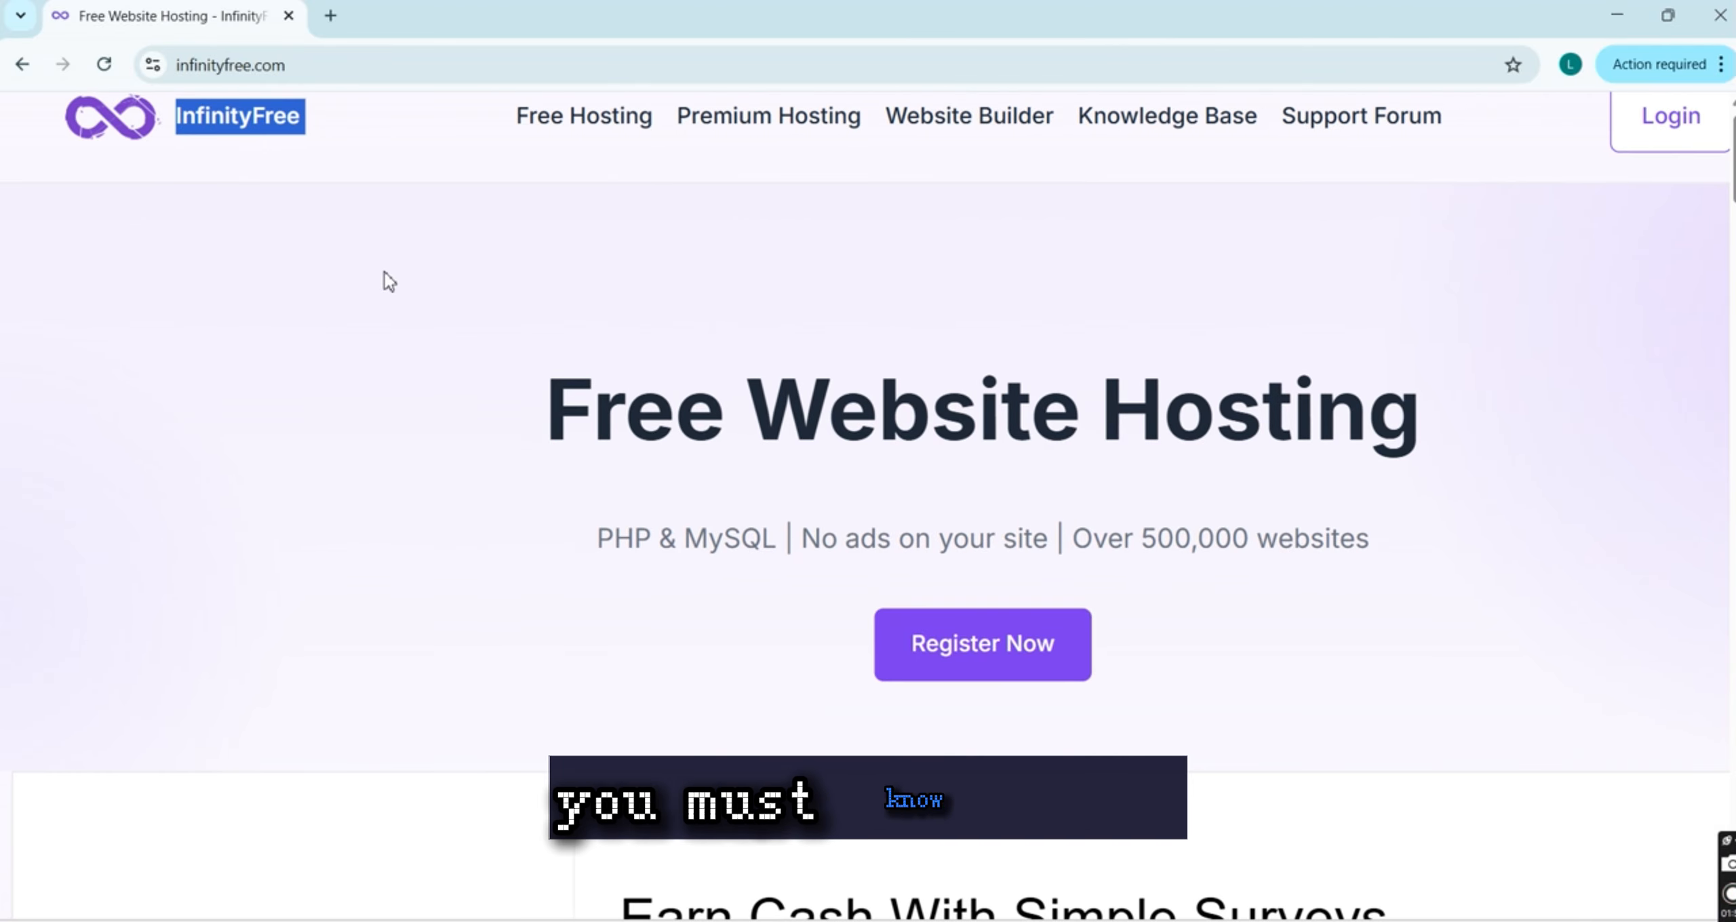
left_click(472, 210)
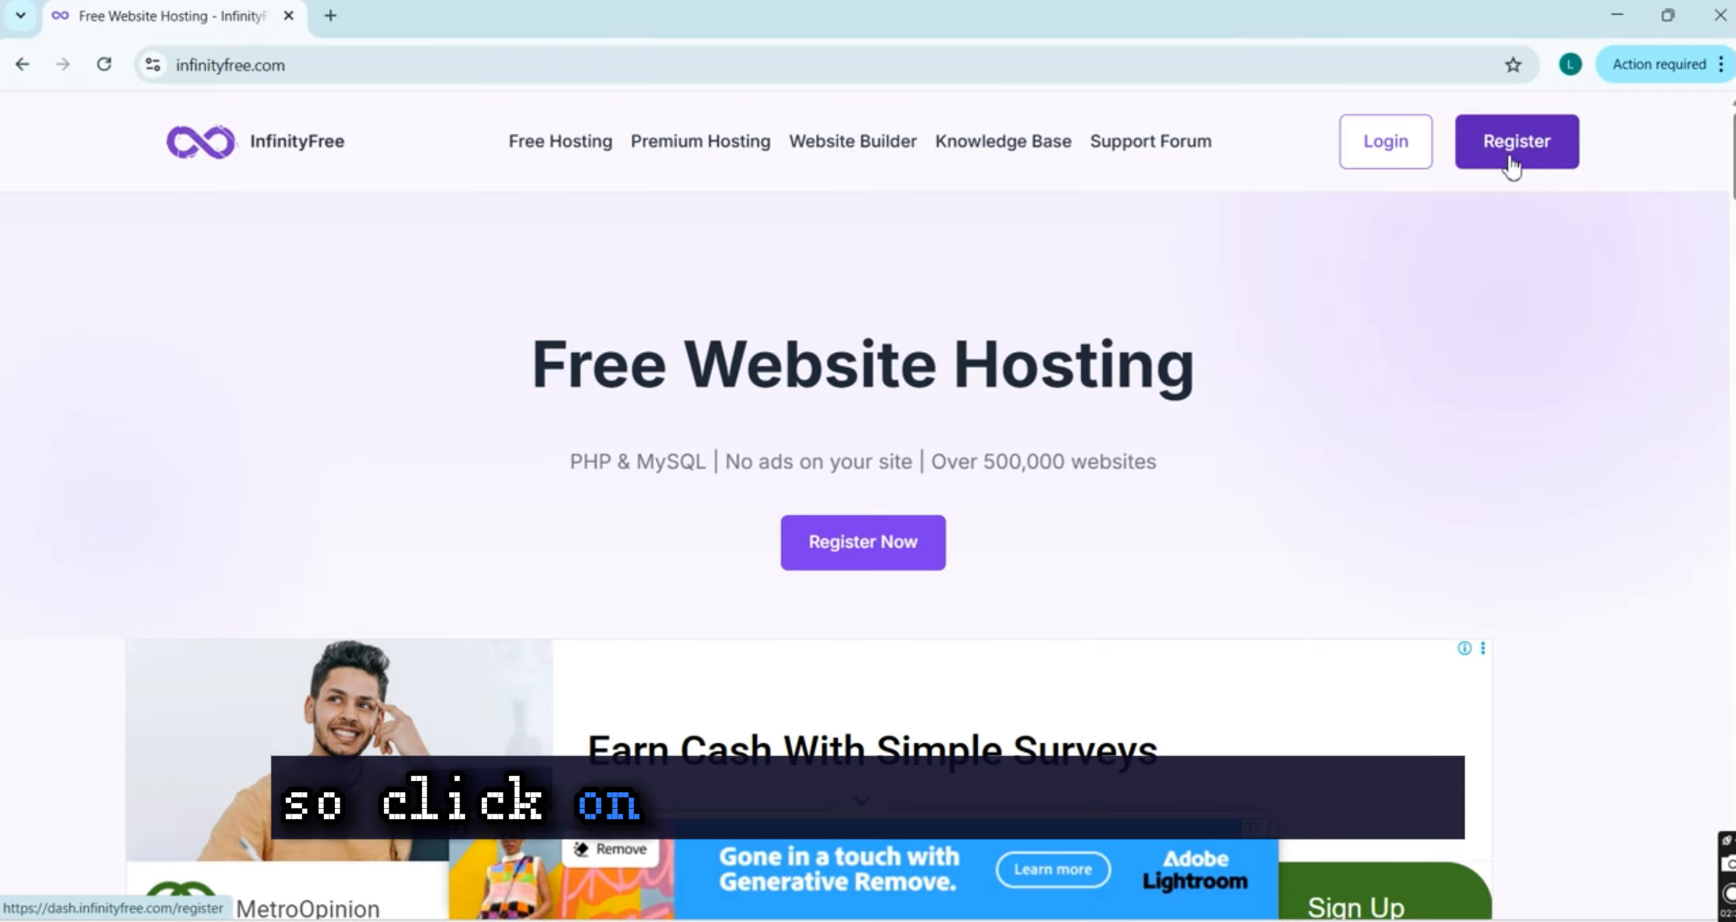
scroll(1511, 212, "up", 3)
scroll(1510, 212, "up", 1)
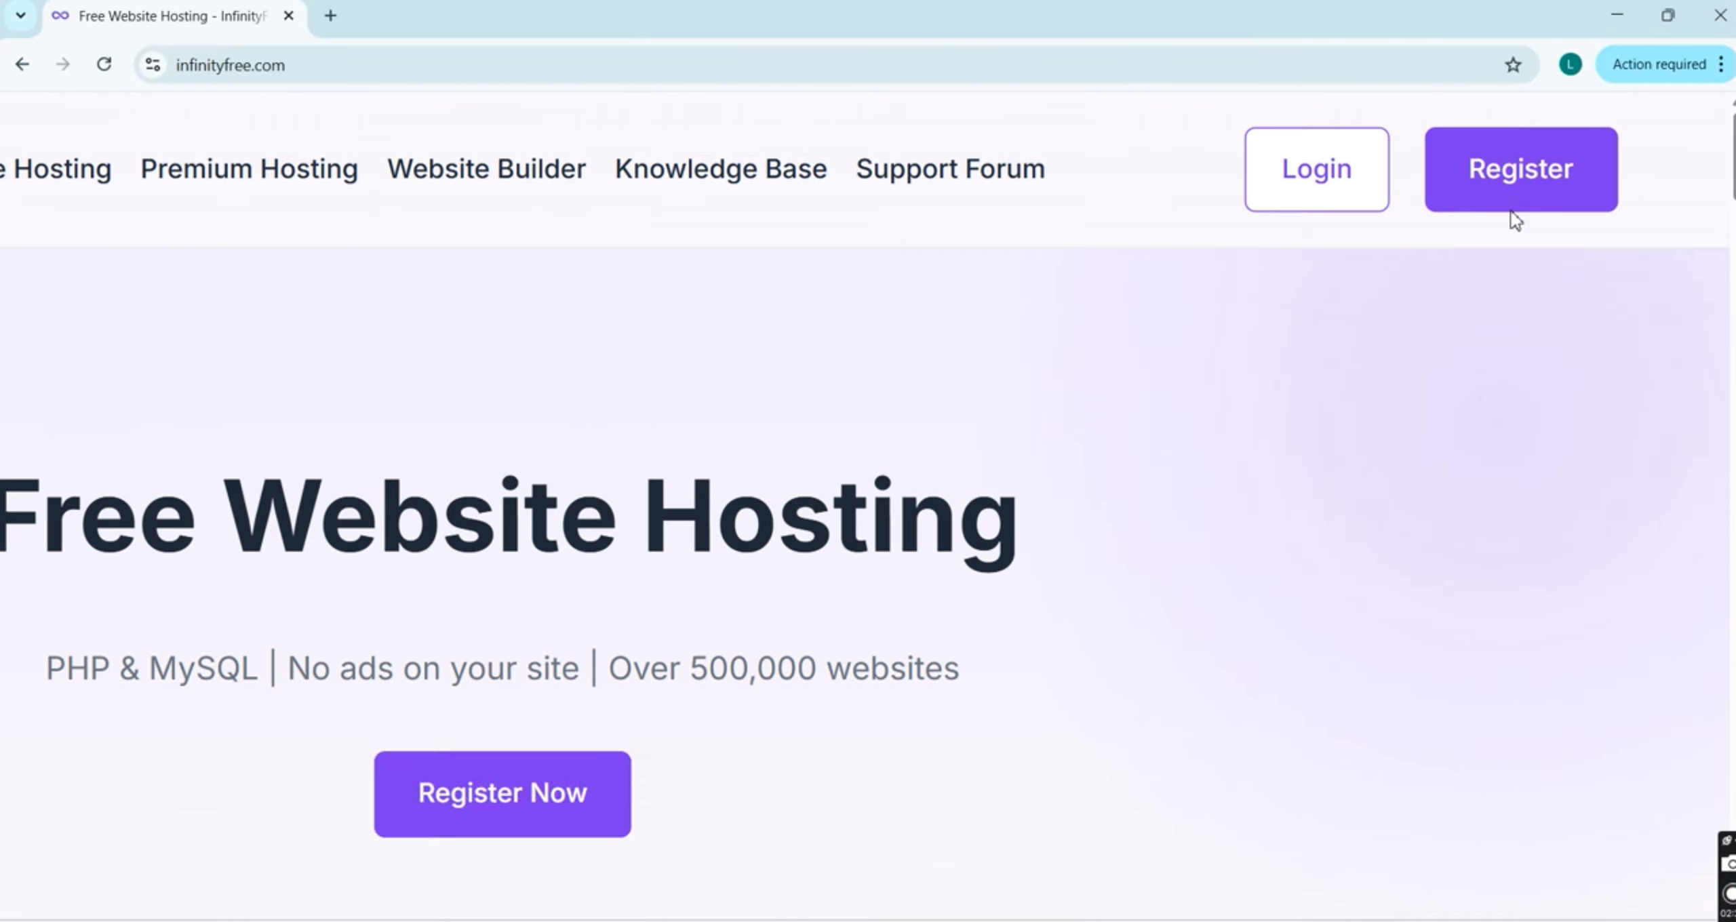
Open the InfinityFree sign-up form and fill in the saved account e-mail address
left_click(1525, 180)
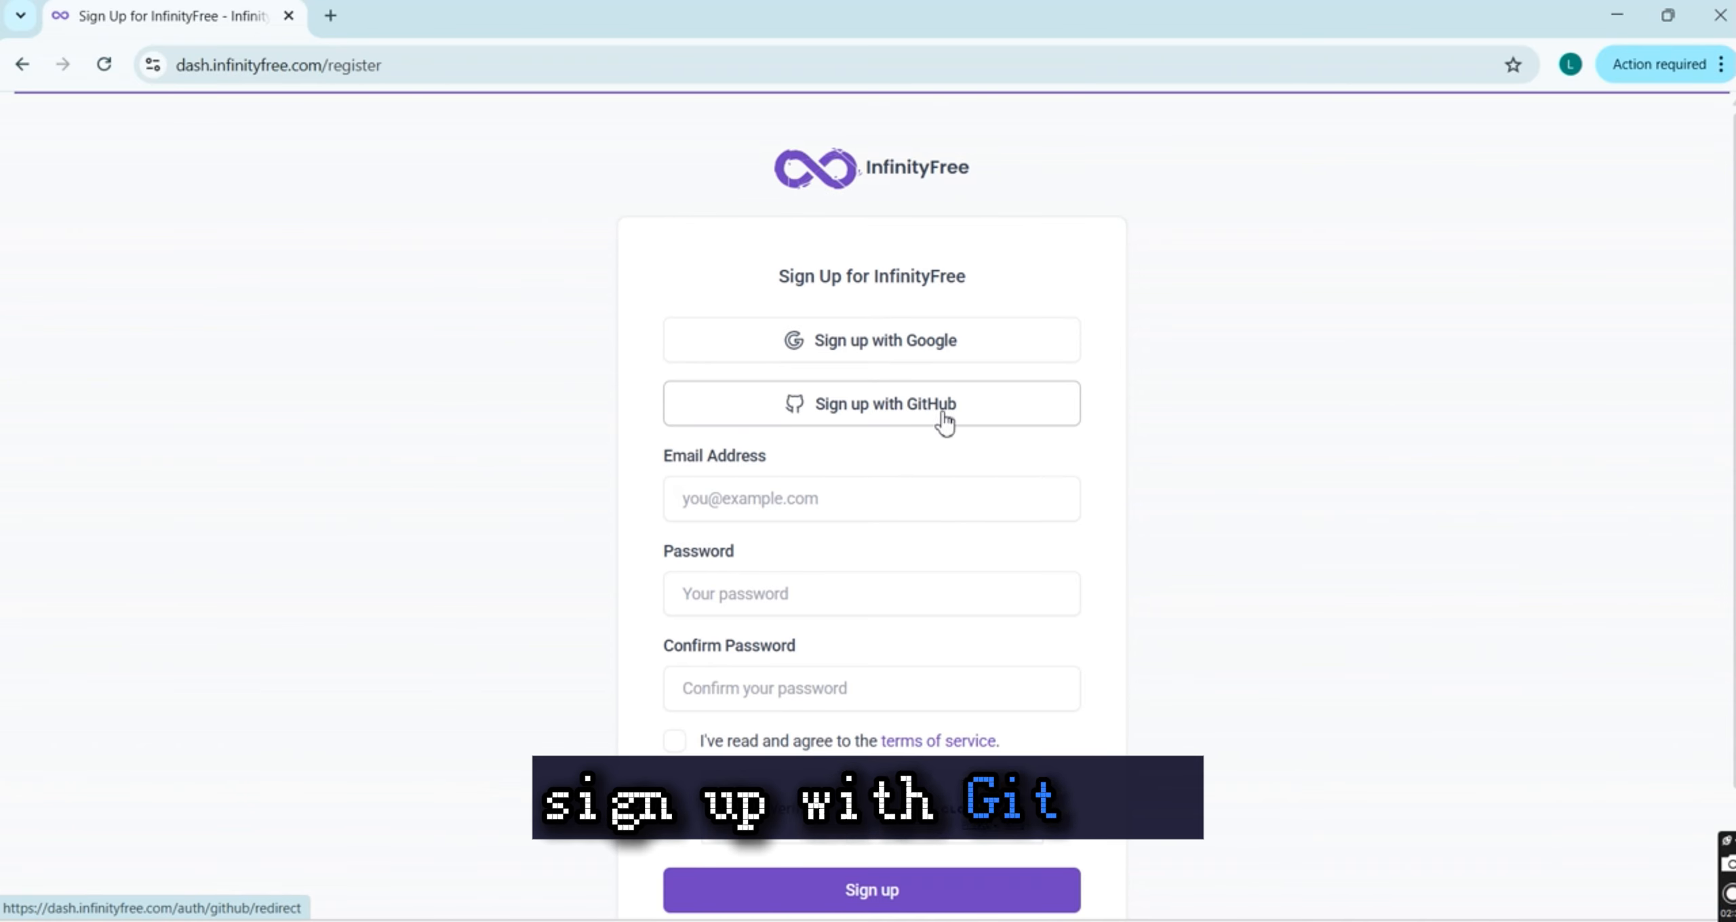
left_click(790, 500)
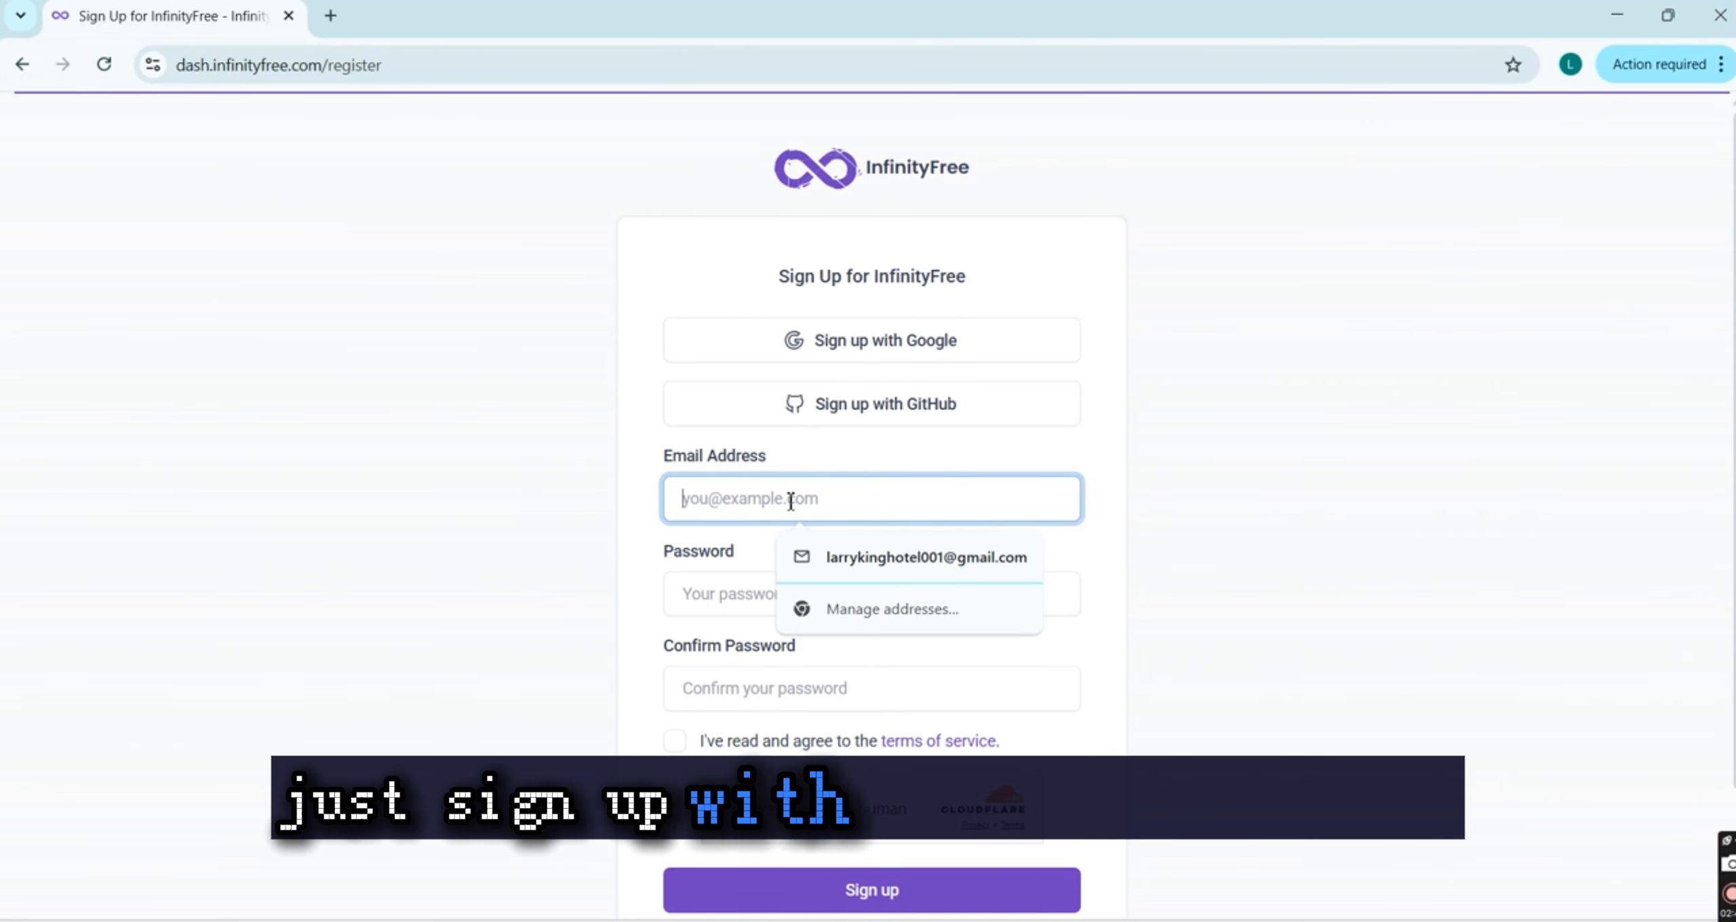
left_click(860, 567)
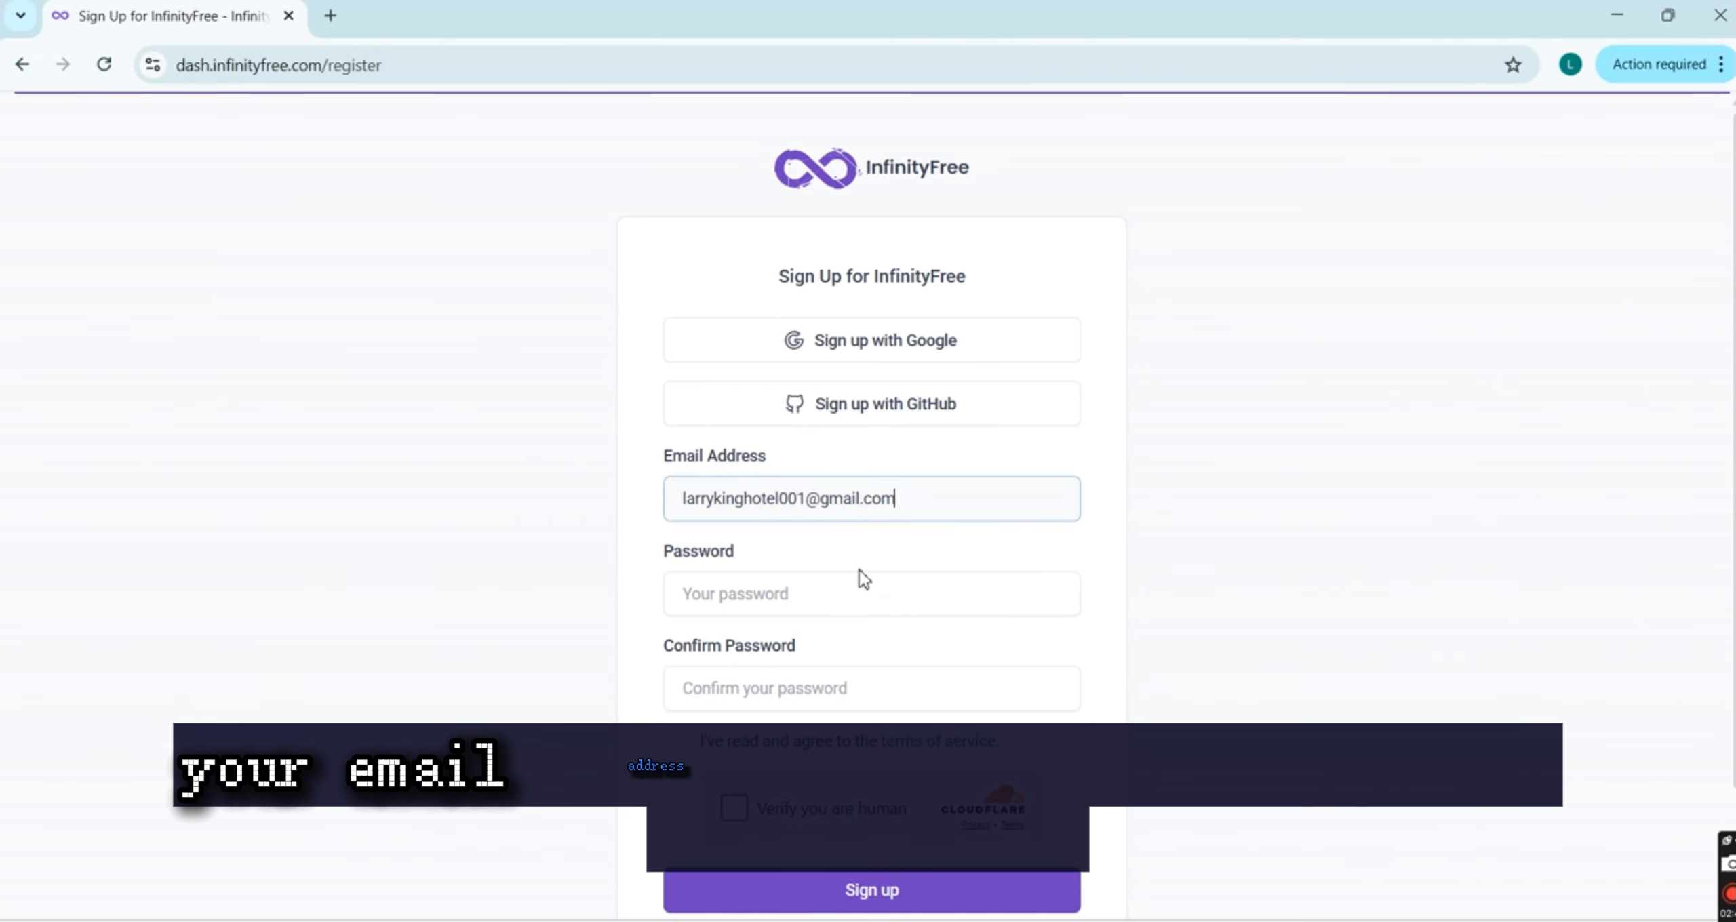
left_click(747, 597)
type("•")
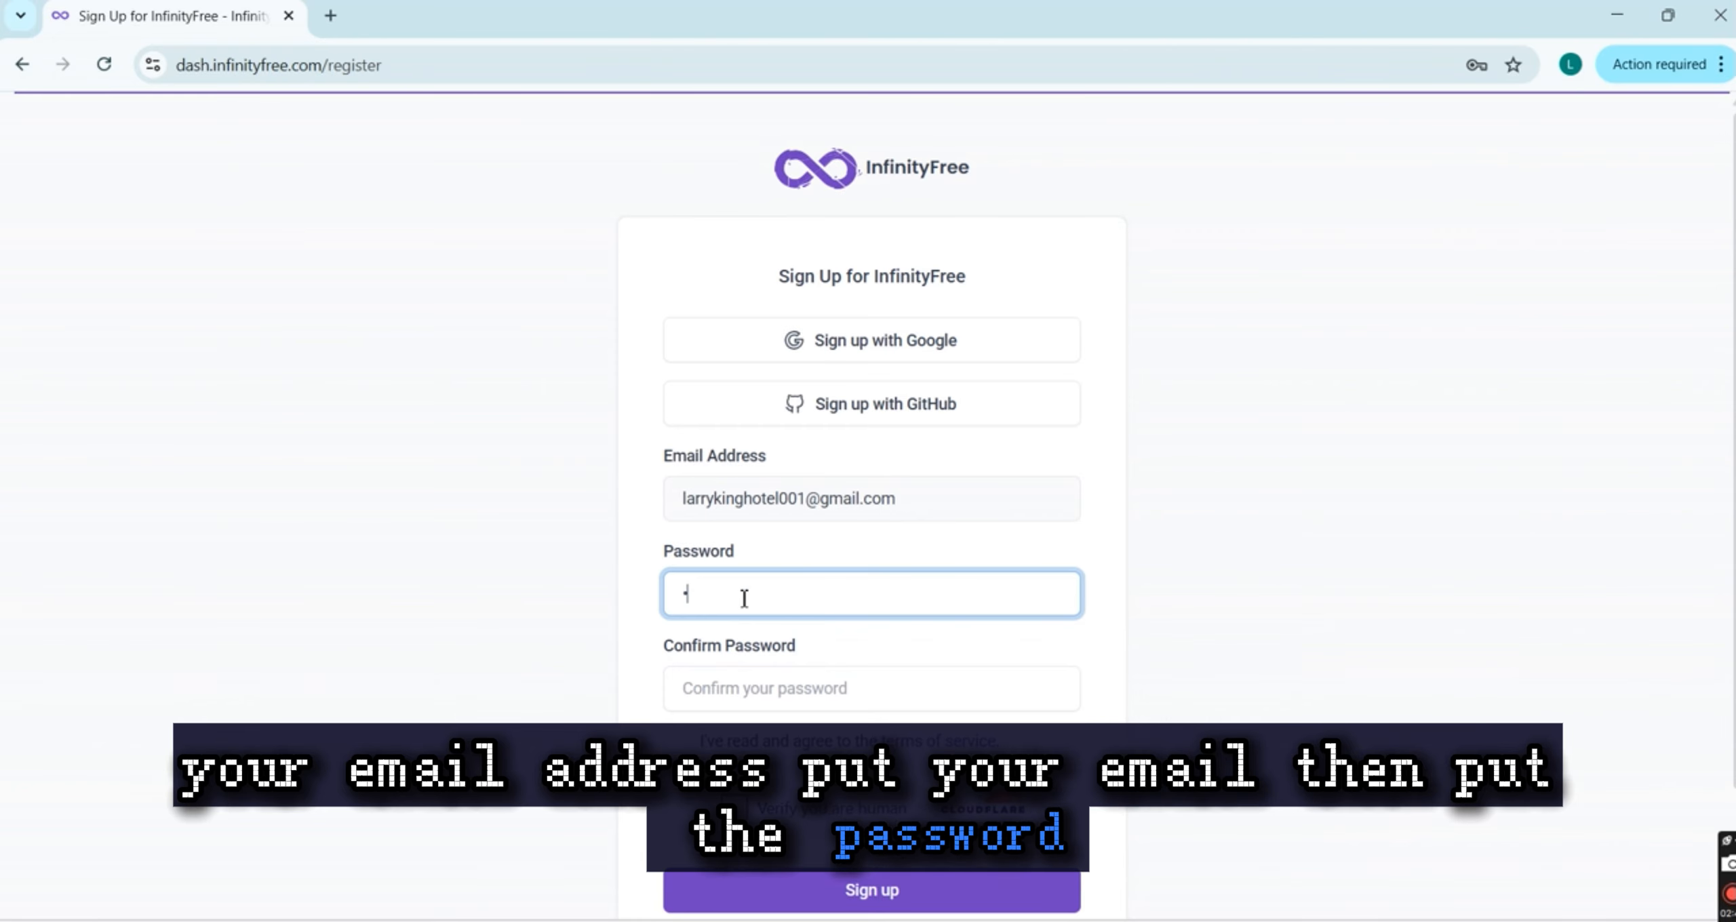
key("BackSpace")
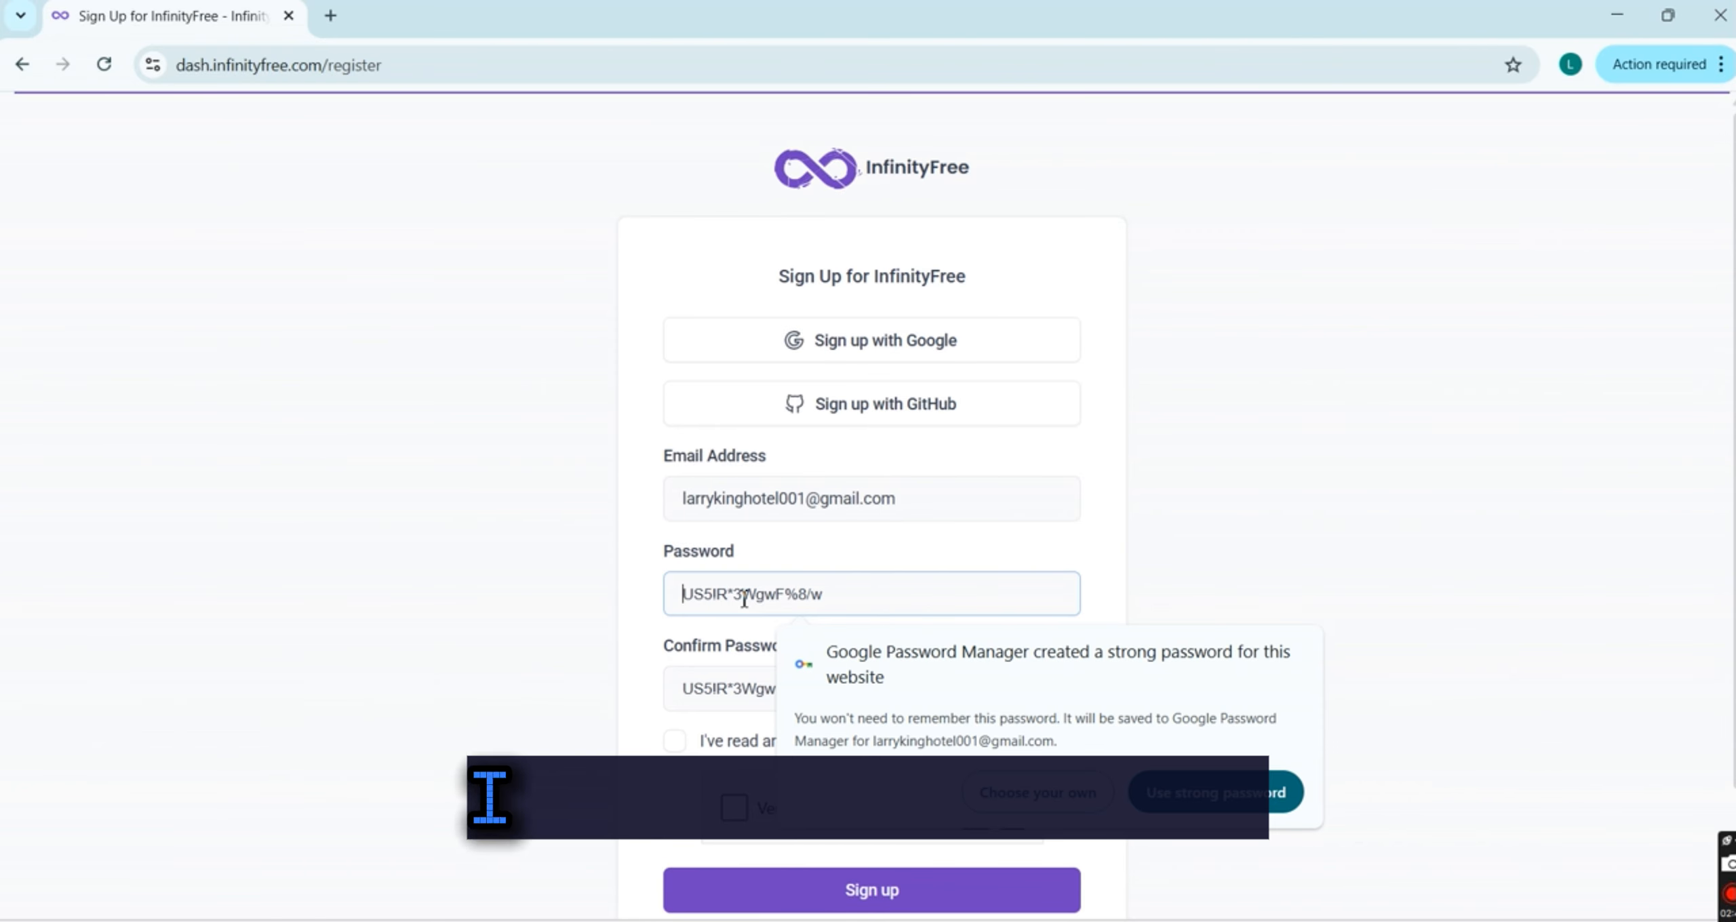
Choose your own password instead of the generated one and type it in both password fields
left_click(1011, 800)
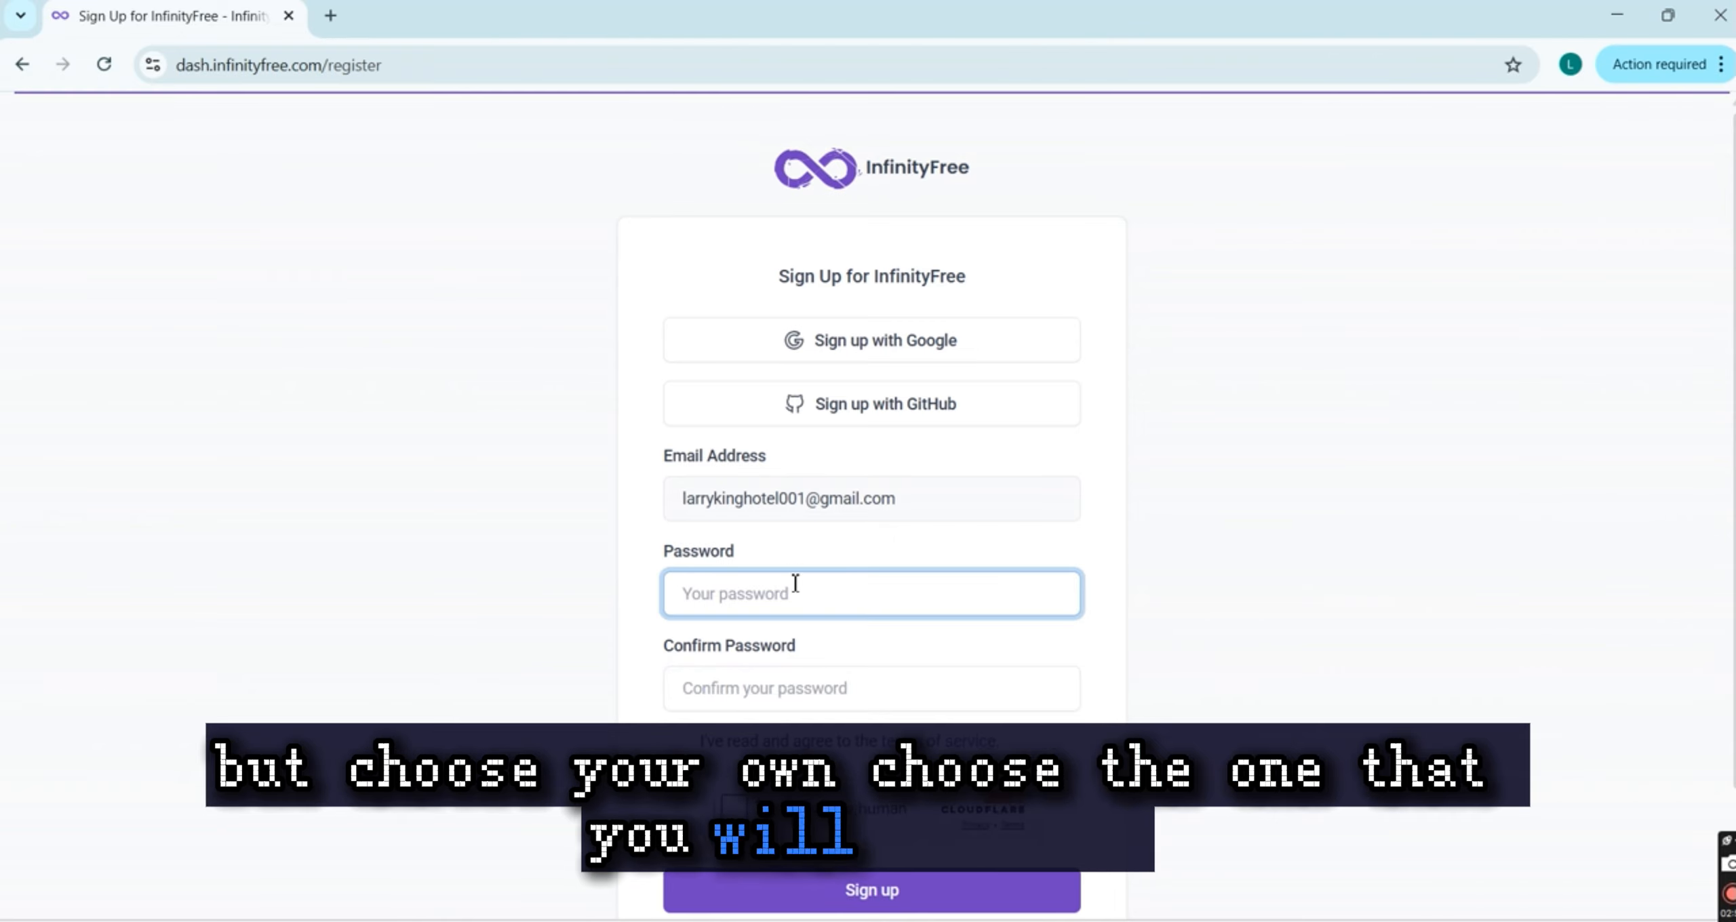
type("••")
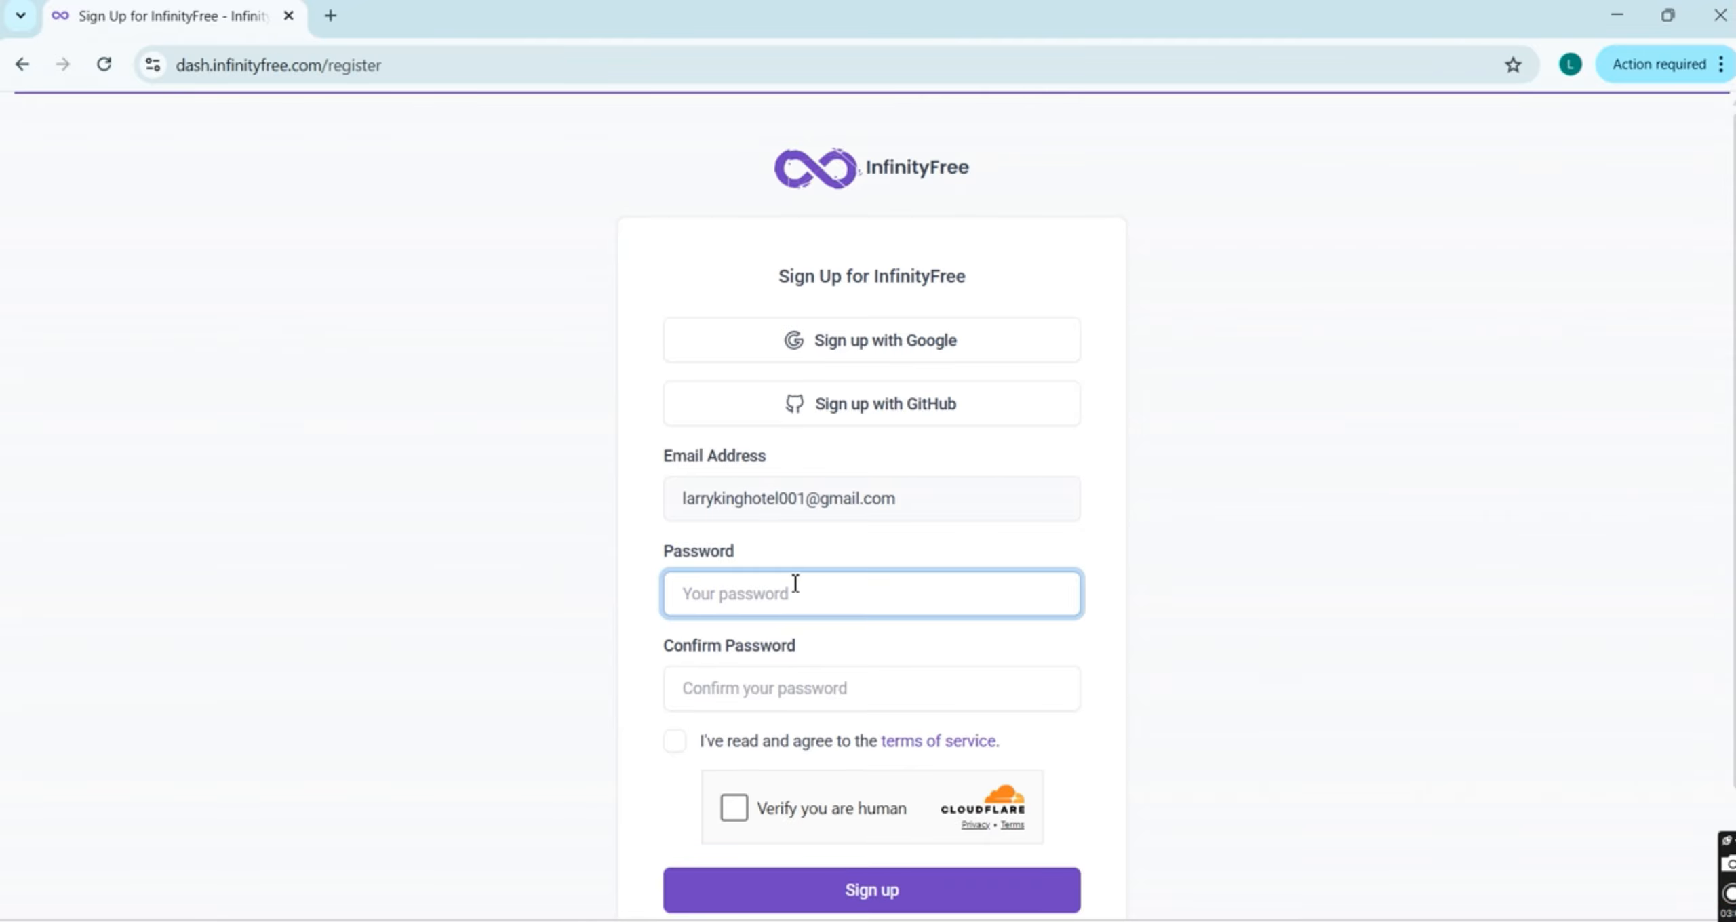
key("Caps_Lock")
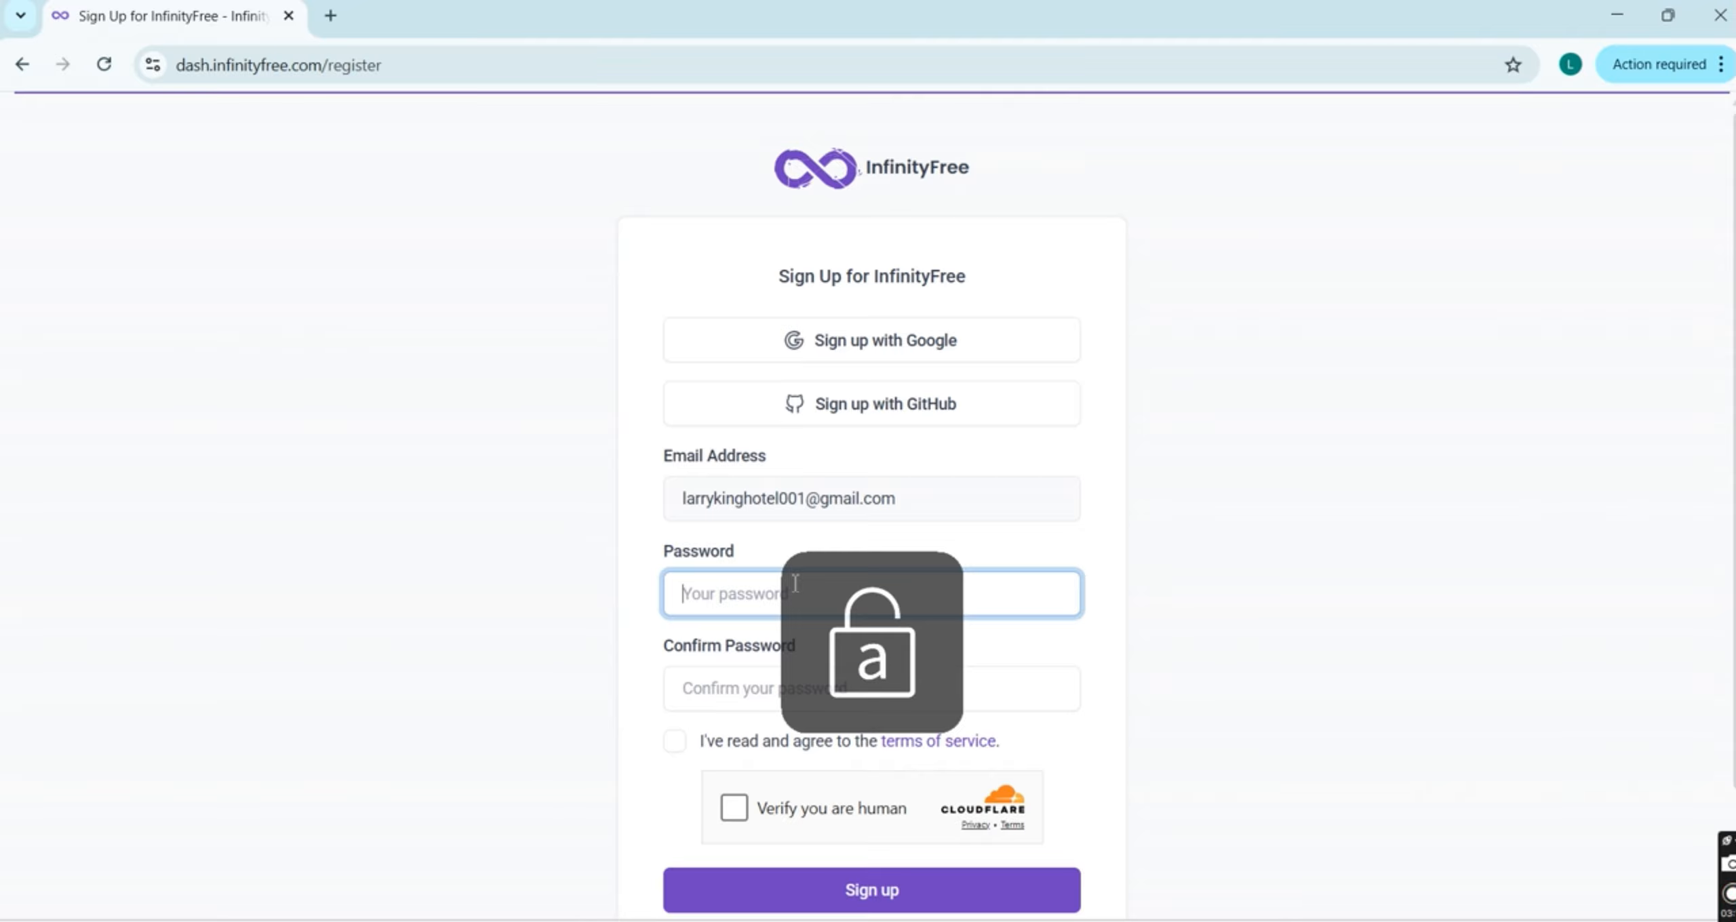
type("••")
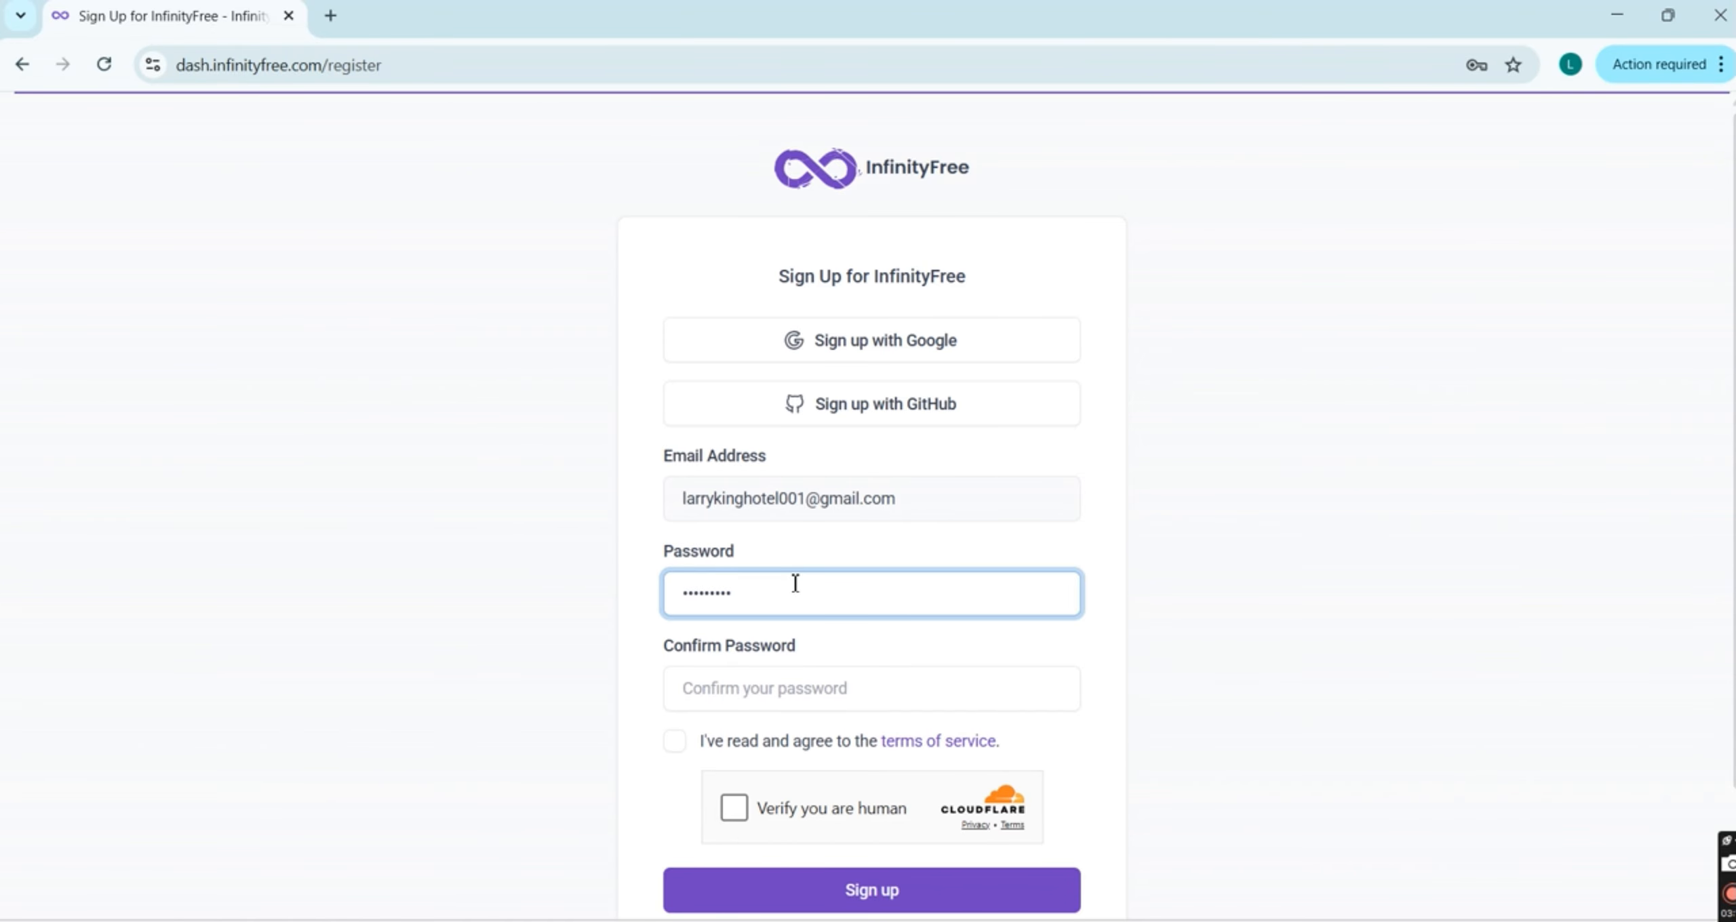
type("••")
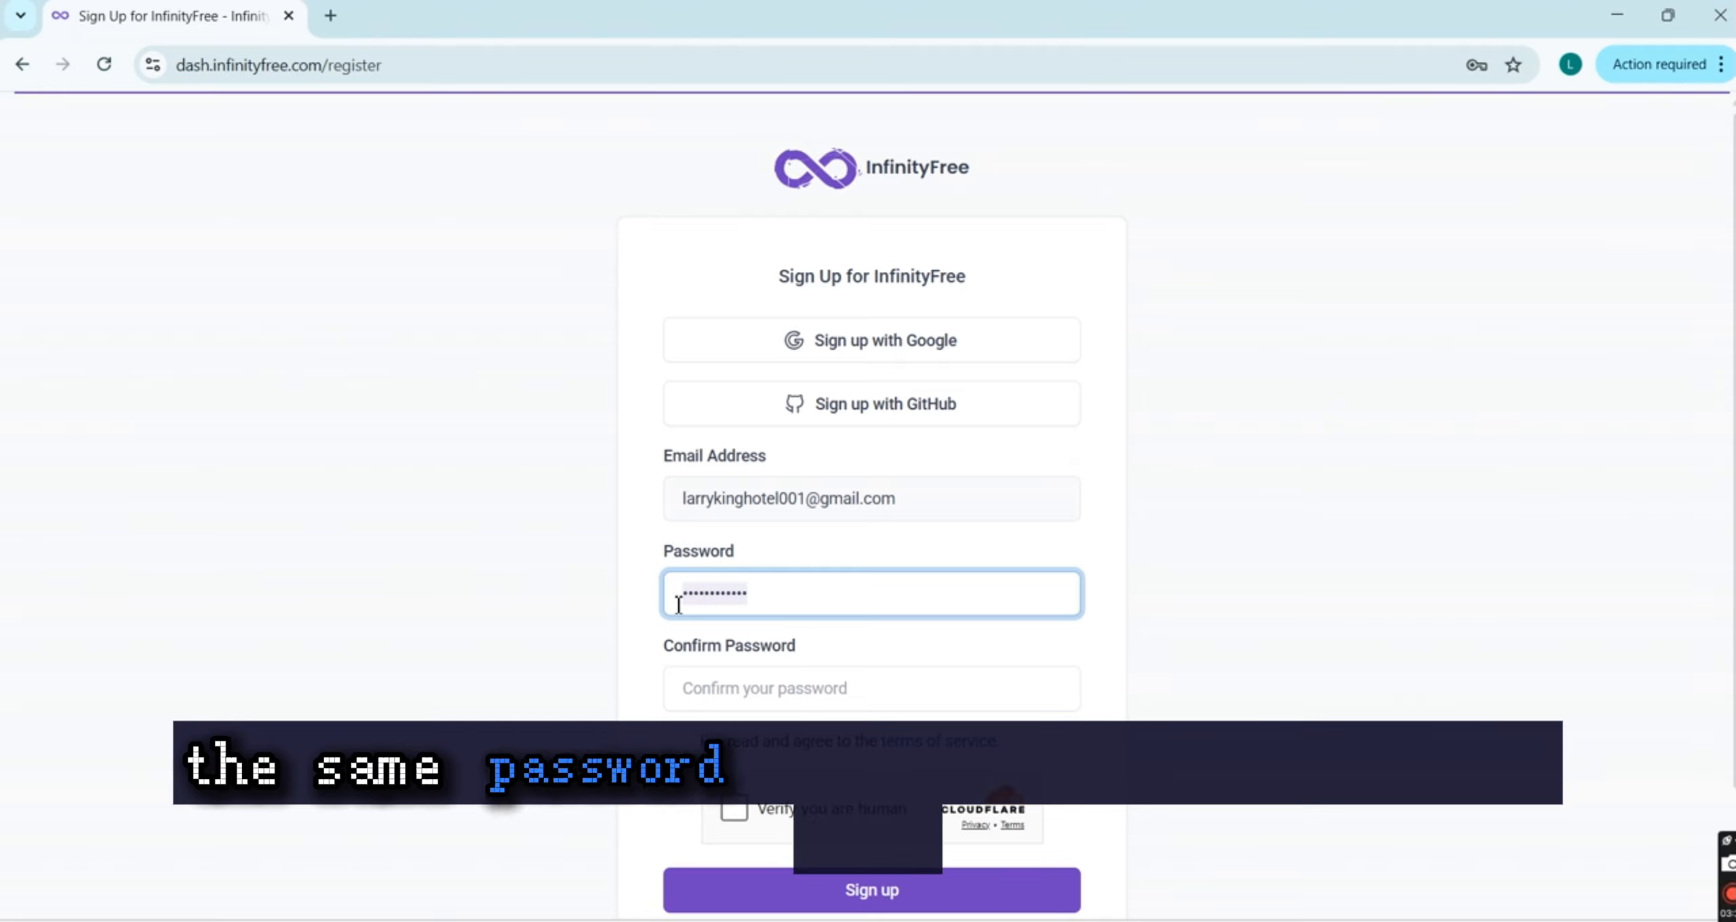
left_click(710, 690)
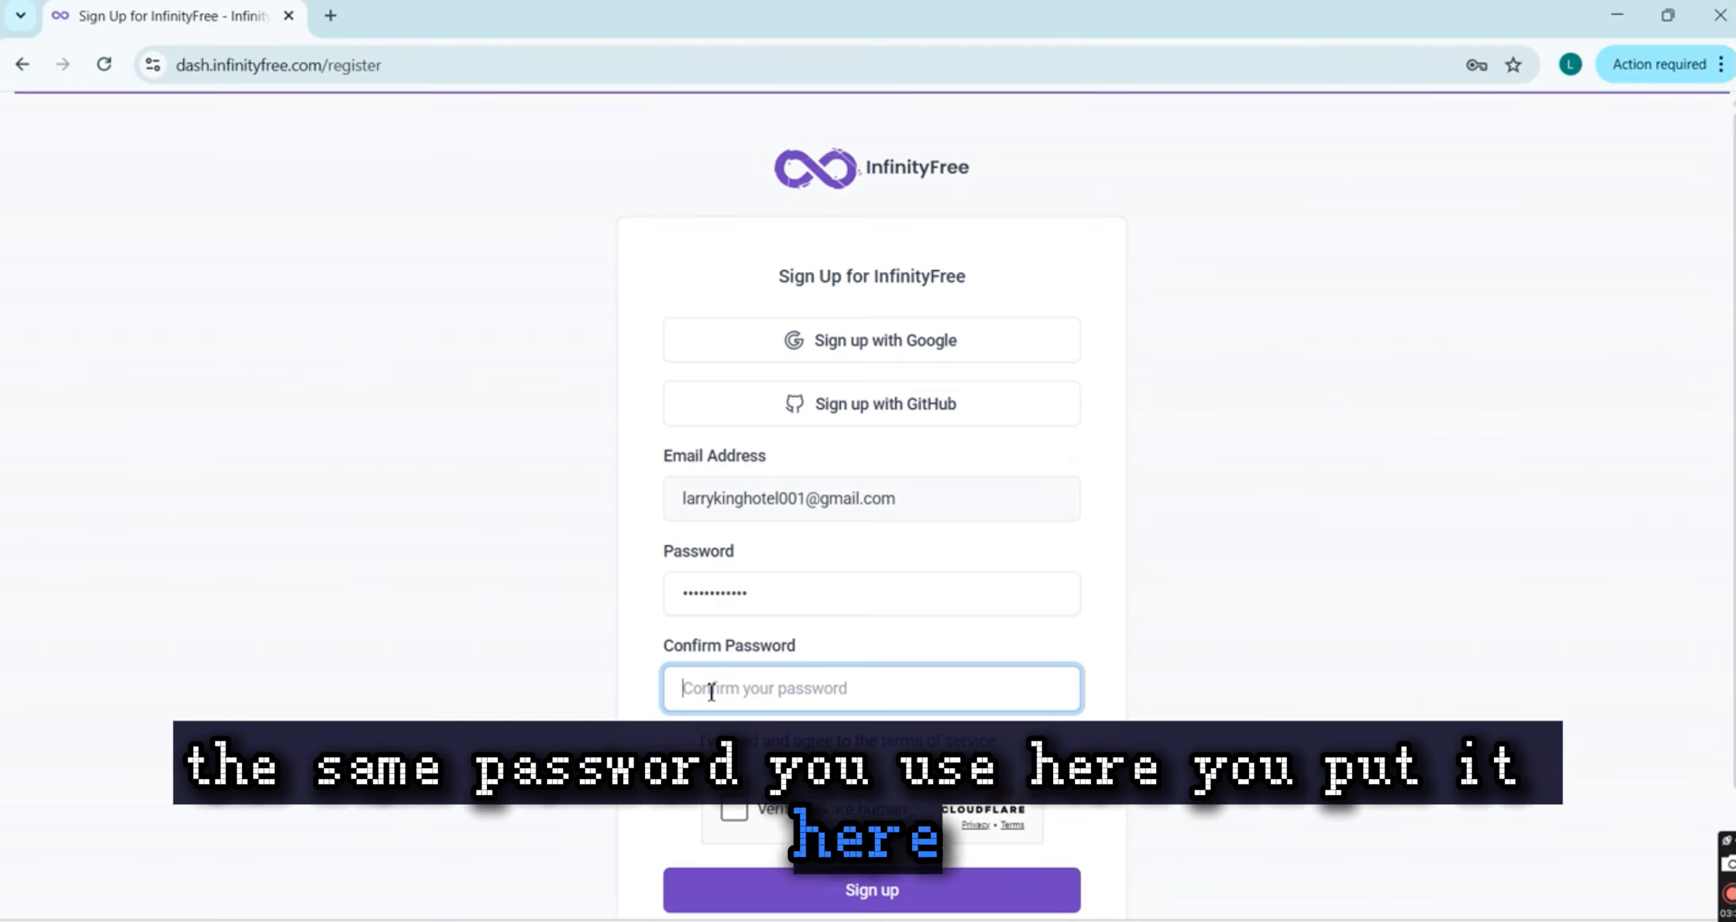
type("•")
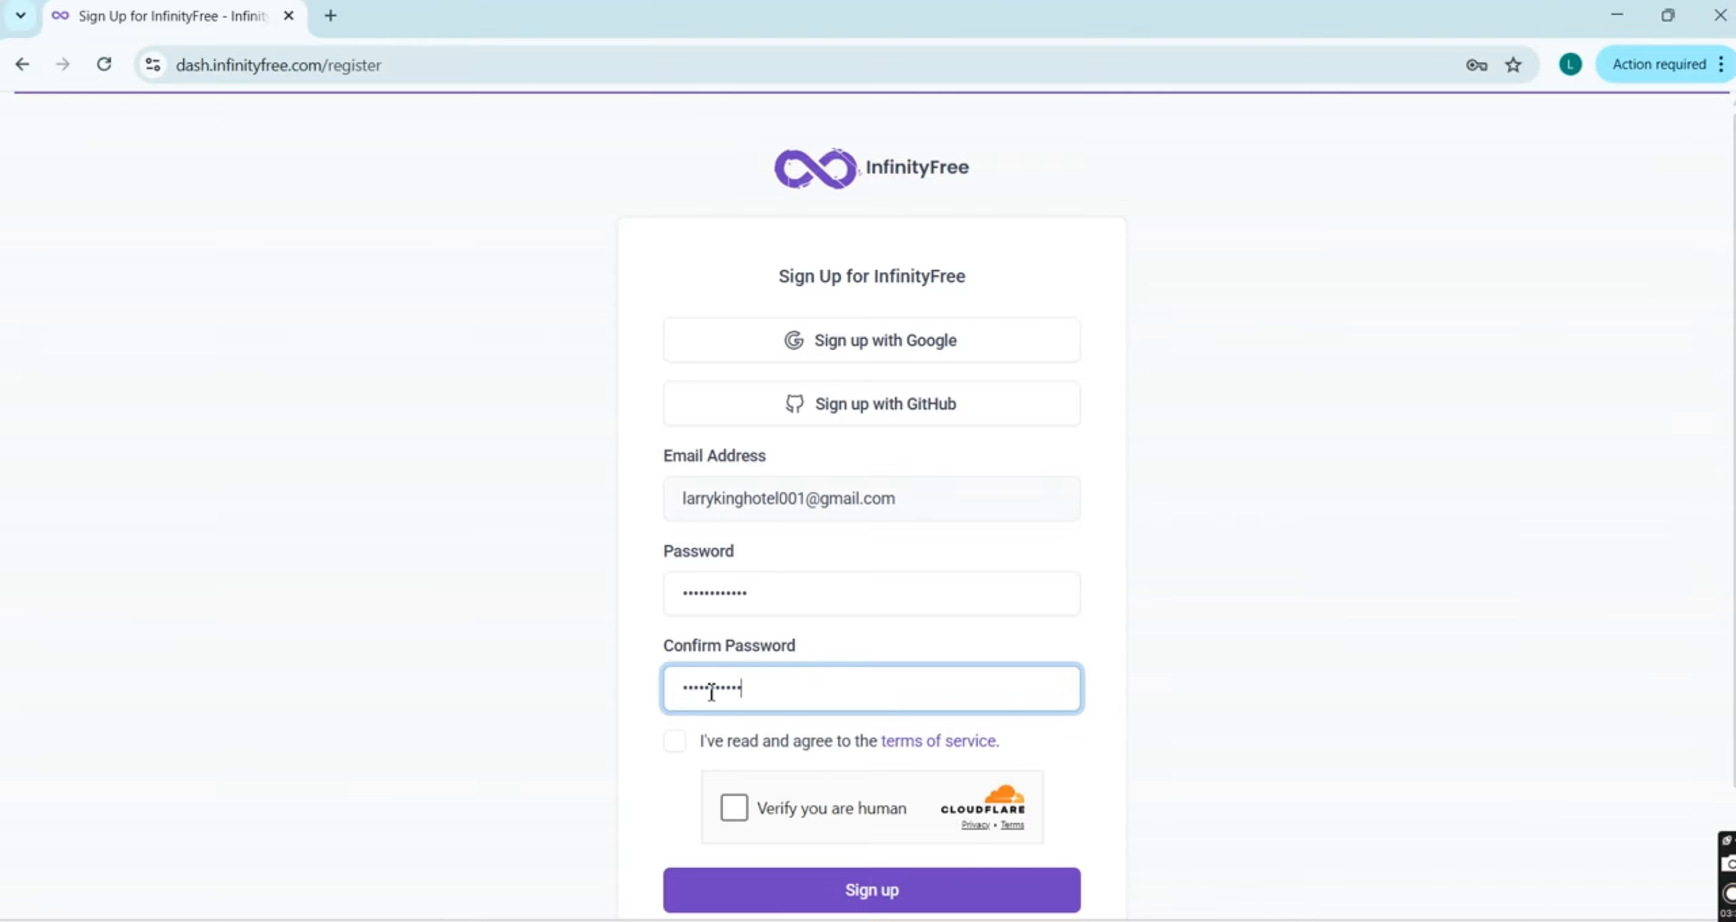
Accept the terms of service, pass the Cloudflare human check, and submit the sign-up form
scroll(769, 691, "down", 2)
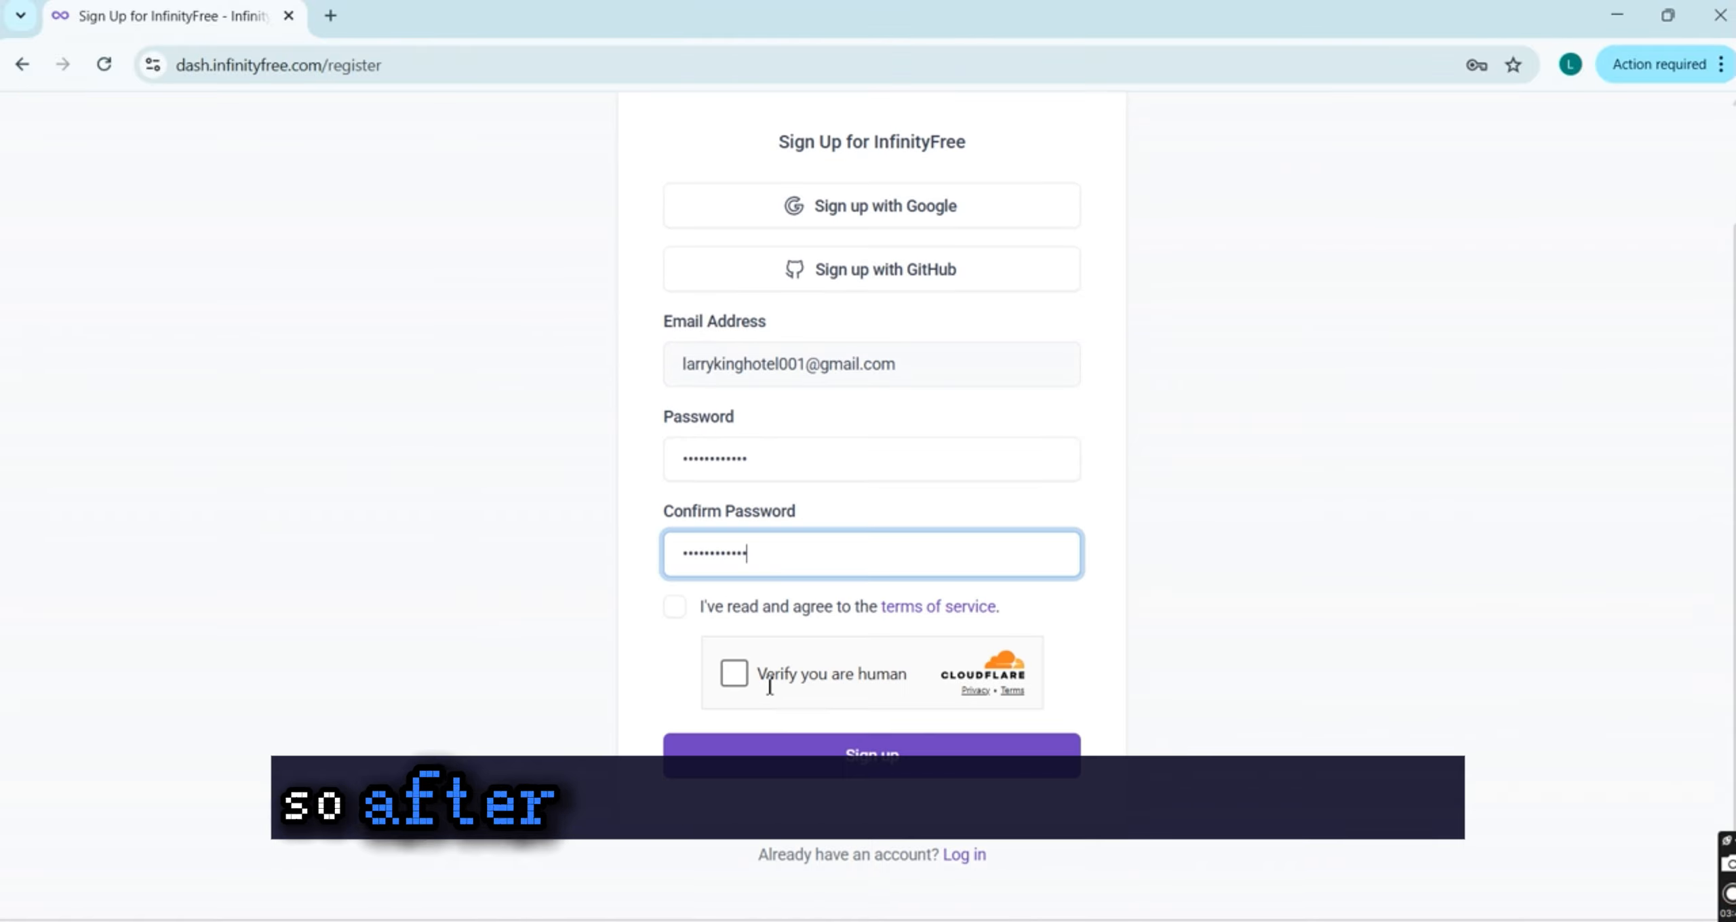
scroll(1245, 540, "up", 5)
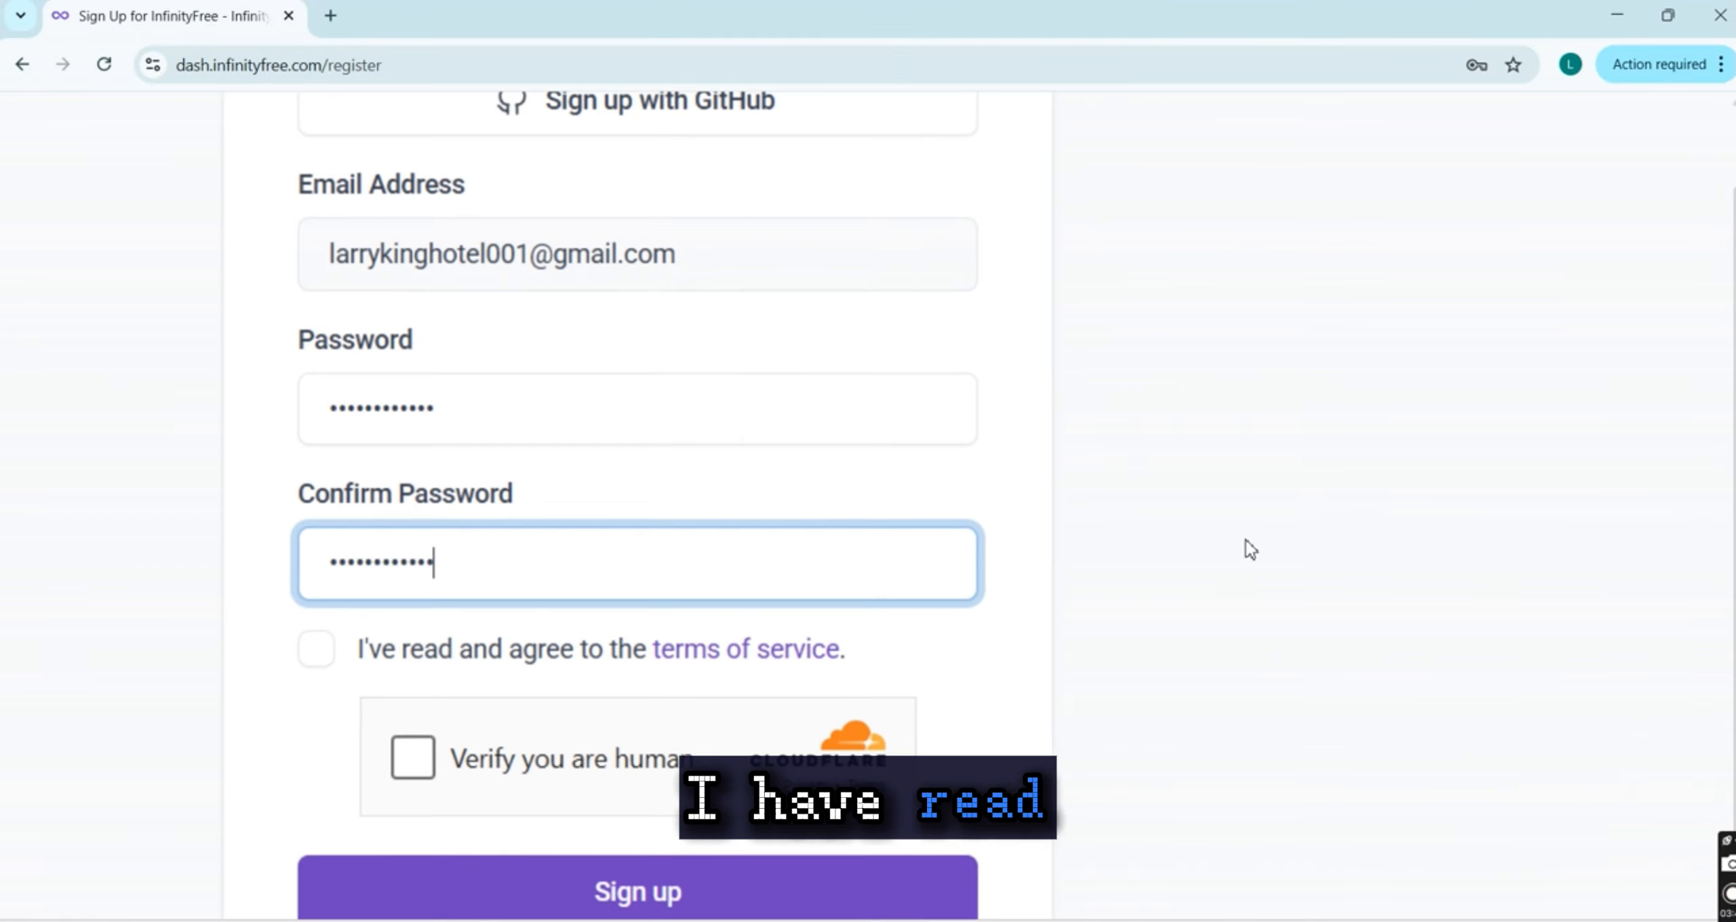
scroll(1245, 539, "left", 3)
scroll(1245, 539, "up", 2)
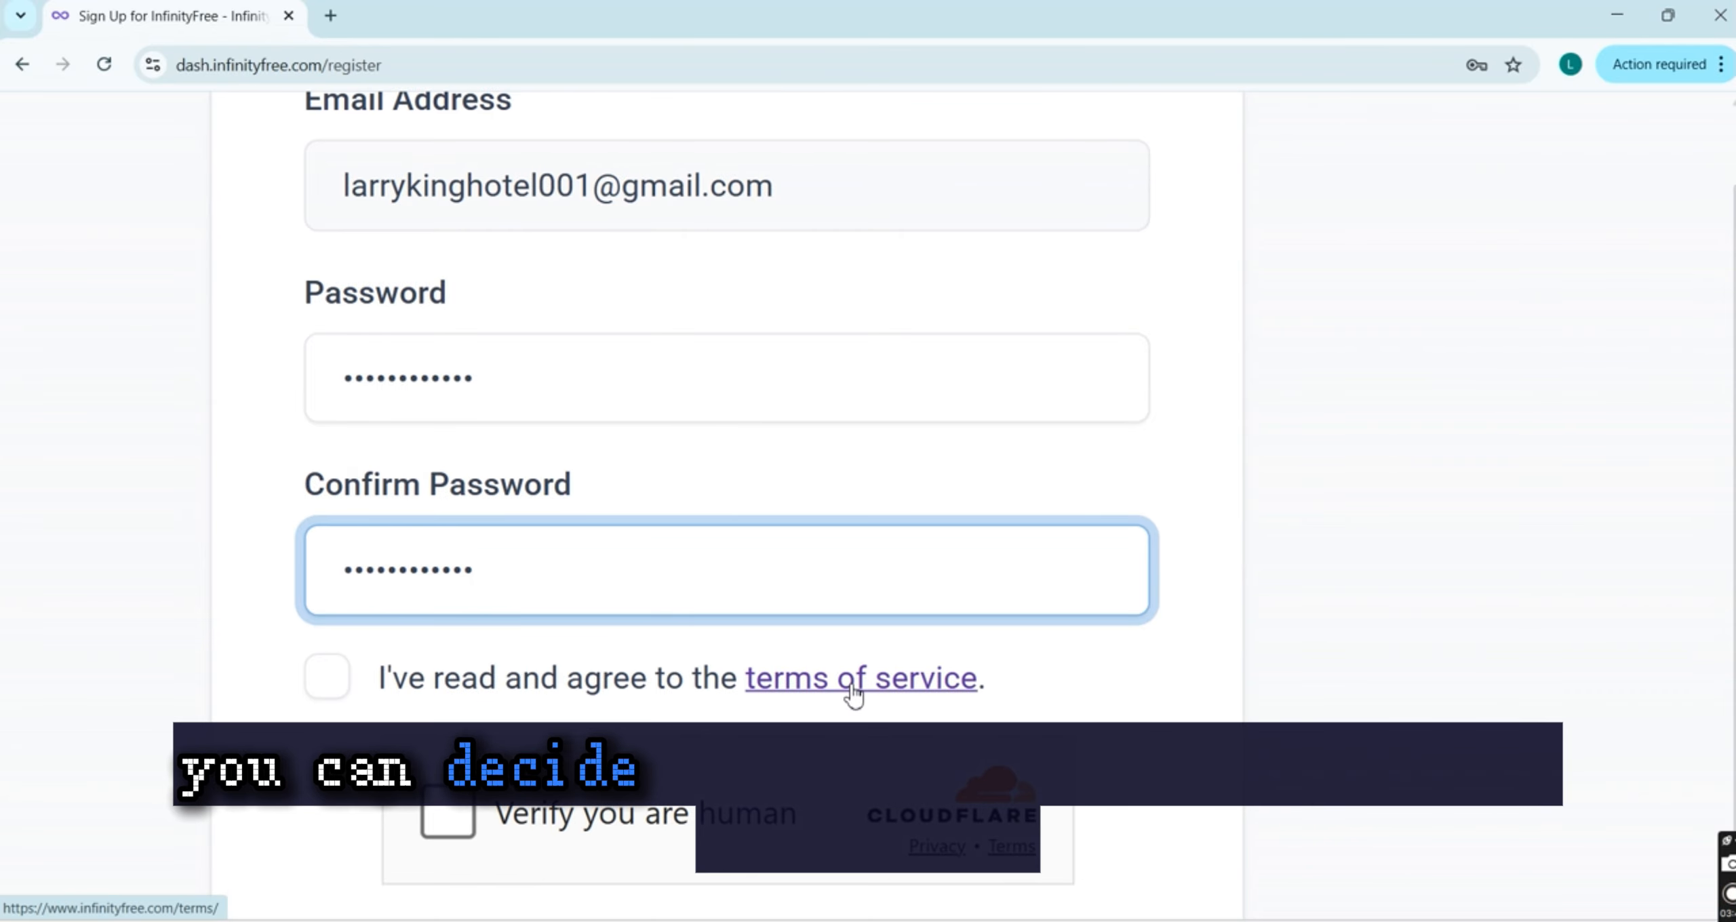
left_click(328, 686)
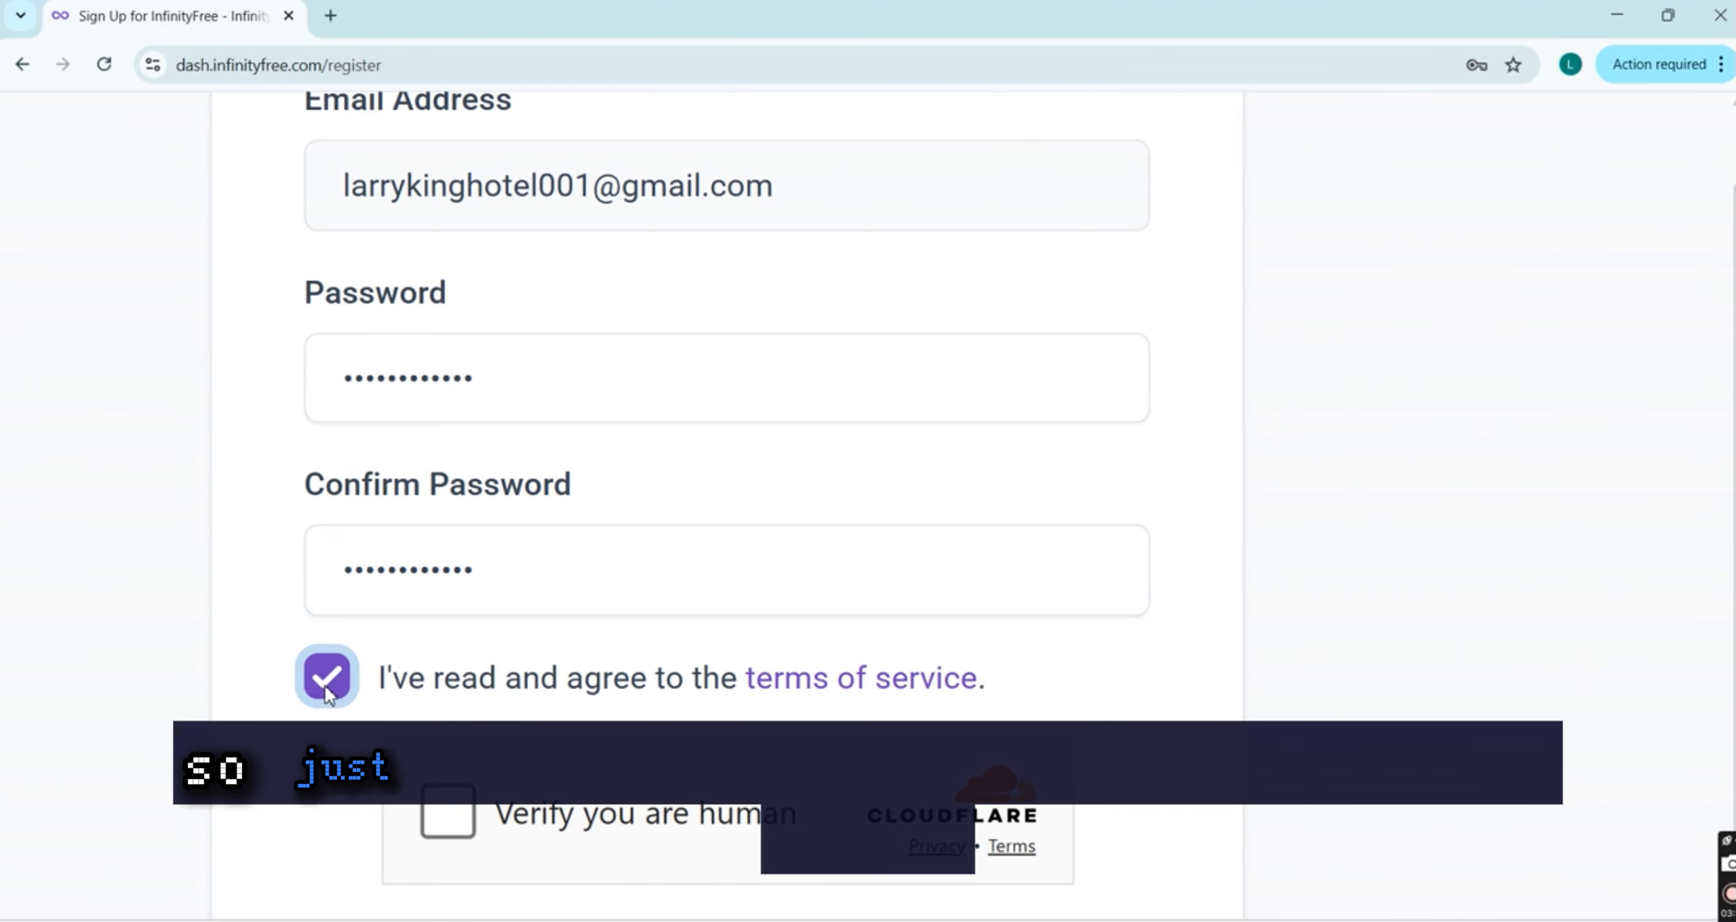
scroll(325, 688, "down", 2)
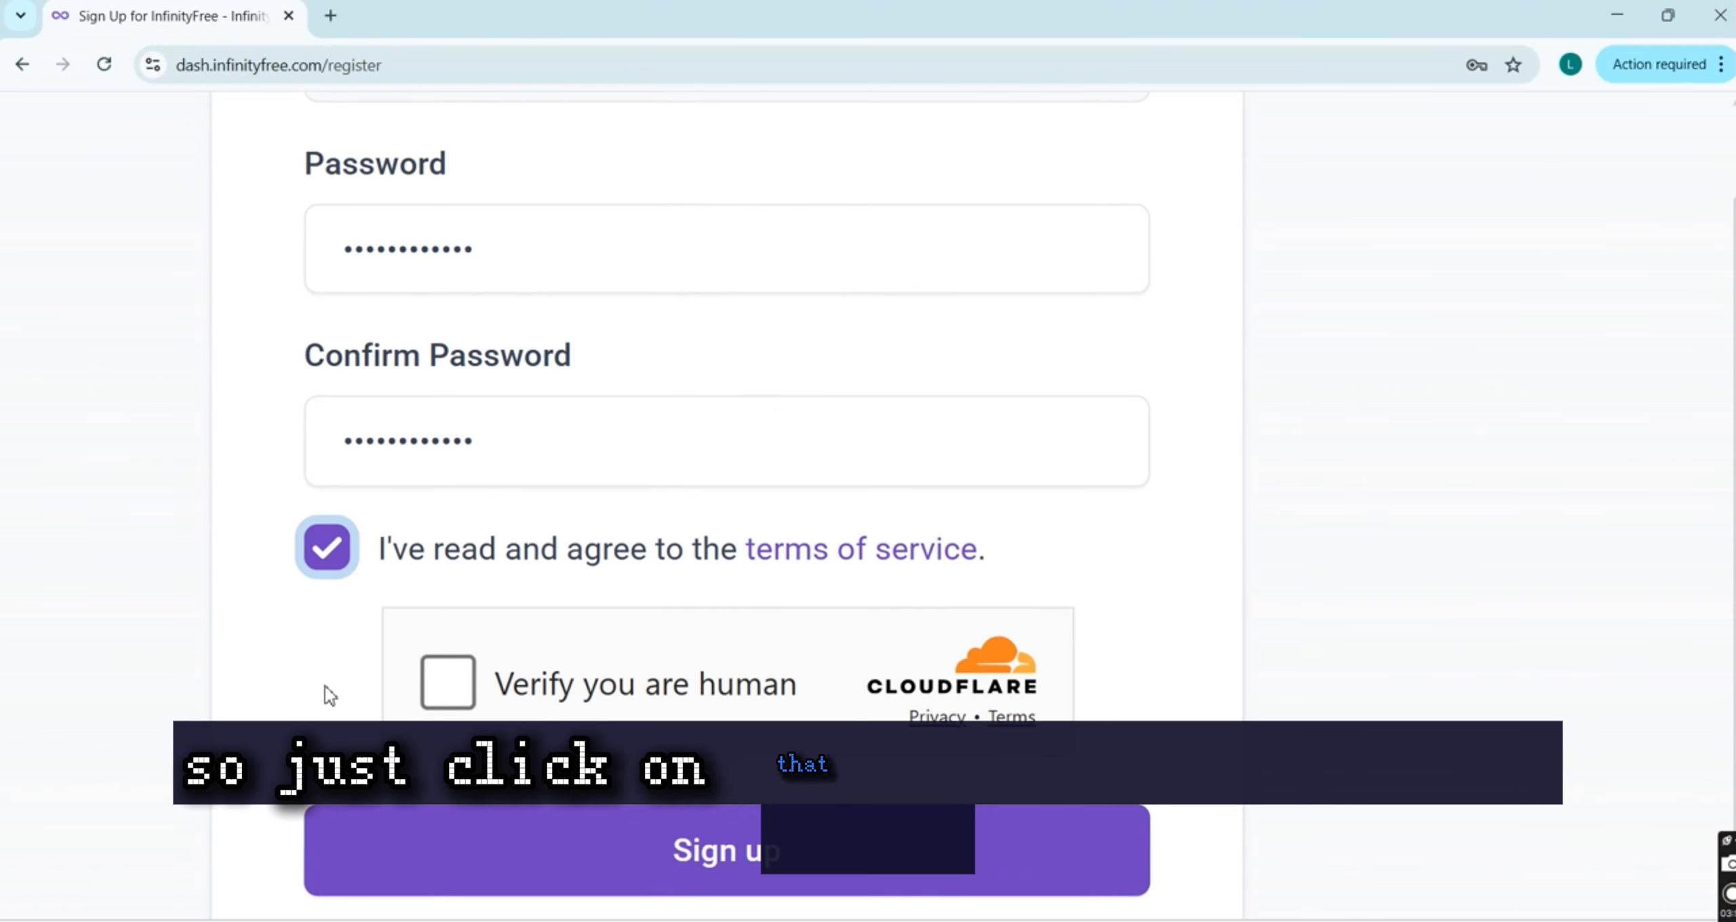
left_click(468, 690)
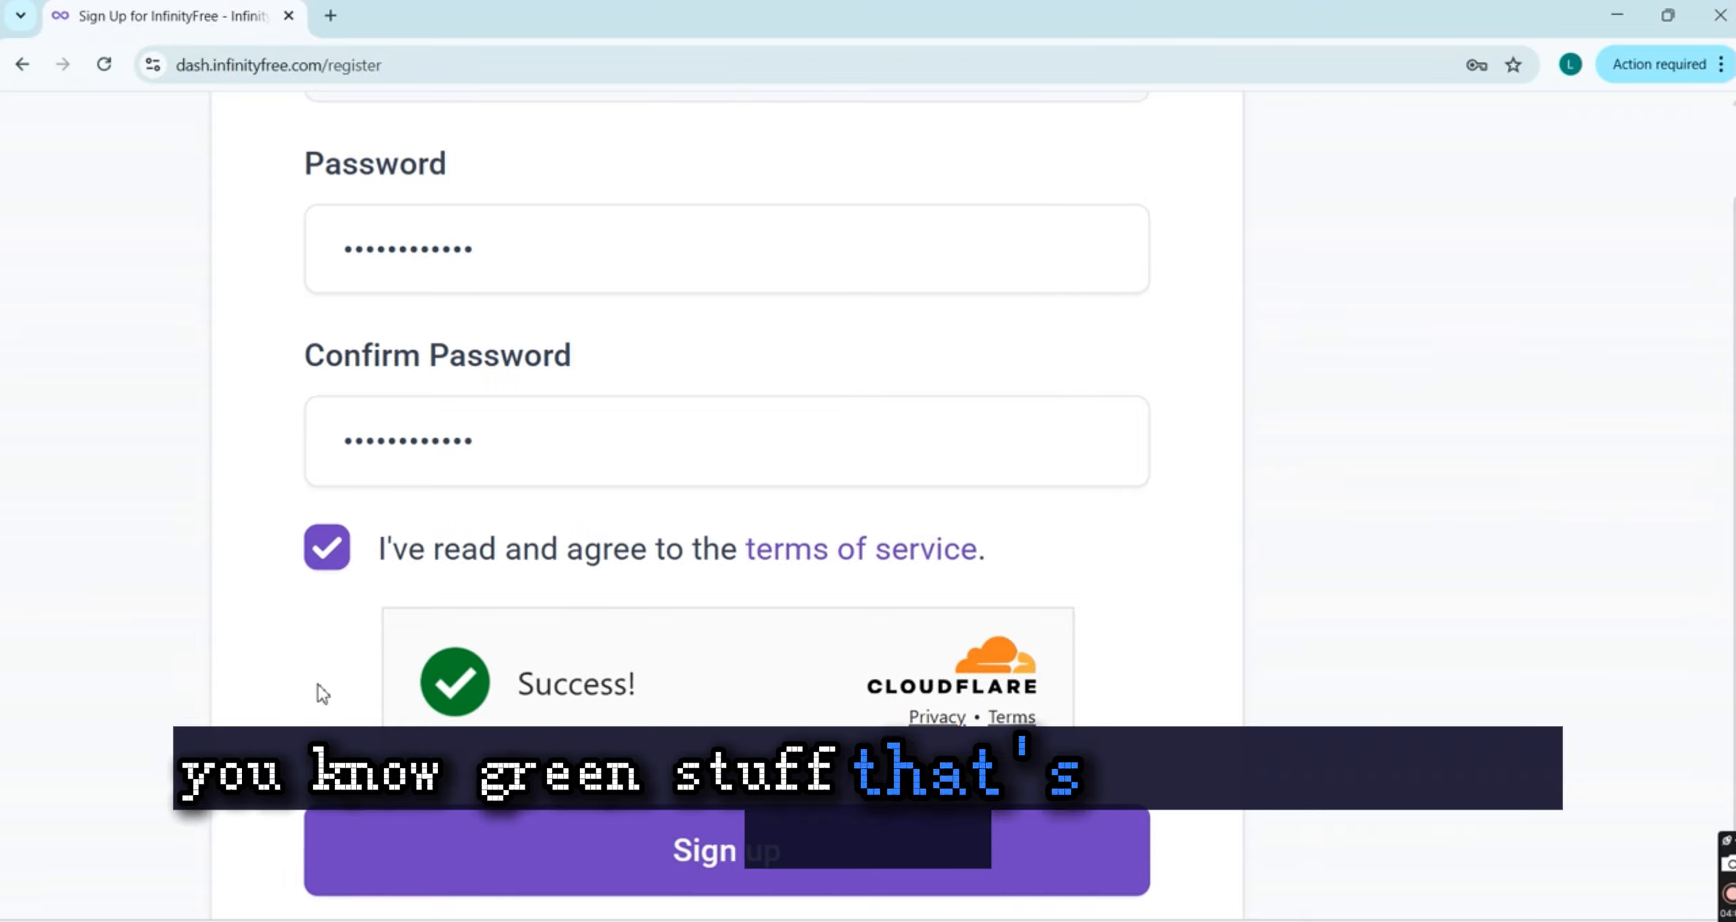
left_click(631, 848)
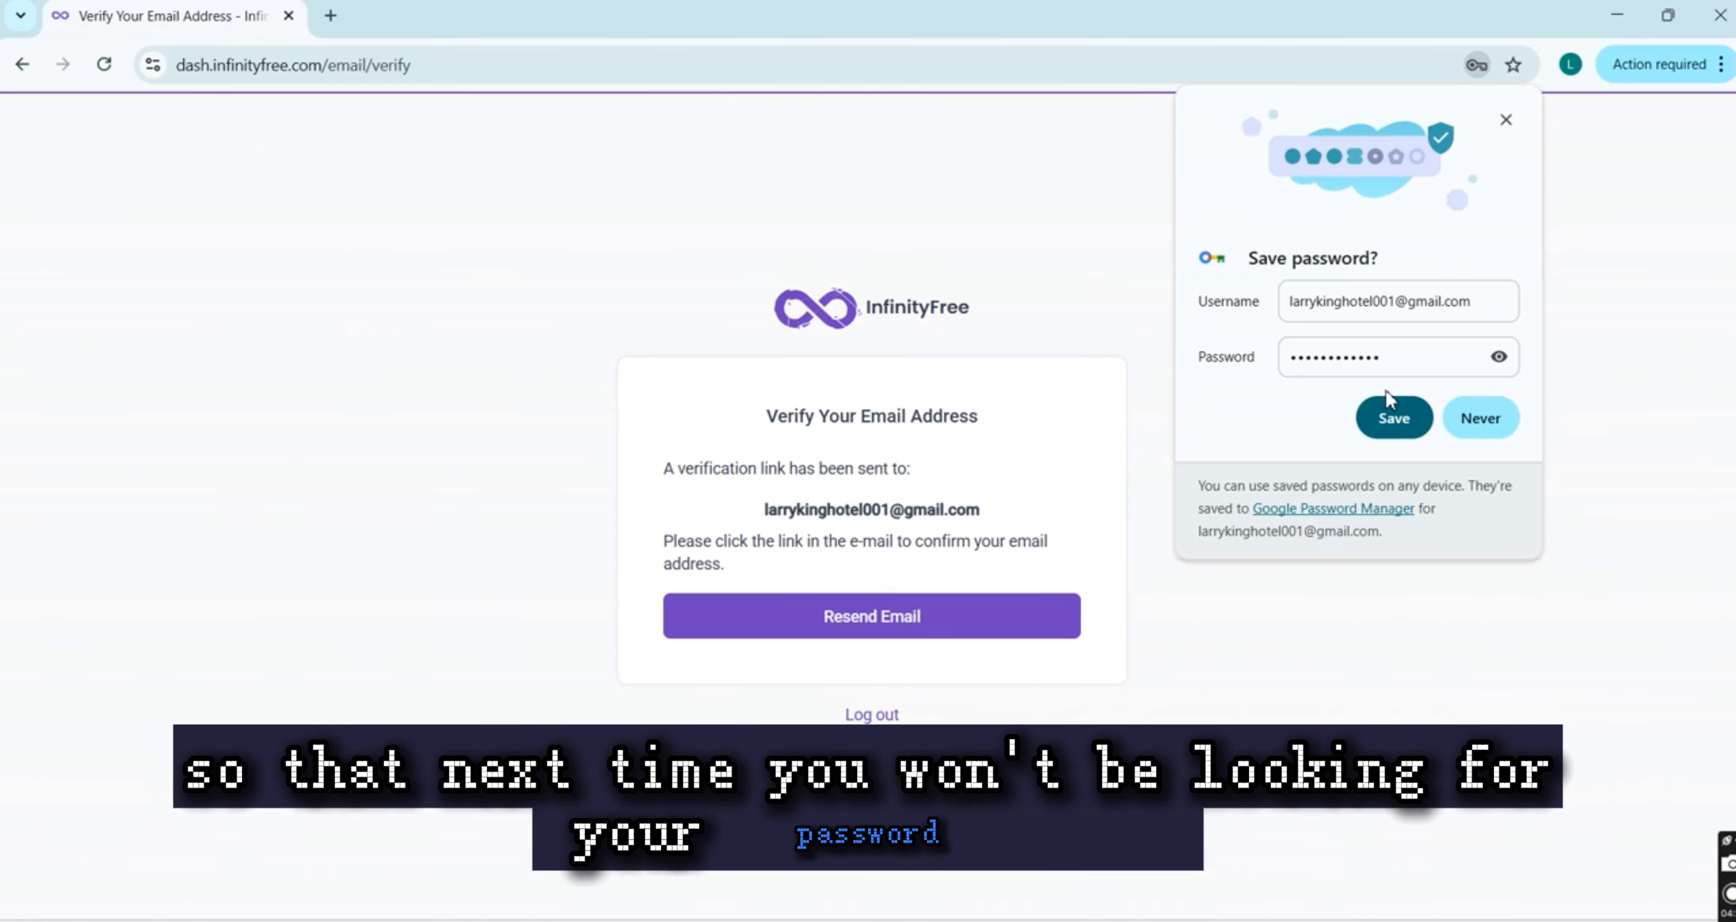
Save the new account password in Chrome and highlight the e-mail address the link was sent to
left_click(1392, 422)
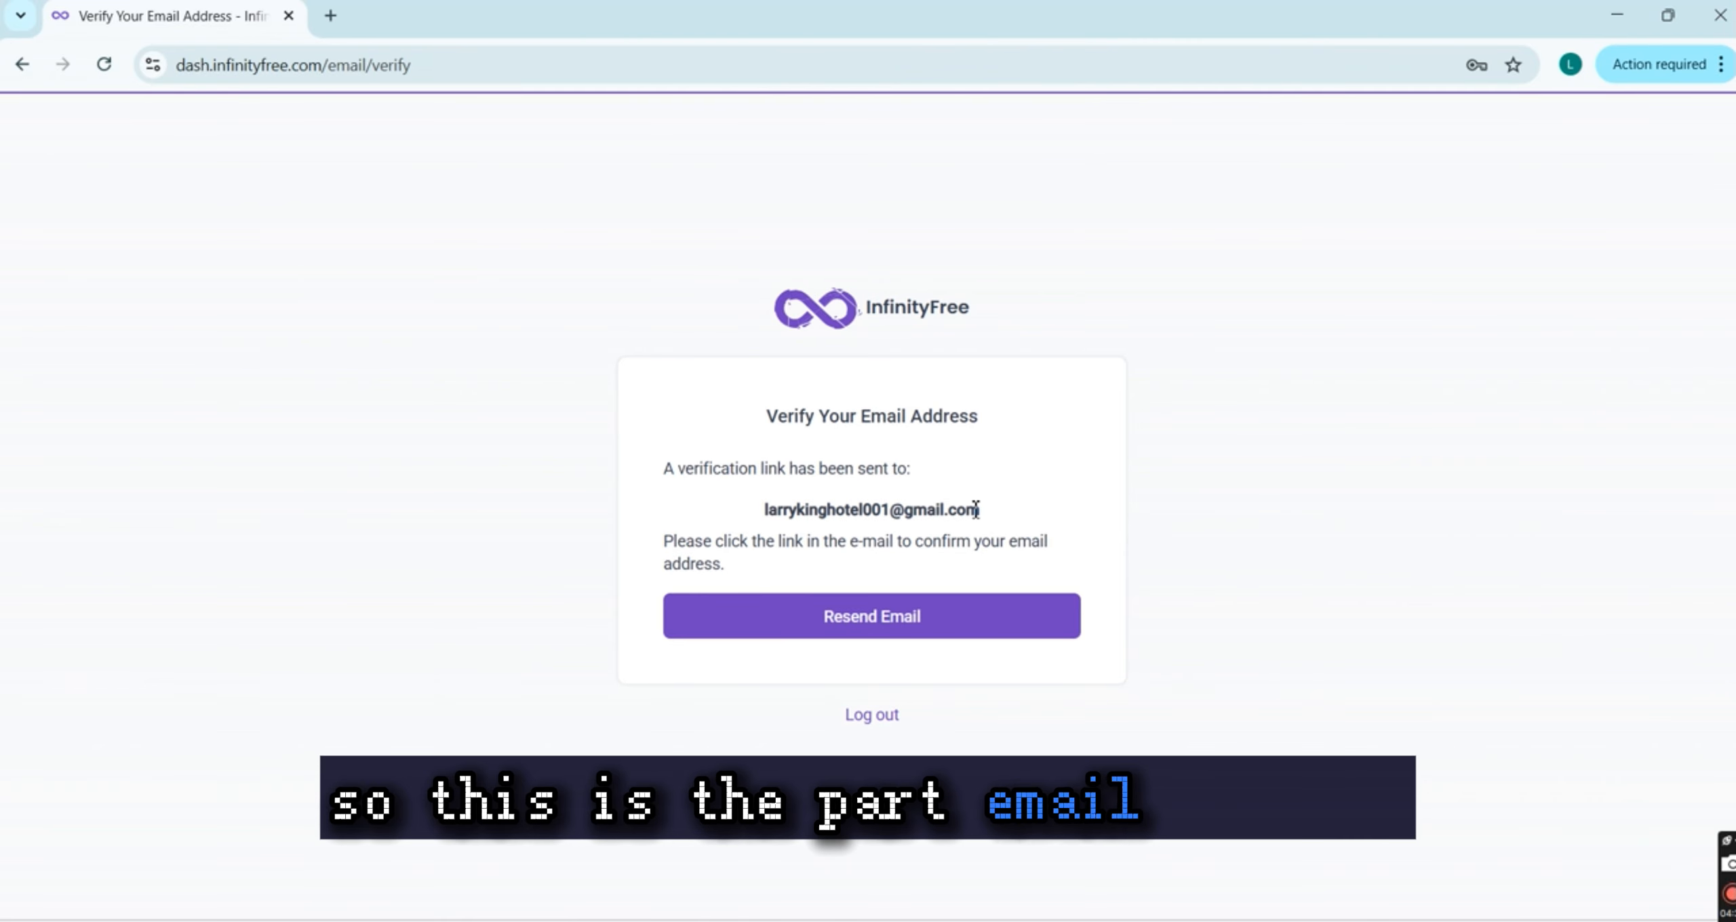
left_click_drag(1001, 520, 749, 504)
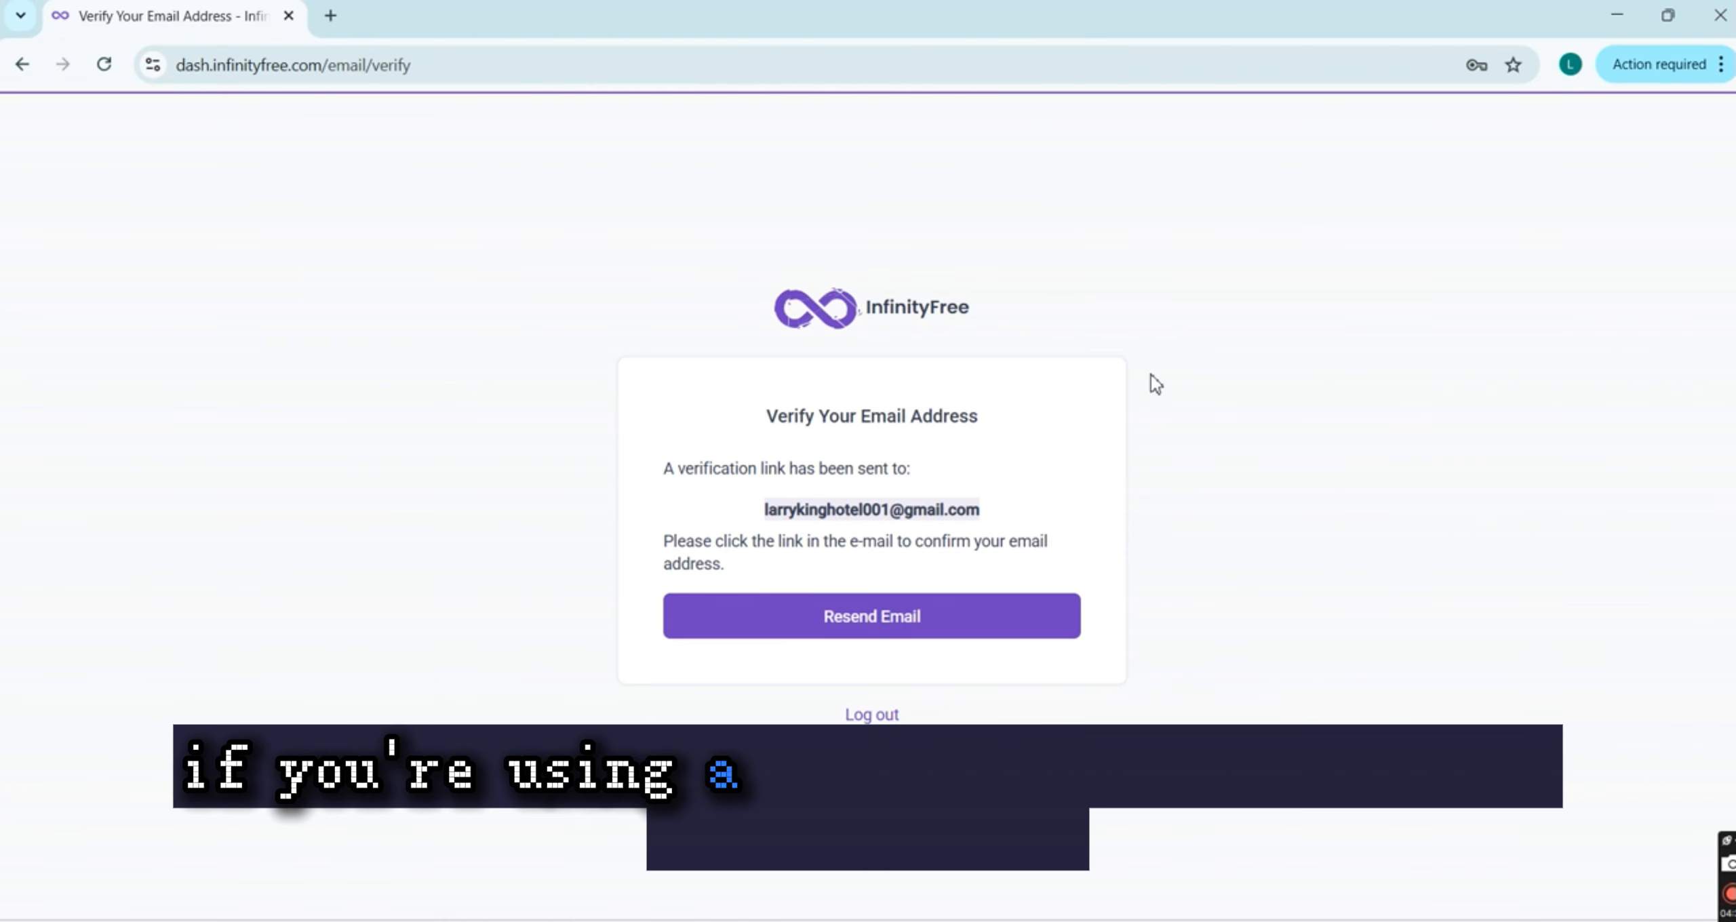
Open Gmail in a new tab and open the 'Verify email address for InfinityFree' message
left_click(337, 21)
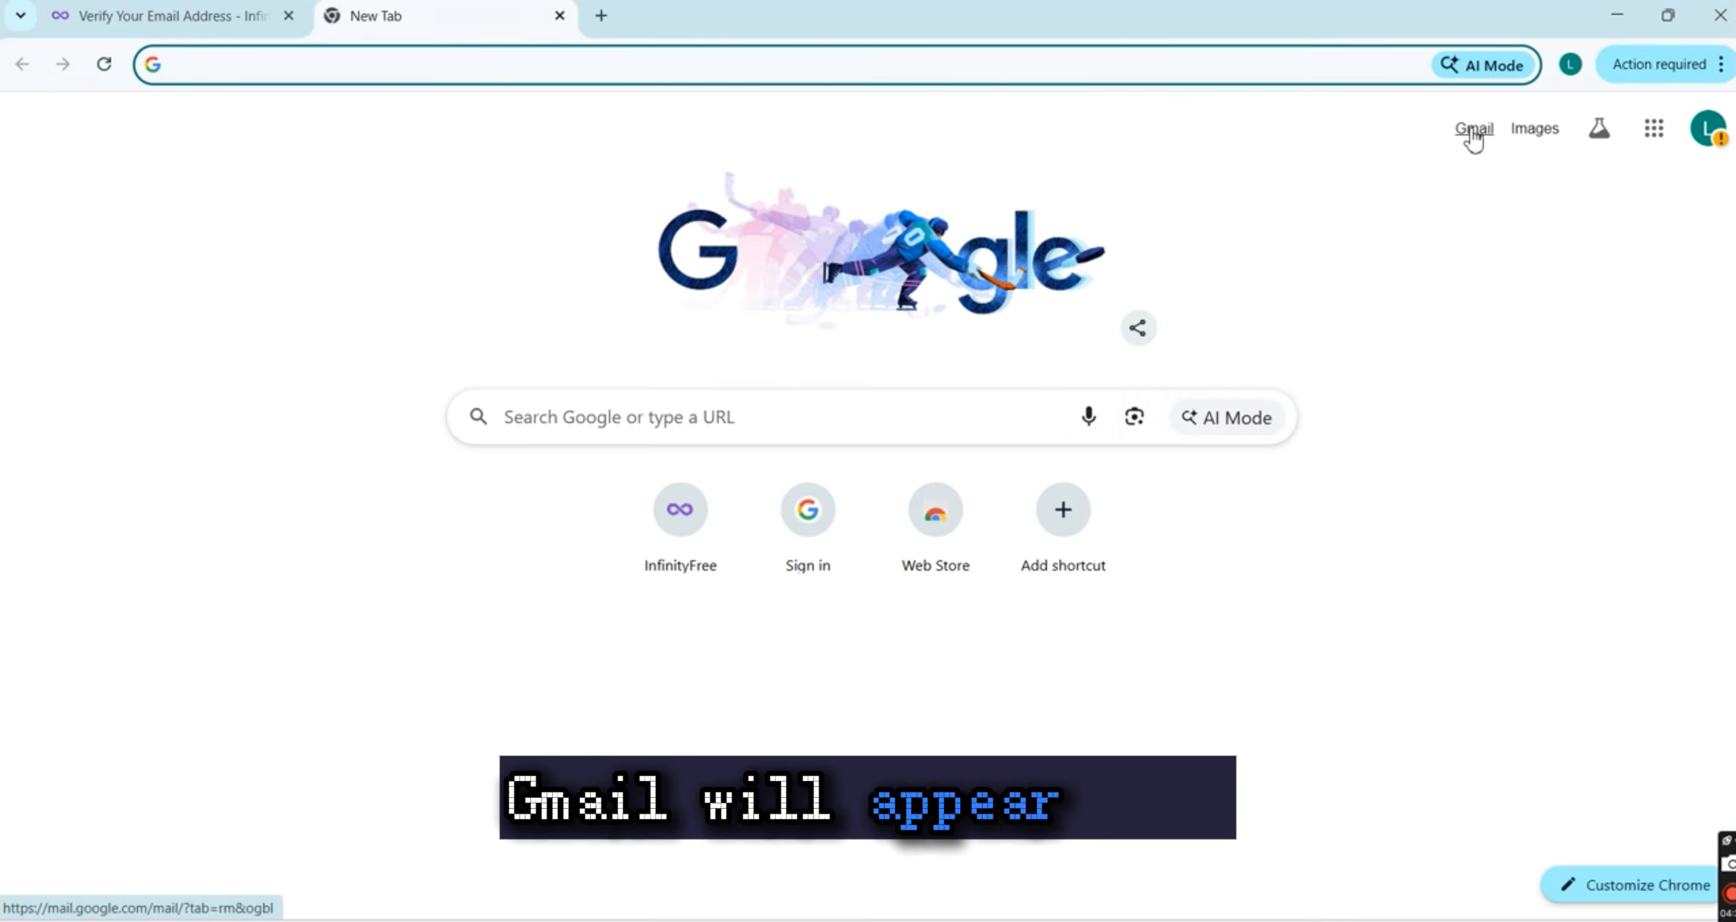
left_click(1473, 131)
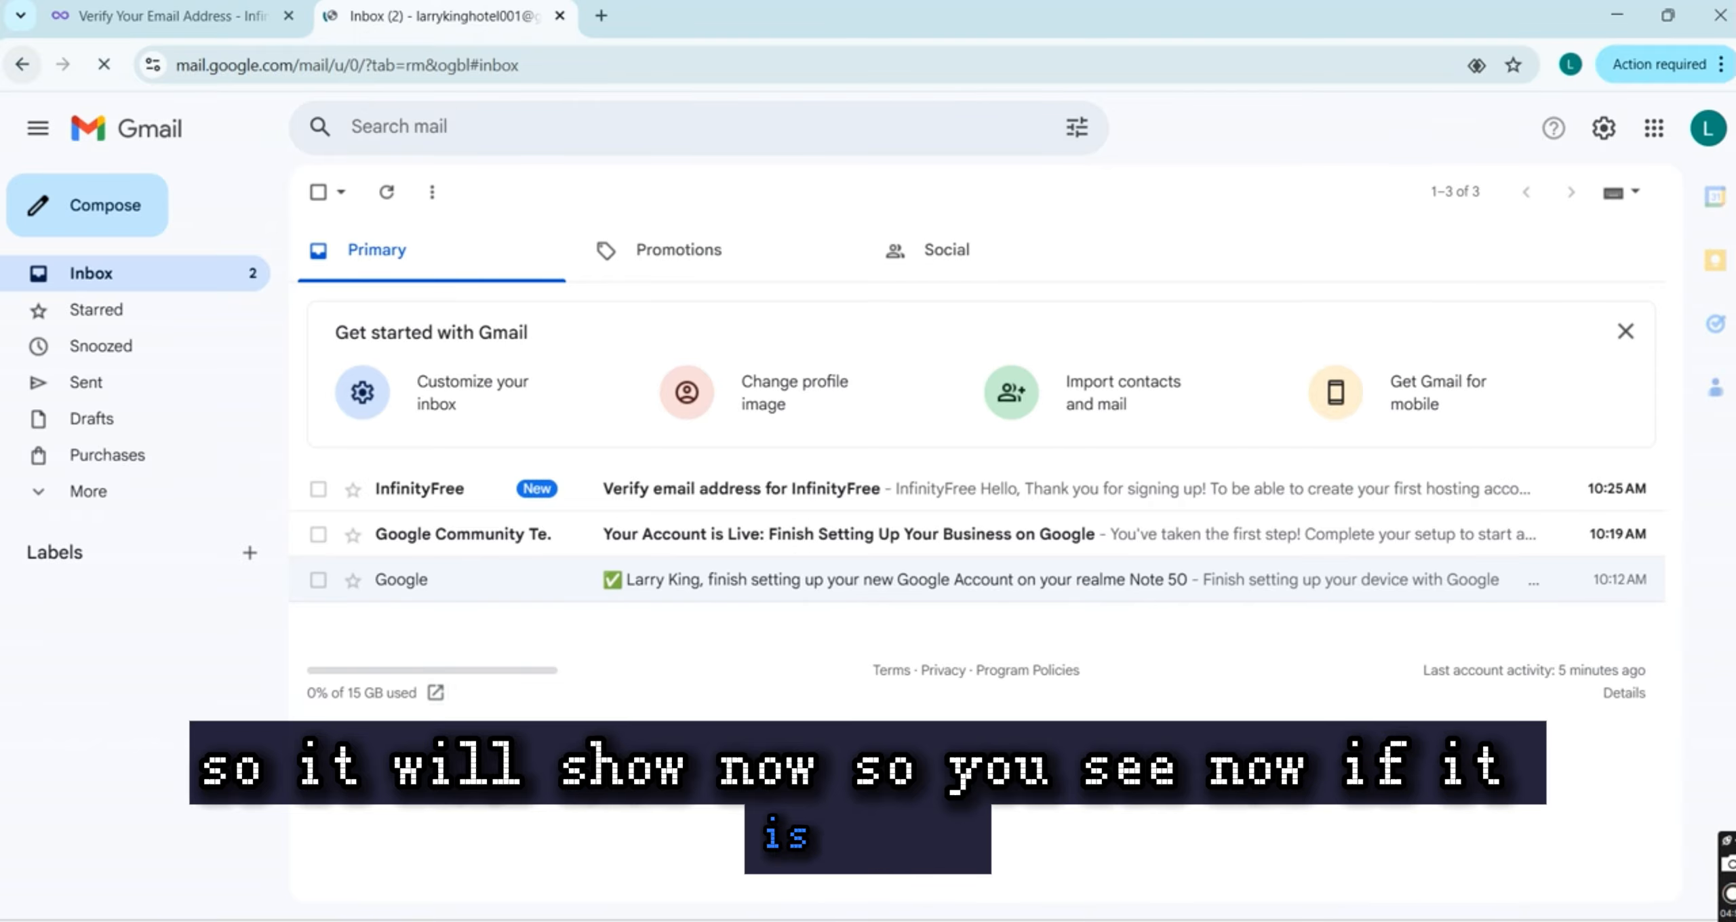
left_click(595, 507)
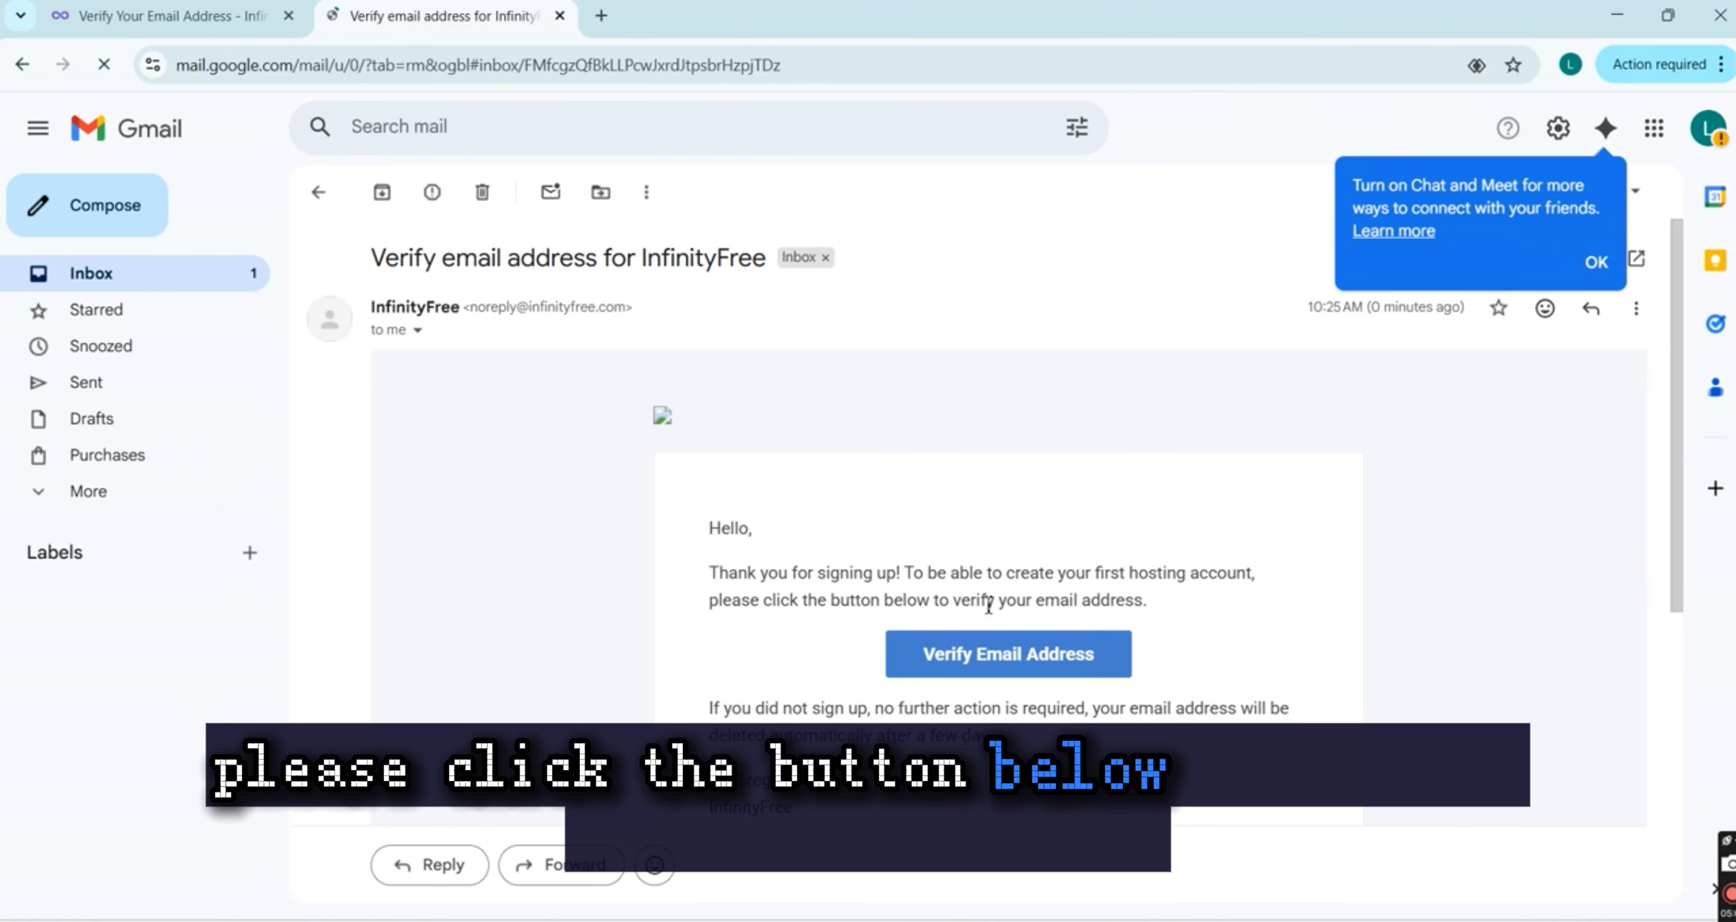
Follow the message's Verify Email Address link, then go back to the first tab
scroll(1030, 613, "down", 2)
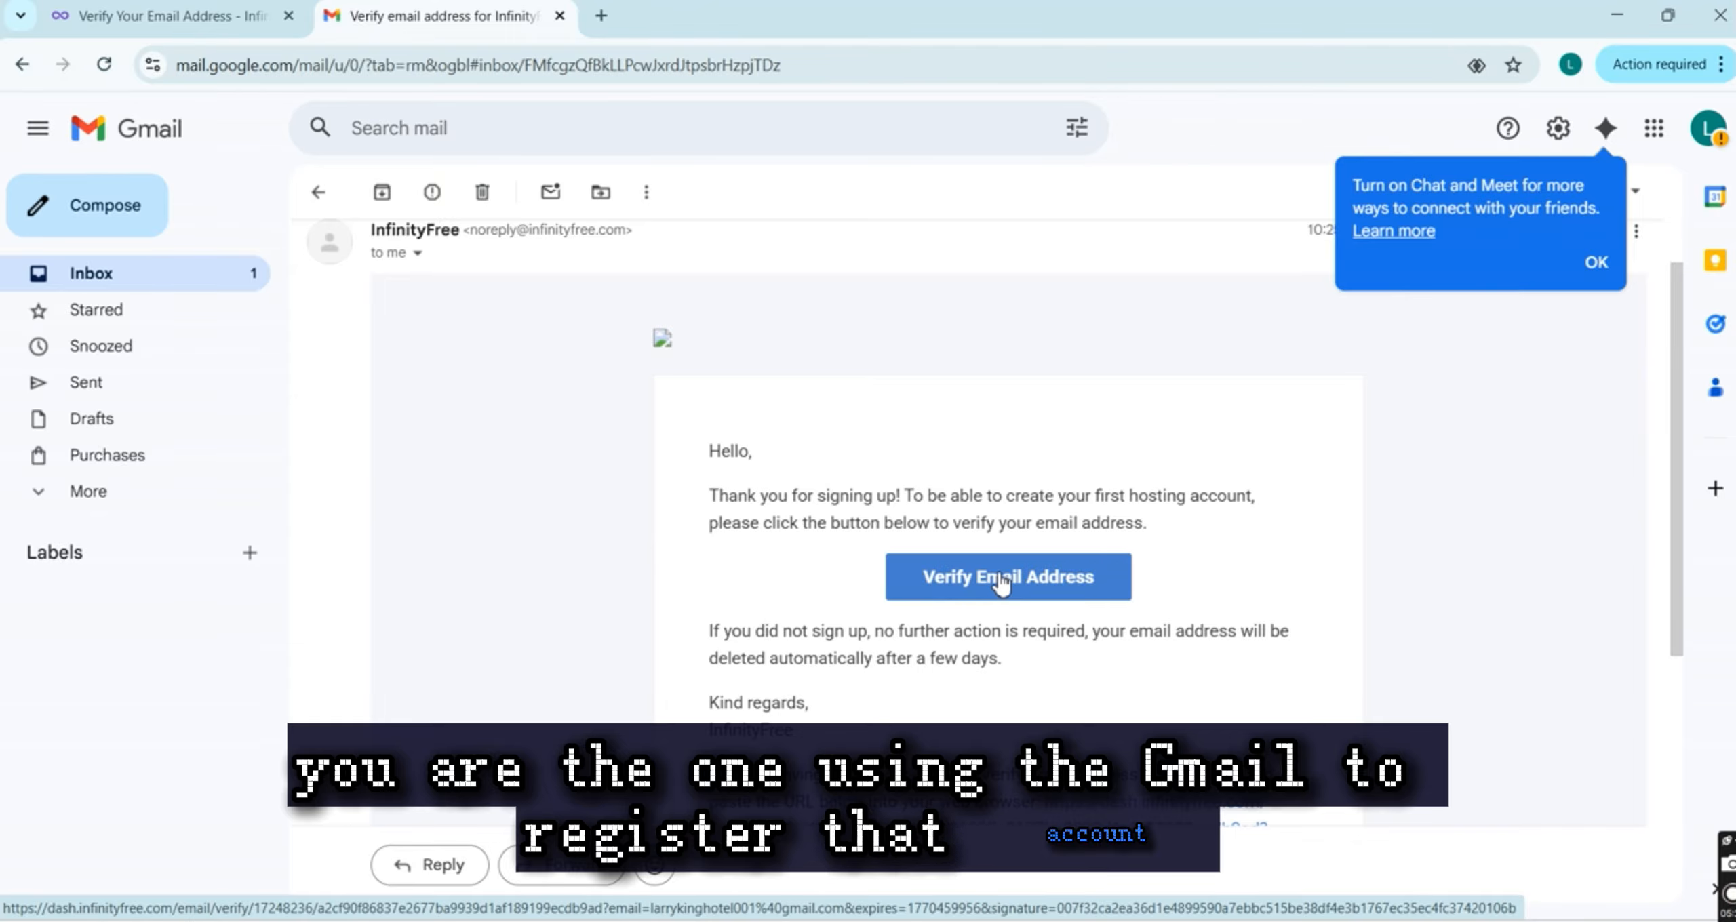
left_click(1000, 580)
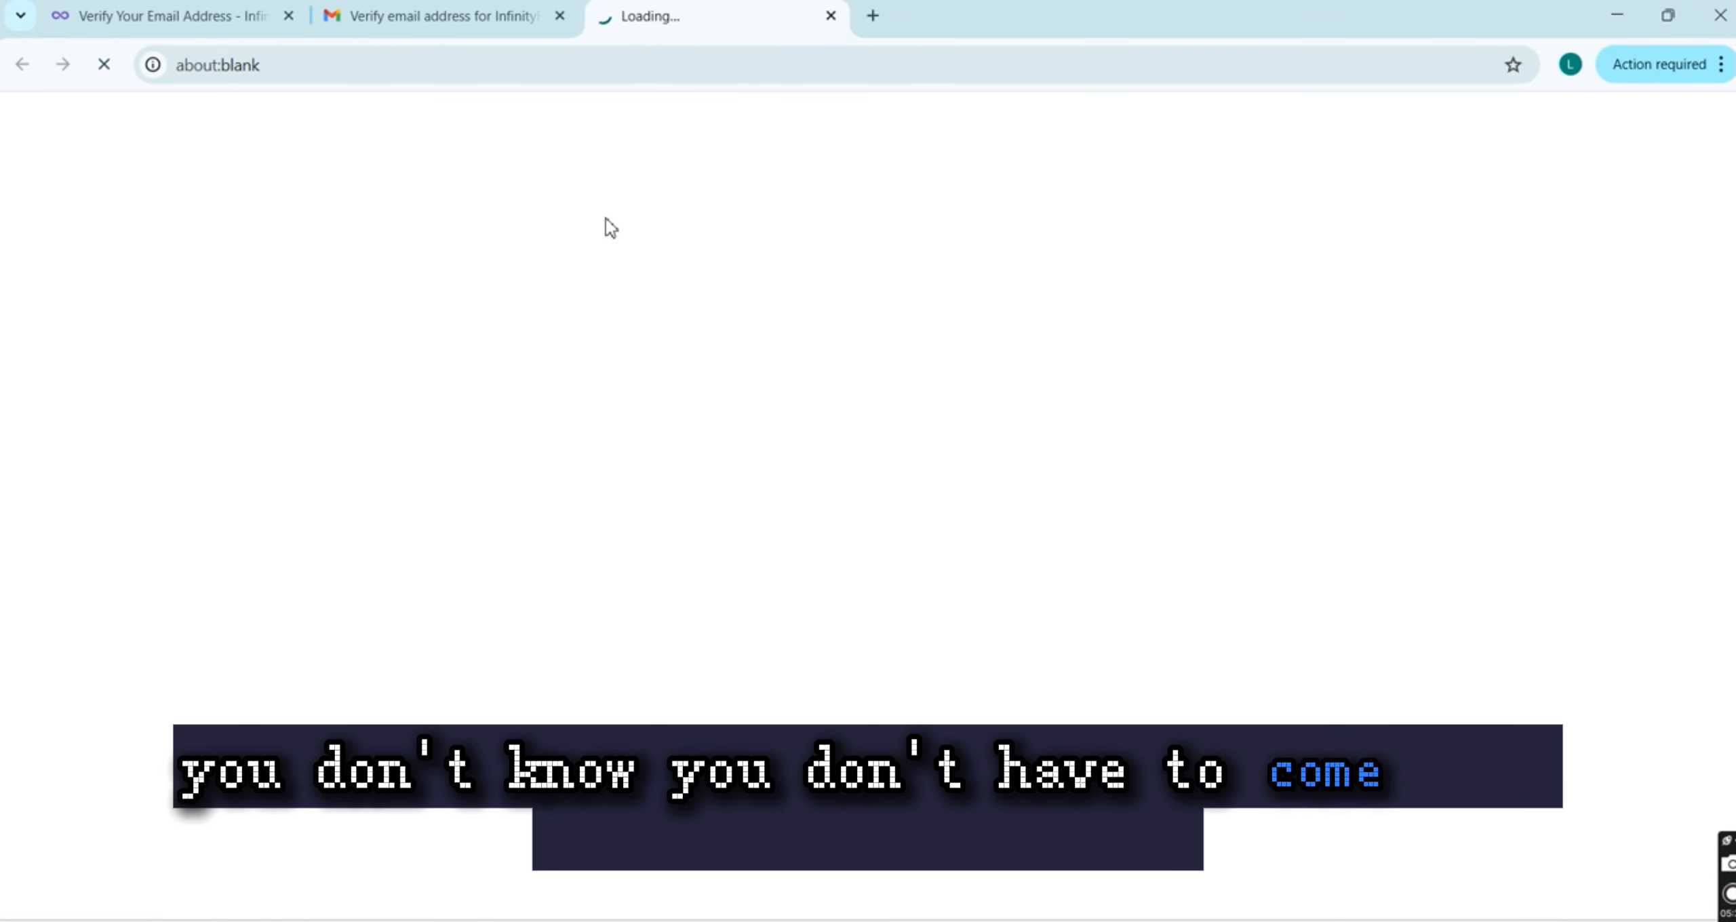
left_click(170, 16)
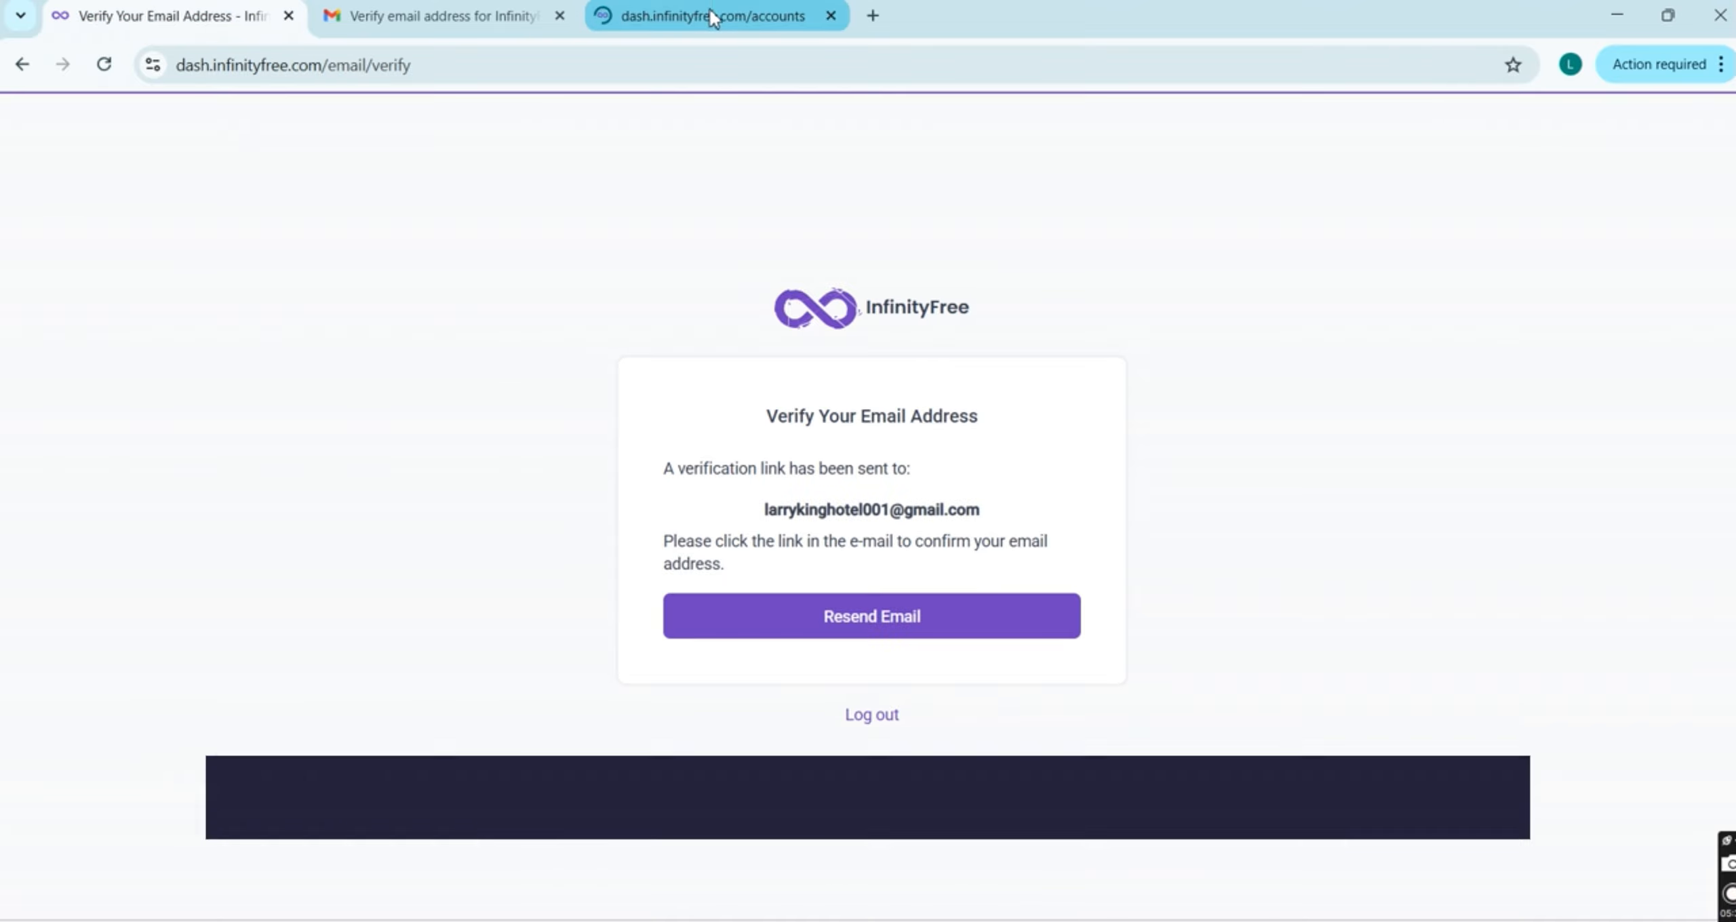
Close the old verification tab and review the empty Hosting Accounts dashboard showing 0 / 3 active
left_click(695, 17)
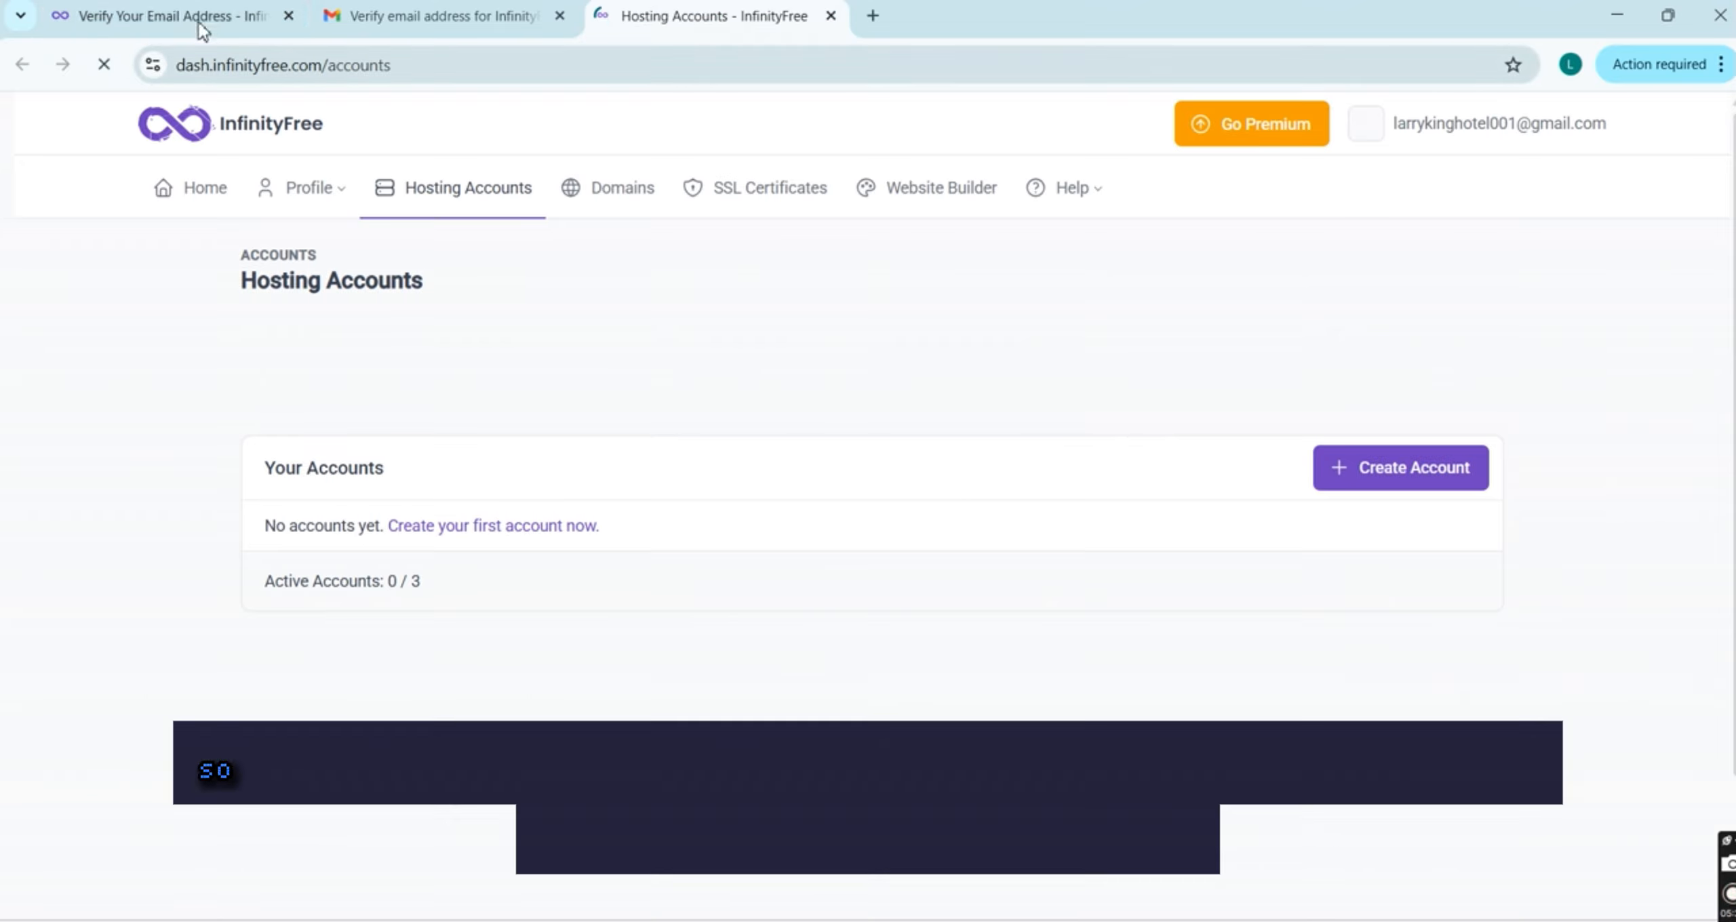
left_click(197, 14)
left_click(288, 16)
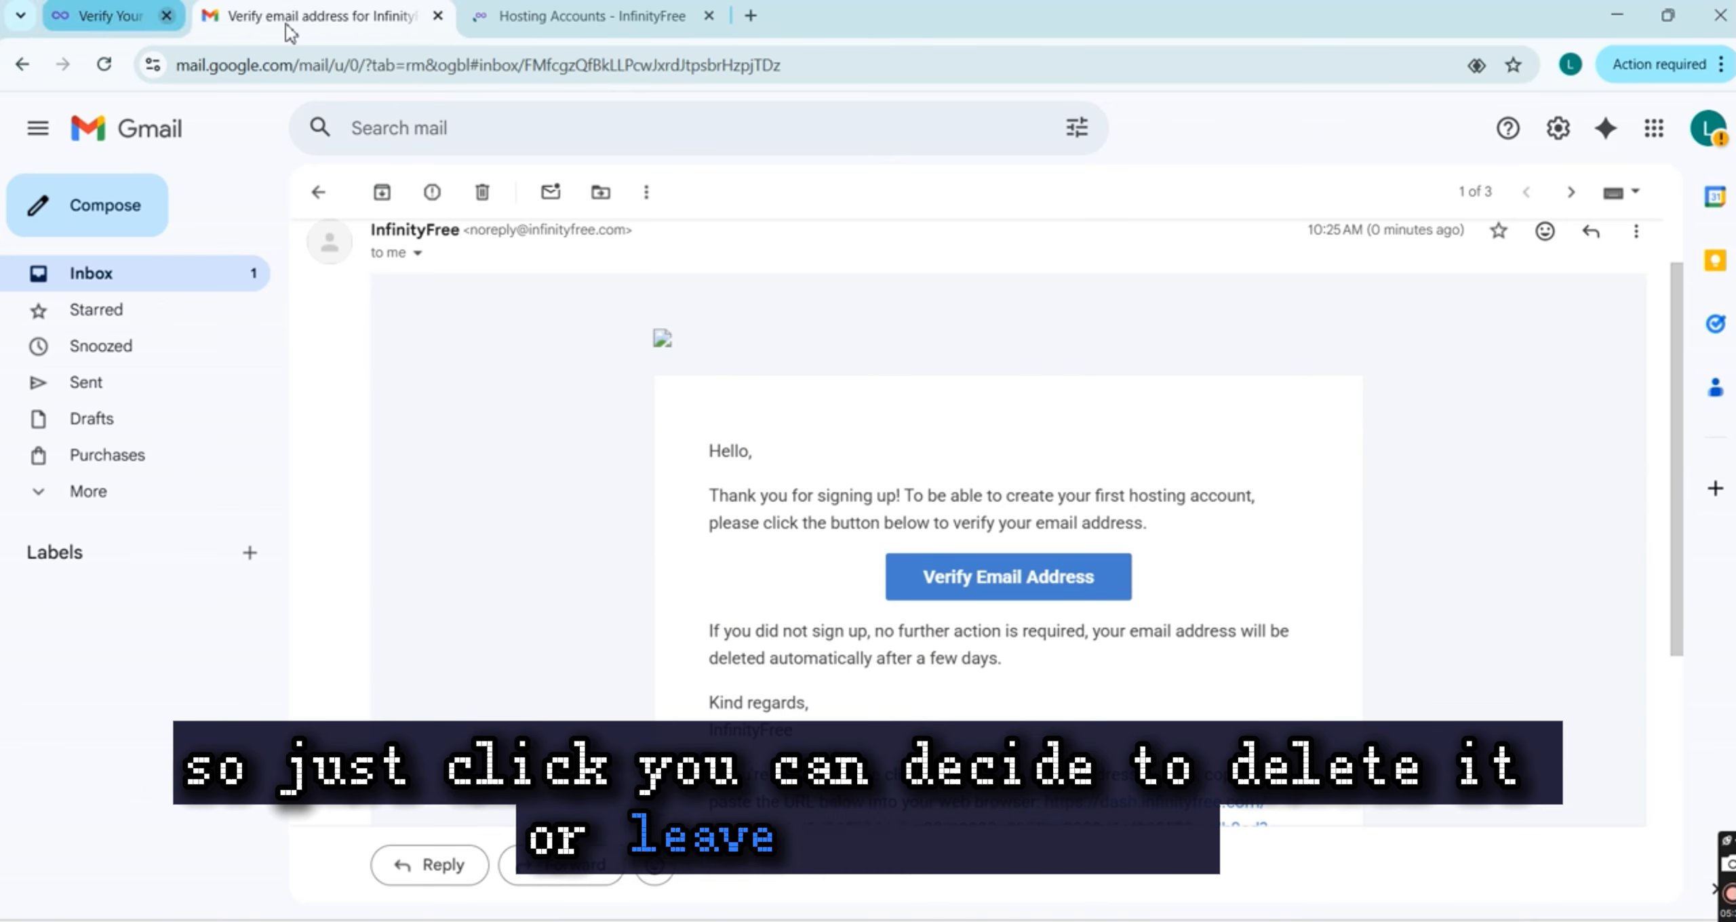
left_click(453, 21)
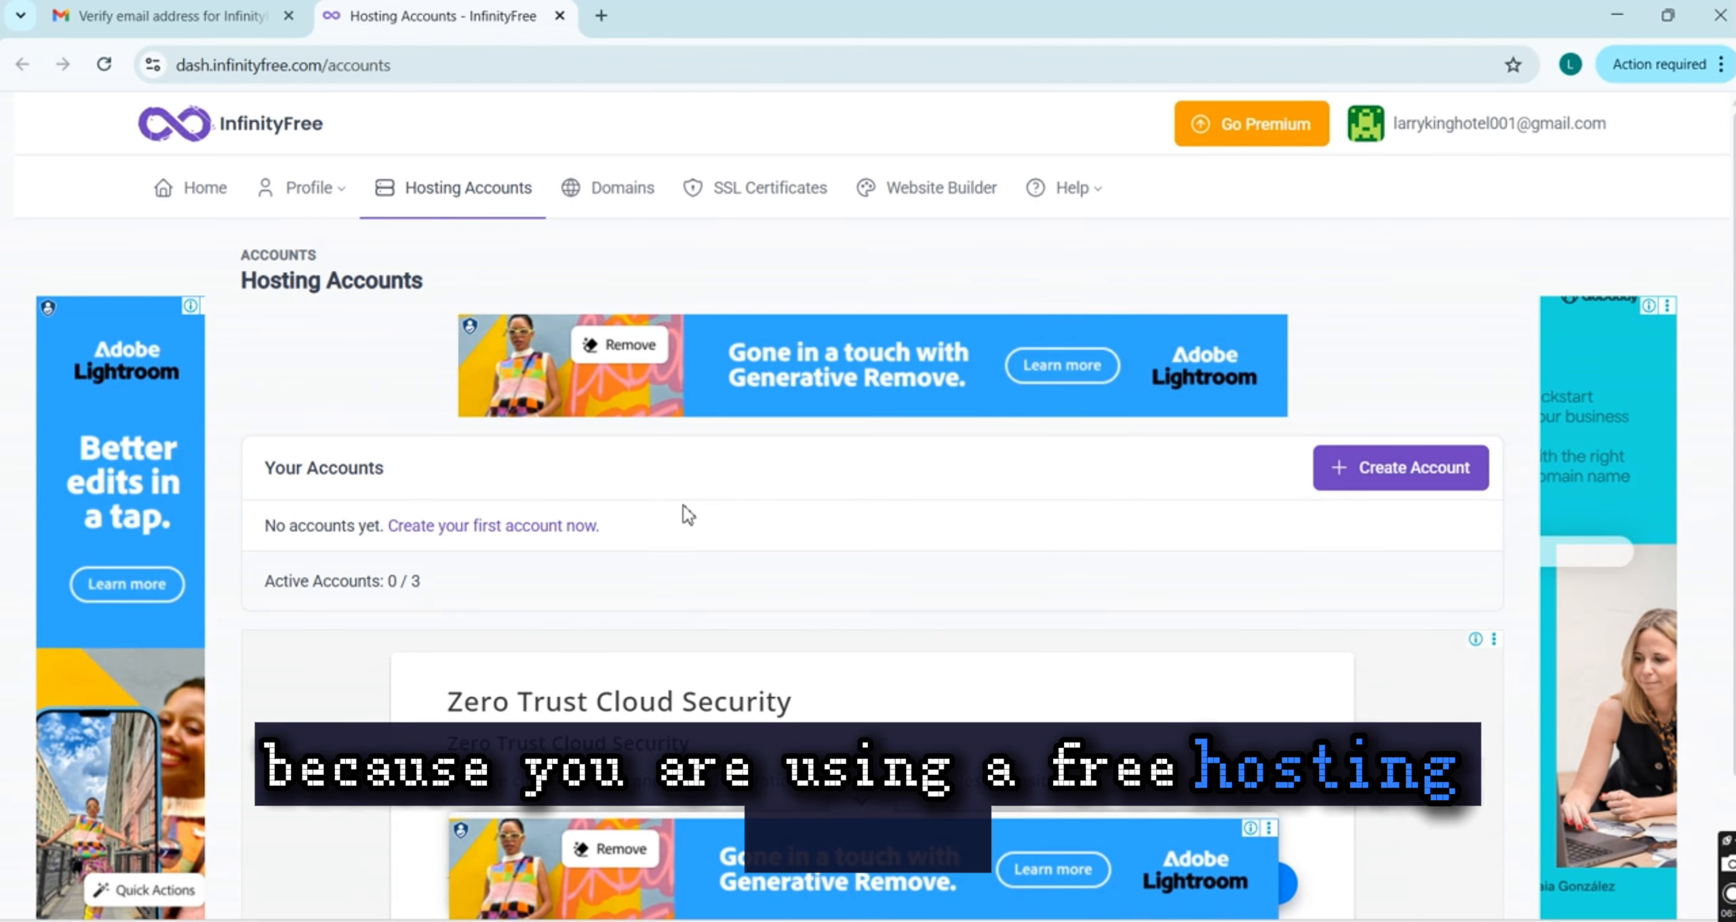
scroll(516, 587, "down", 1)
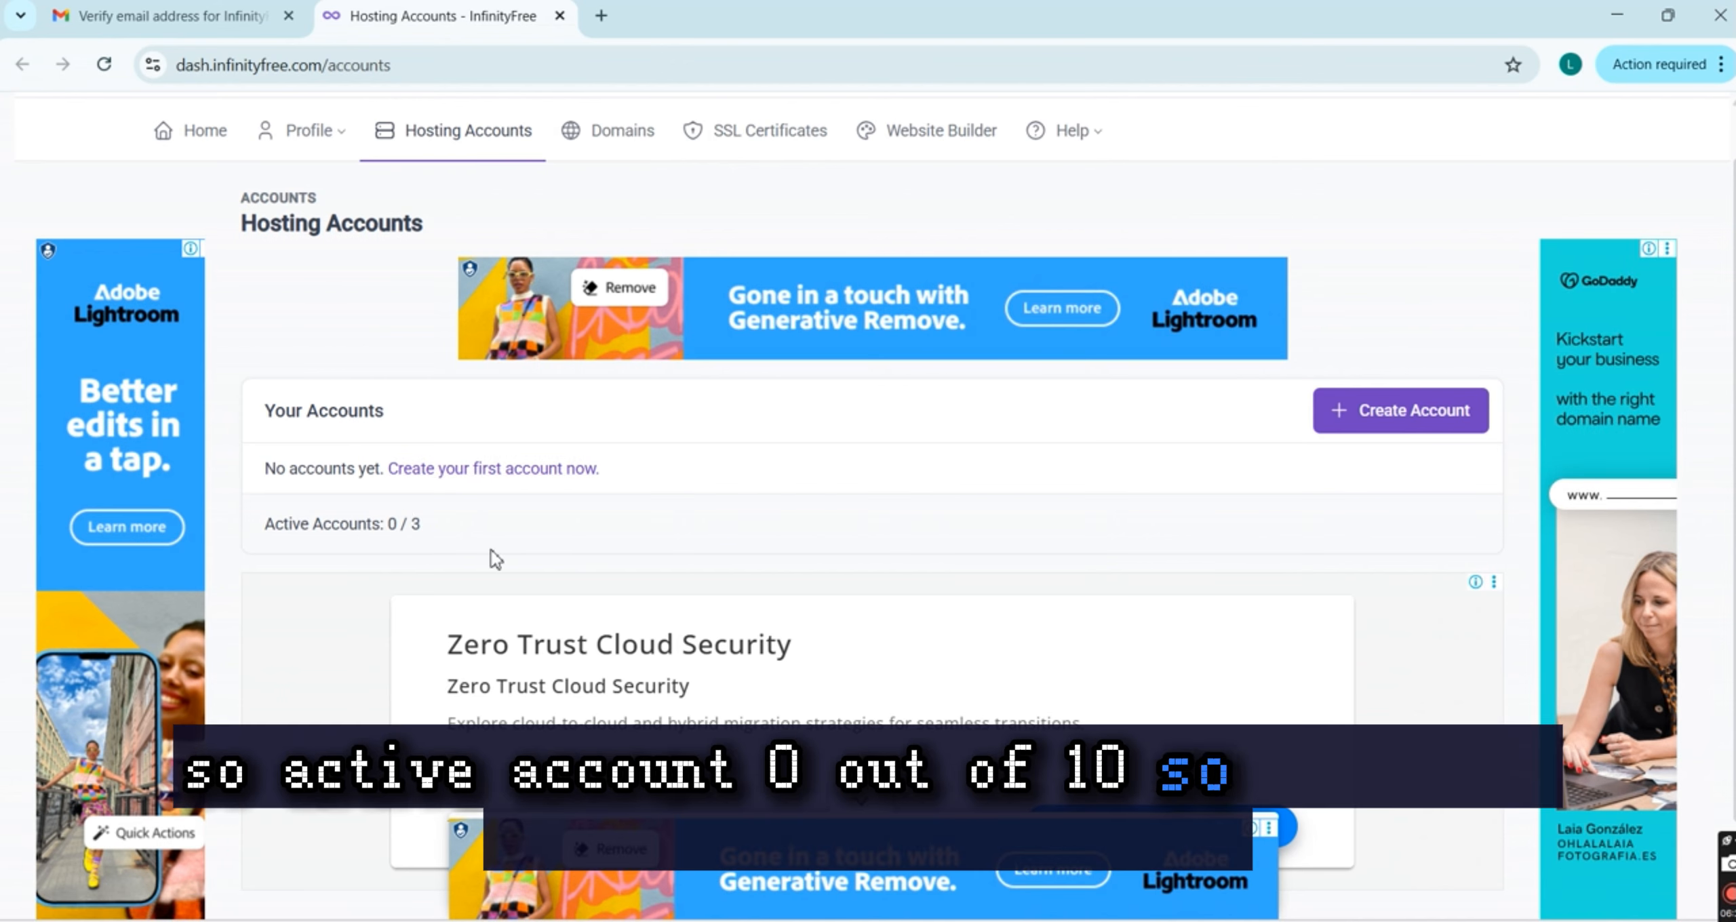
scroll(491, 550, "up", 1)
scroll(1358, 402, "up", 3)
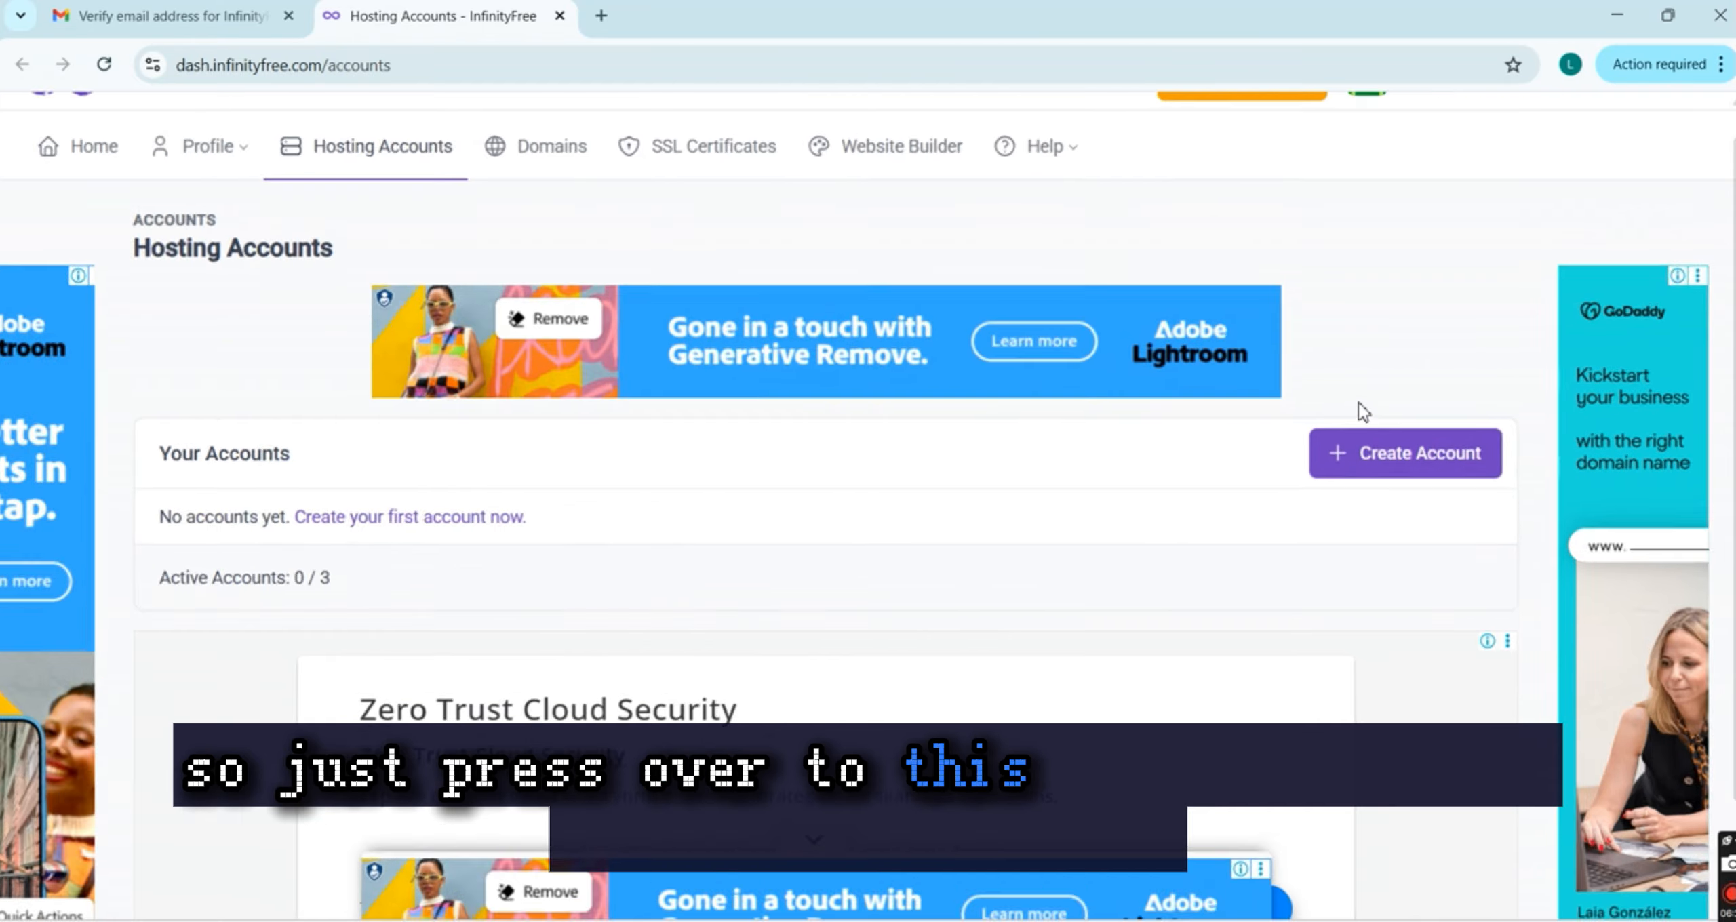
scroll(1362, 485, "up", 3)
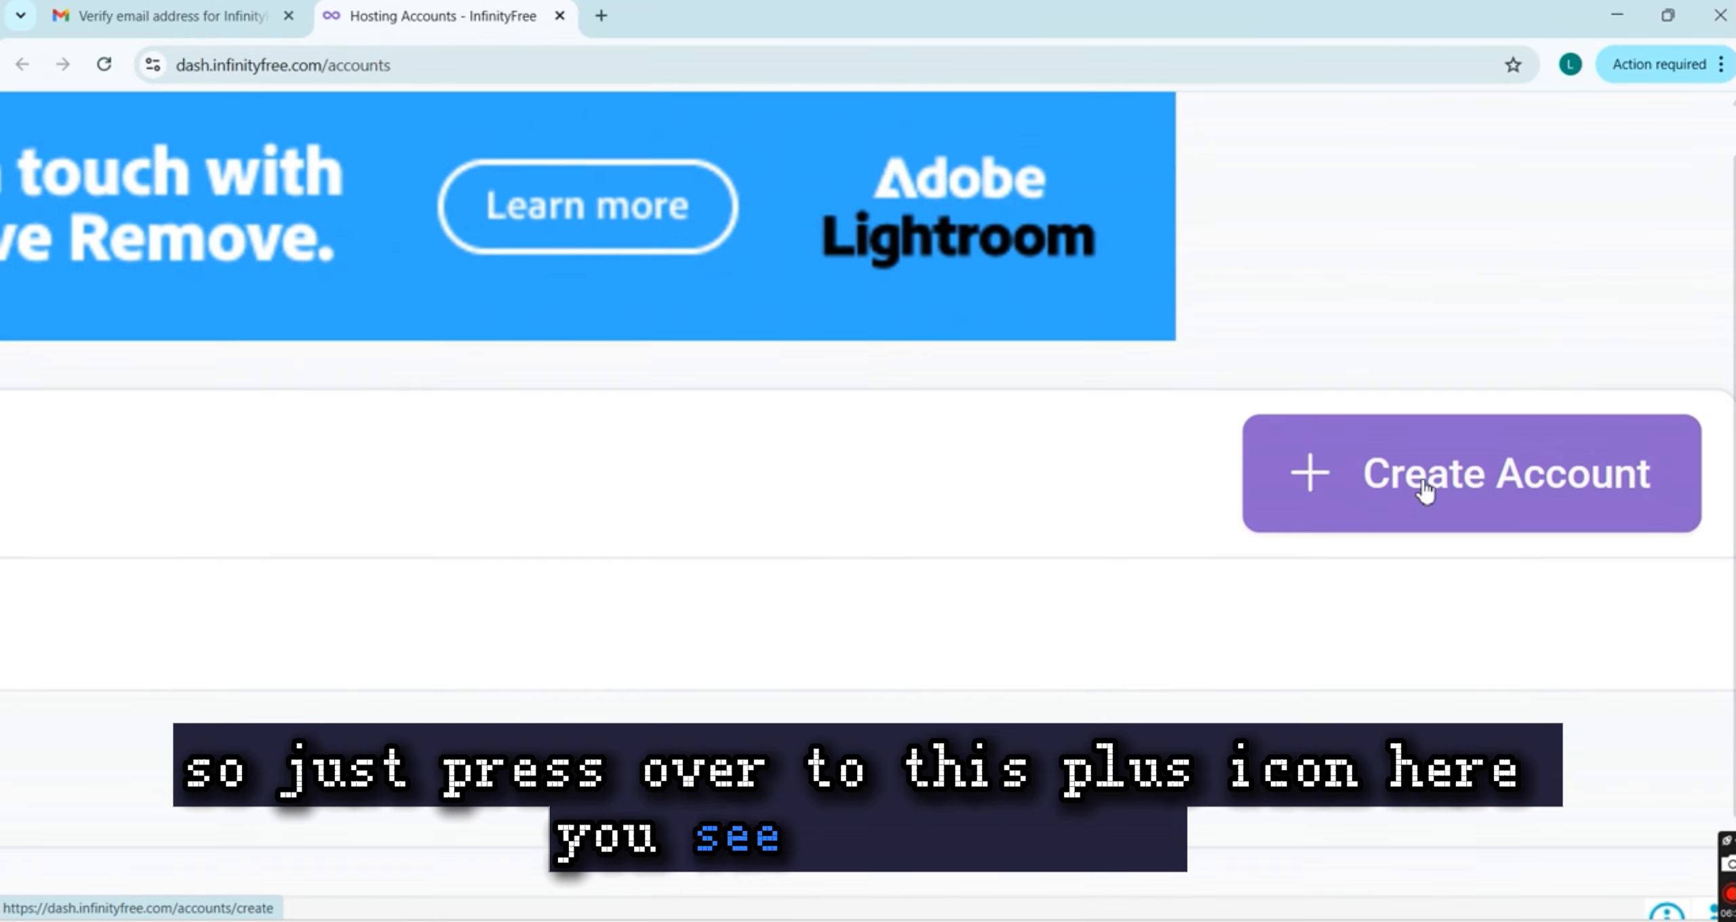
Start a new hosting account, dismiss the Hybrid Cloud ad, and compare the $0, $2.50, $4.73 and $7.10 plans
left_click(1392, 478)
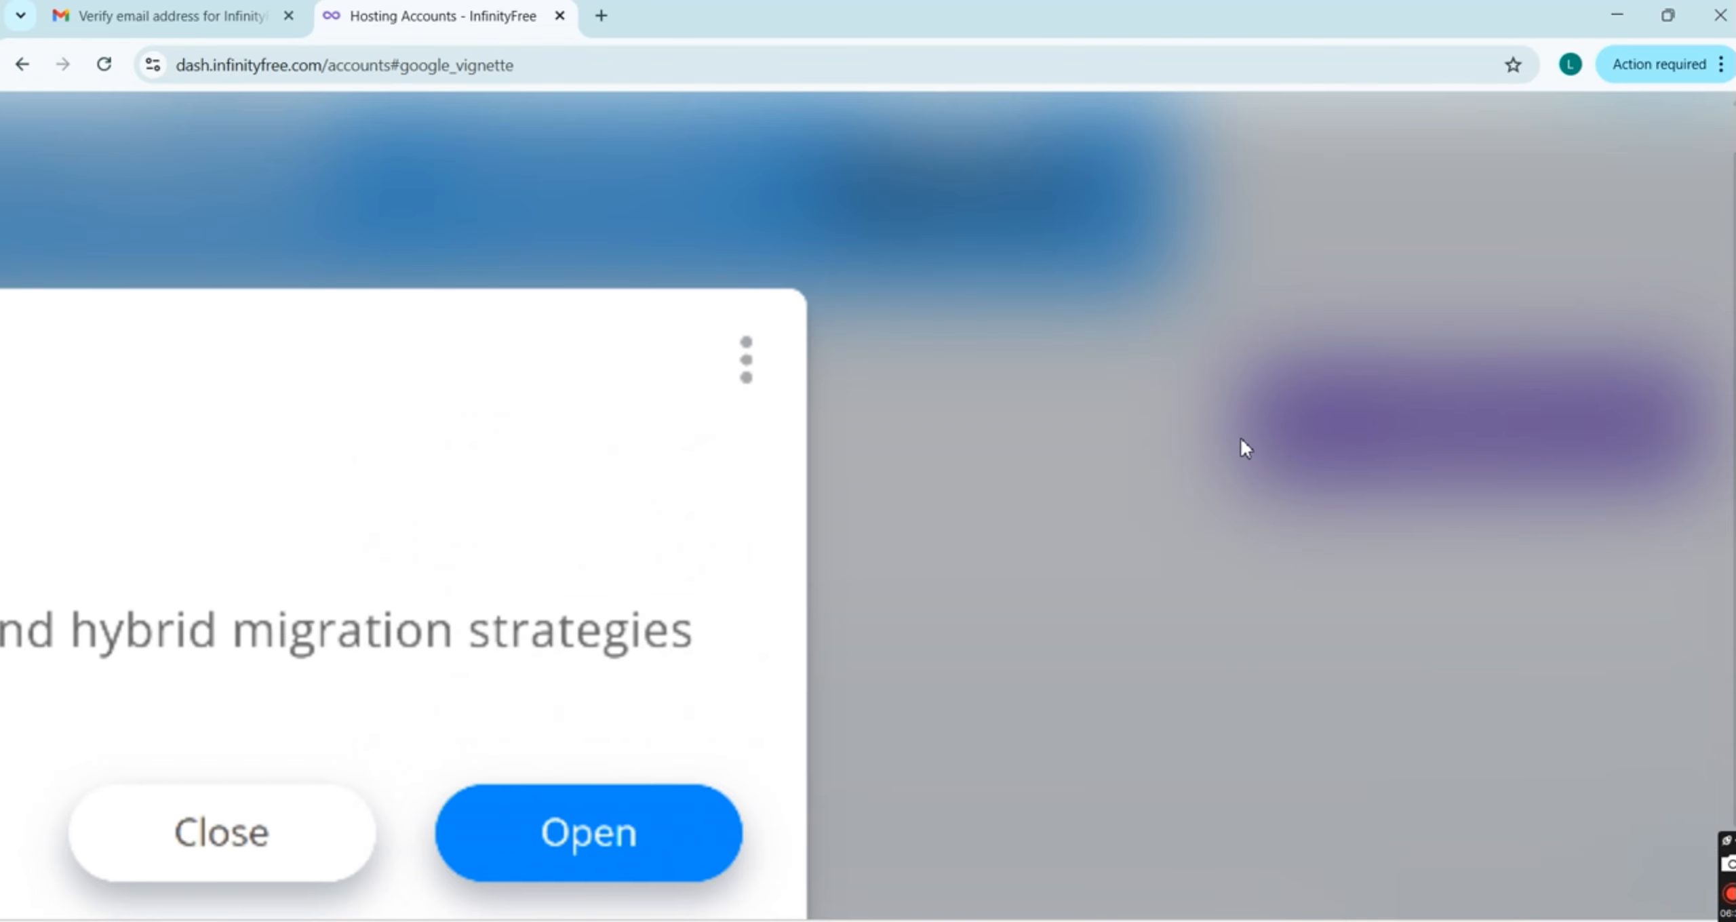
scroll(1239, 441, "down", 3)
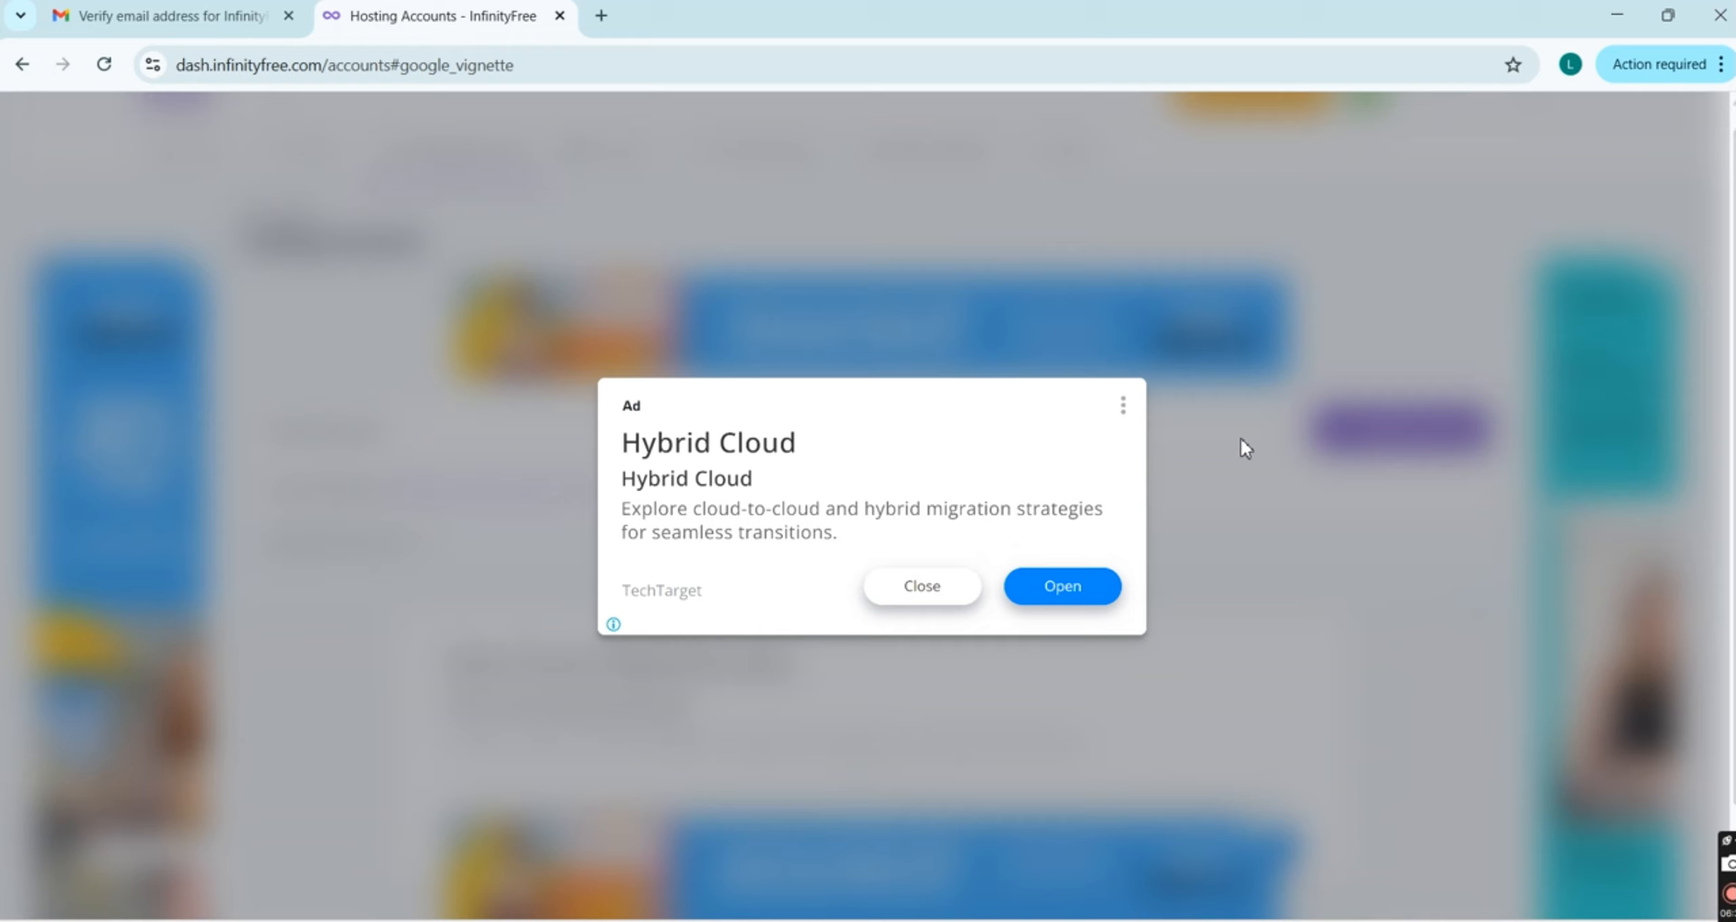
left_click(935, 590)
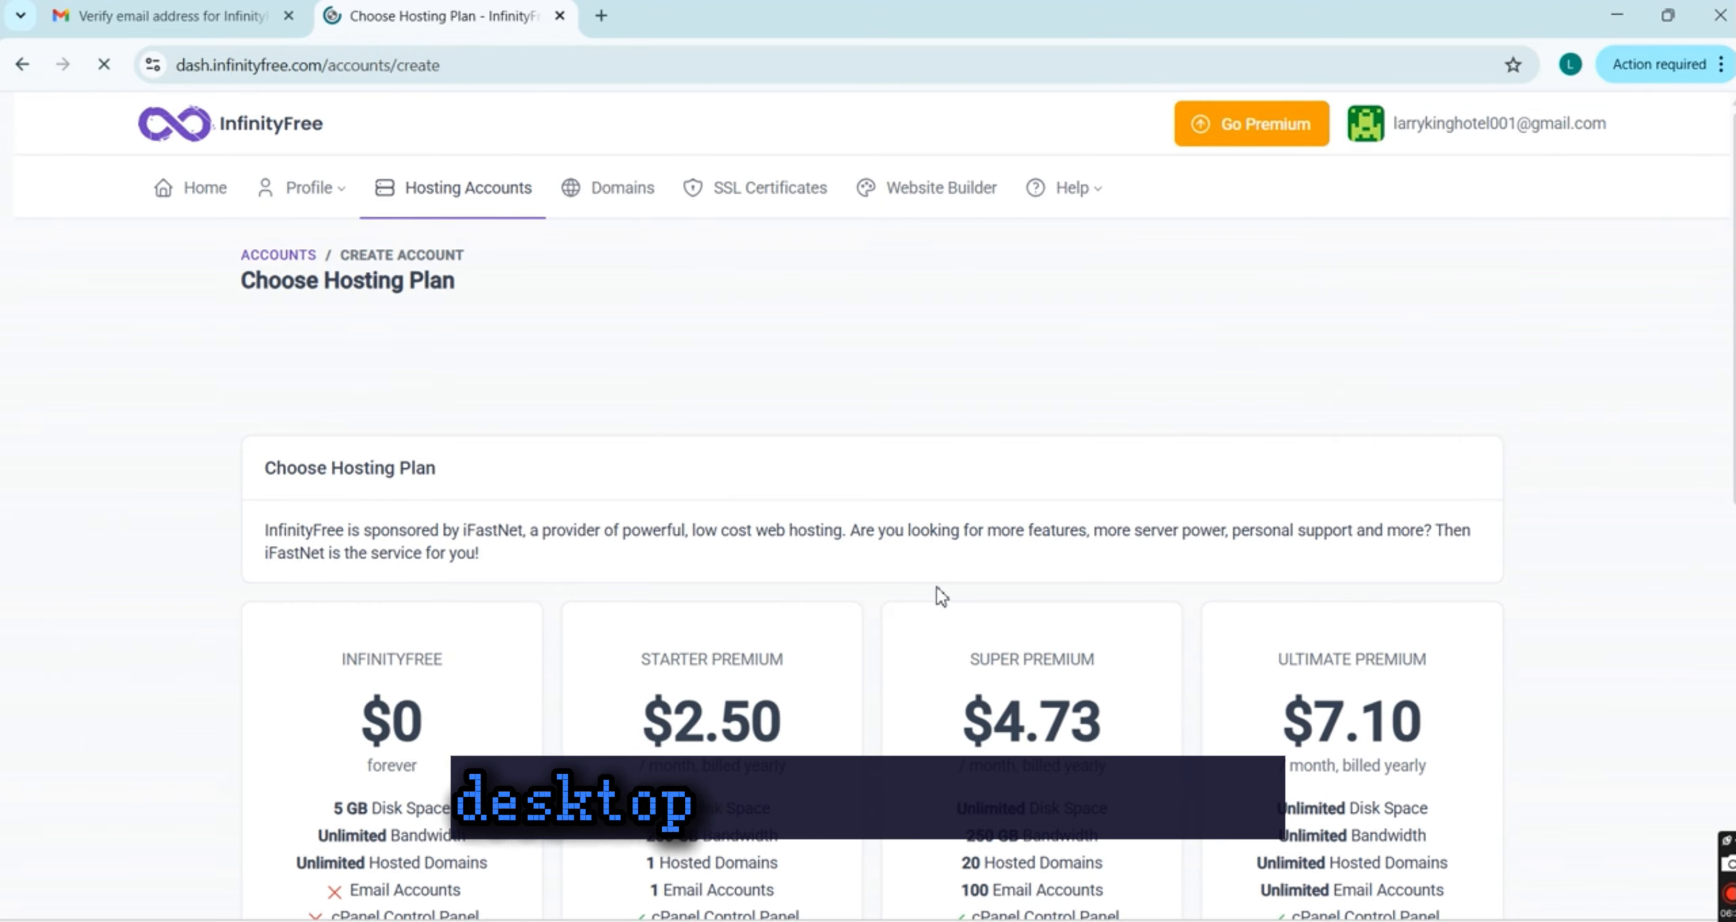
scroll(936, 587, "down", 3)
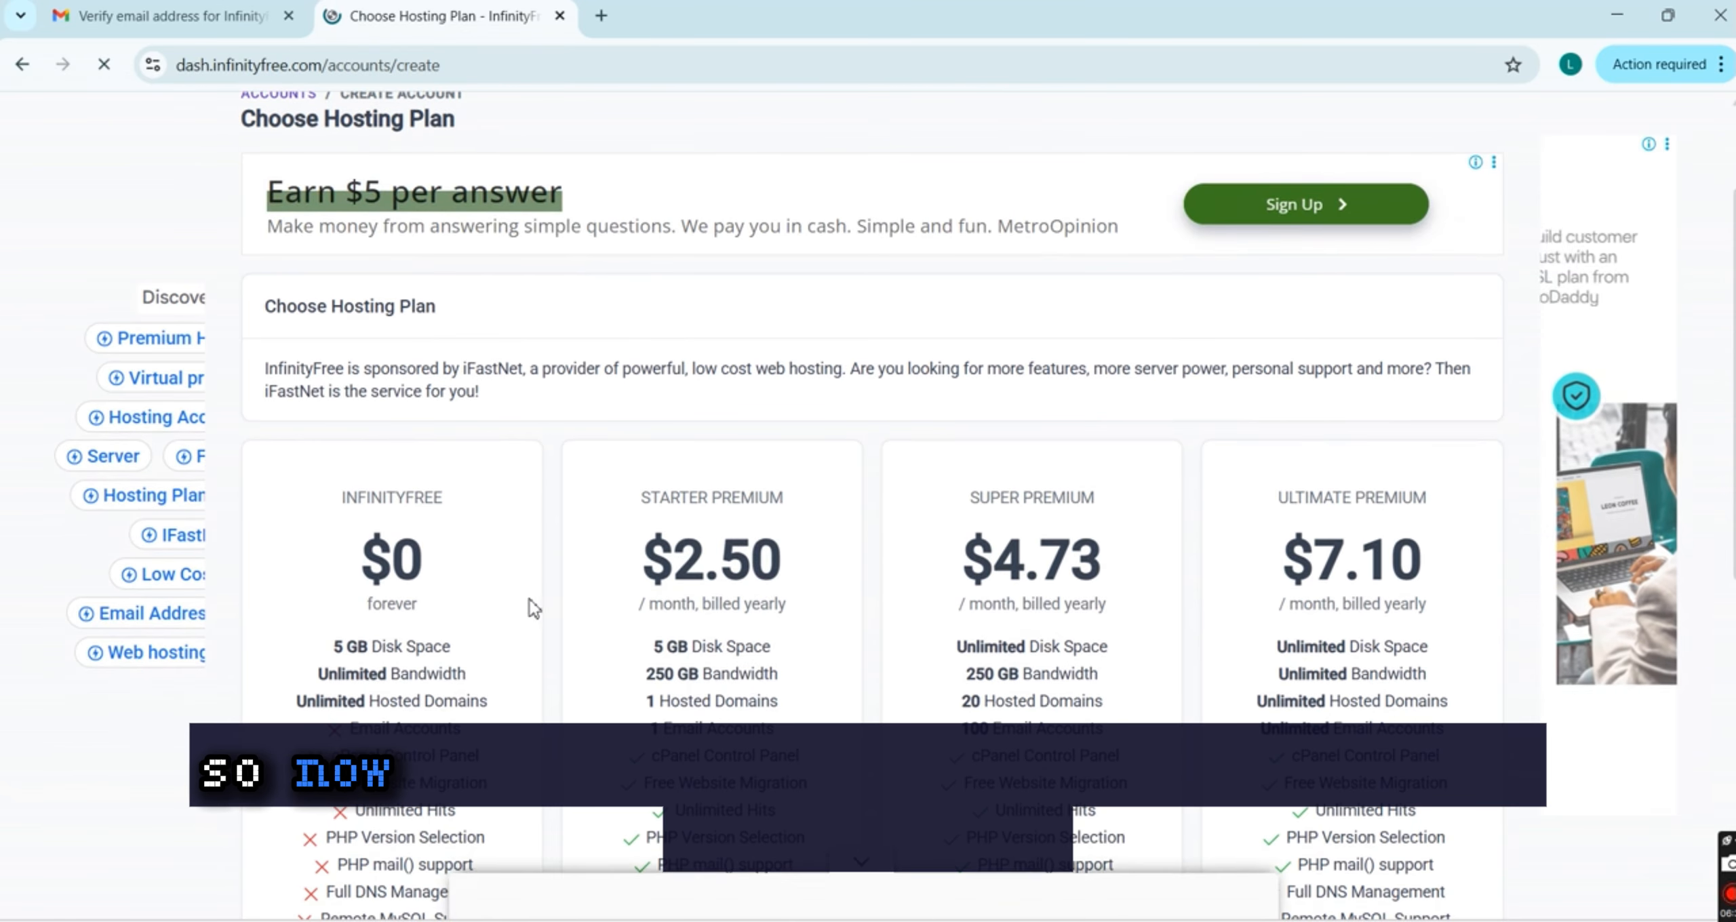
scroll(515, 475, "down", 3)
scroll(434, 325, "up", 3)
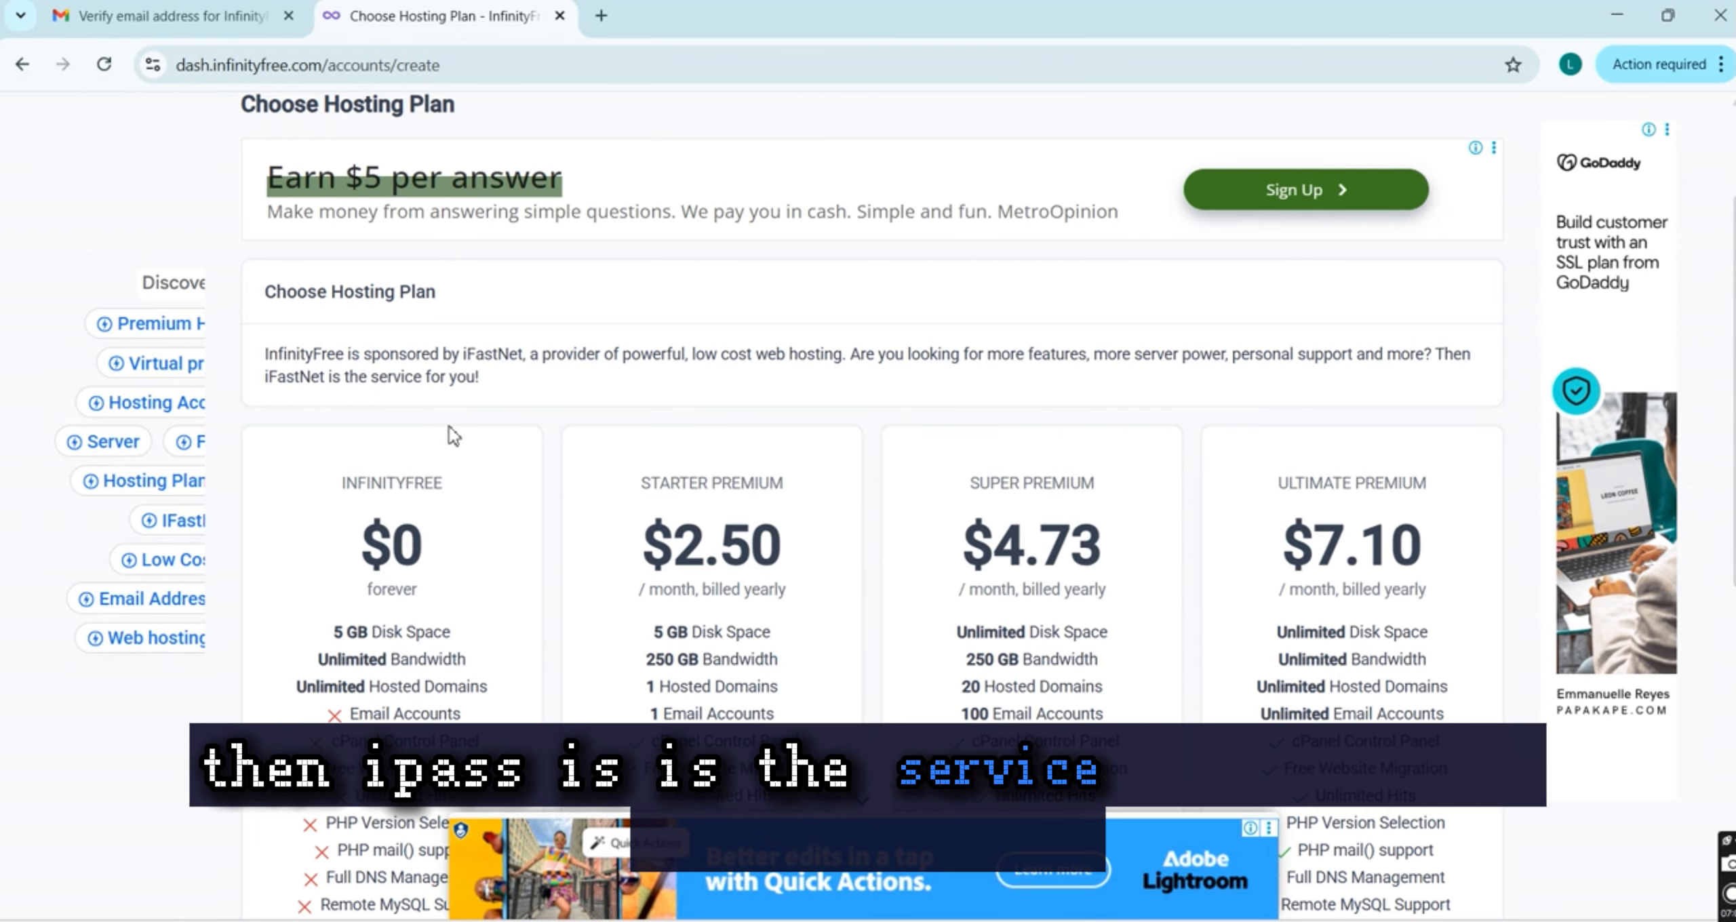
scroll(439, 546, "down", 3)
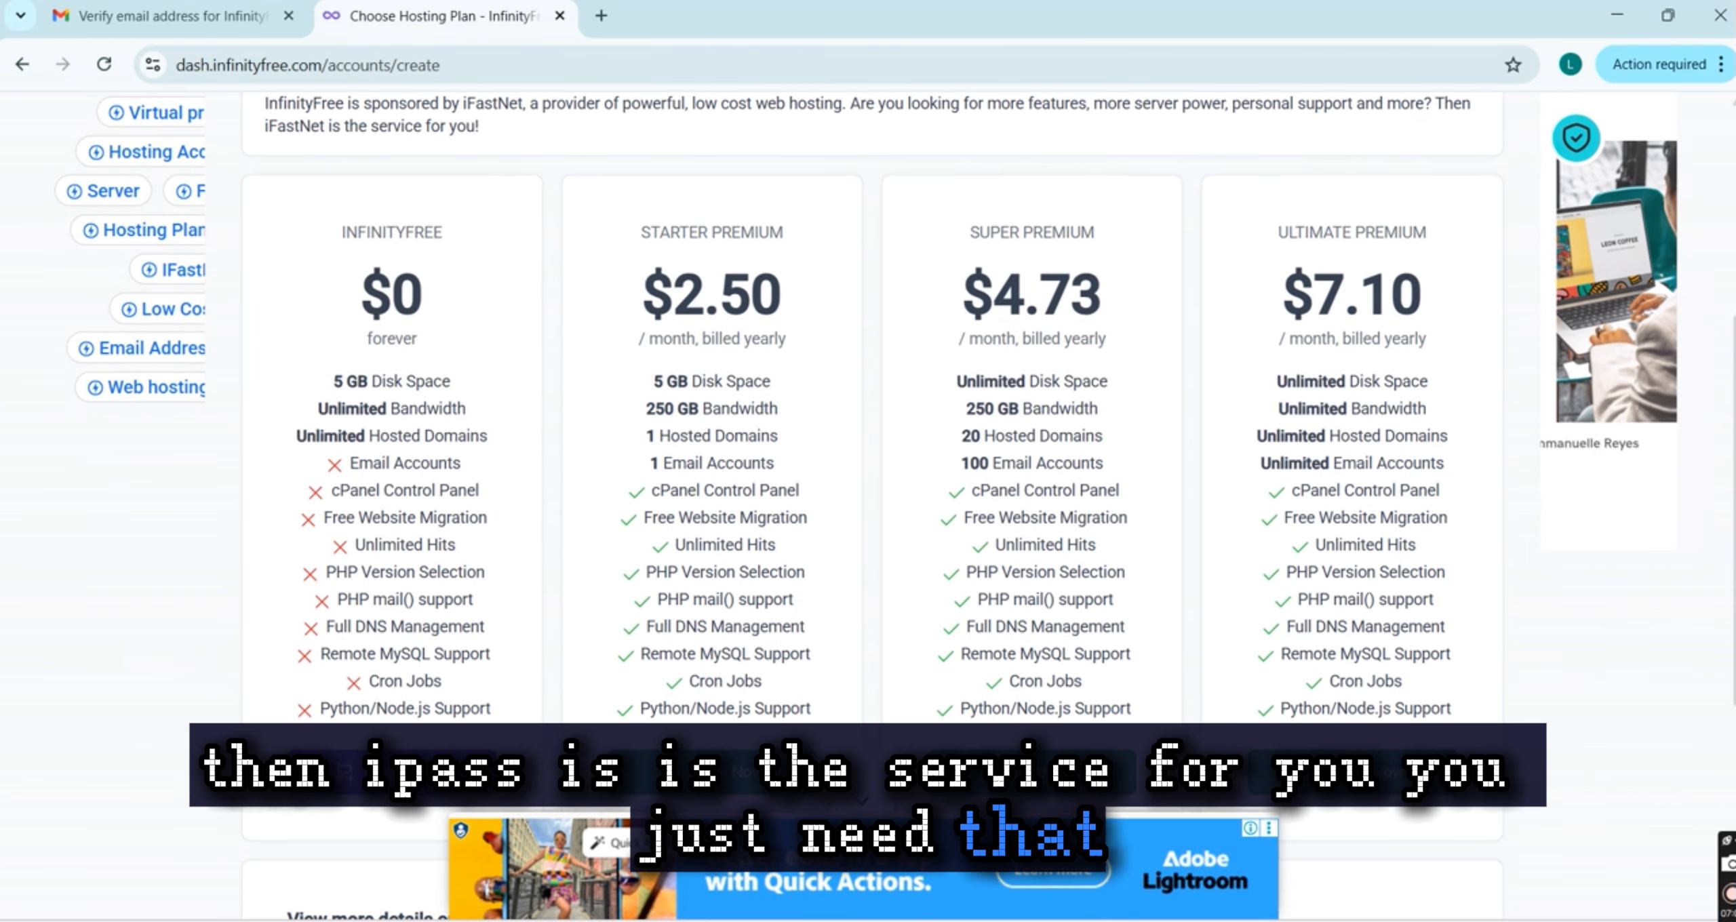
scroll(420, 549, "up", 1)
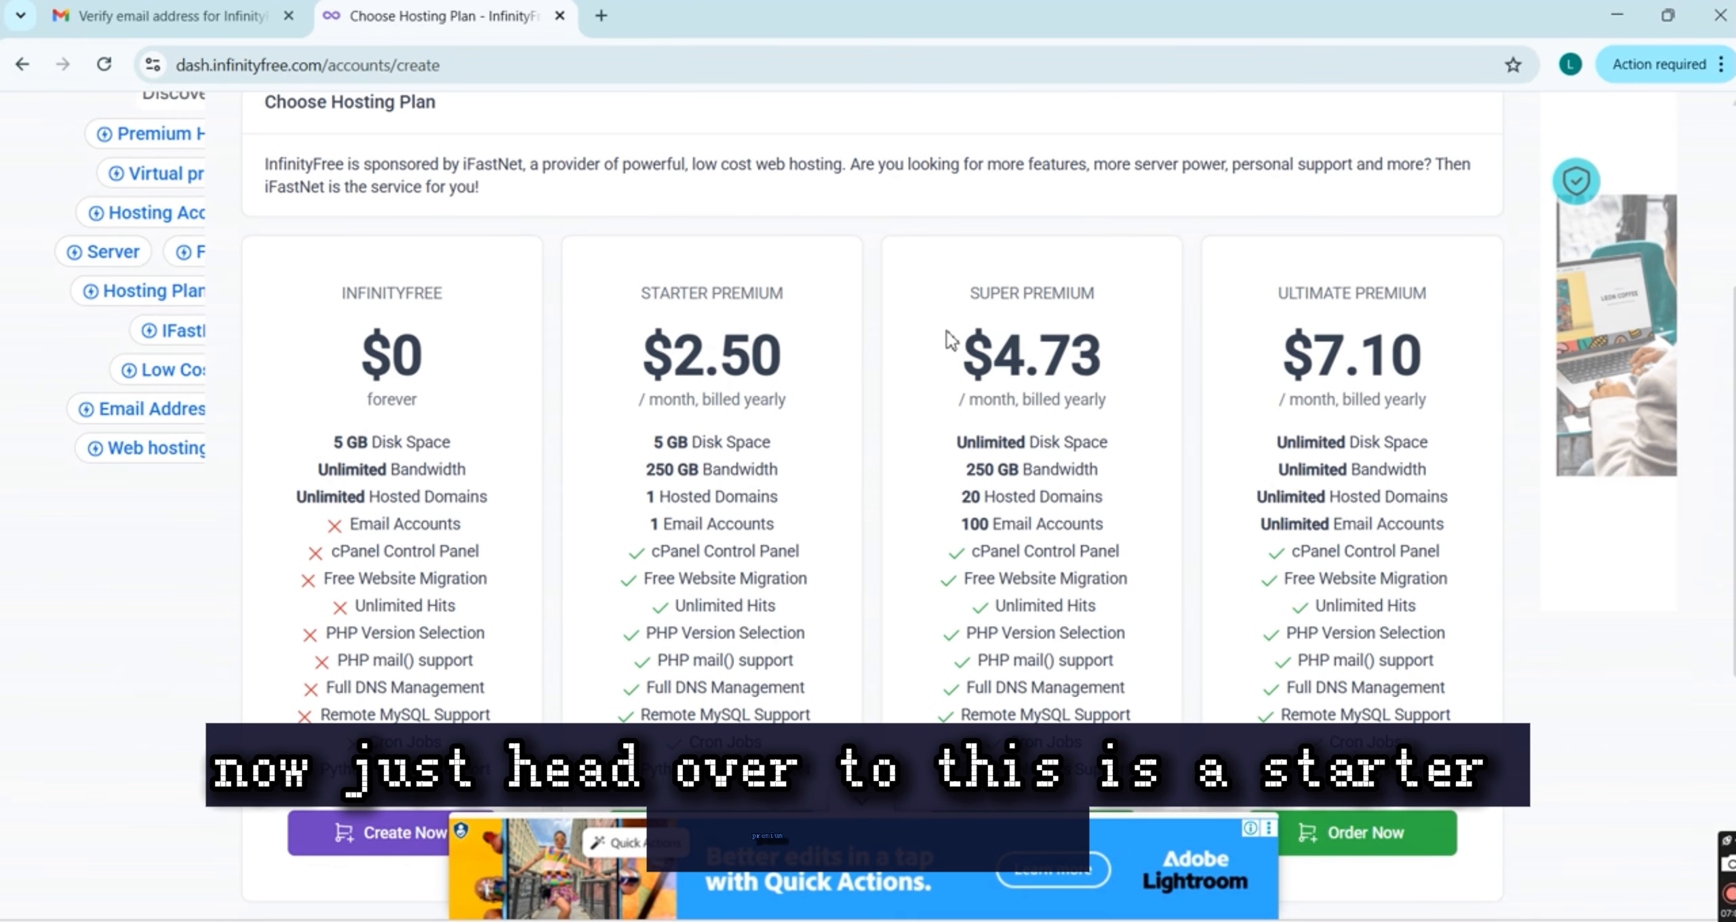
scroll(1178, 427, "down", 2)
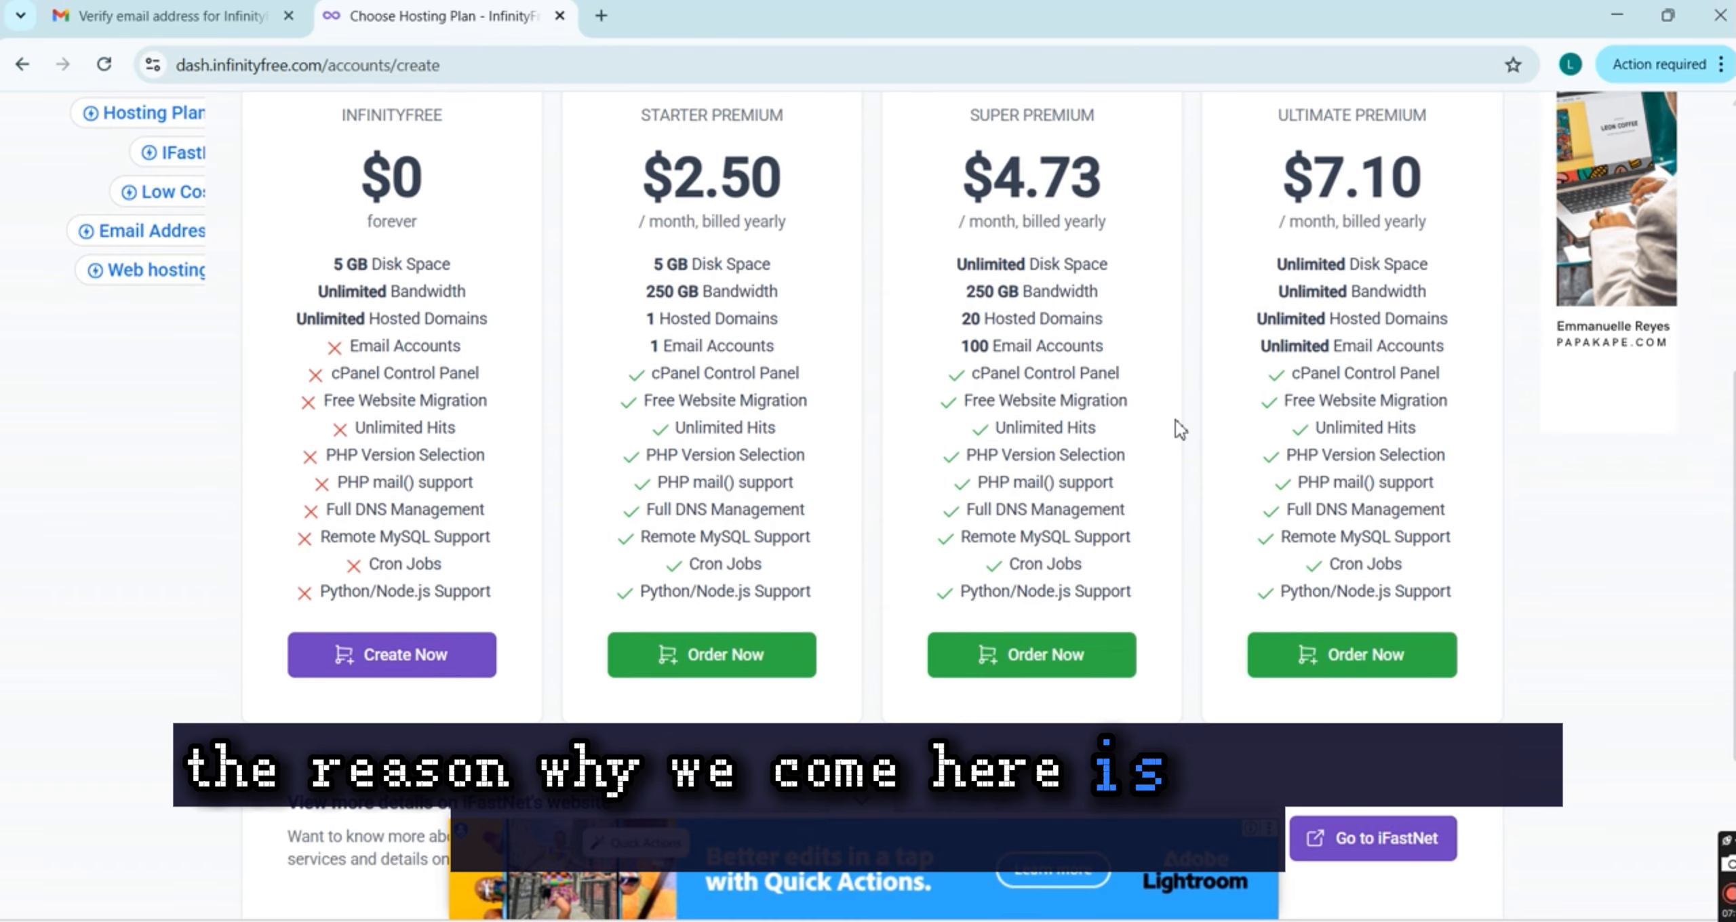
scroll(419, 374, "up", 2)
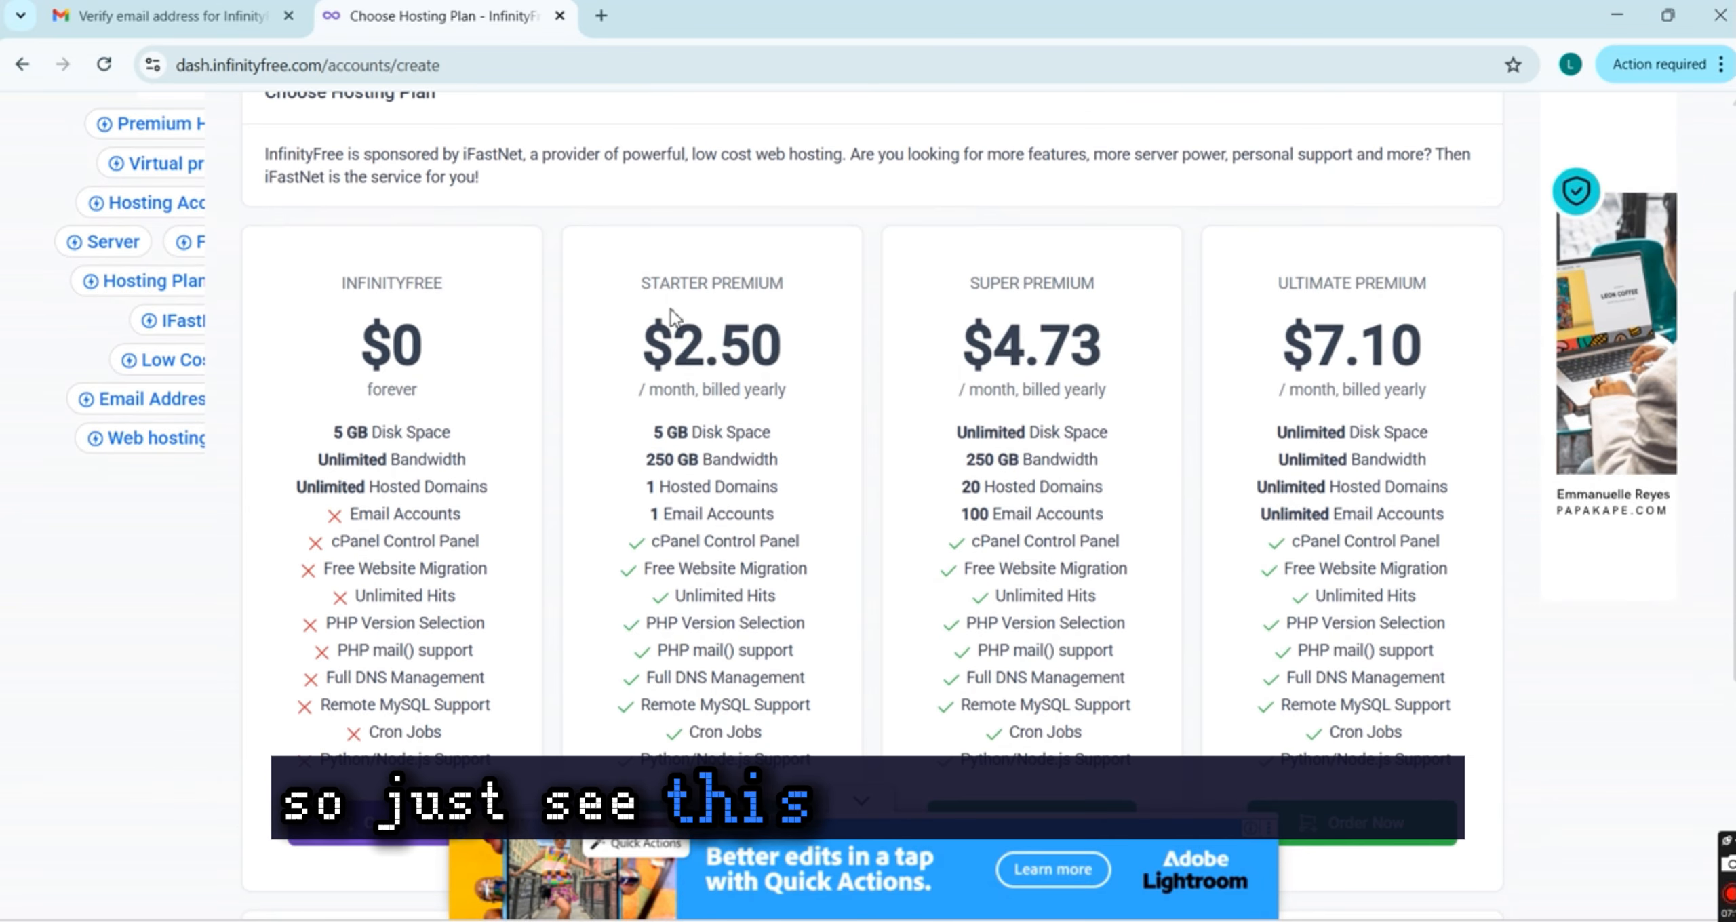
scroll(419, 374, "down", 2)
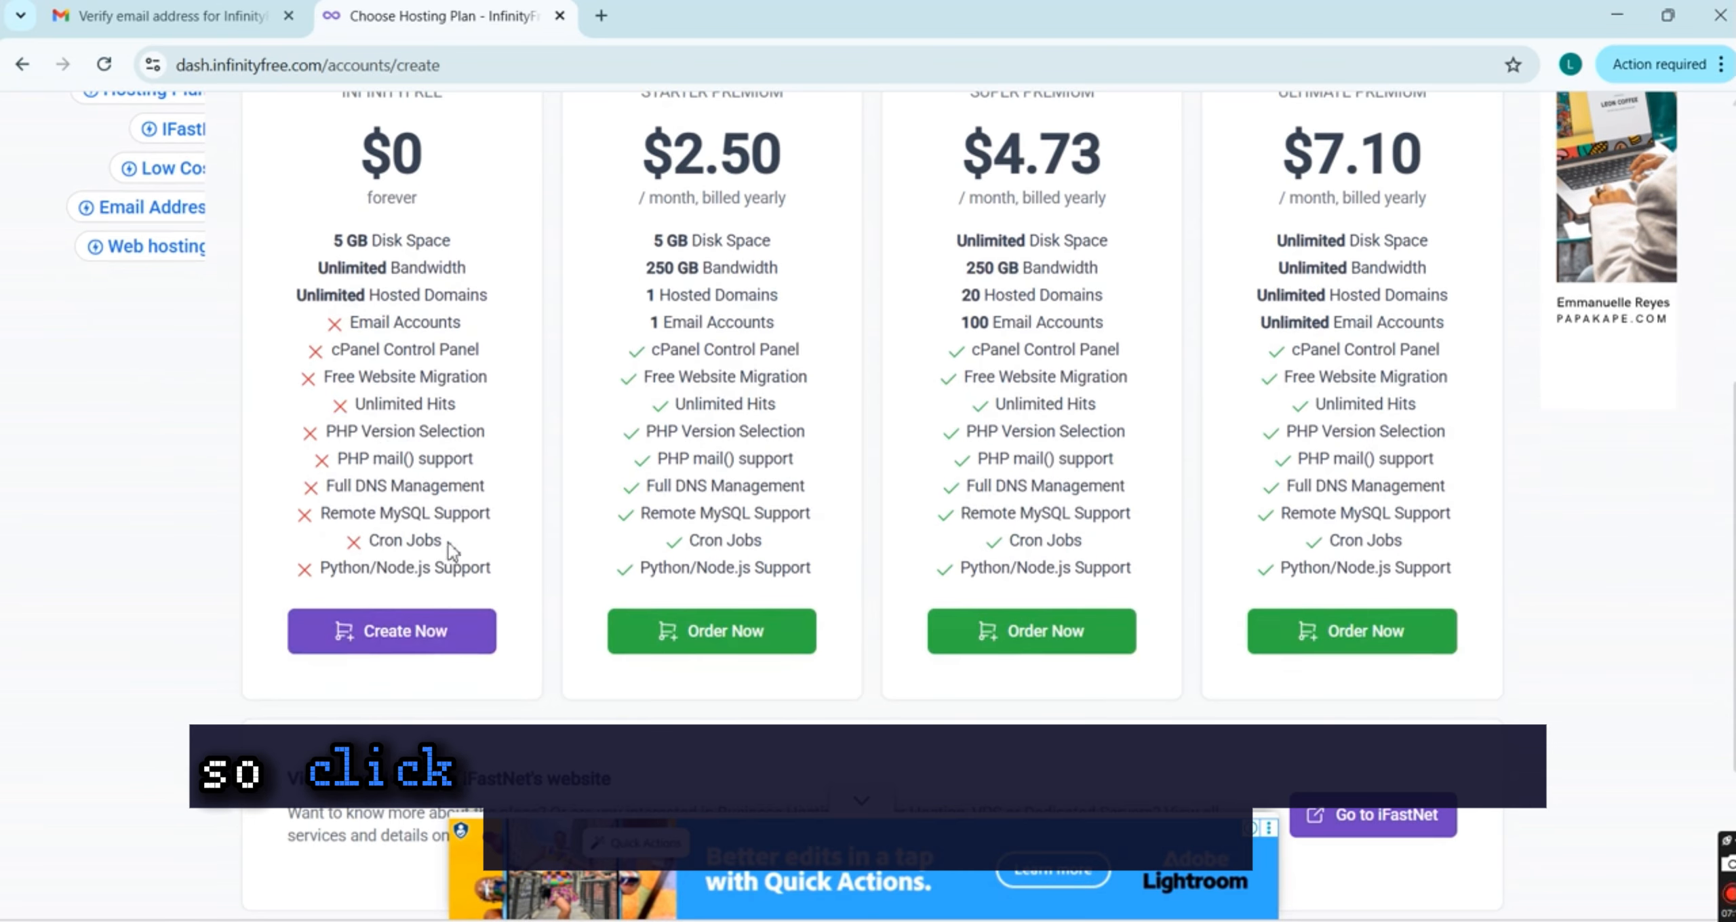
Pick the free $0 plan and let the human check pass to reach the Choose a Domain Name step
left_click(437, 632)
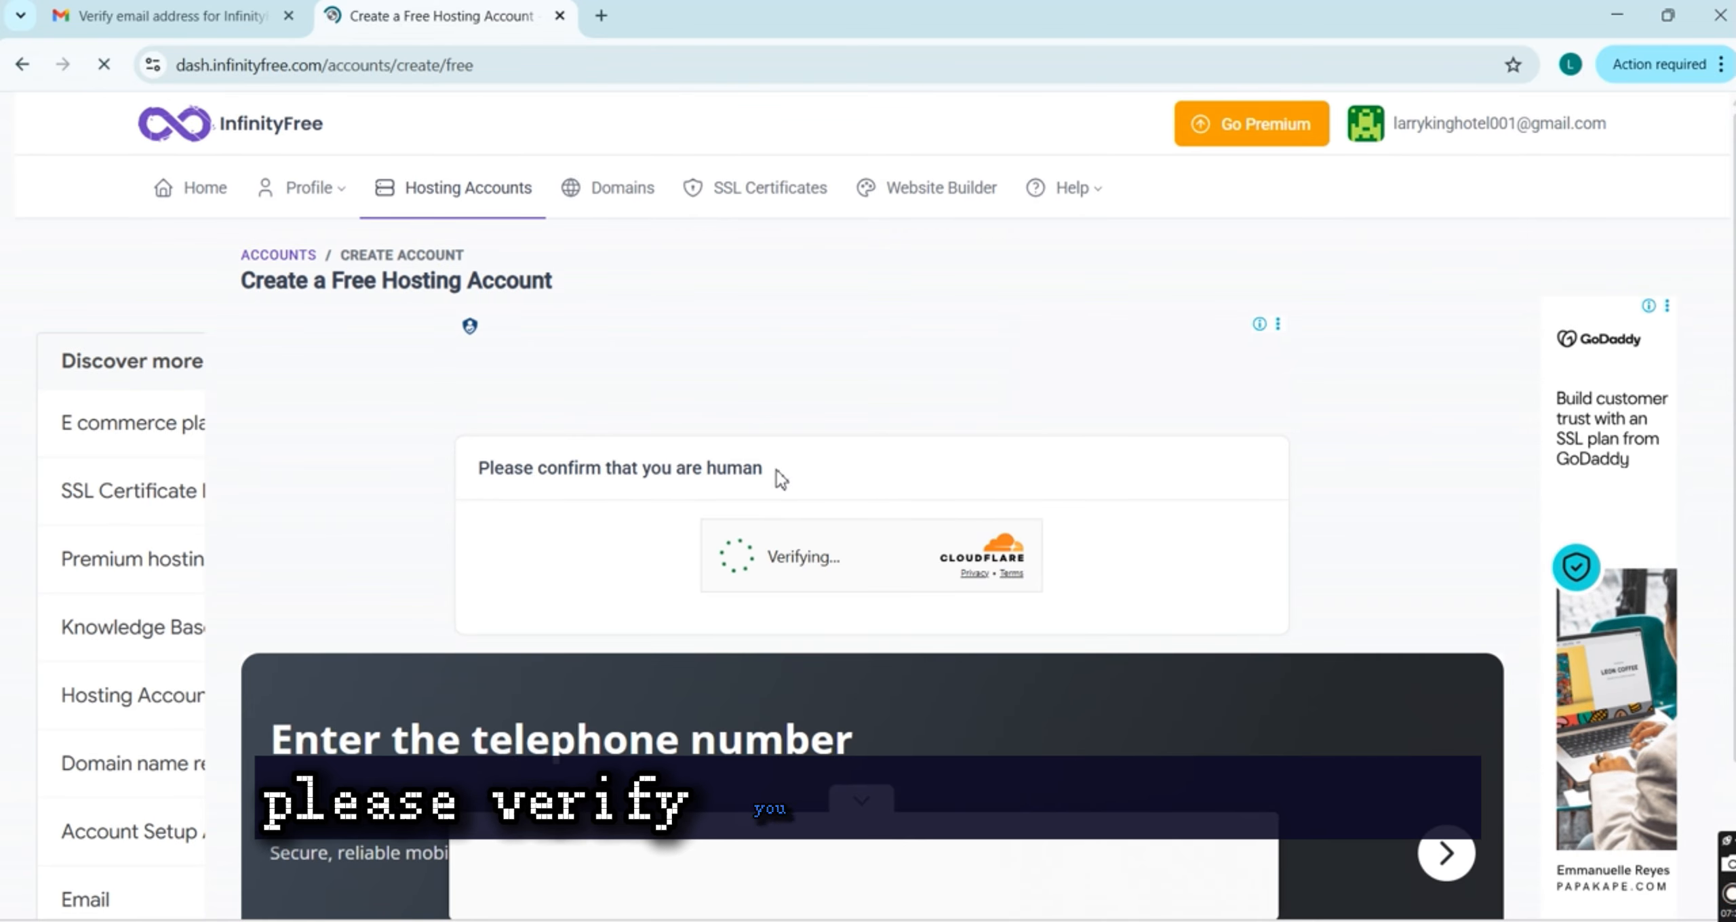
left_click_drag(776, 469, 462, 460)
scroll(463, 460, "up", 5)
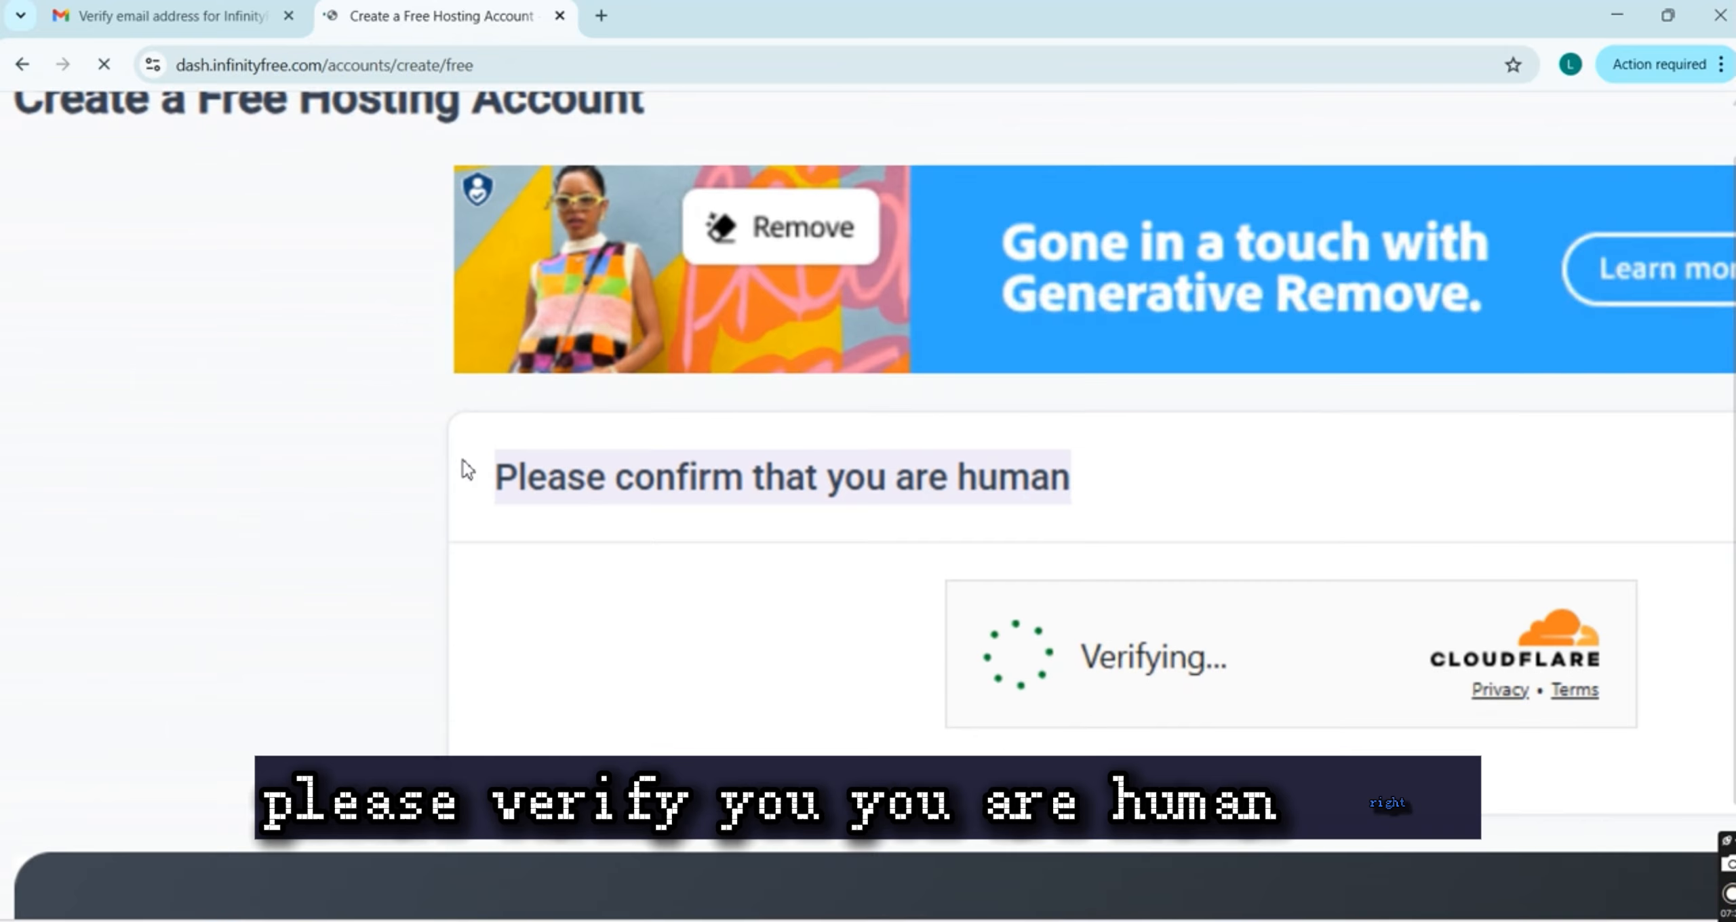
scroll(463, 468, "up", 2)
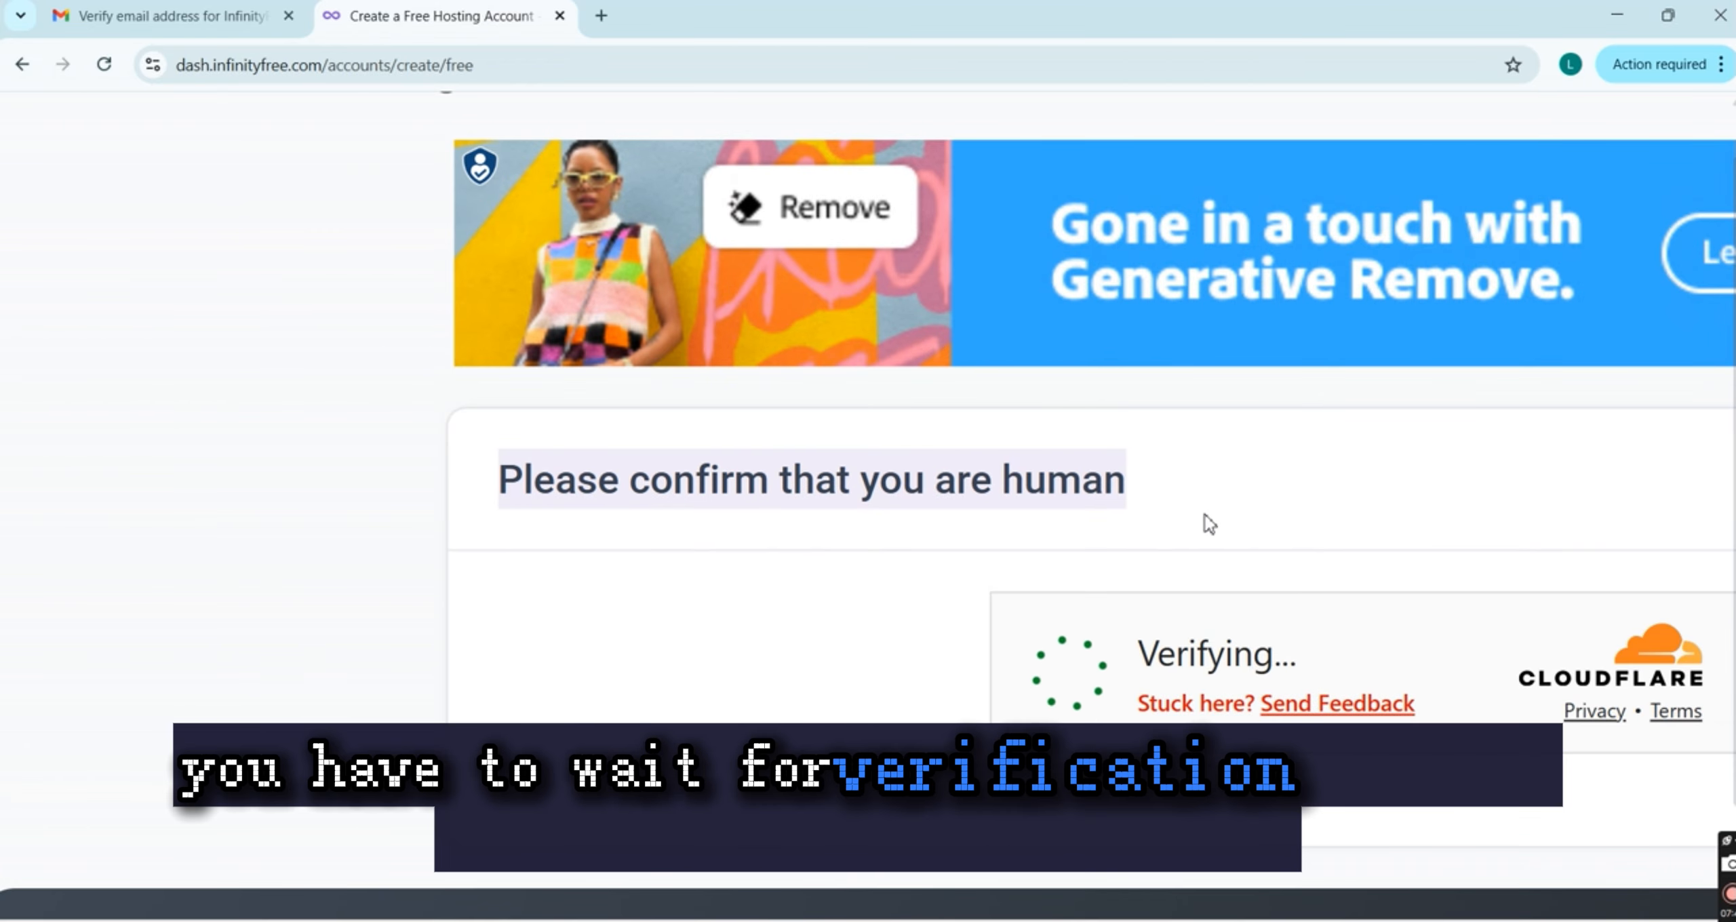
scroll(1289, 474, "down", 5)
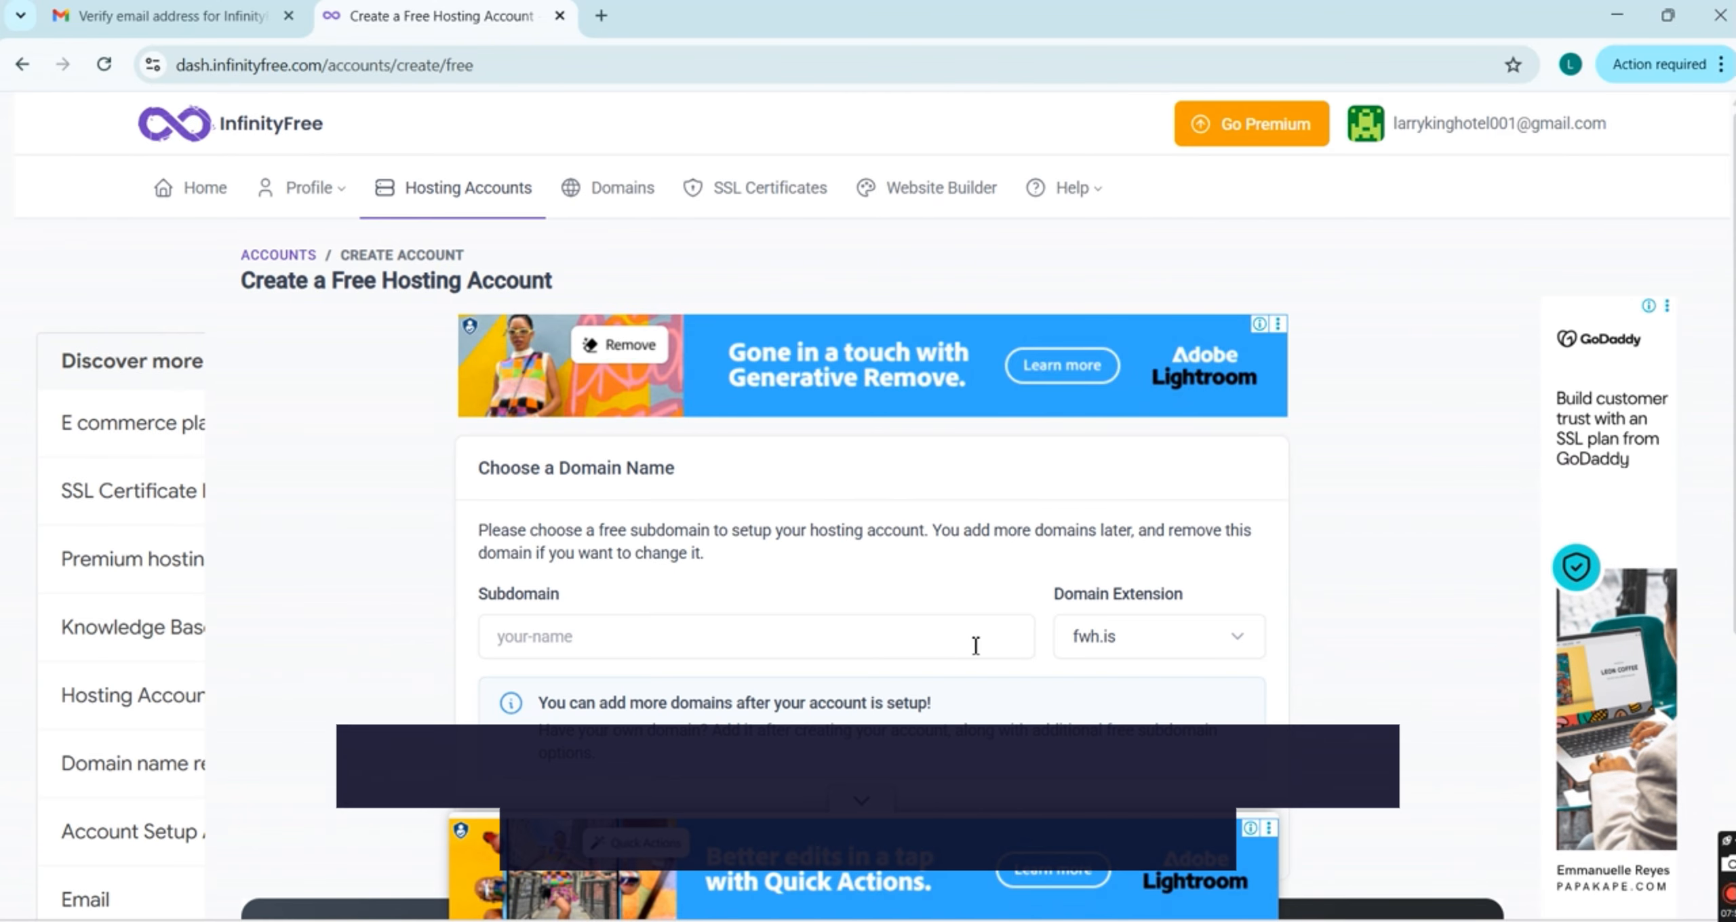
scroll(938, 659, "down", 2)
scroll(939, 659, "up", 2)
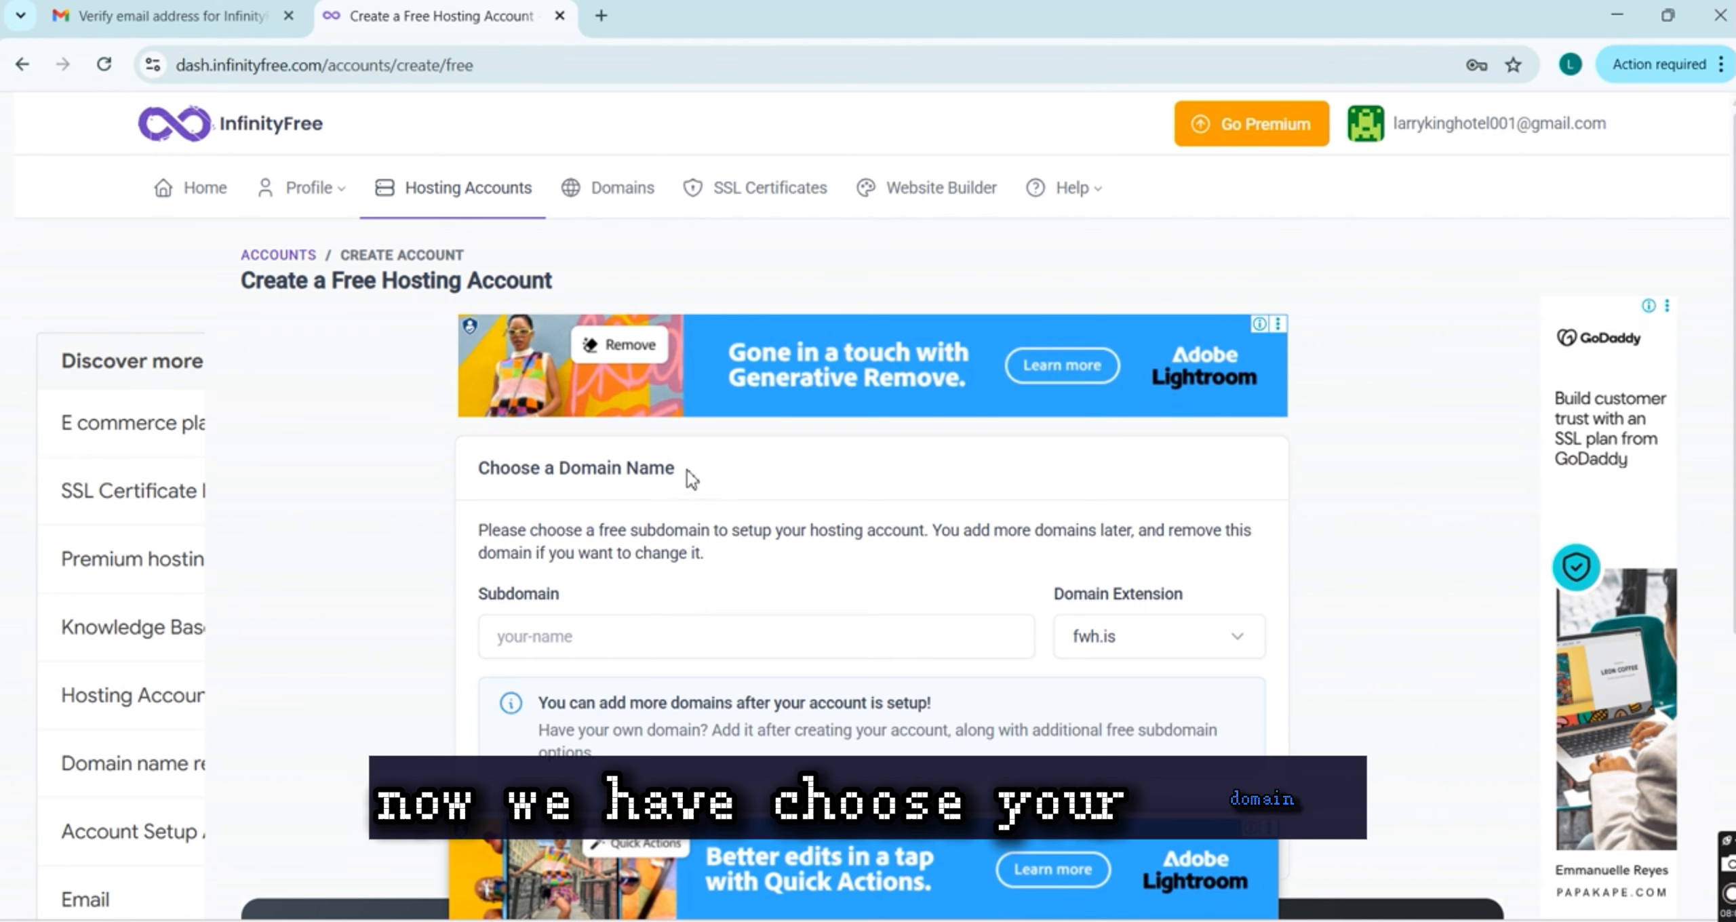
scroll(776, 464, "up", 5)
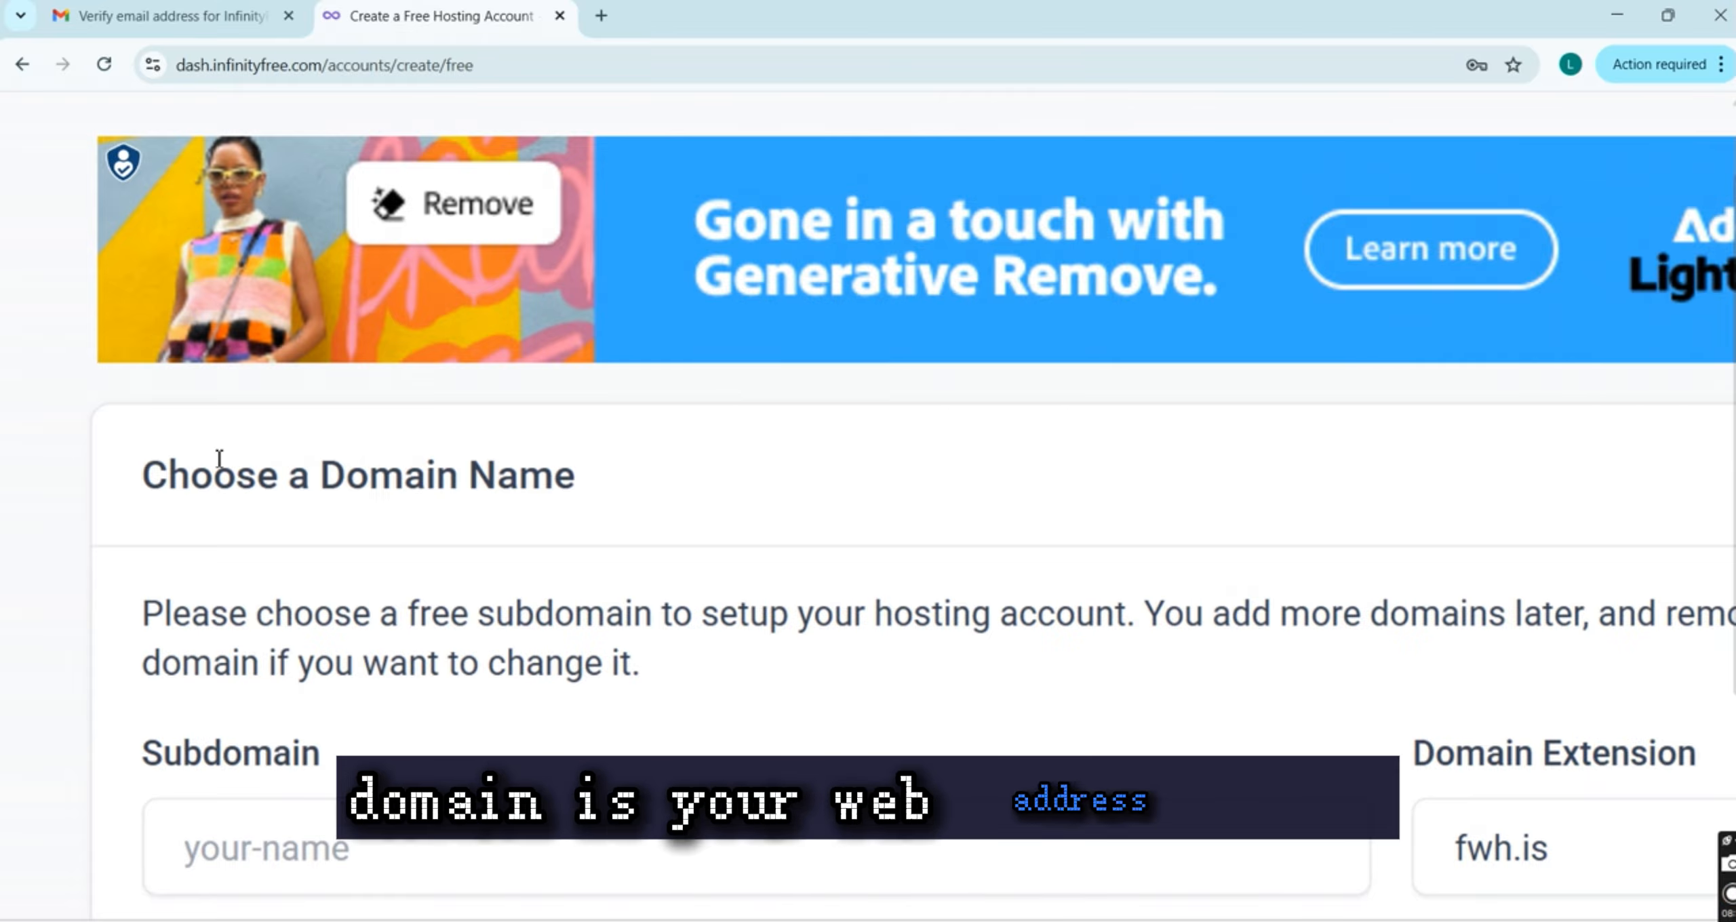
left_click_drag(144, 475, 648, 465)
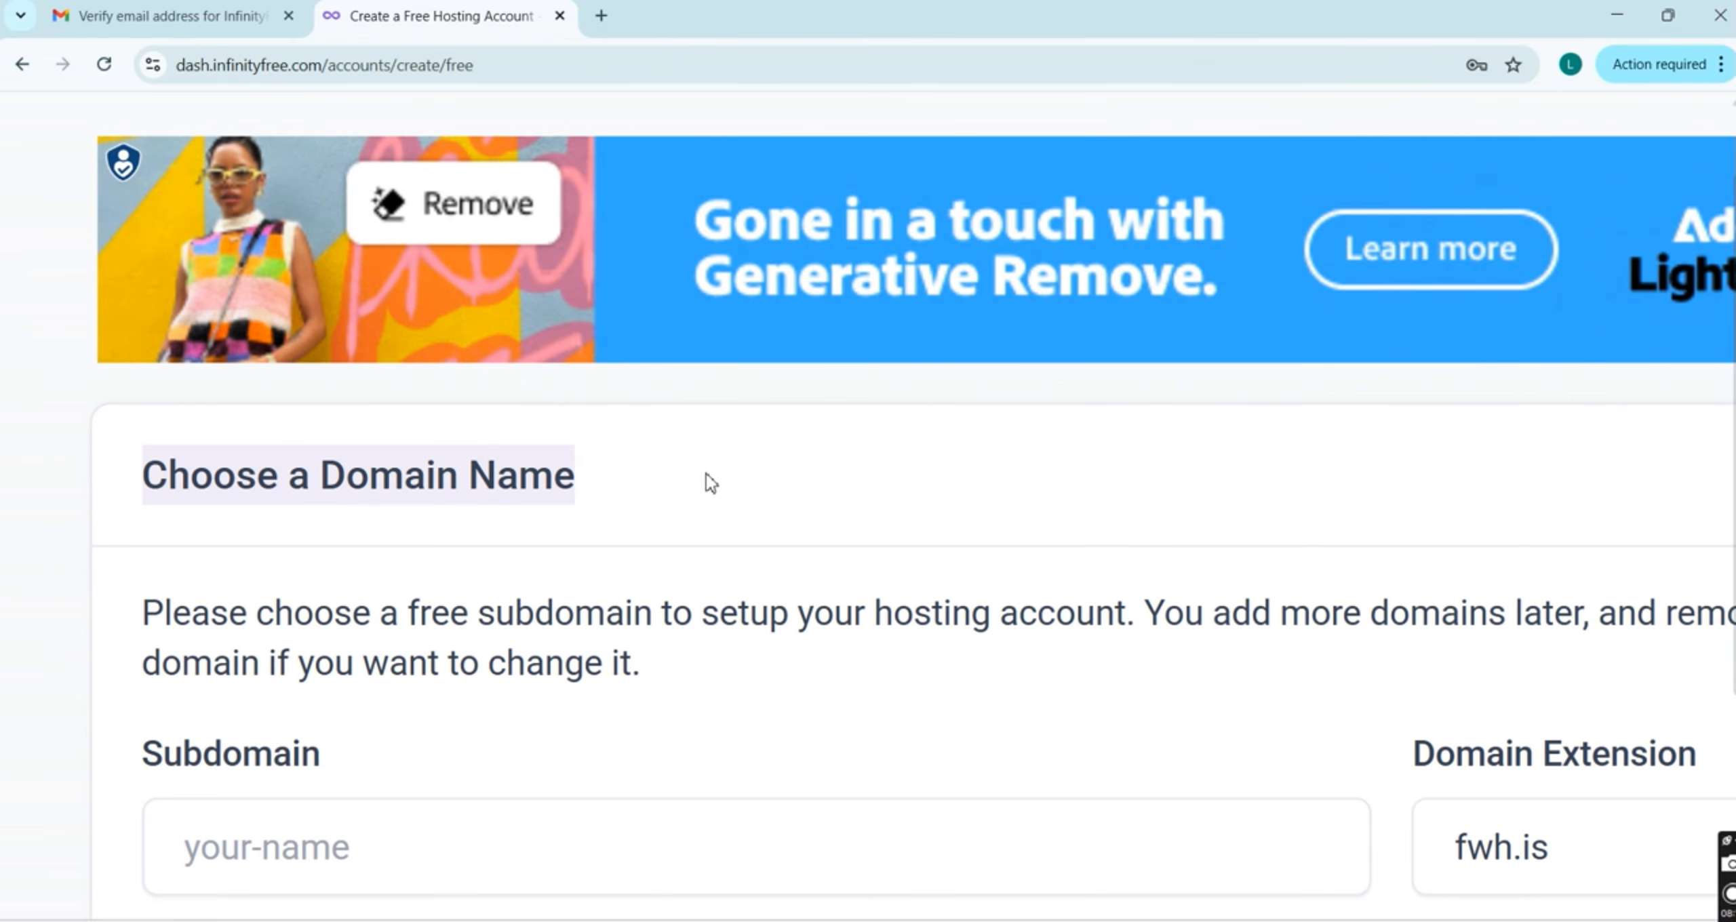
scroll(705, 473, "down", 3)
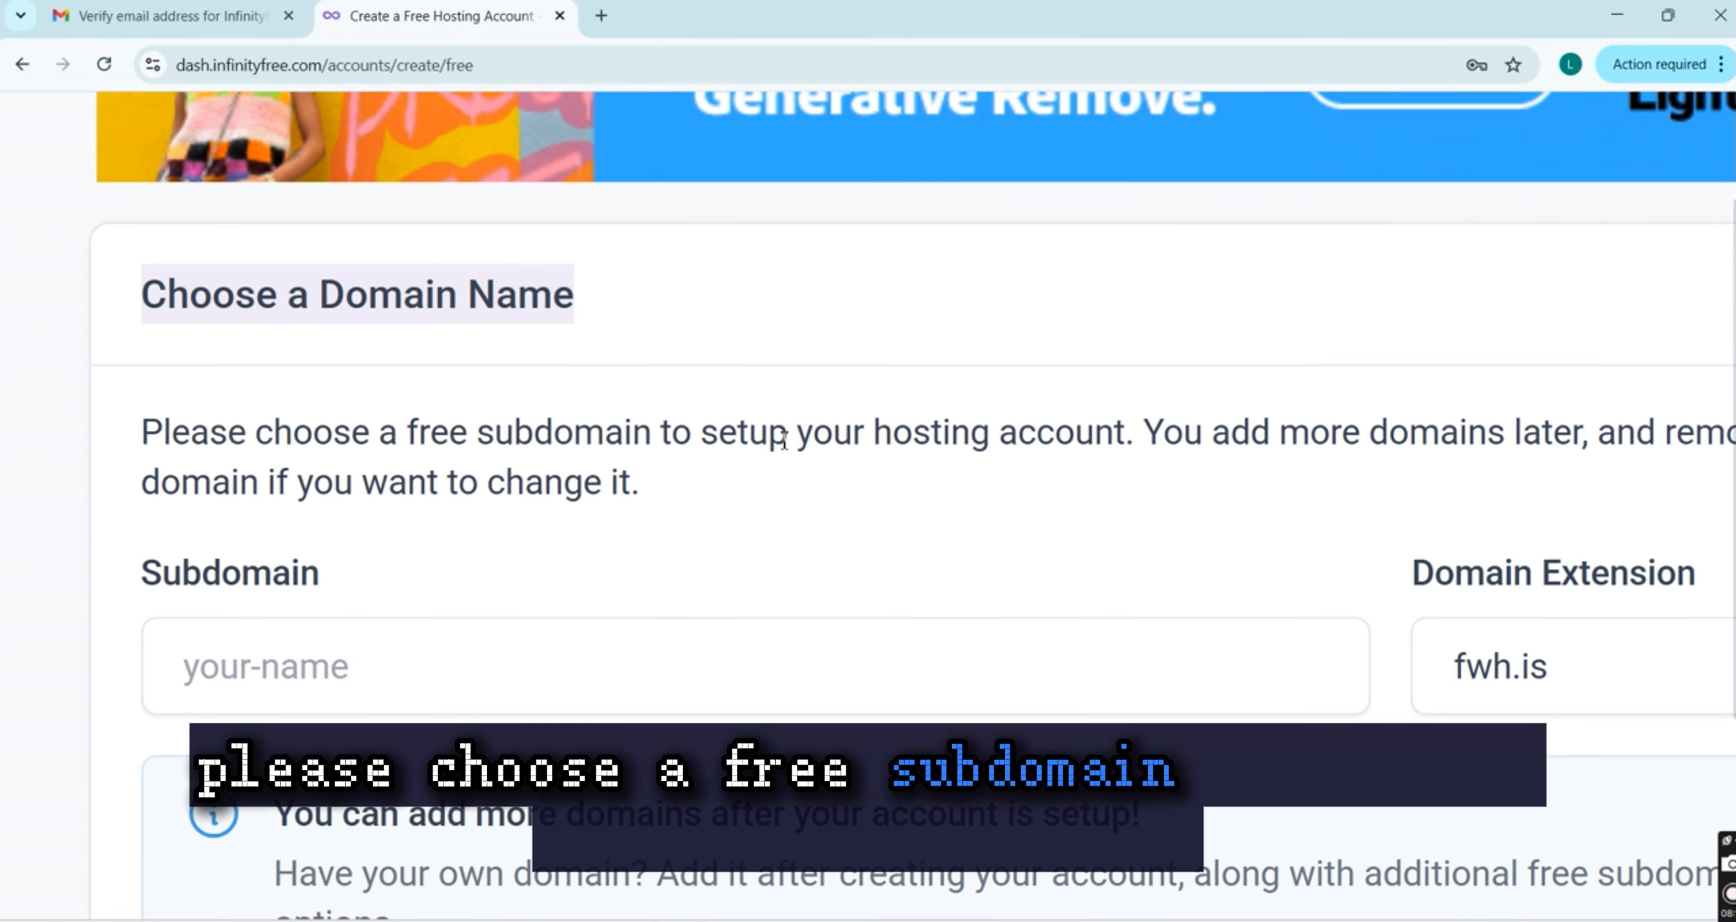
scroll(780, 440, "down", 1)
scroll(780, 441, "right", 1)
scroll(1027, 419, "right", 2)
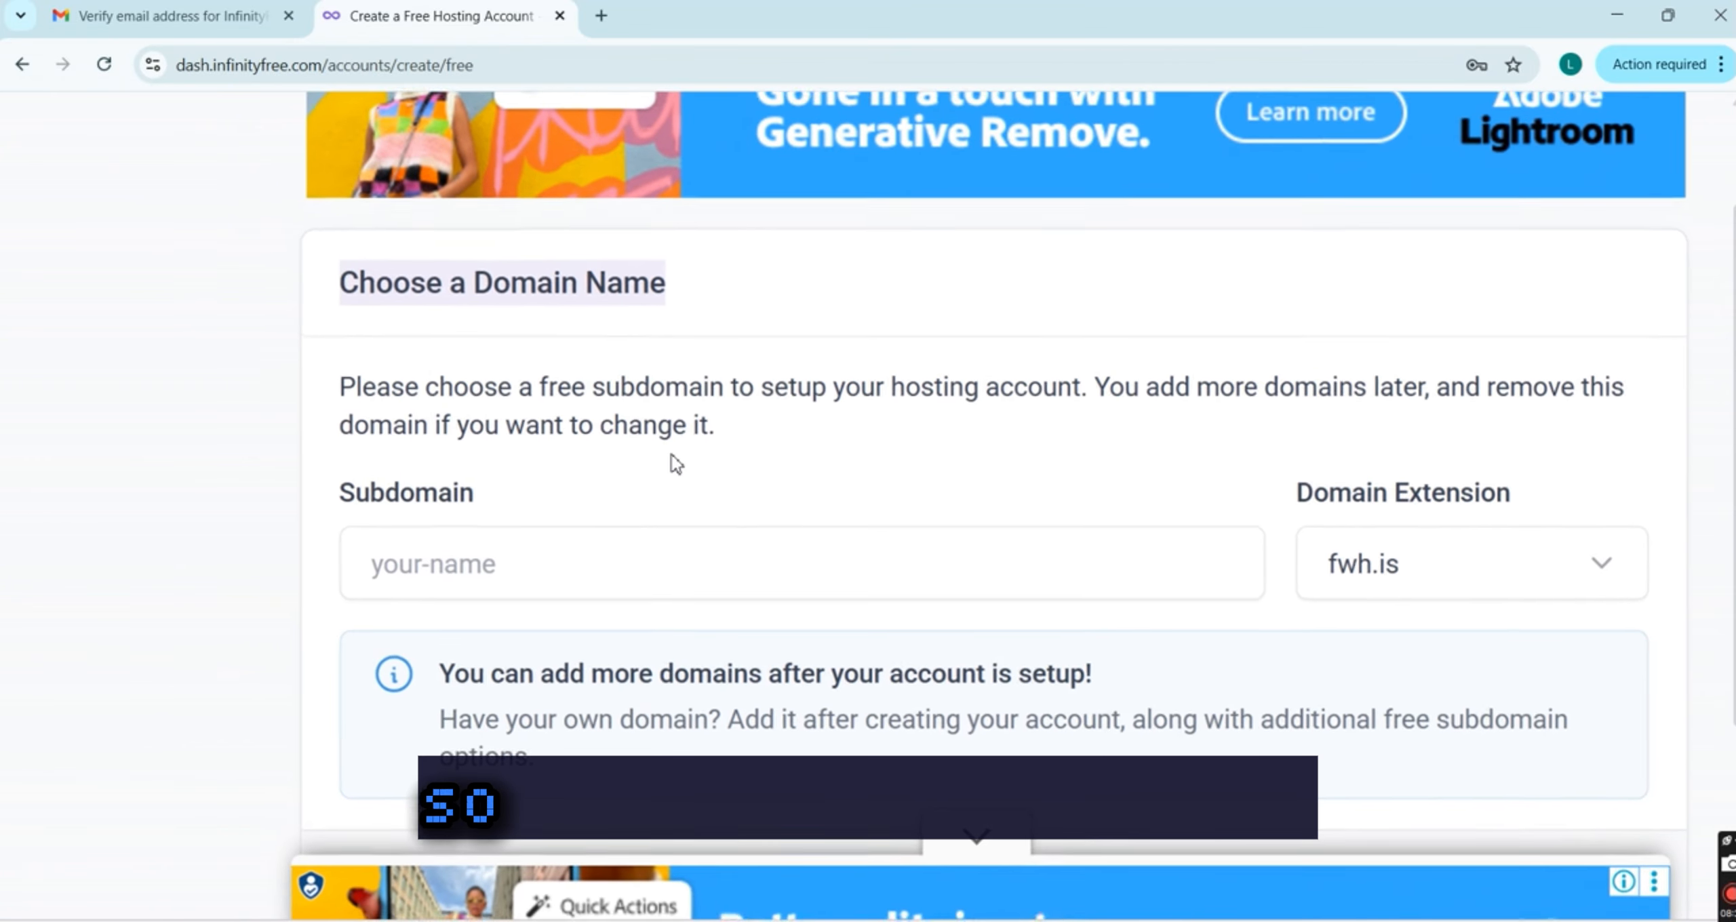
left_click(553, 560)
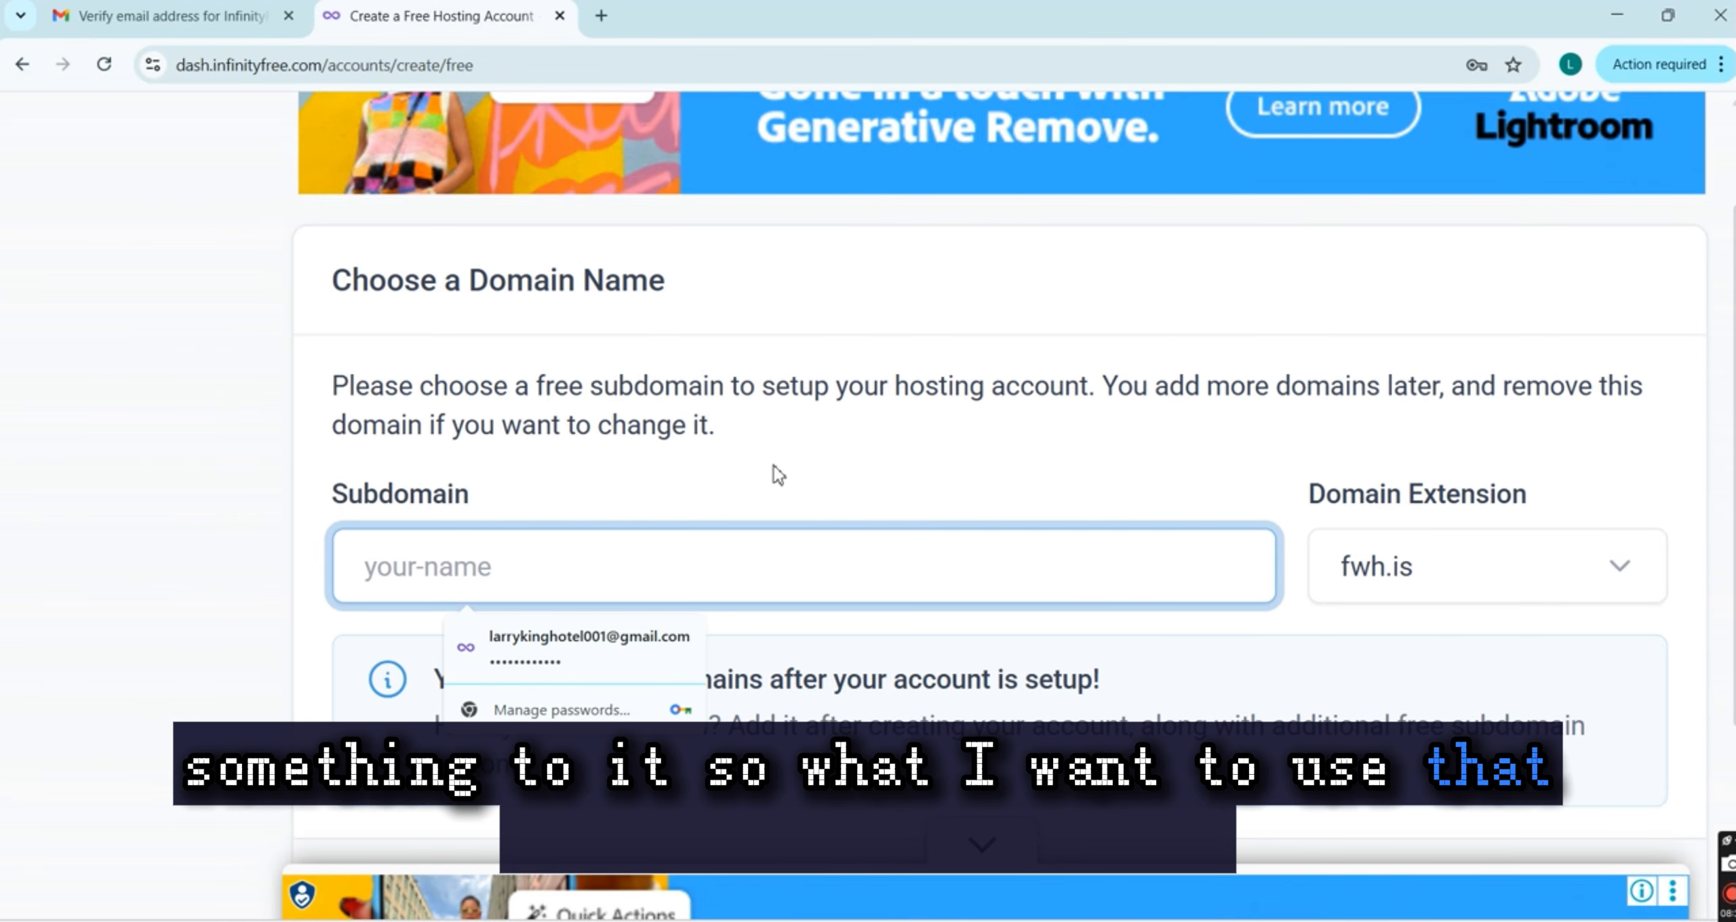
left_click(803, 462)
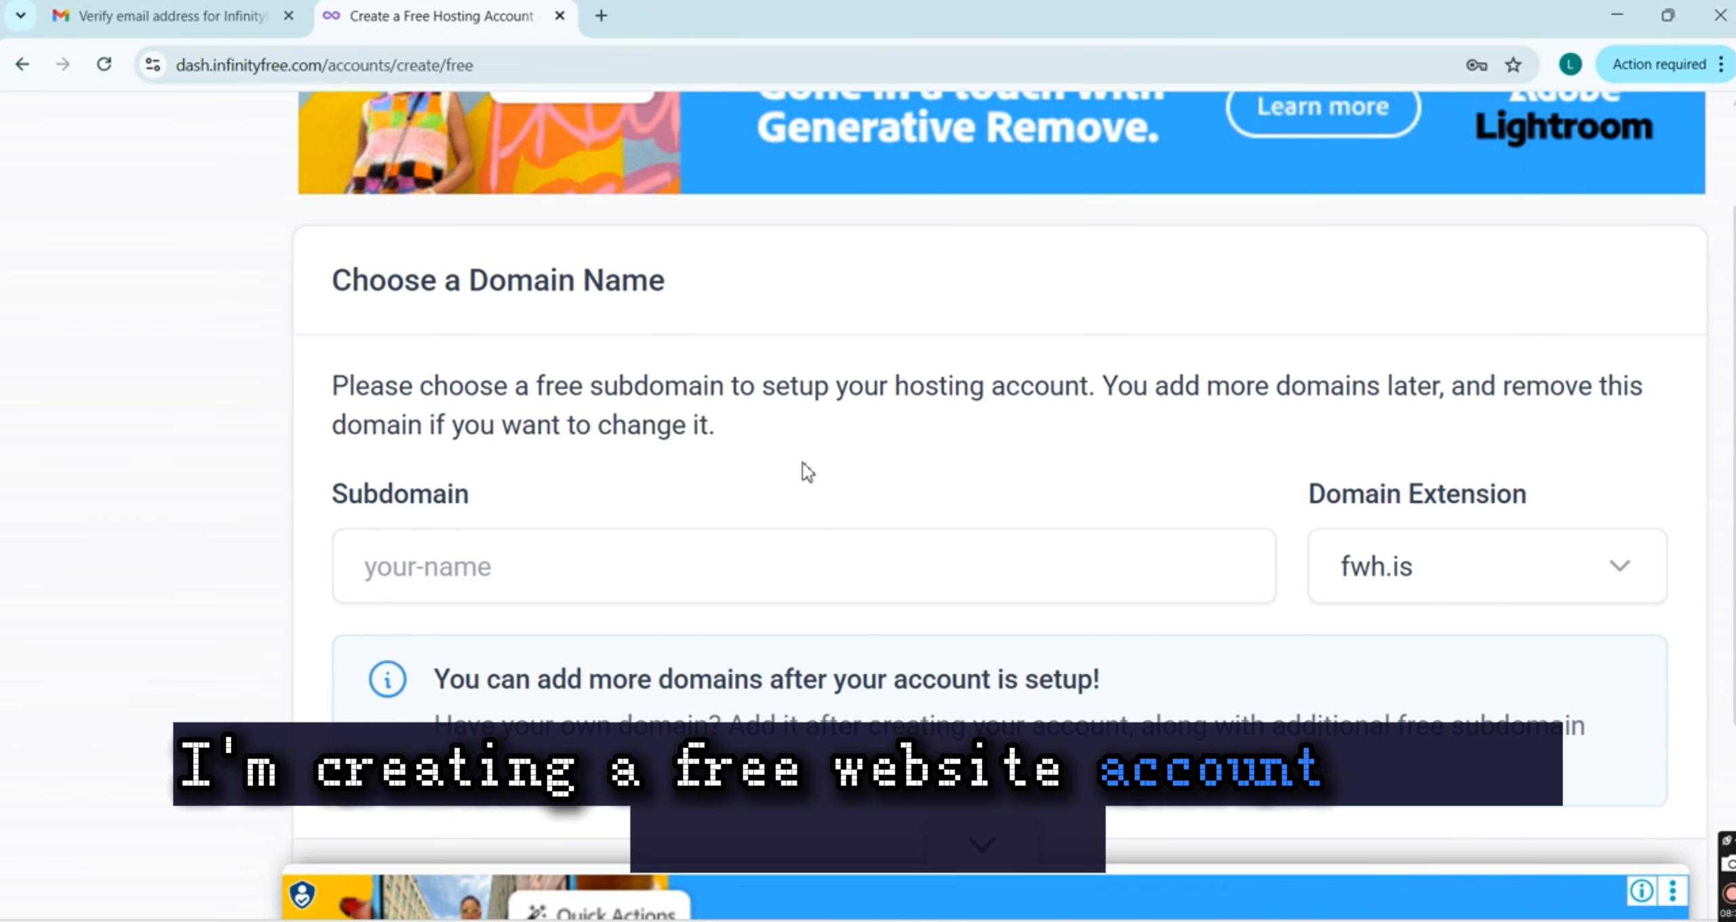
Enter larrykinghotel as the subdomain on fwh.is and dismiss Chrome's password suggestions
left_click(649, 575)
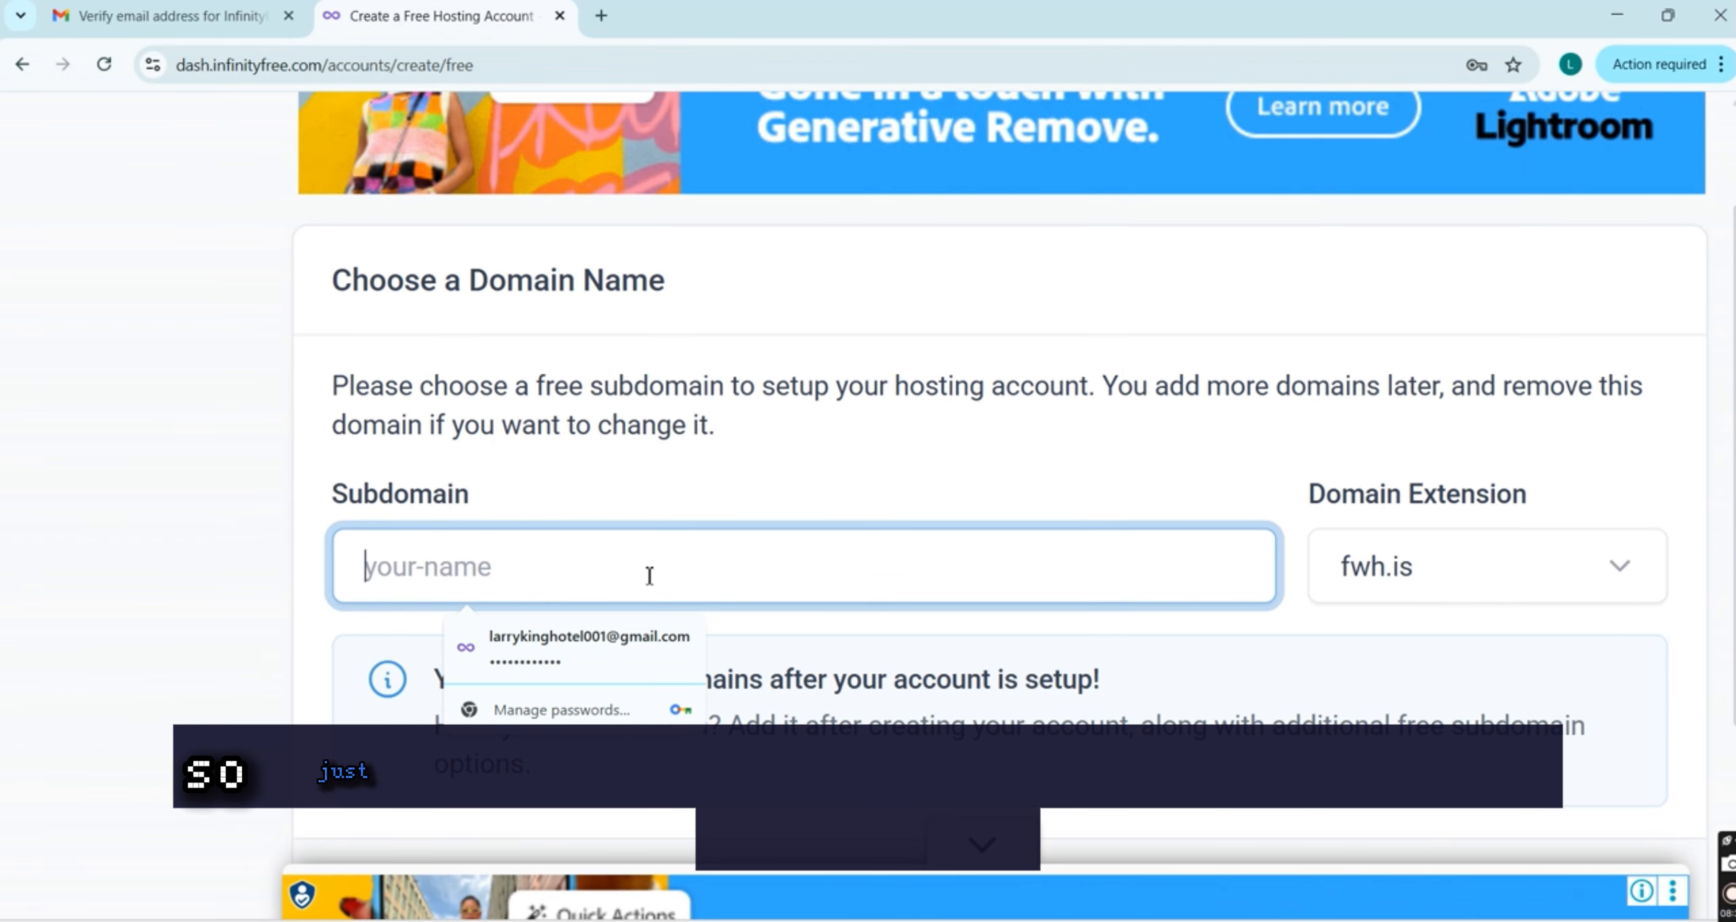
type("larr")
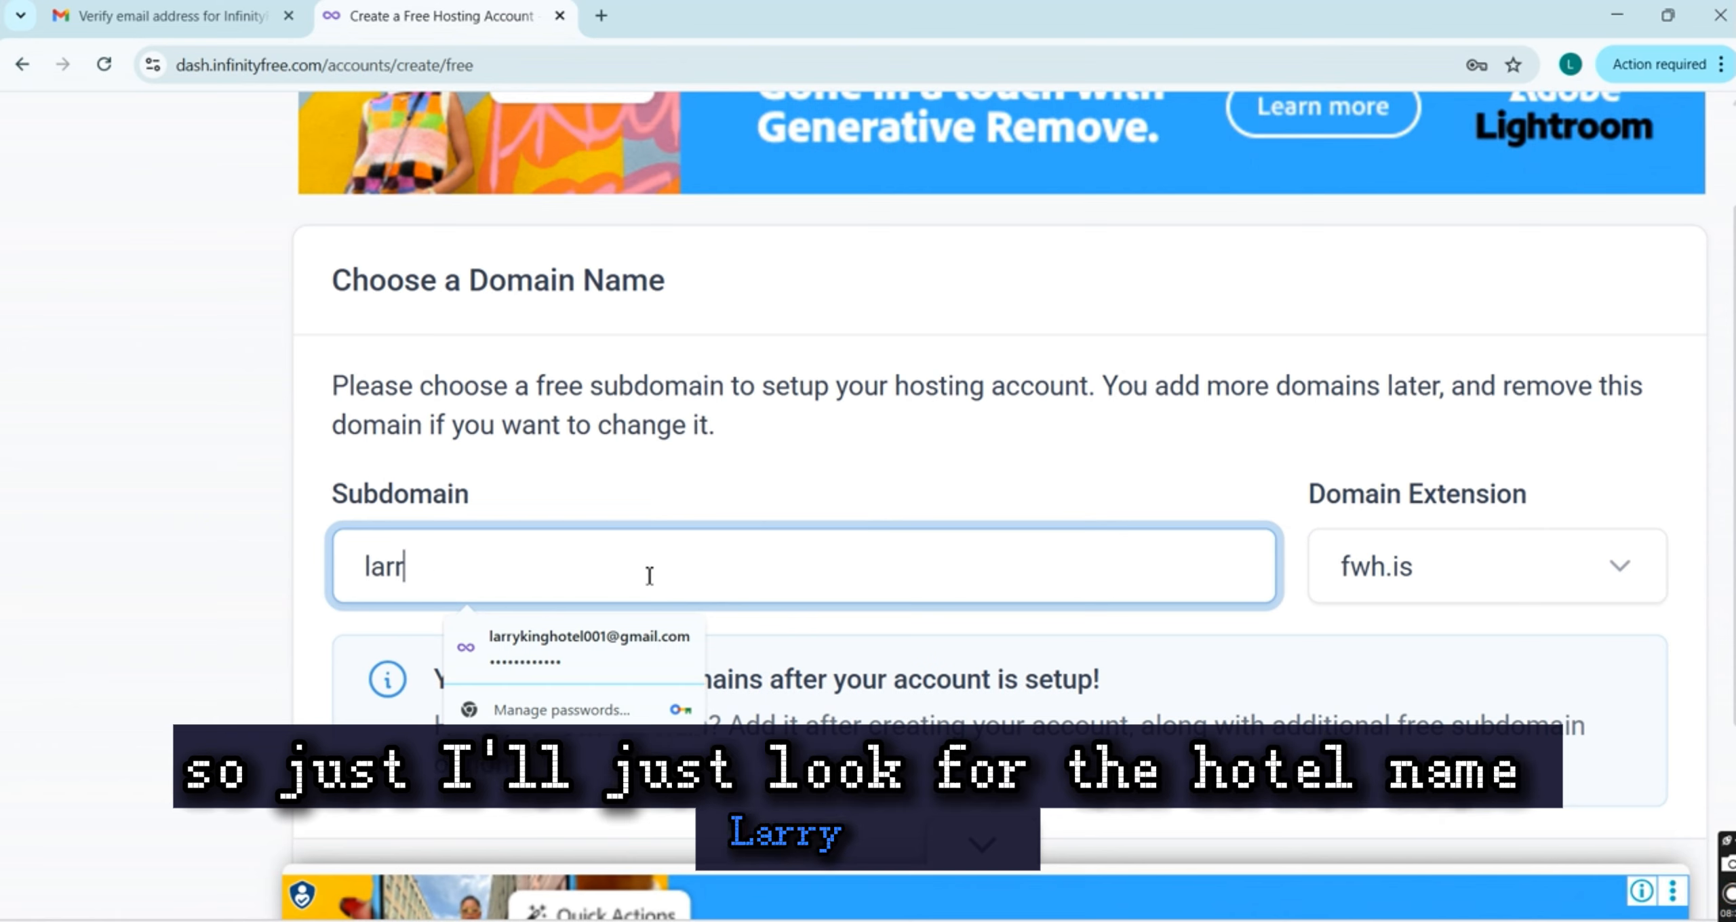
type("ykingh")
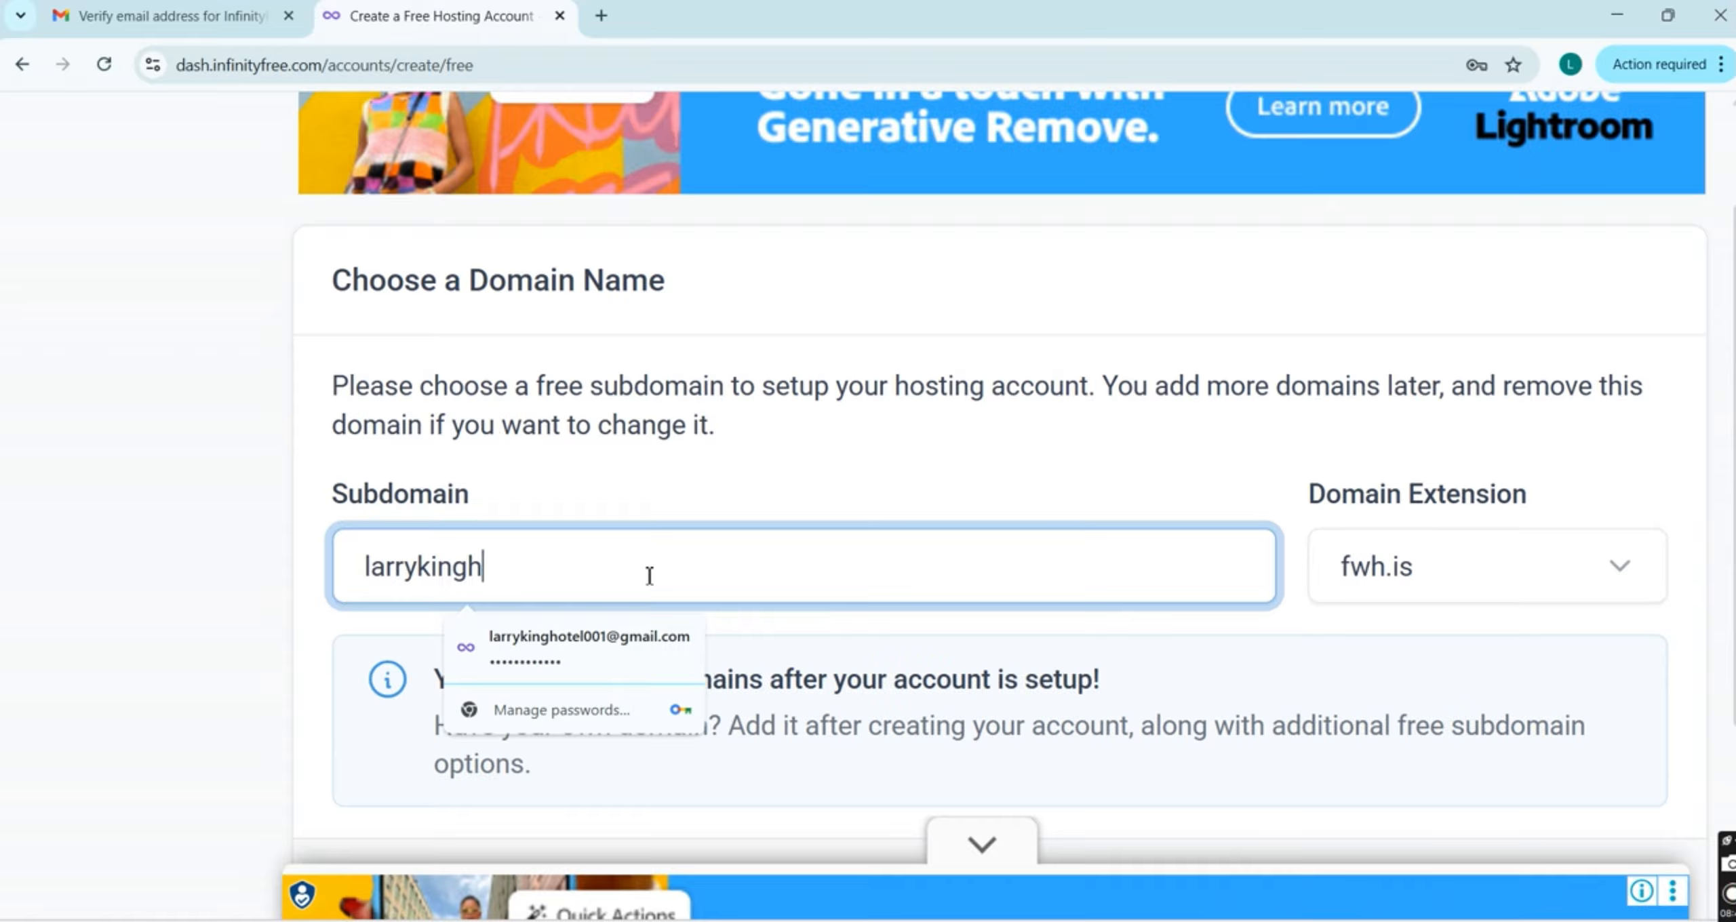
type("ote")
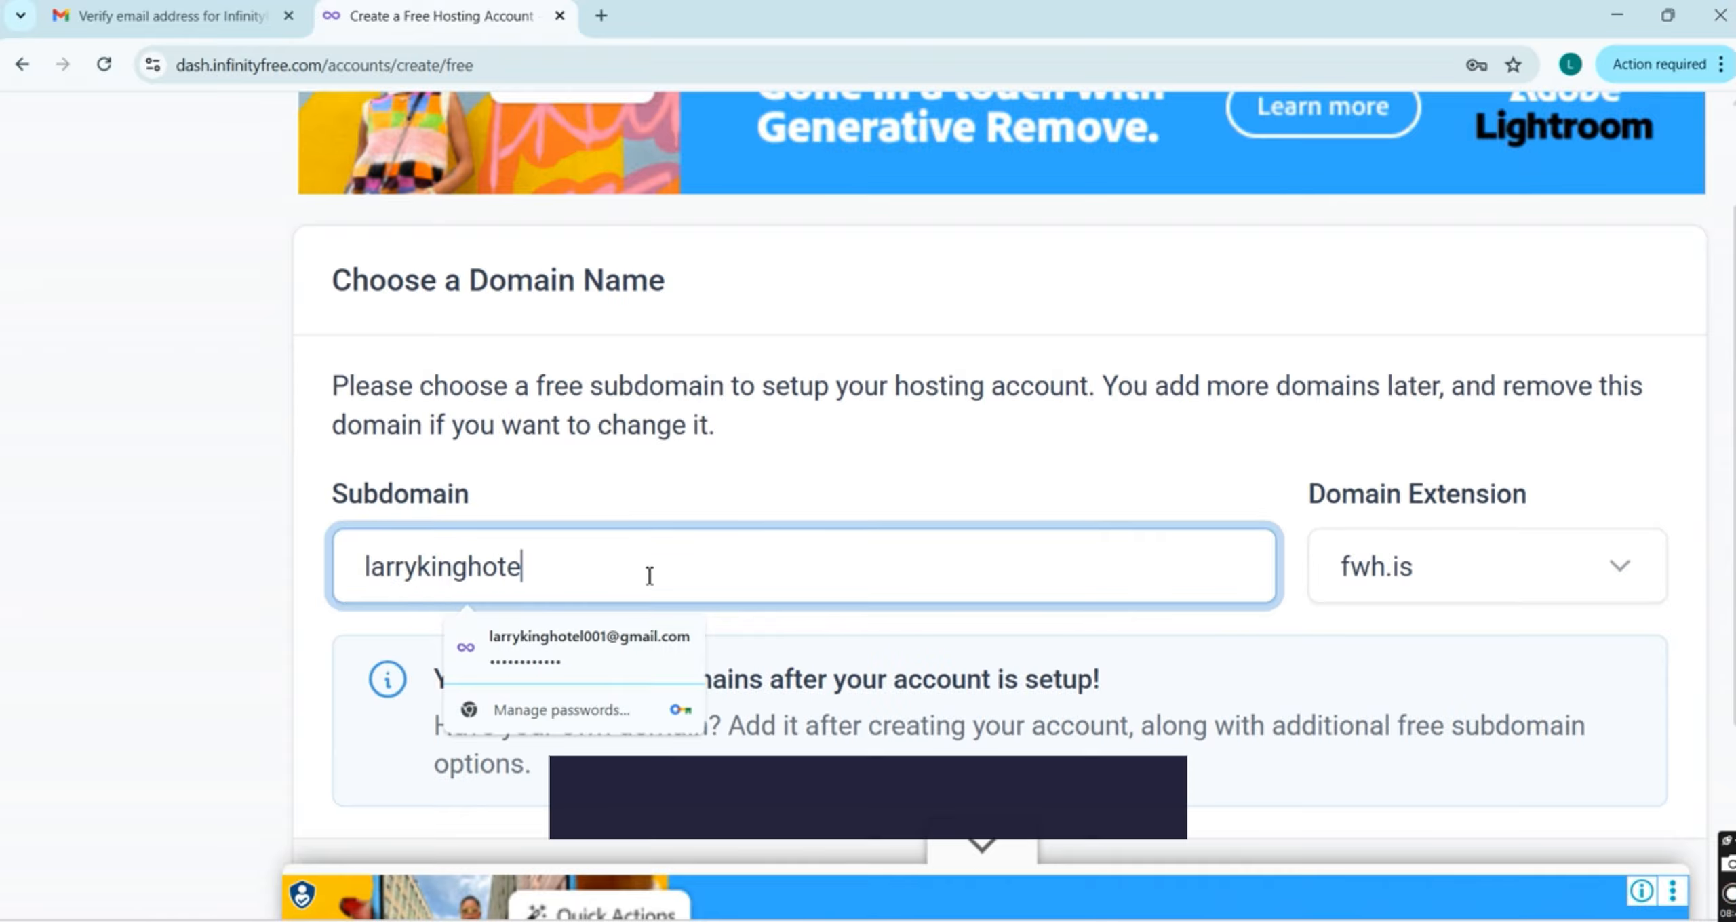
type("l")
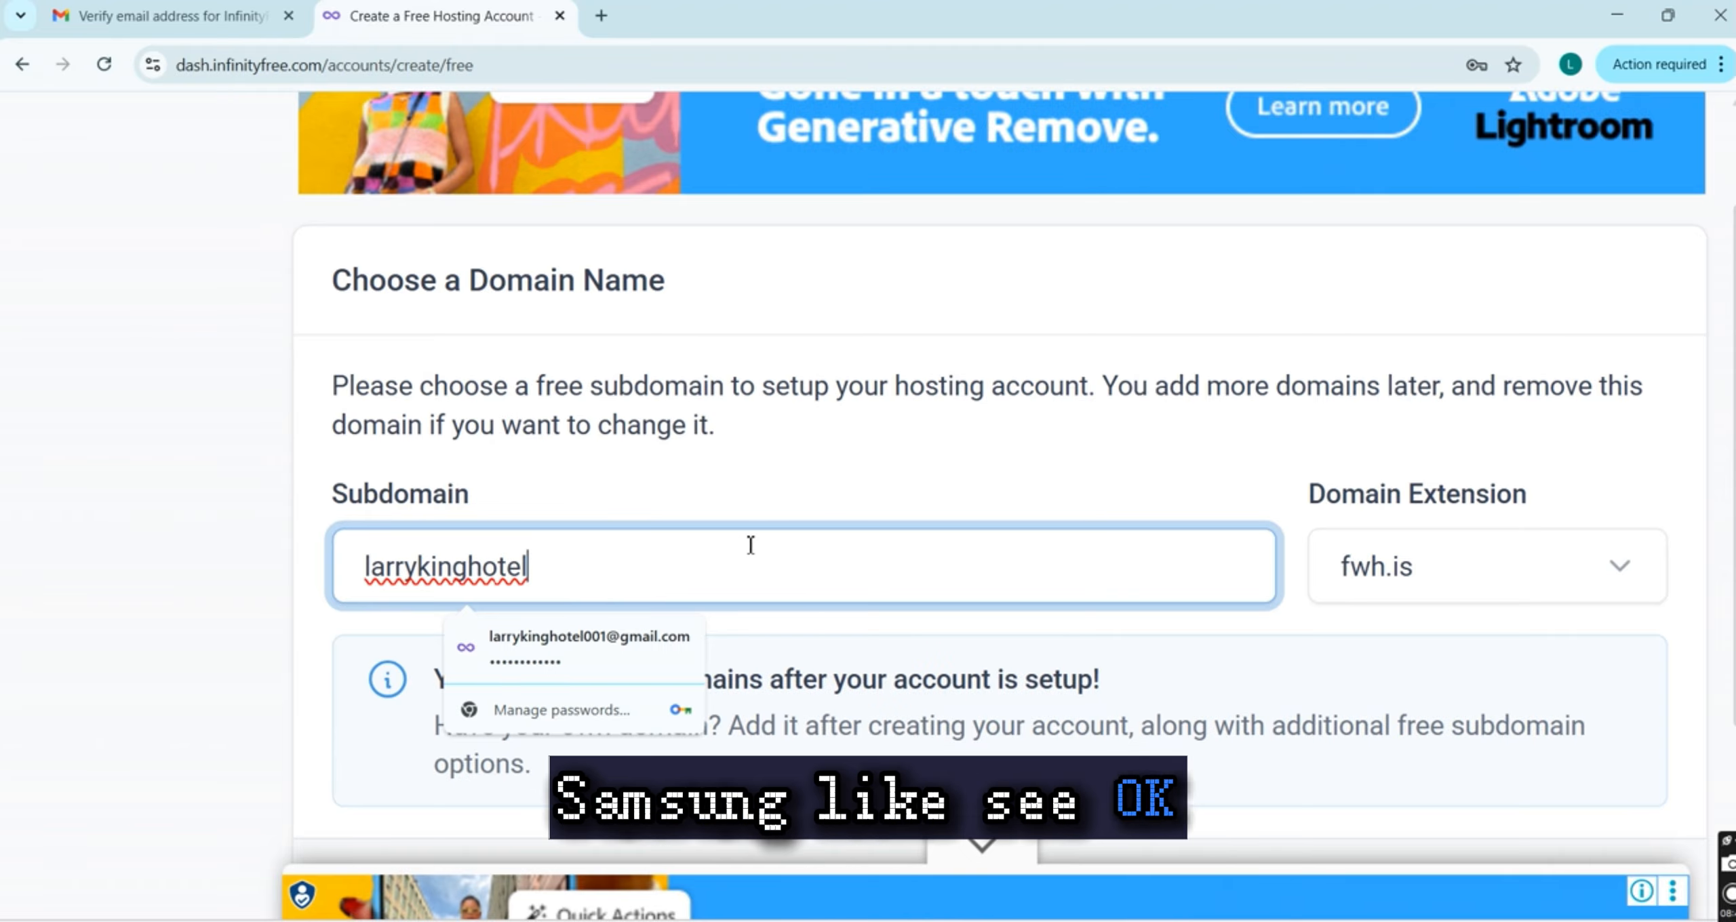
left_click(798, 505)
left_click(665, 553)
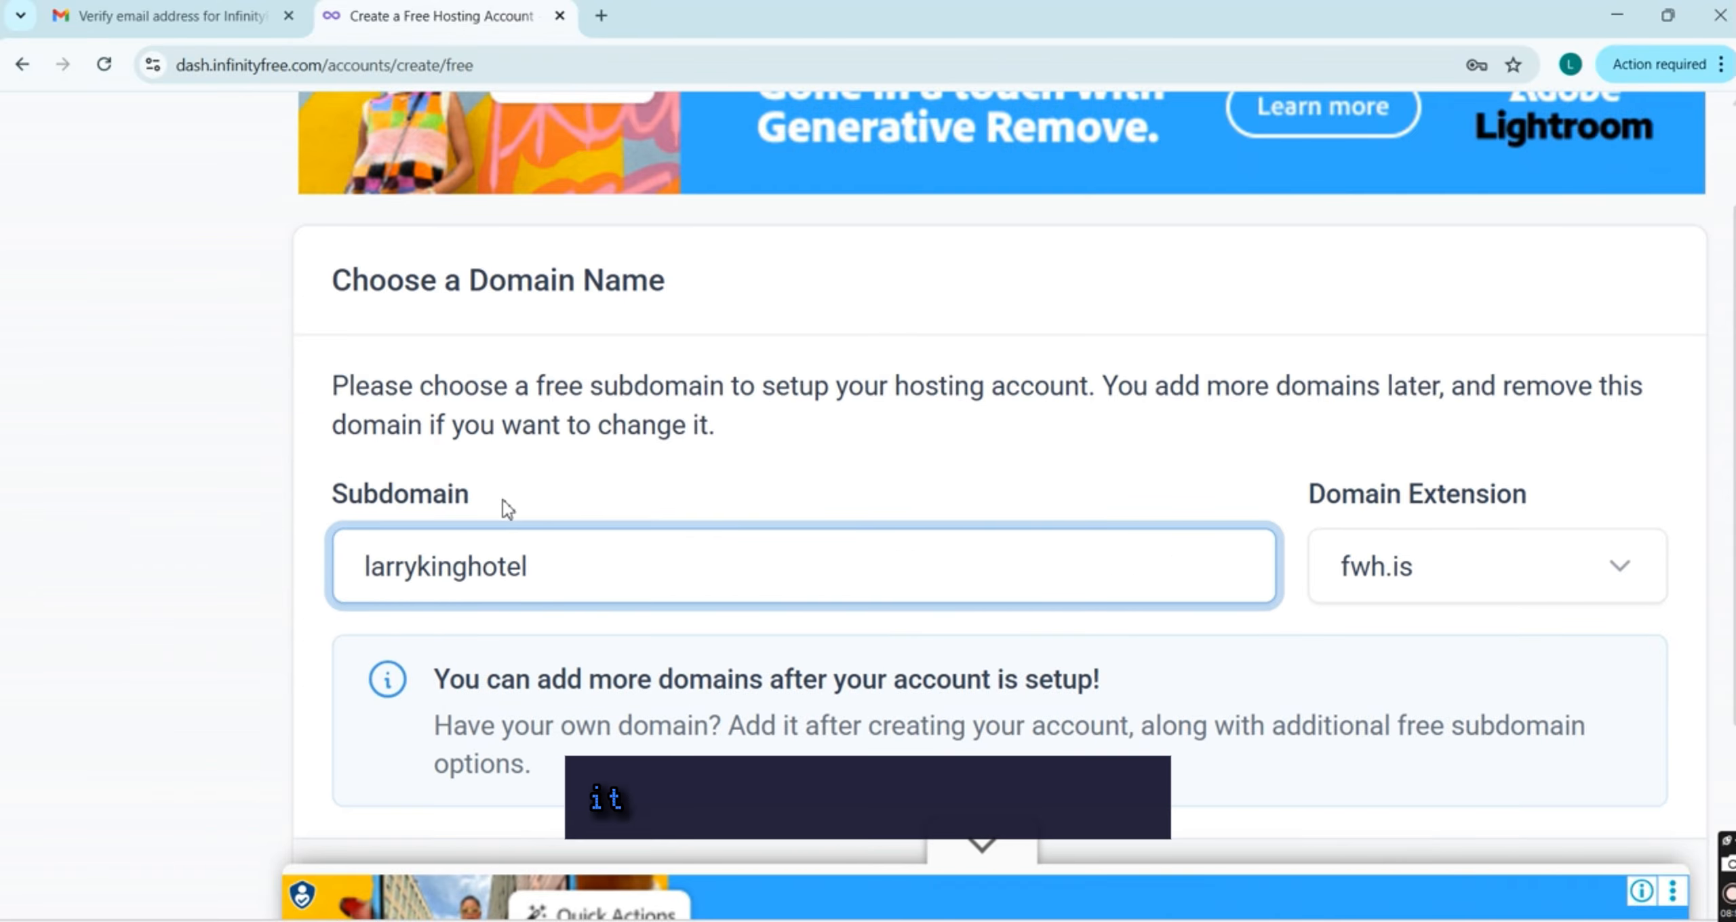
left_click_drag(507, 504, 328, 502)
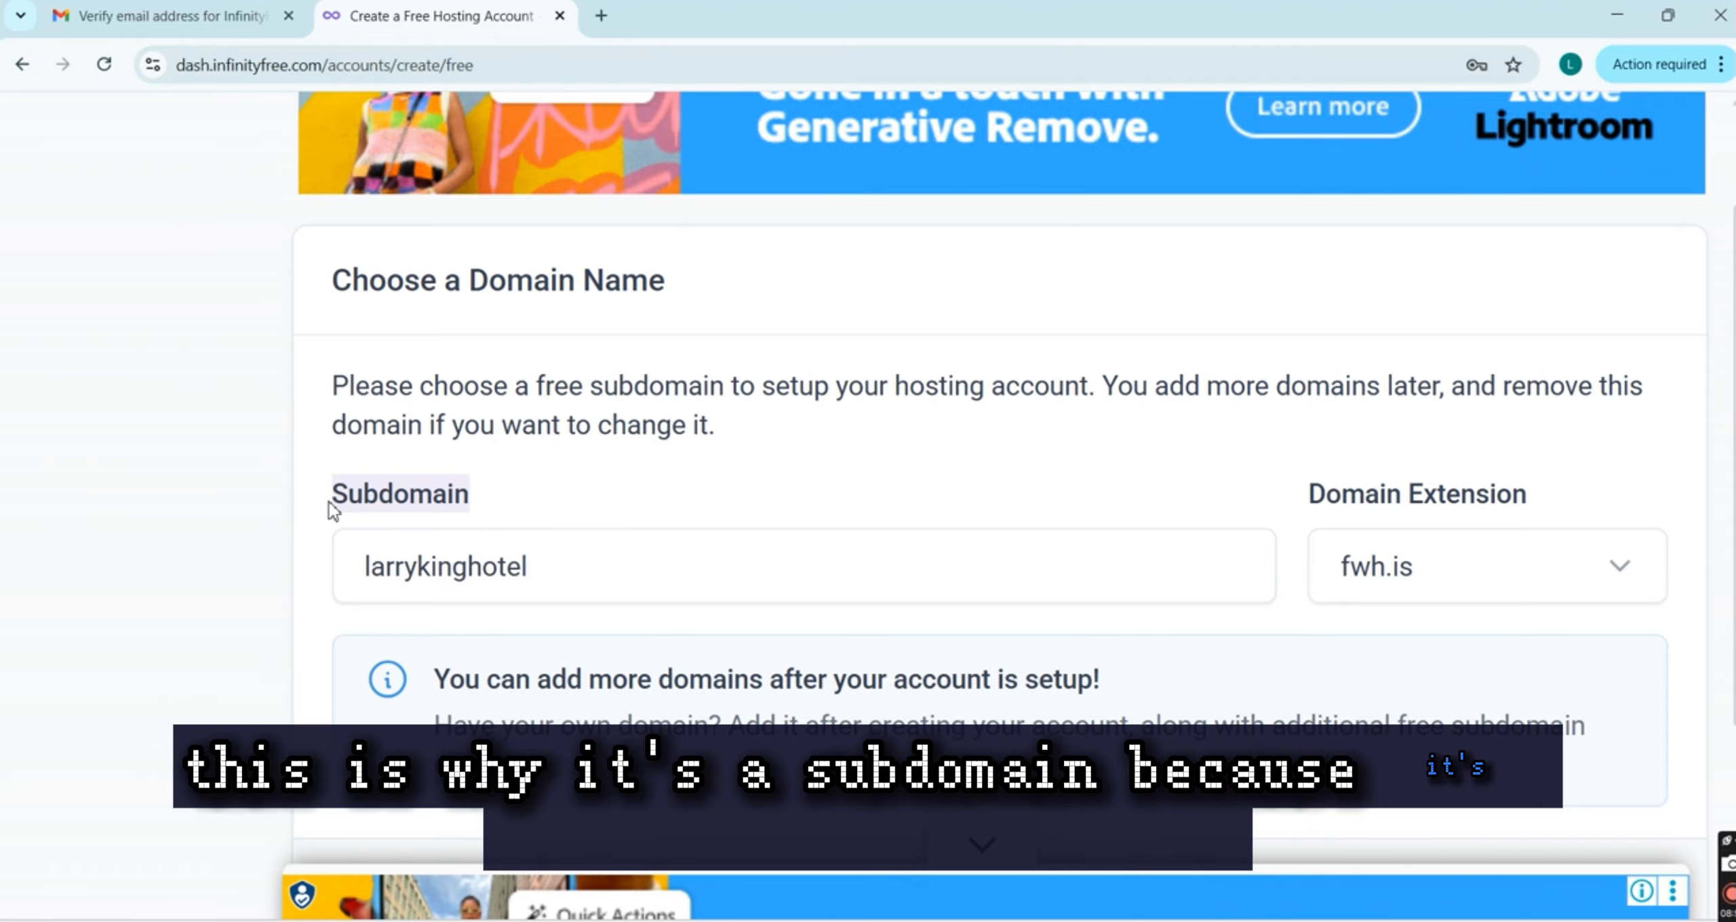
left_click(558, 466)
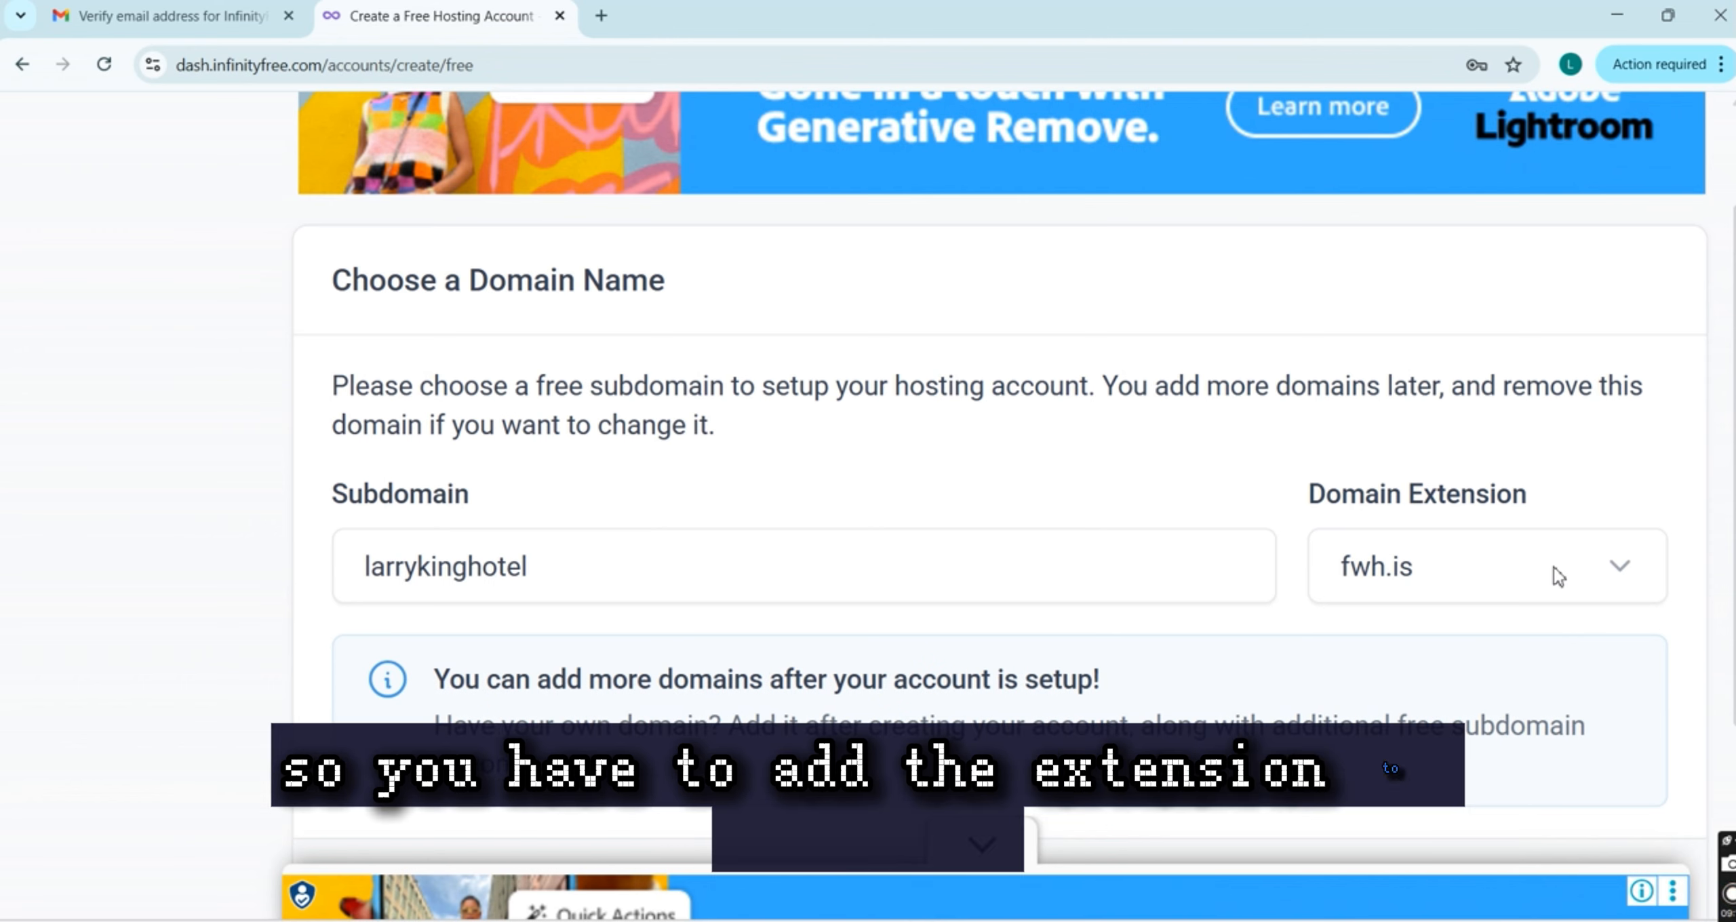
Switch the domain extension to wuaze.com and check that larrykinghotel.wuaze.com is available
left_click(1624, 568)
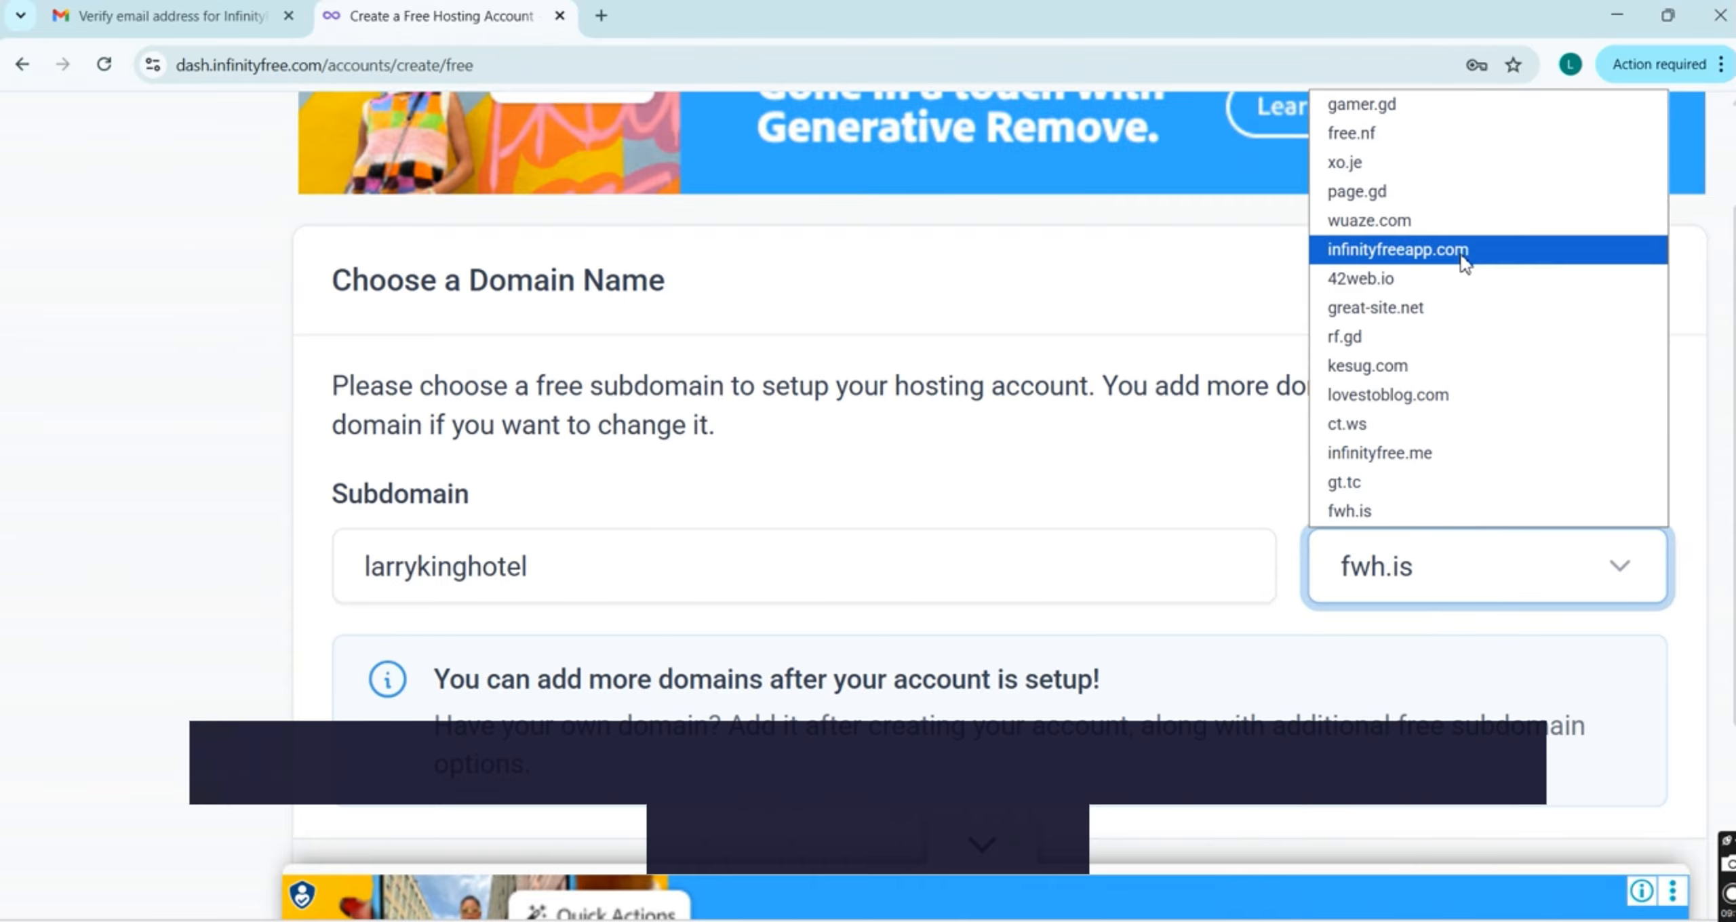
left_click(1416, 227)
scroll(1399, 574, "down", 7)
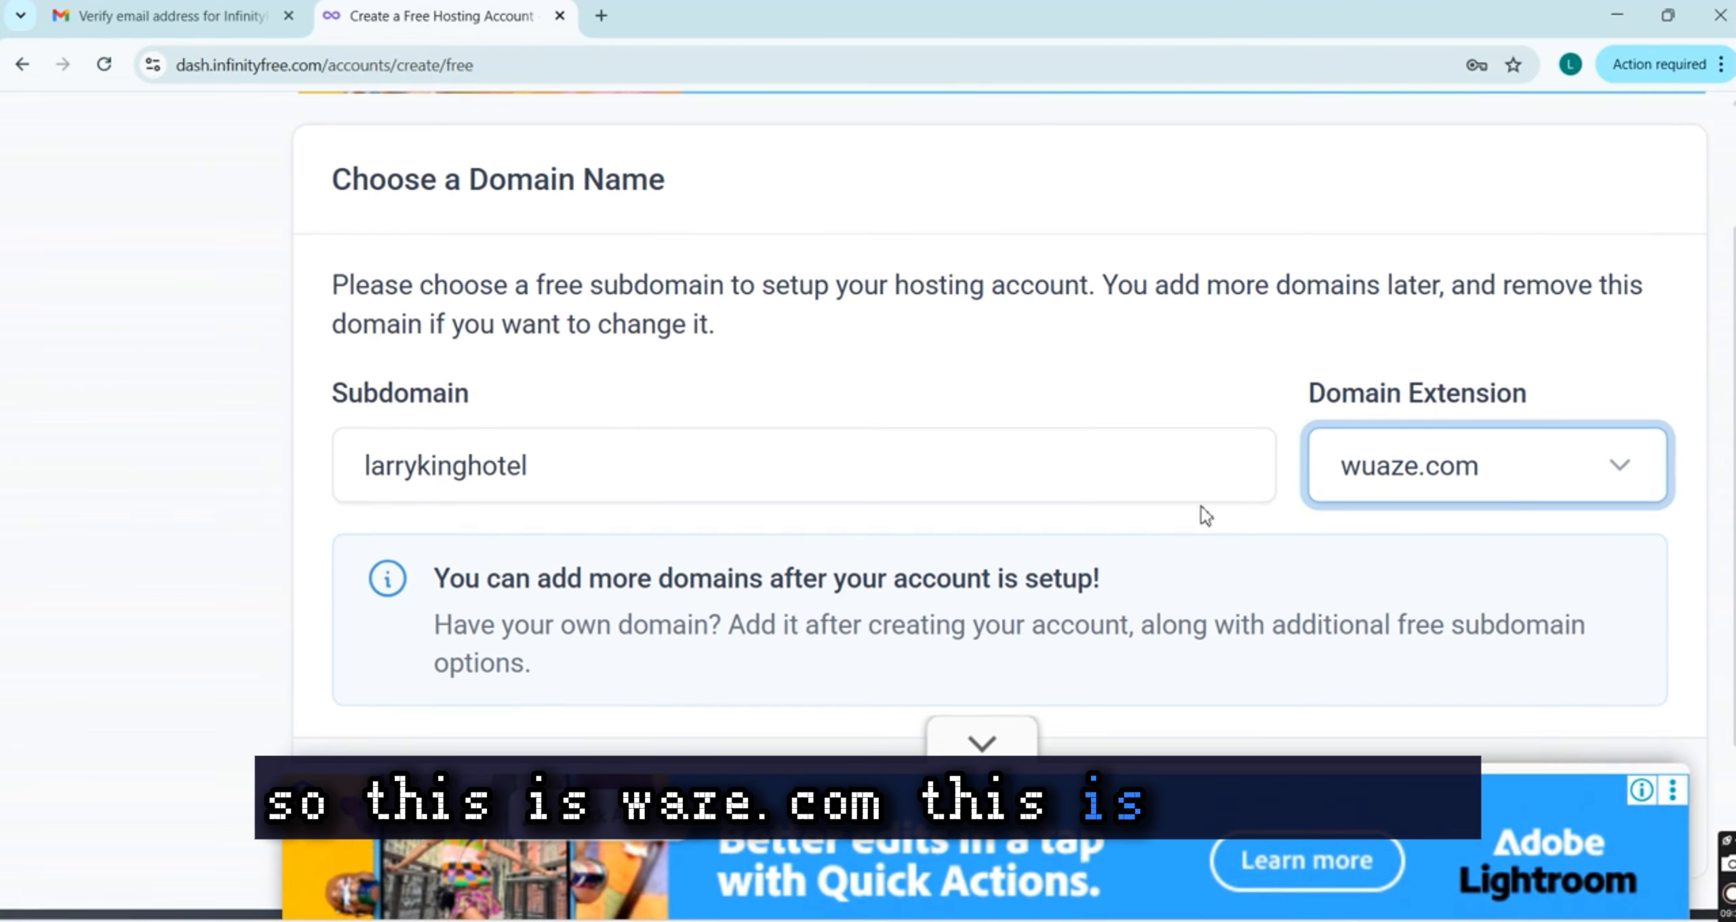
scroll(902, 425, "up", 2)
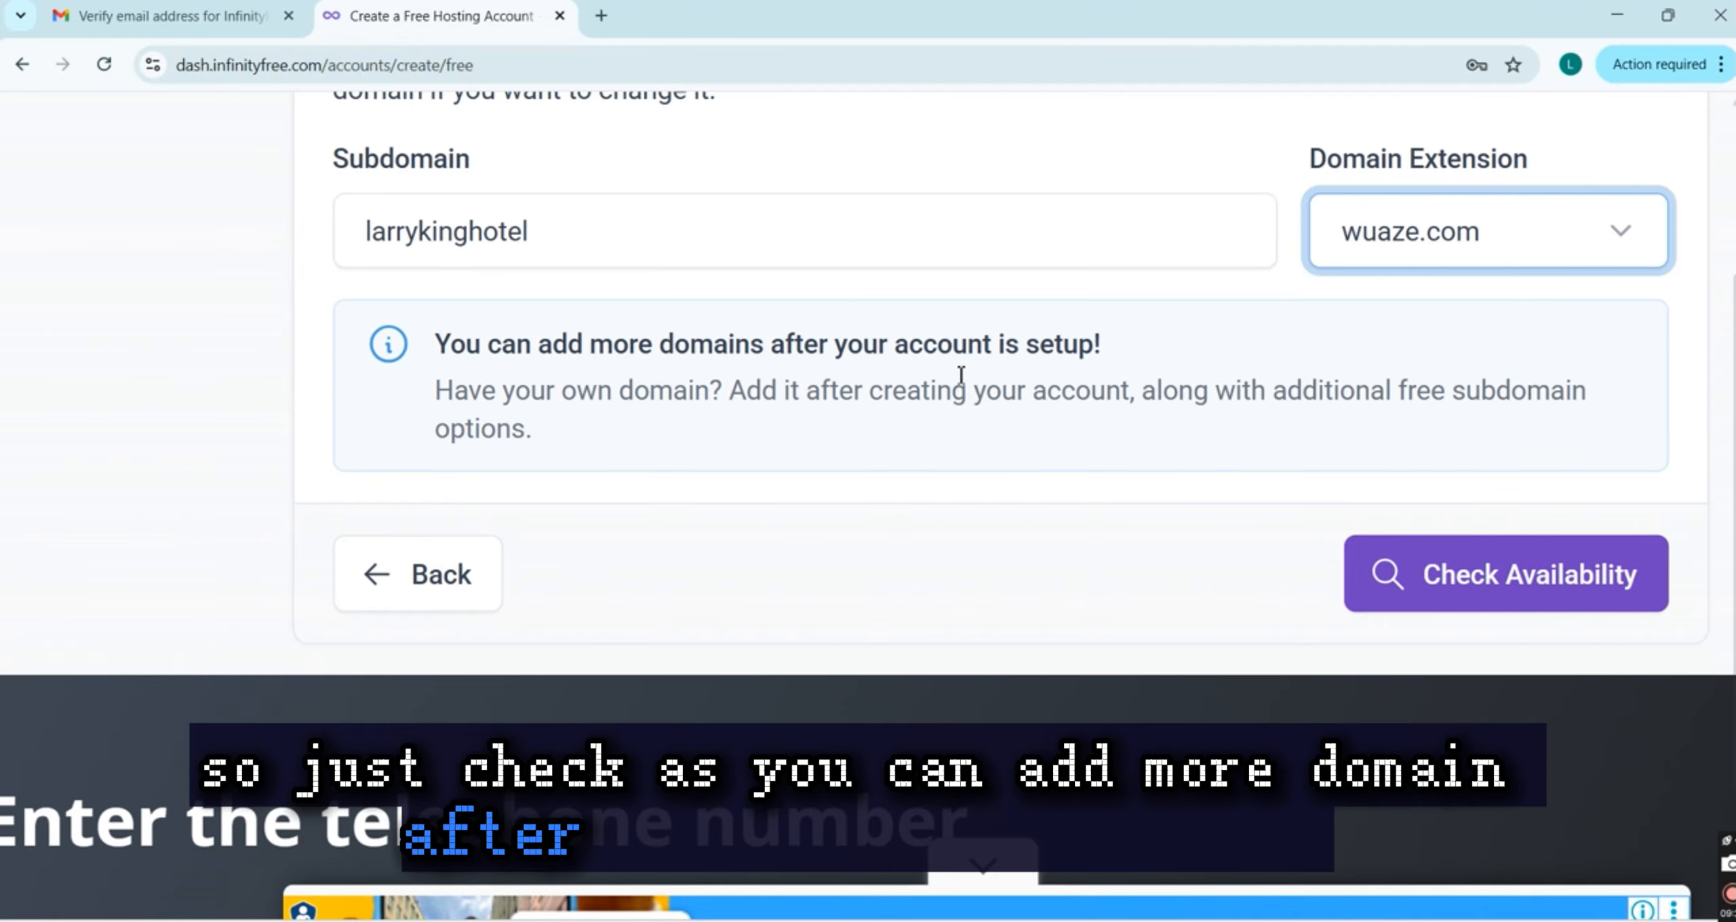
scroll(961, 374, "up", 2)
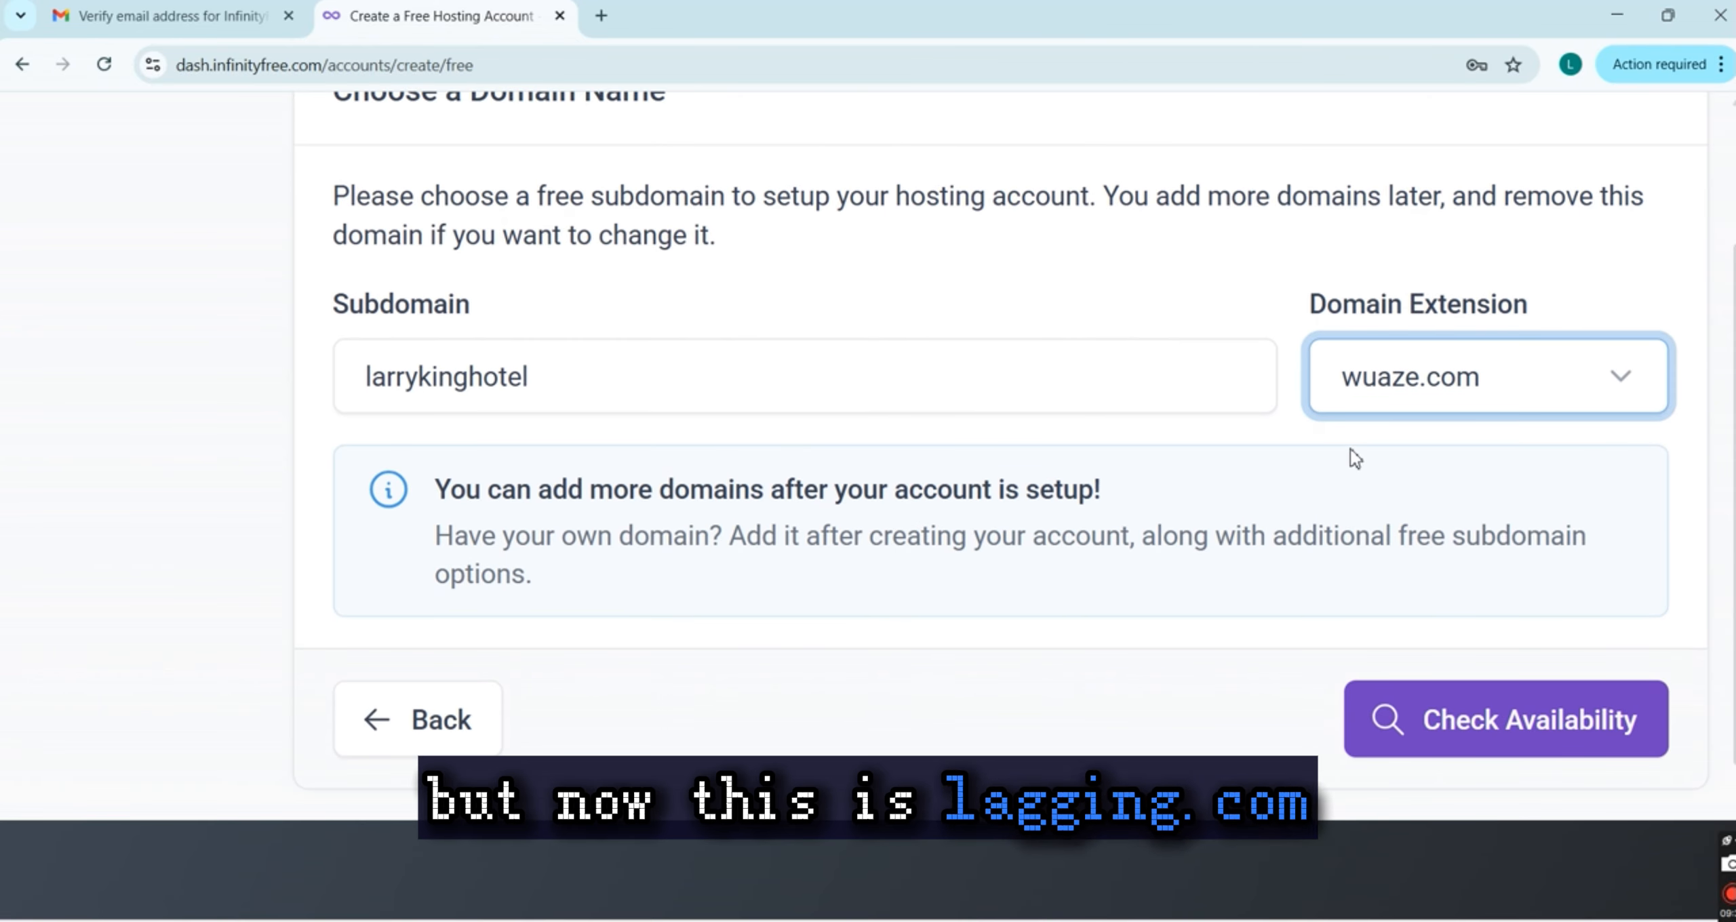
left_click(1466, 726)
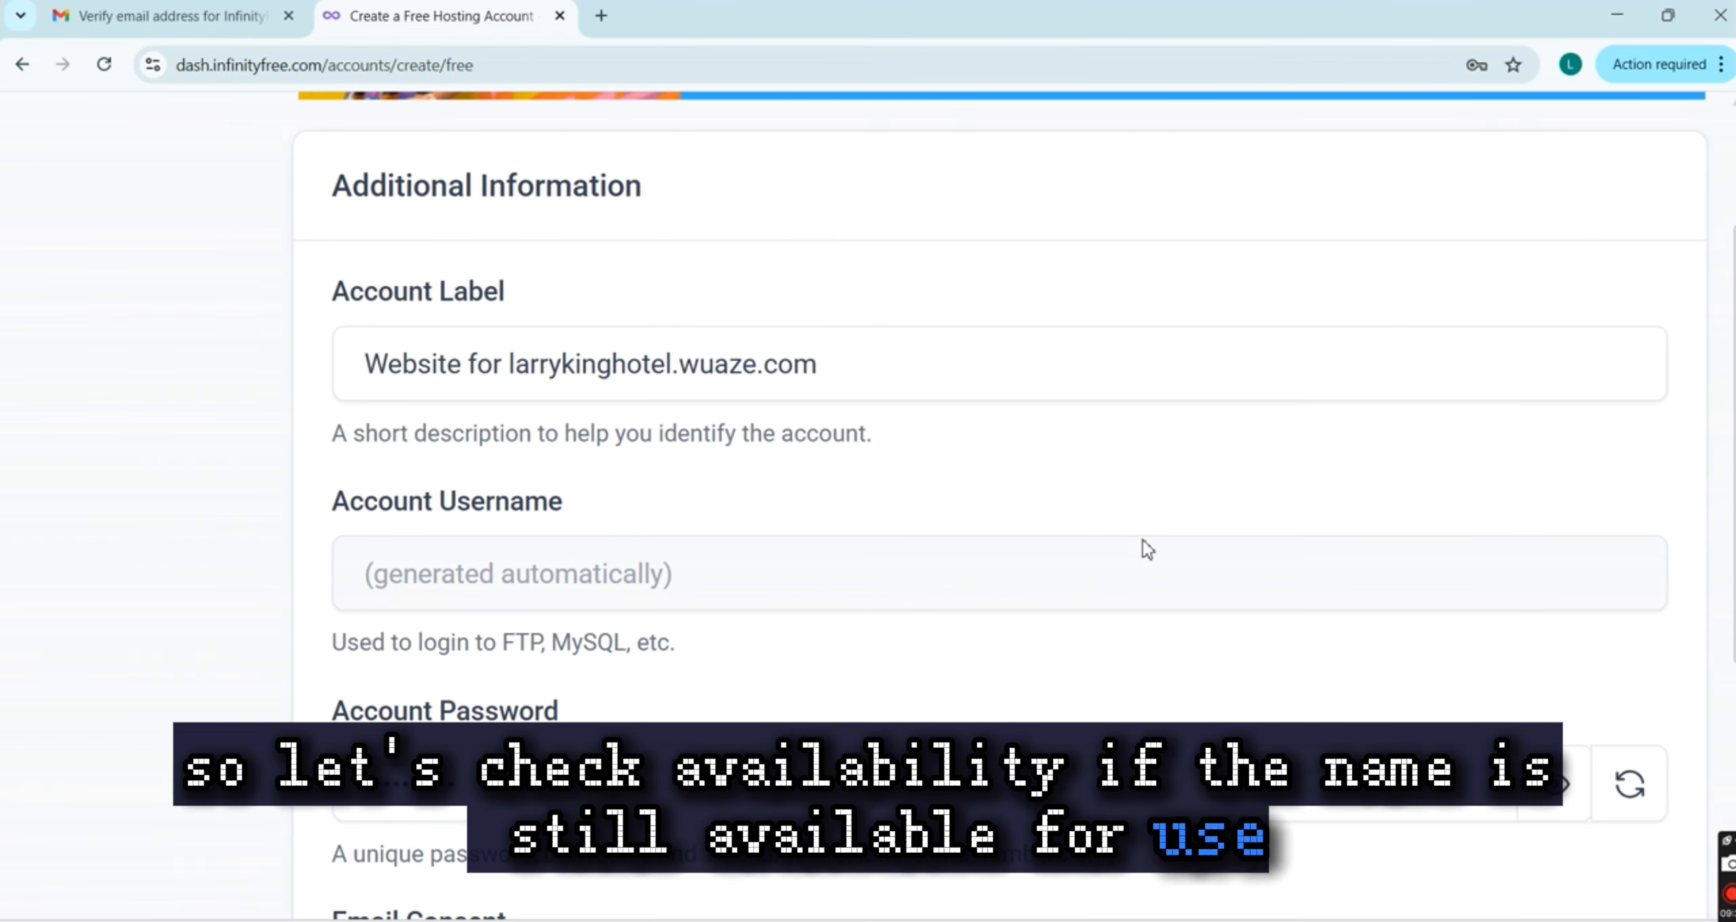
Highlight the larrykinghotel.wuaze.com address in the account label, then deselect it
scroll(1142, 540, "up", 3)
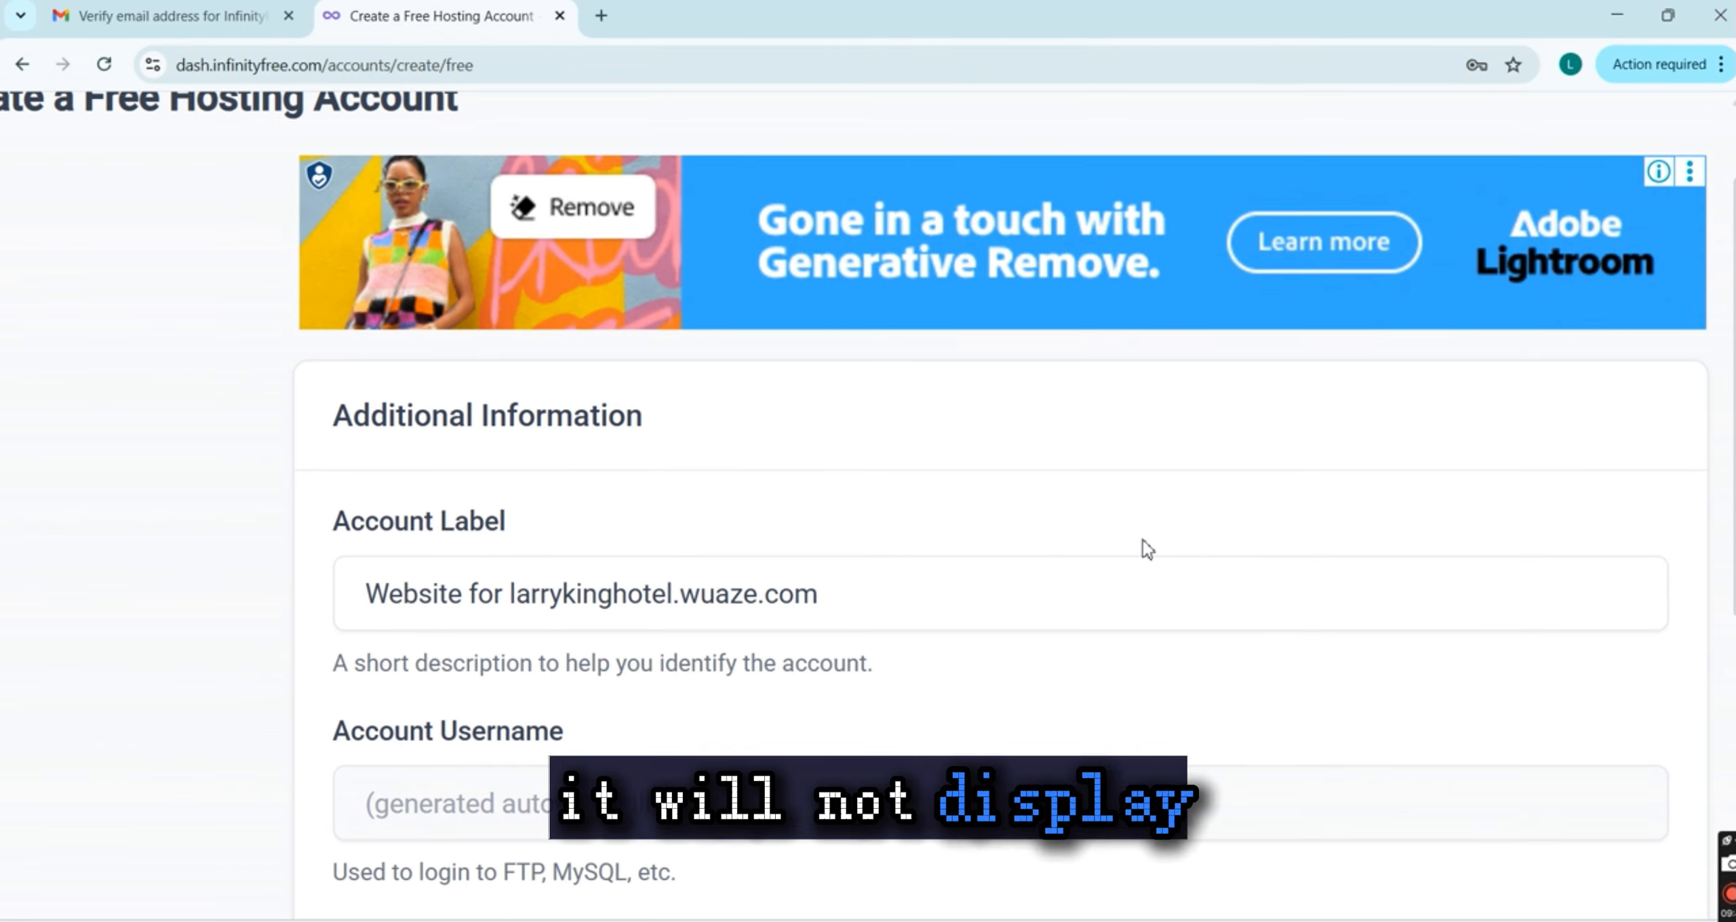
scroll(1142, 539, "down", 2)
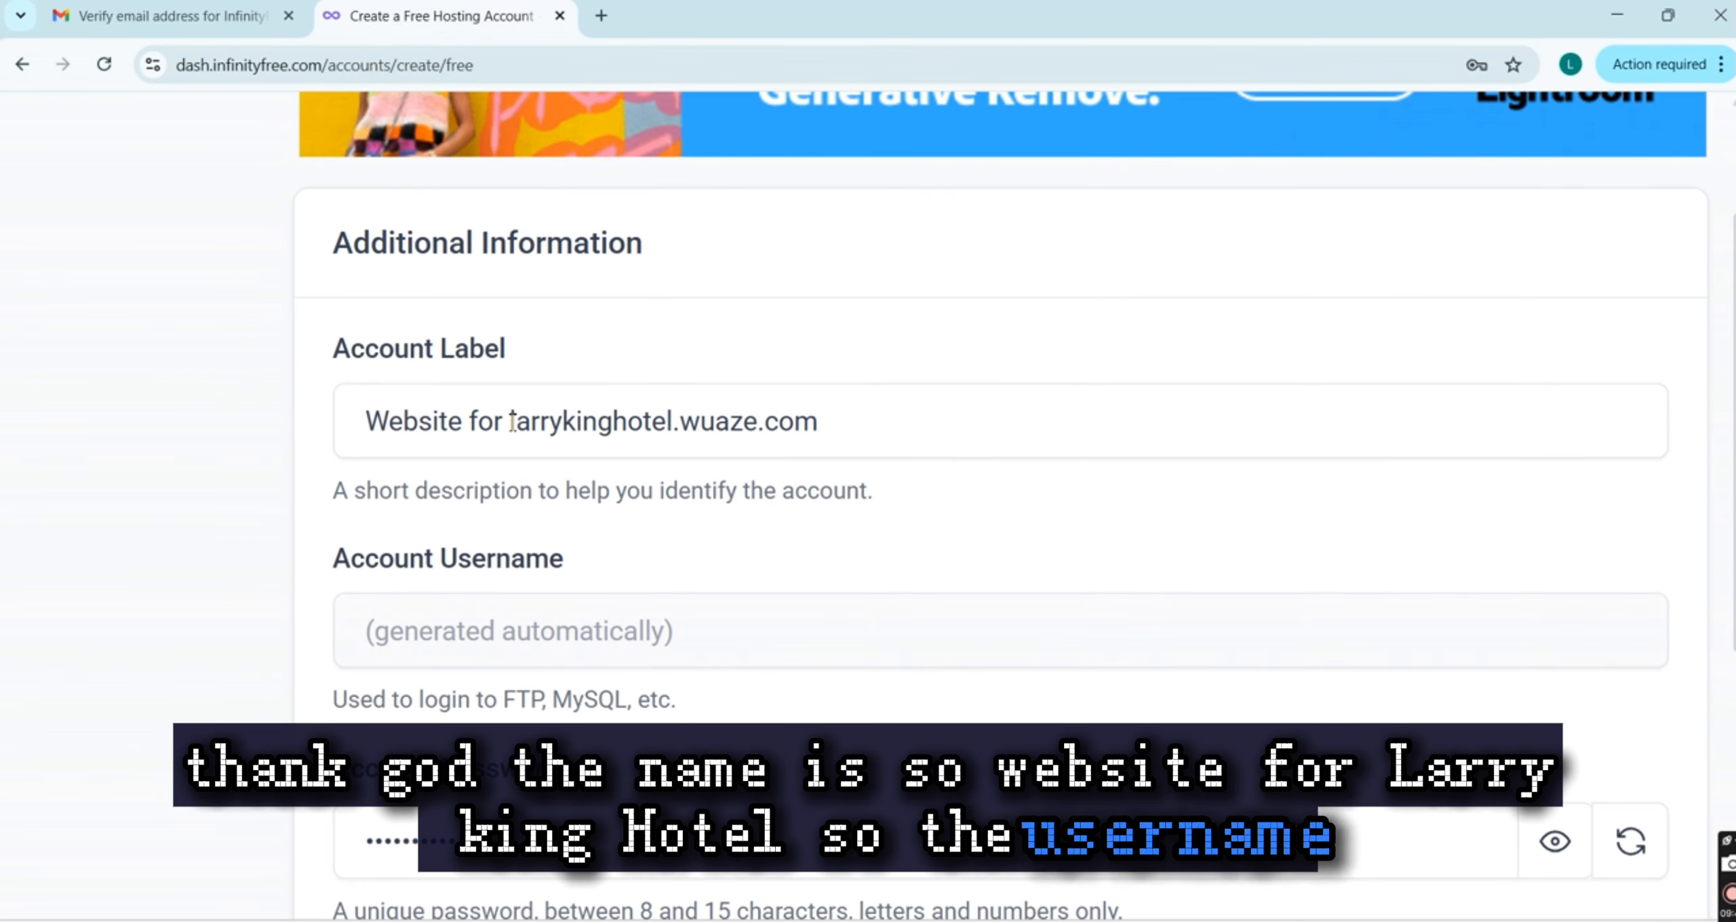
left_click_drag(512, 421, 899, 427)
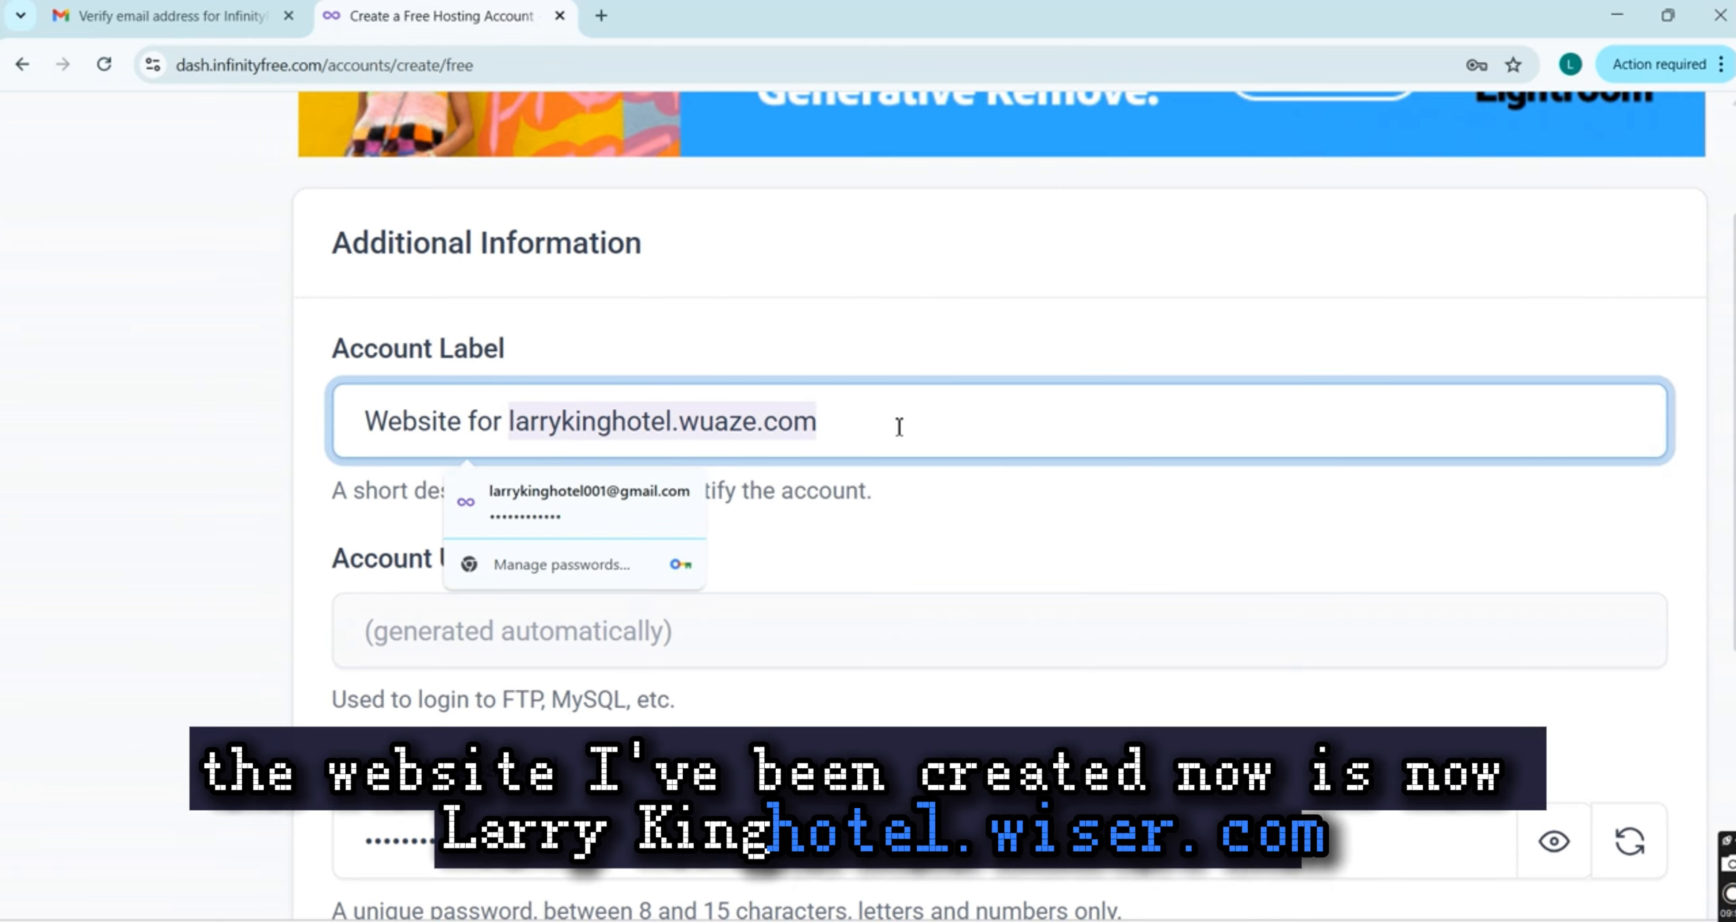
left_click(915, 278)
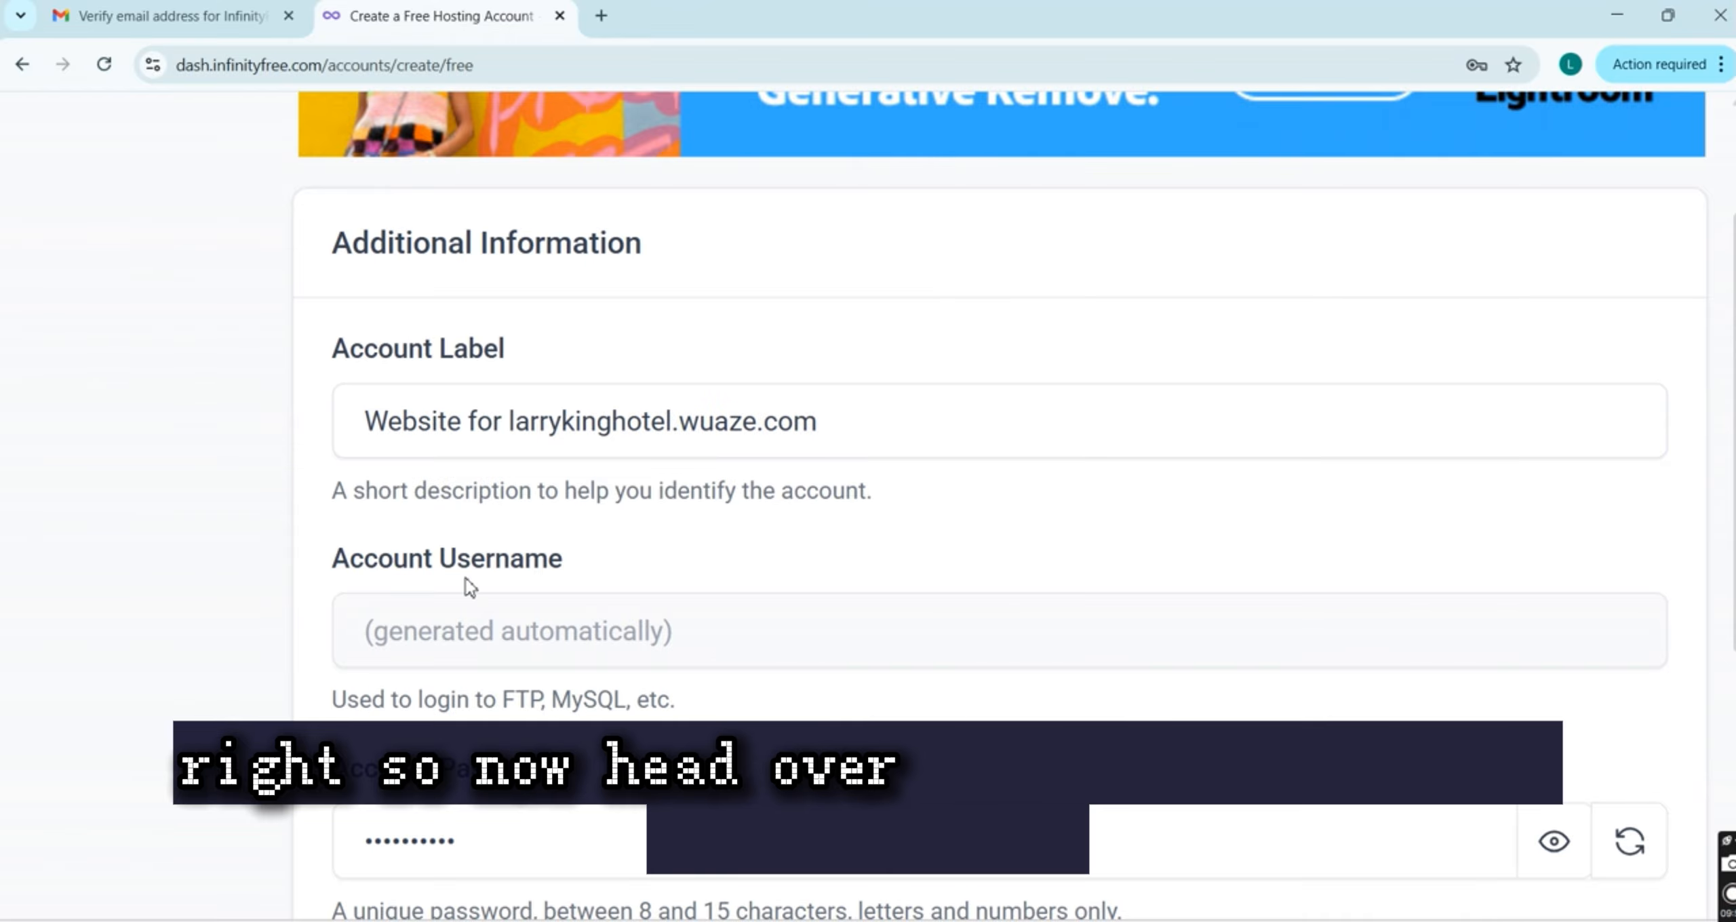
Reveal the auto-generated account password in plain text
scroll(495, 590, "down", 1)
scroll(493, 586, "up", 3)
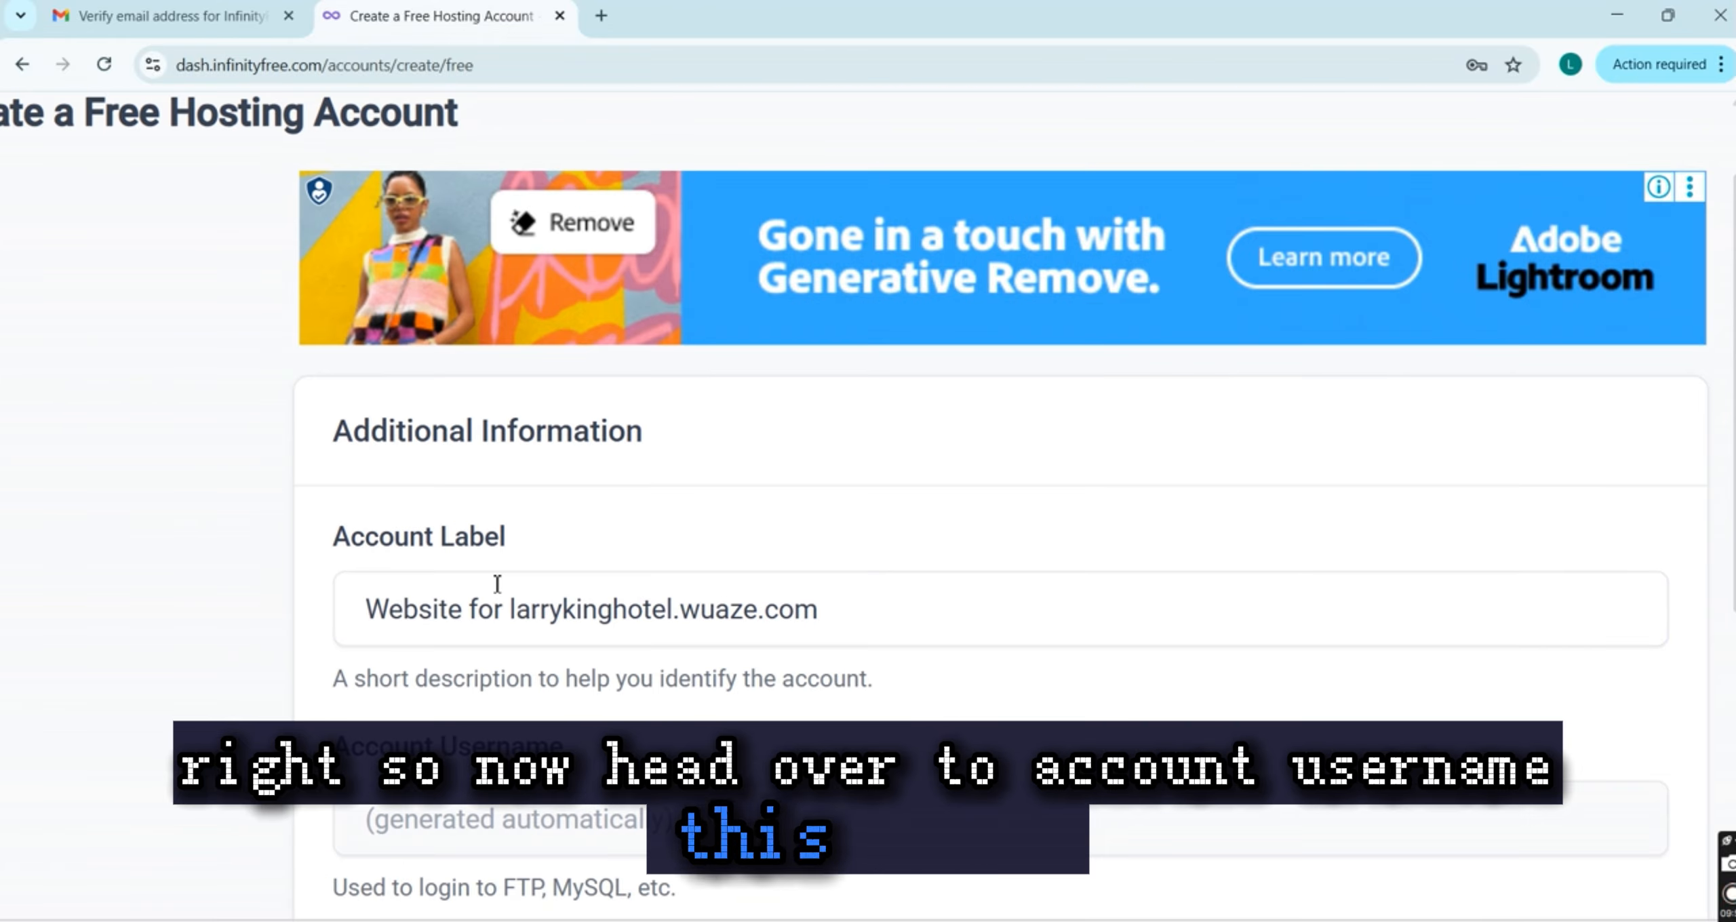
scroll(496, 587, "down", 5)
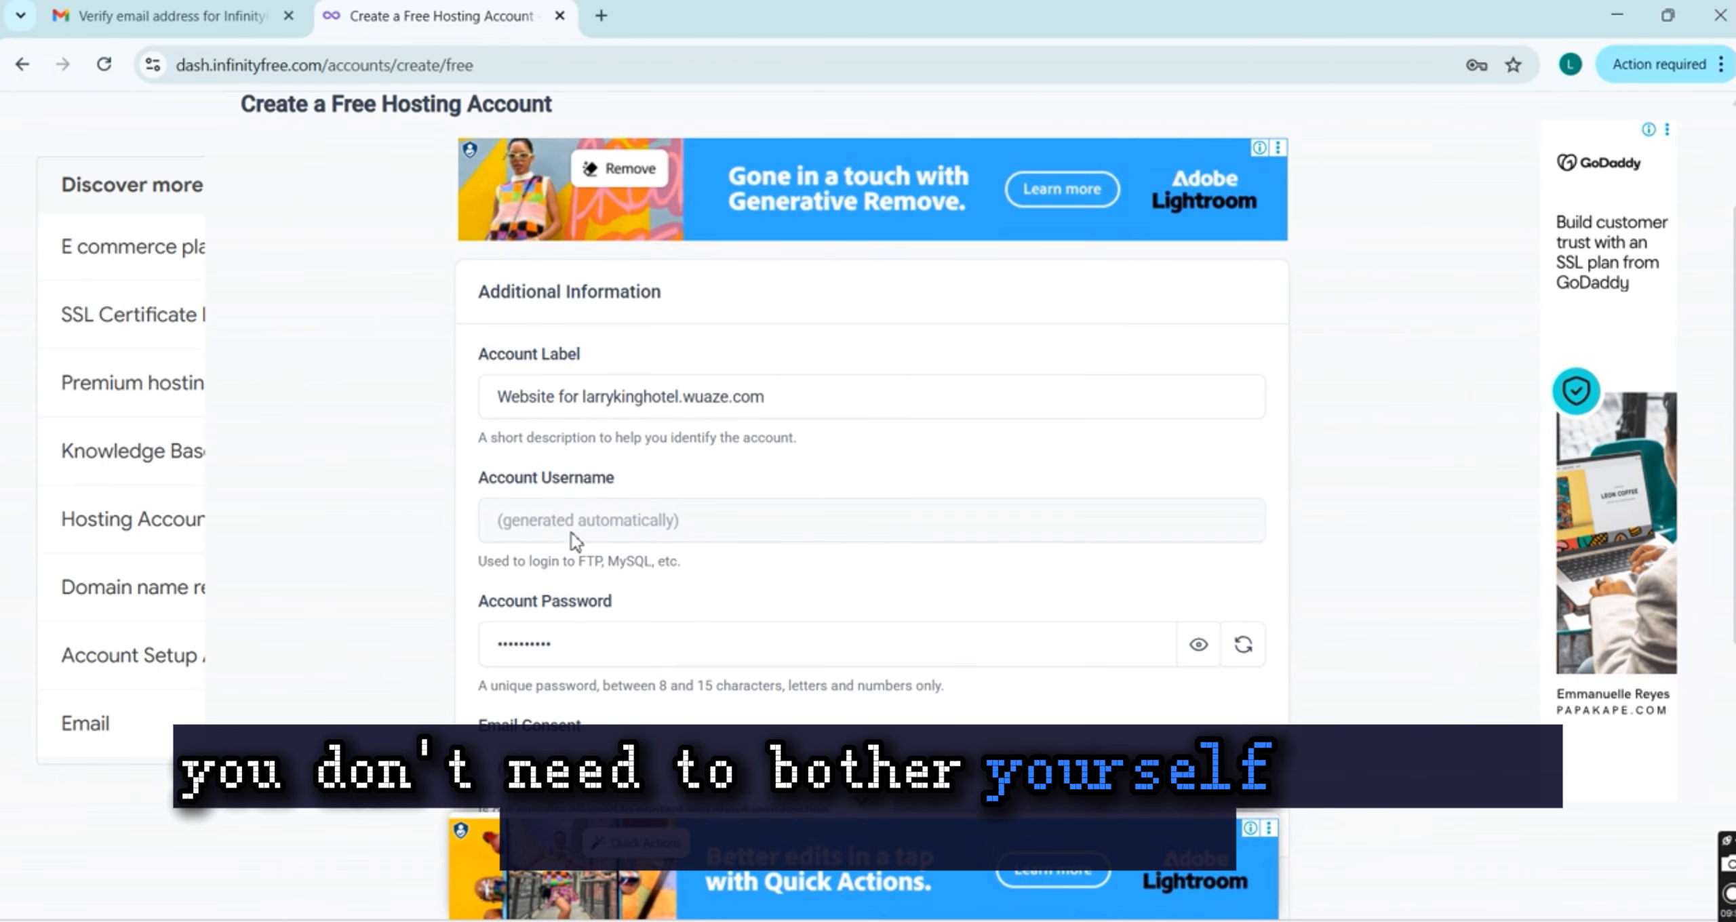
left_click(651, 640)
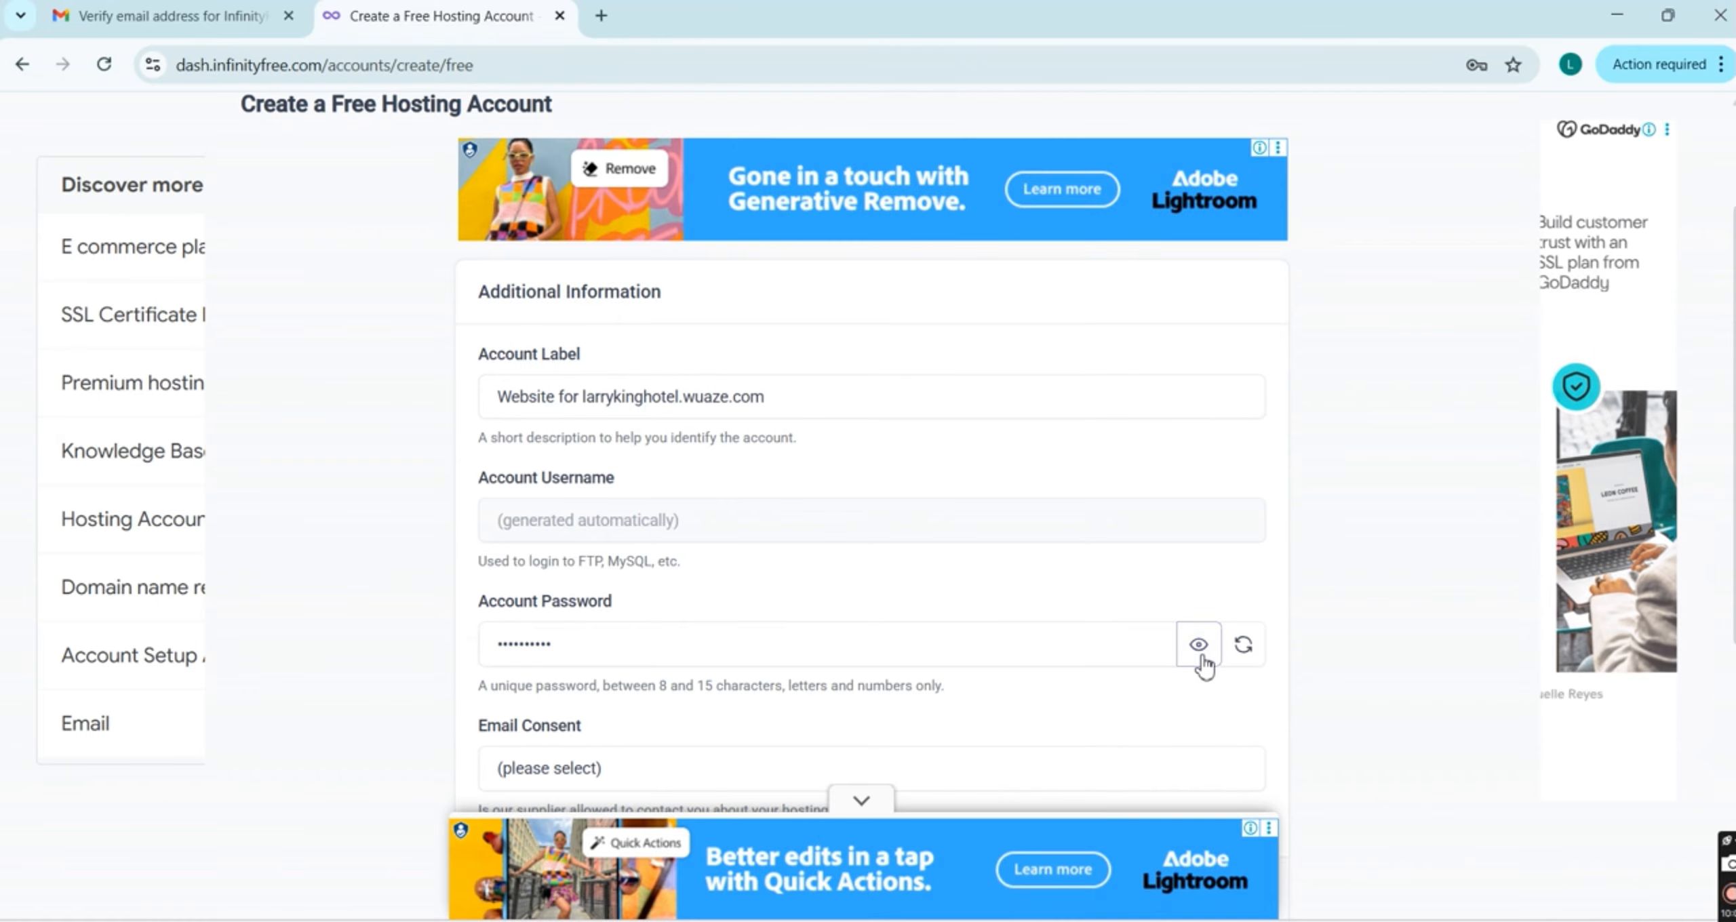
Highlight the Email Consent heading, which is still unselected
scroll(760, 531, "down", 3)
scroll(760, 531, "up", 1)
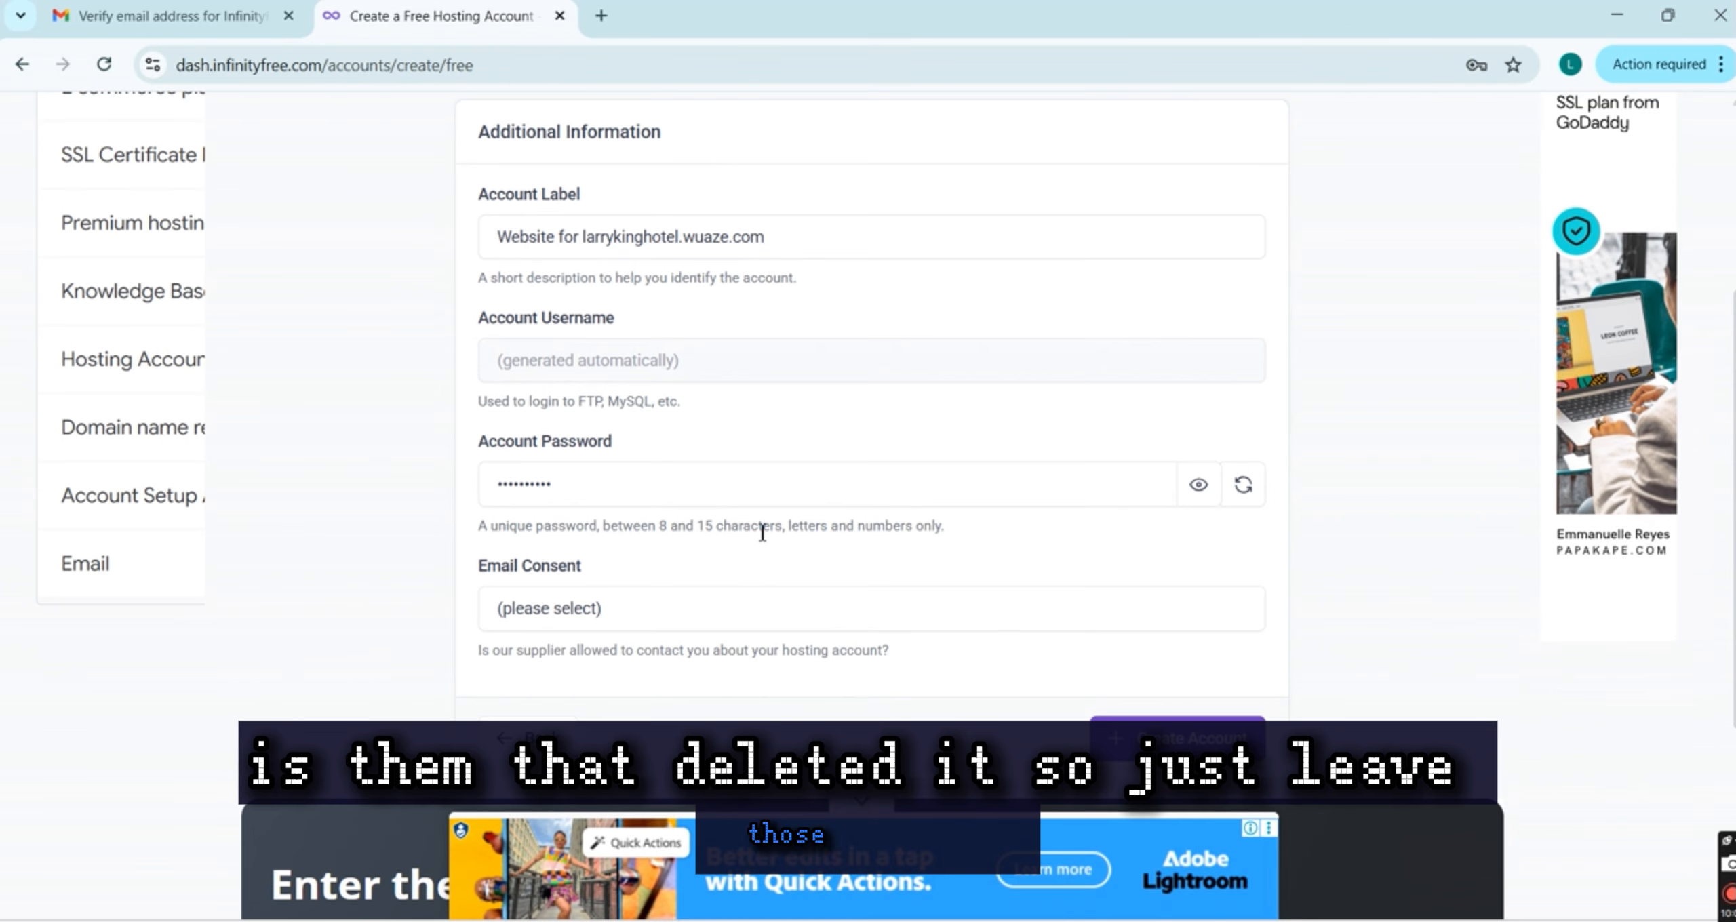
scroll(760, 532, "up", 4)
scroll(849, 536, "up", 1)
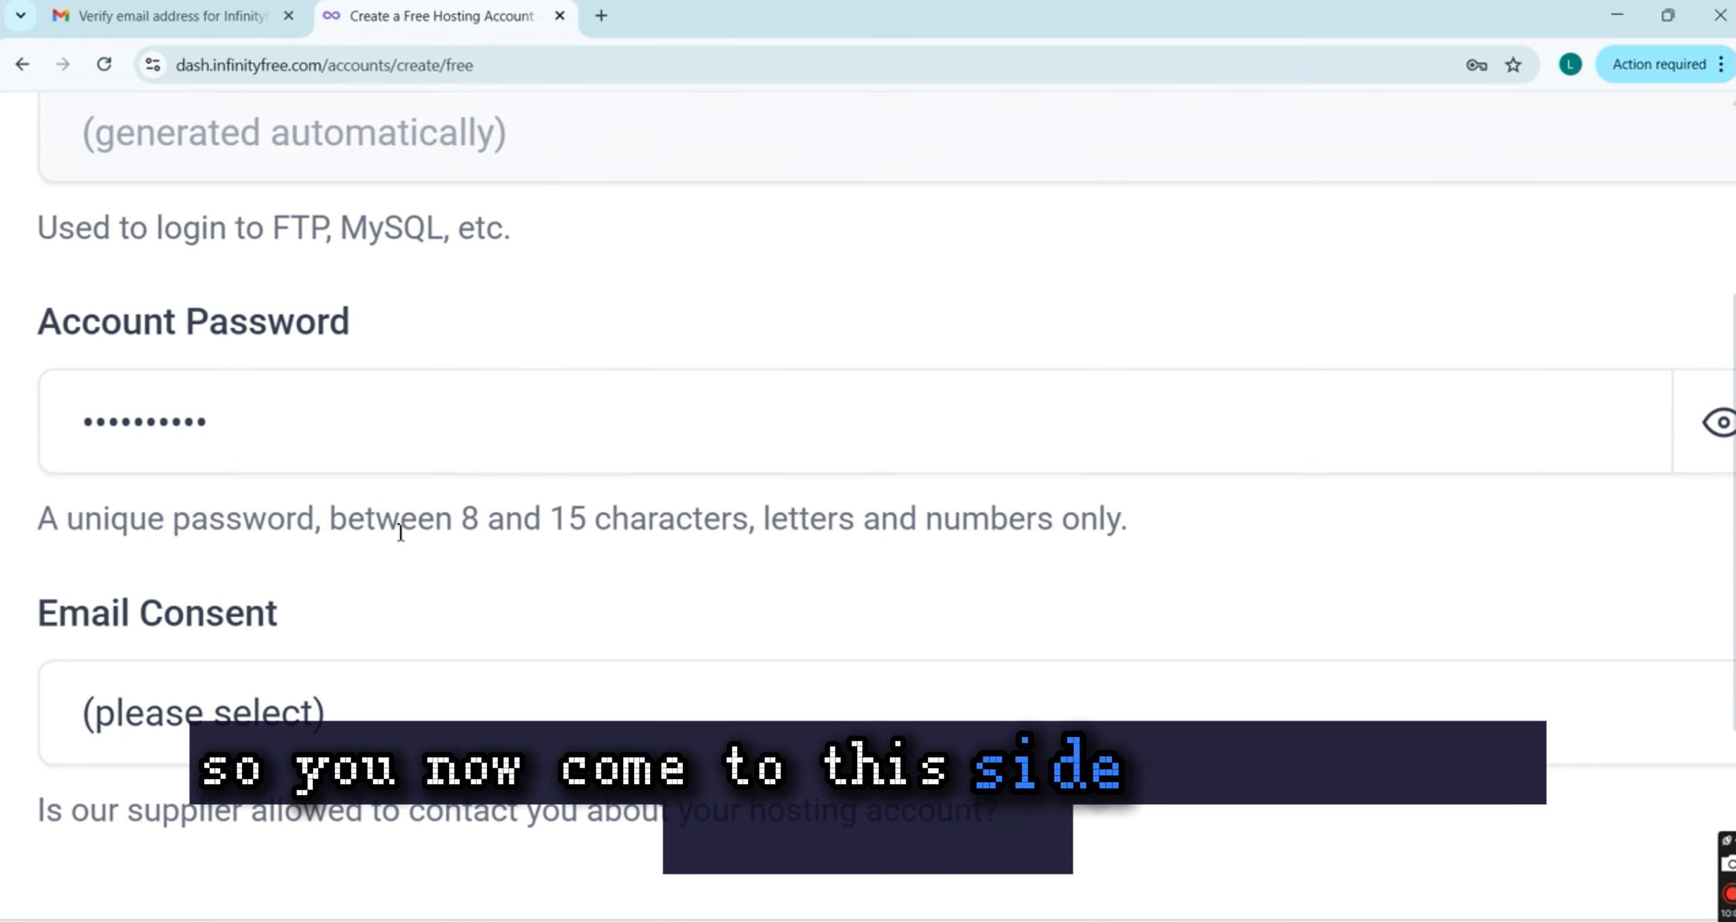
scroll(399, 531, "left", 4)
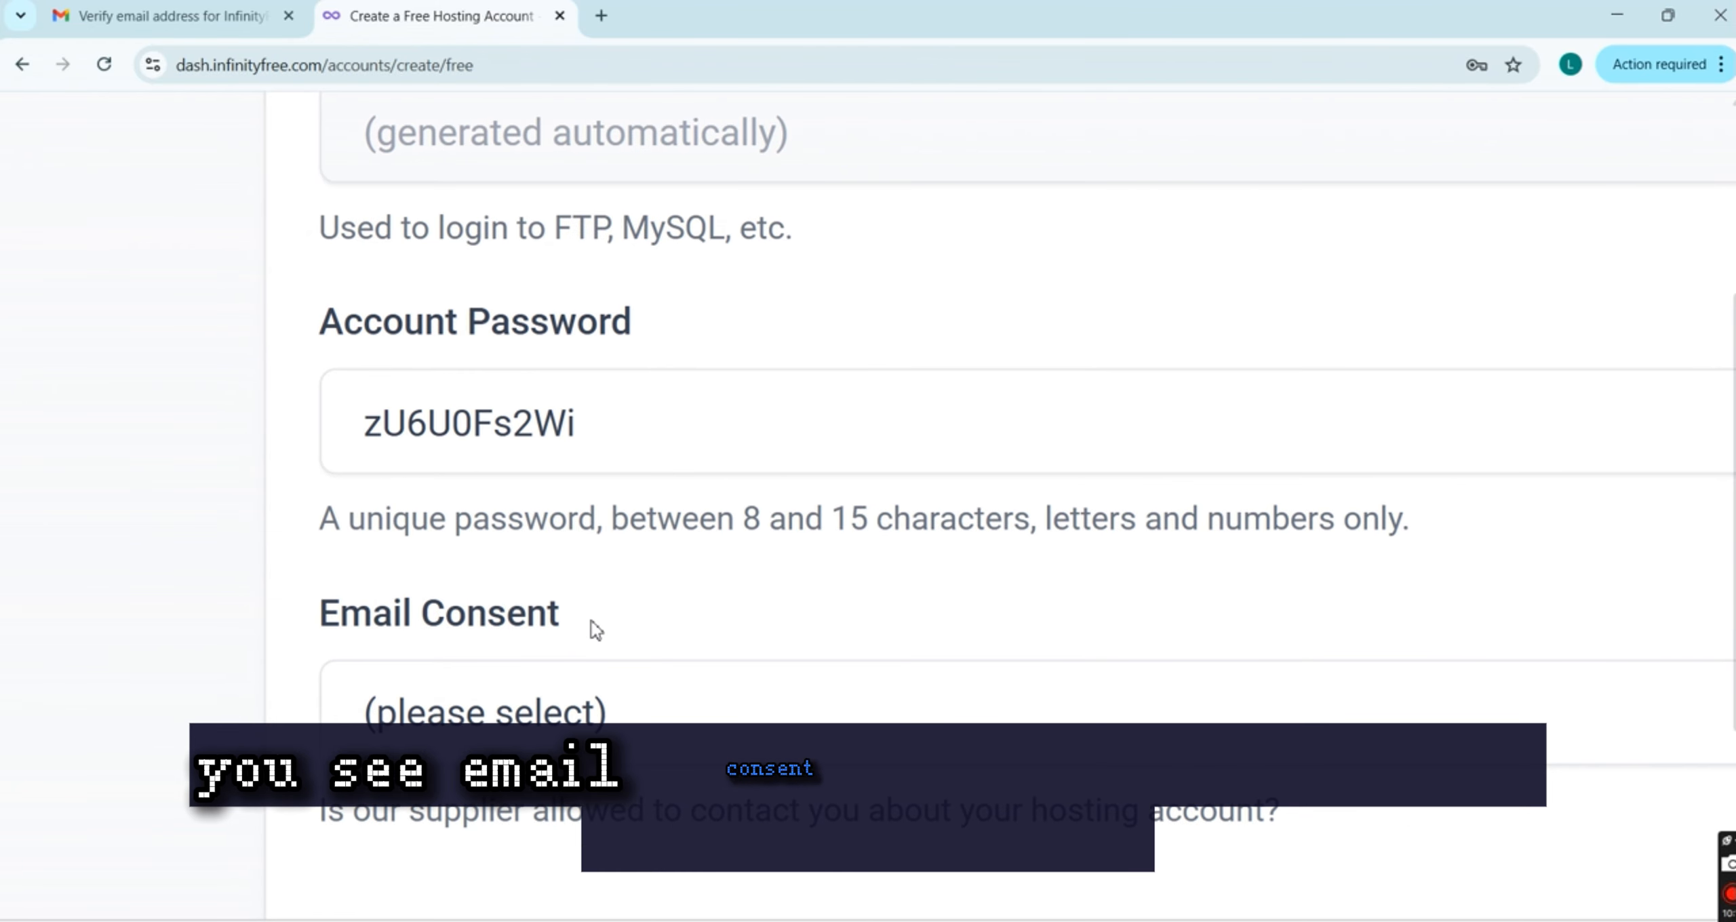
left_click_drag(594, 627, 305, 630)
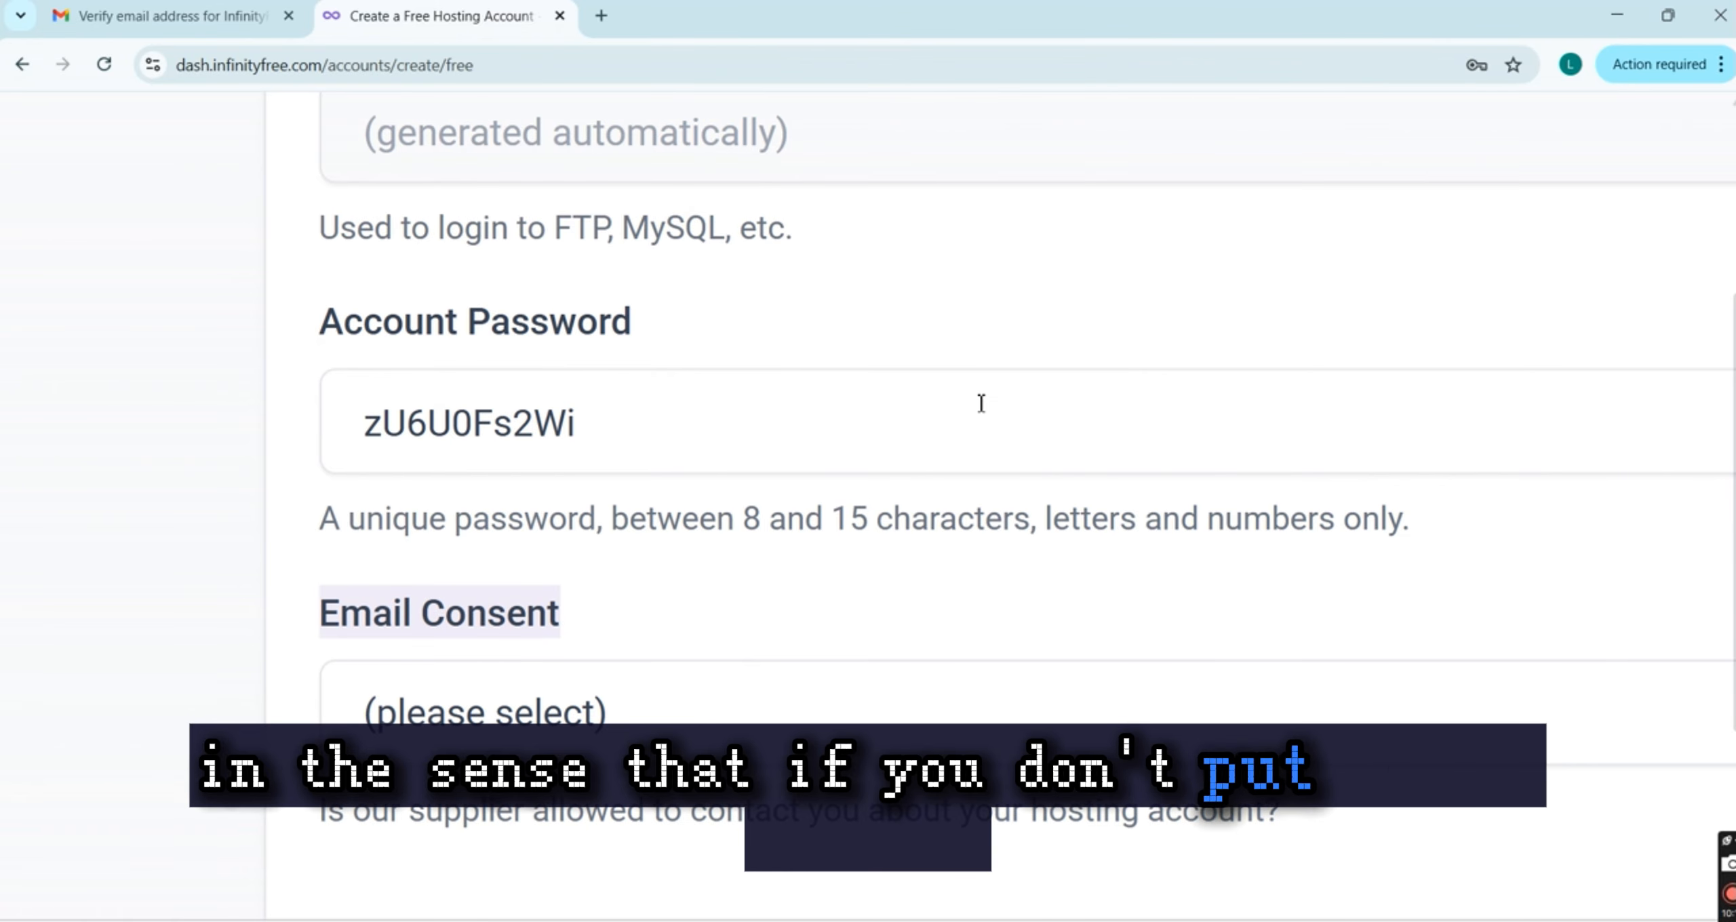
scroll(1124, 438, "right", 5)
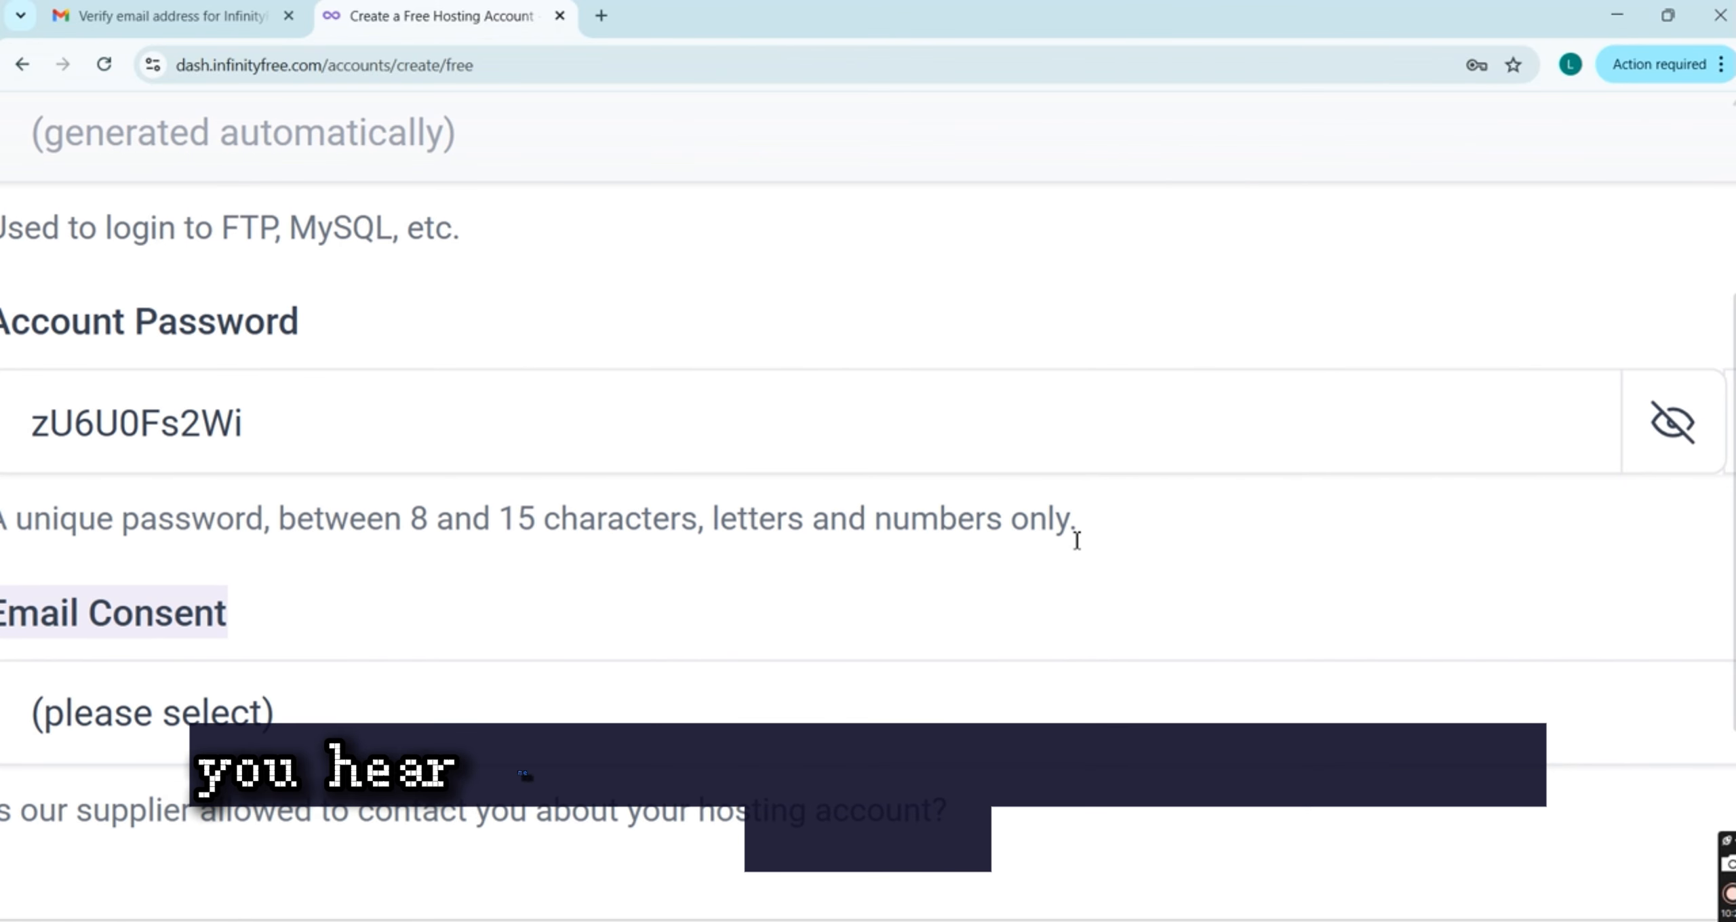
Return to the Chrome window with the hosting account form
key("super+Tab")
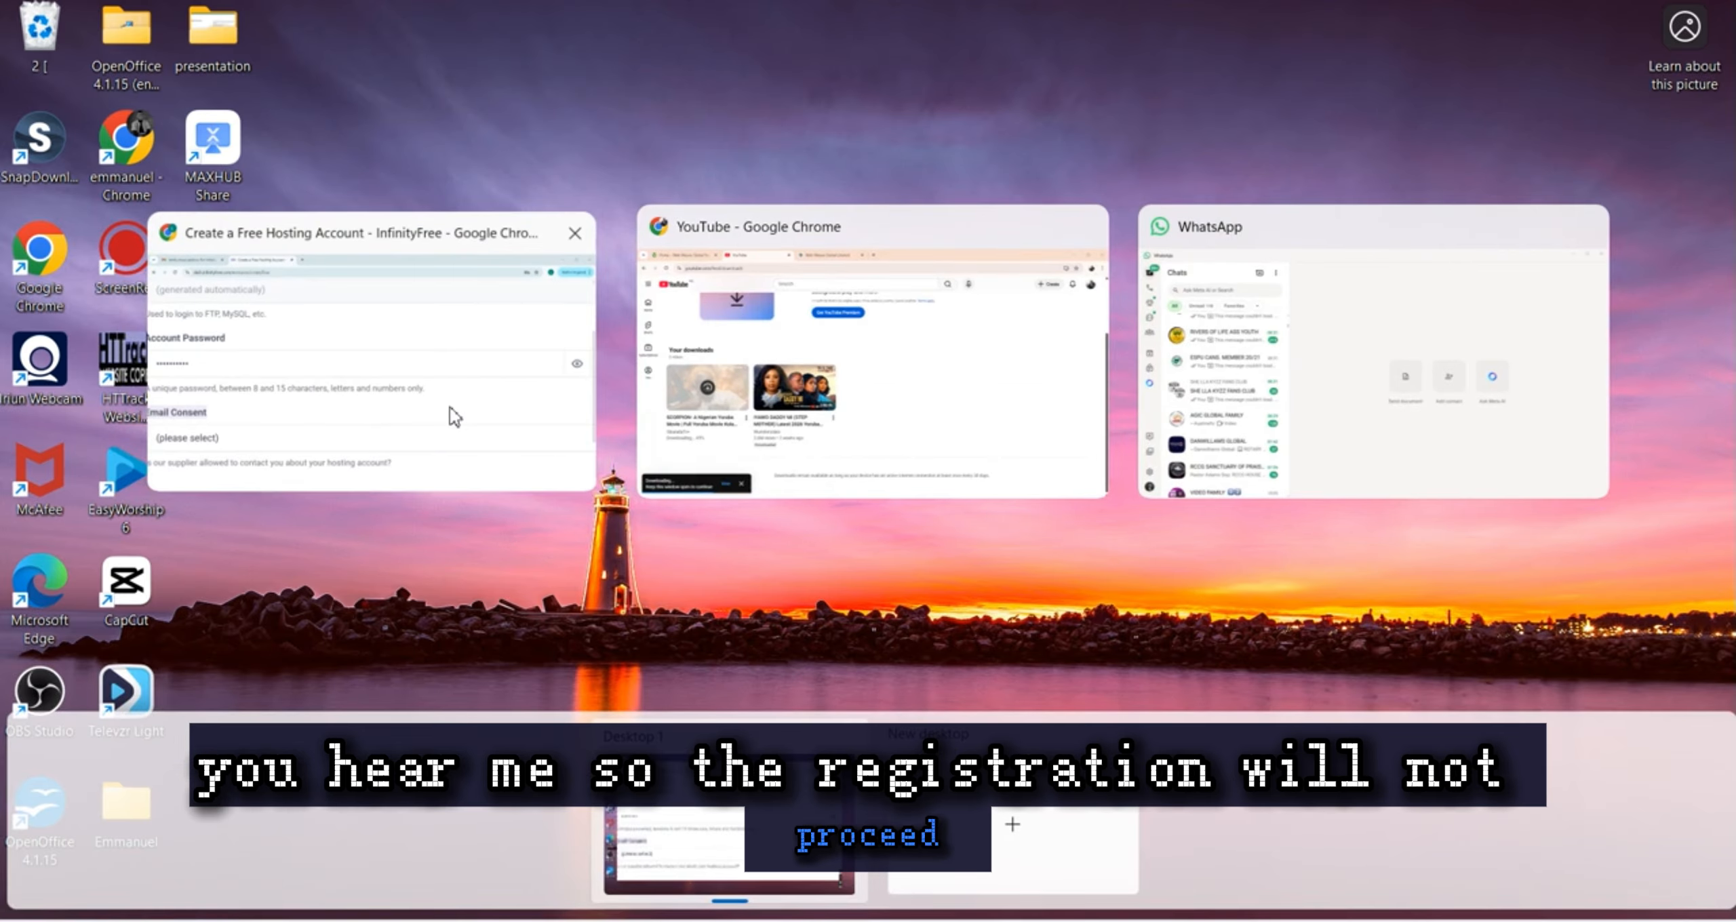
left_click(453, 411)
scroll(608, 559, "left", 4)
scroll(608, 558, "down", 2)
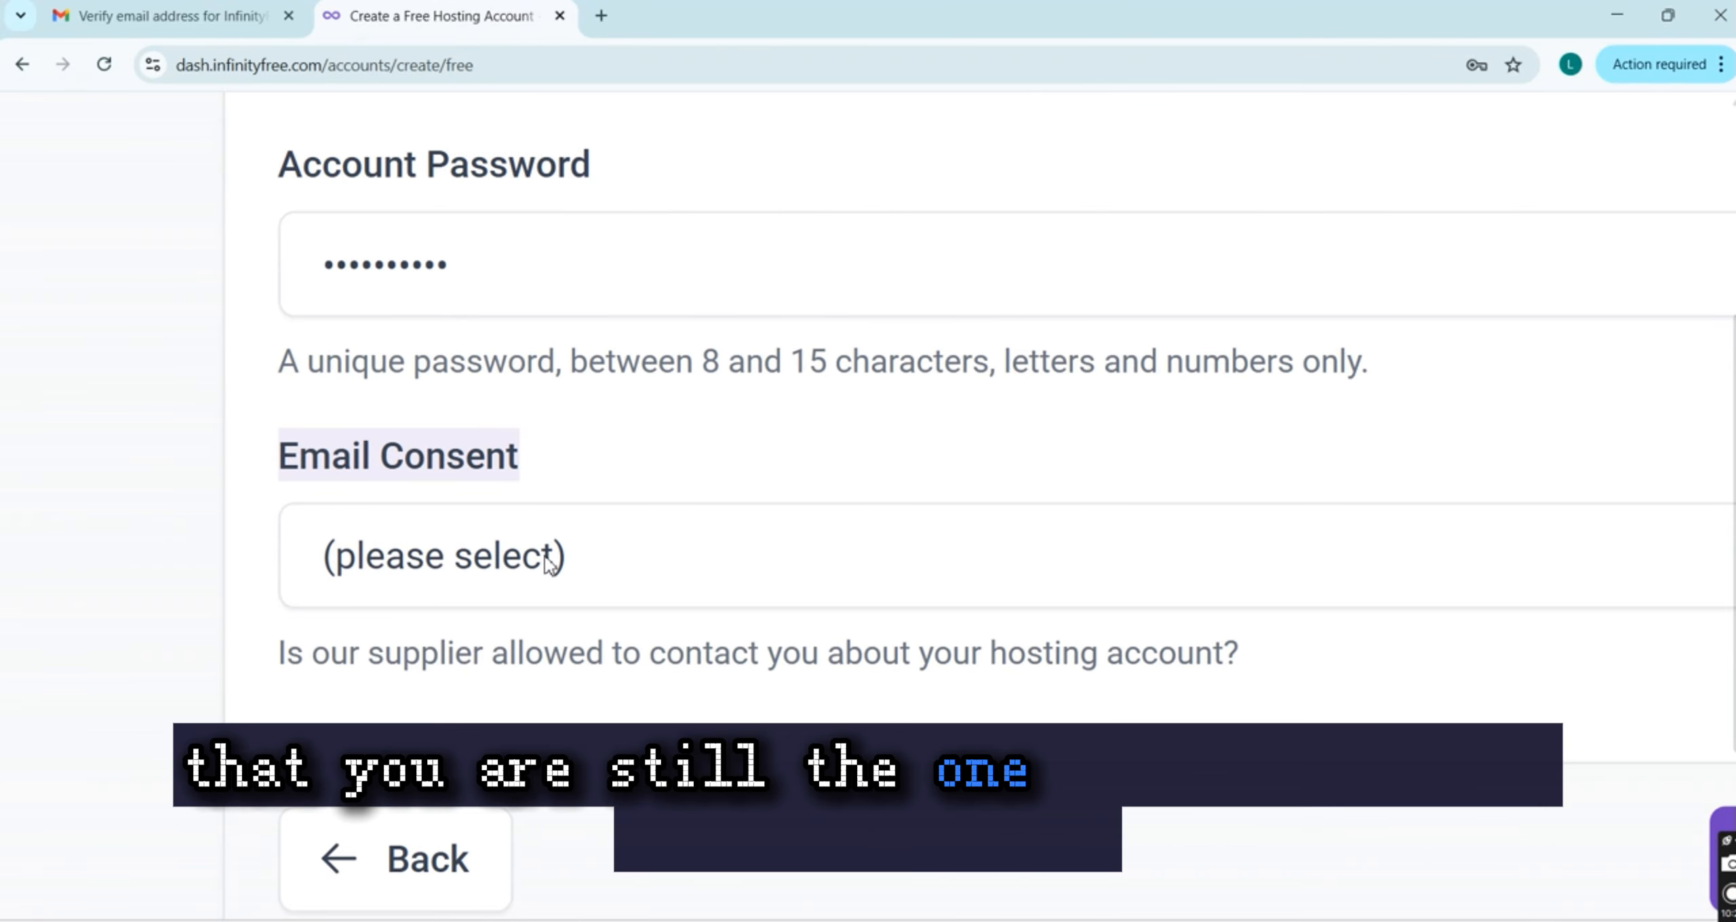
Set Email Consent to I Approve
left_click(685, 555)
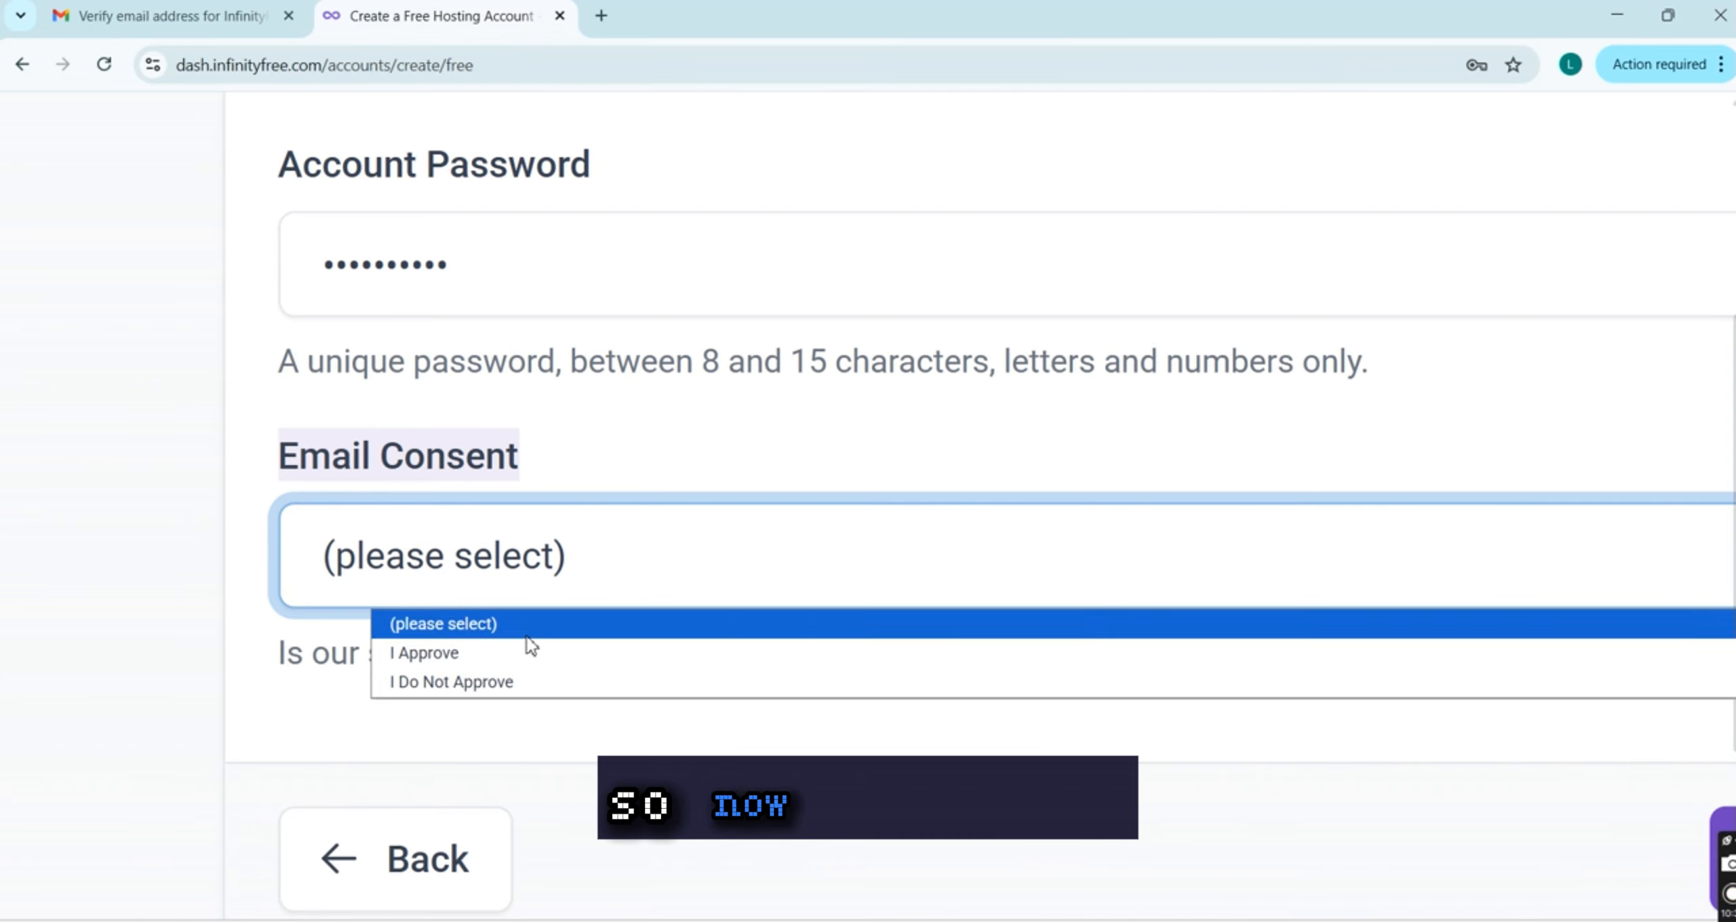
left_click(505, 653)
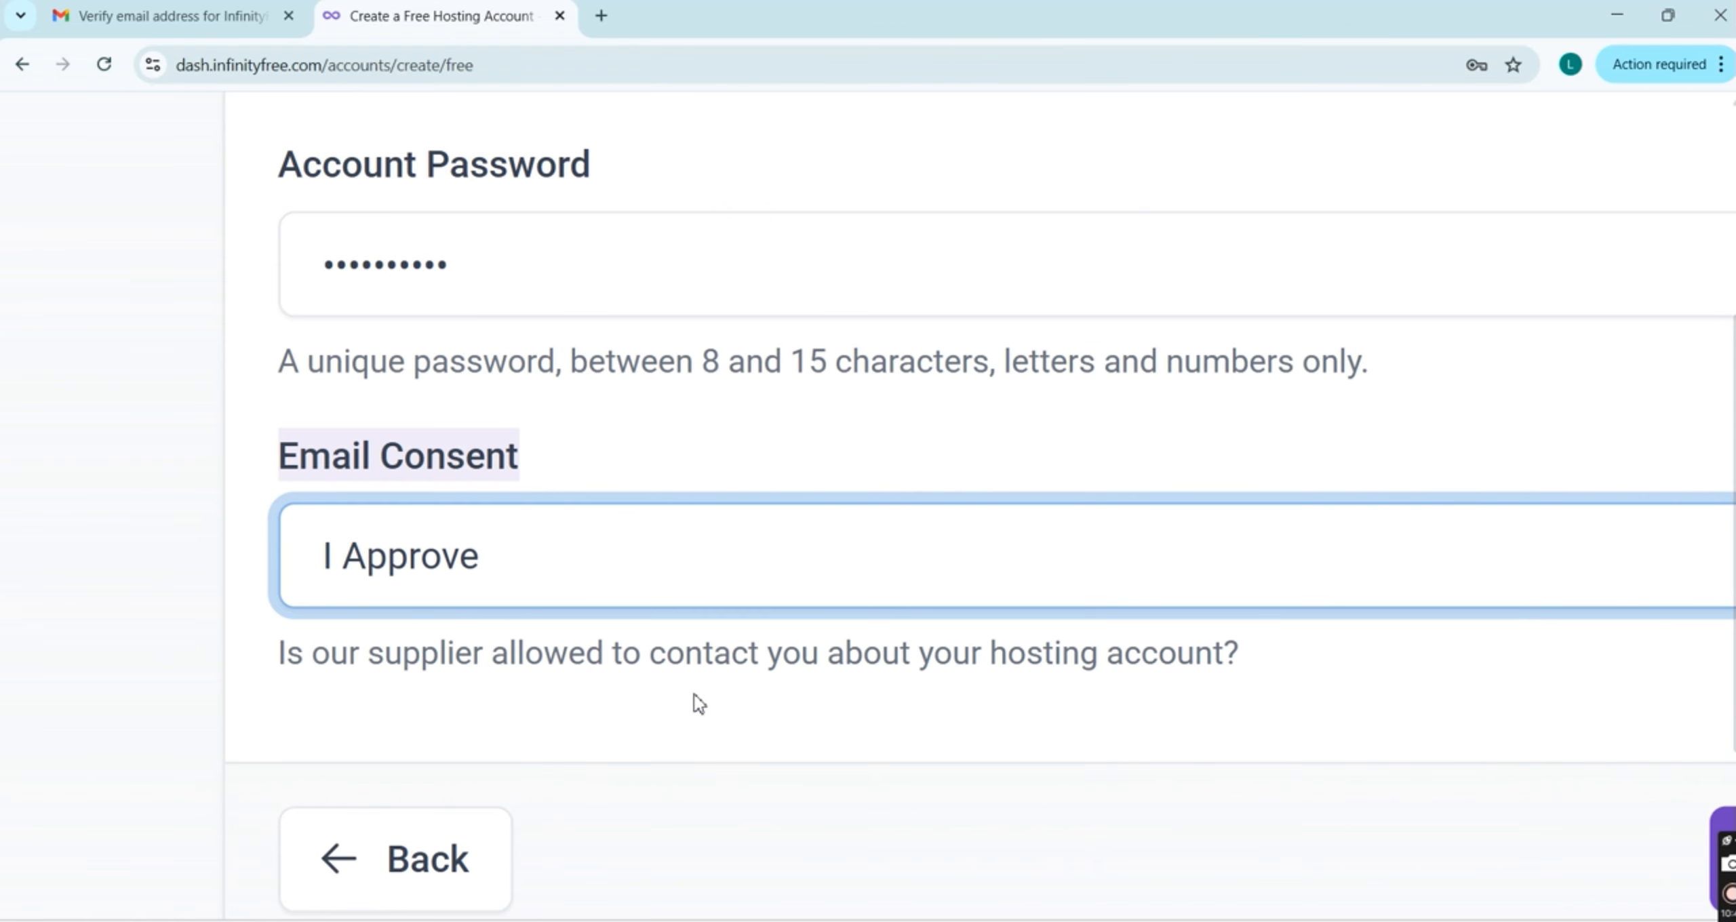
scroll(695, 695, "down", 5)
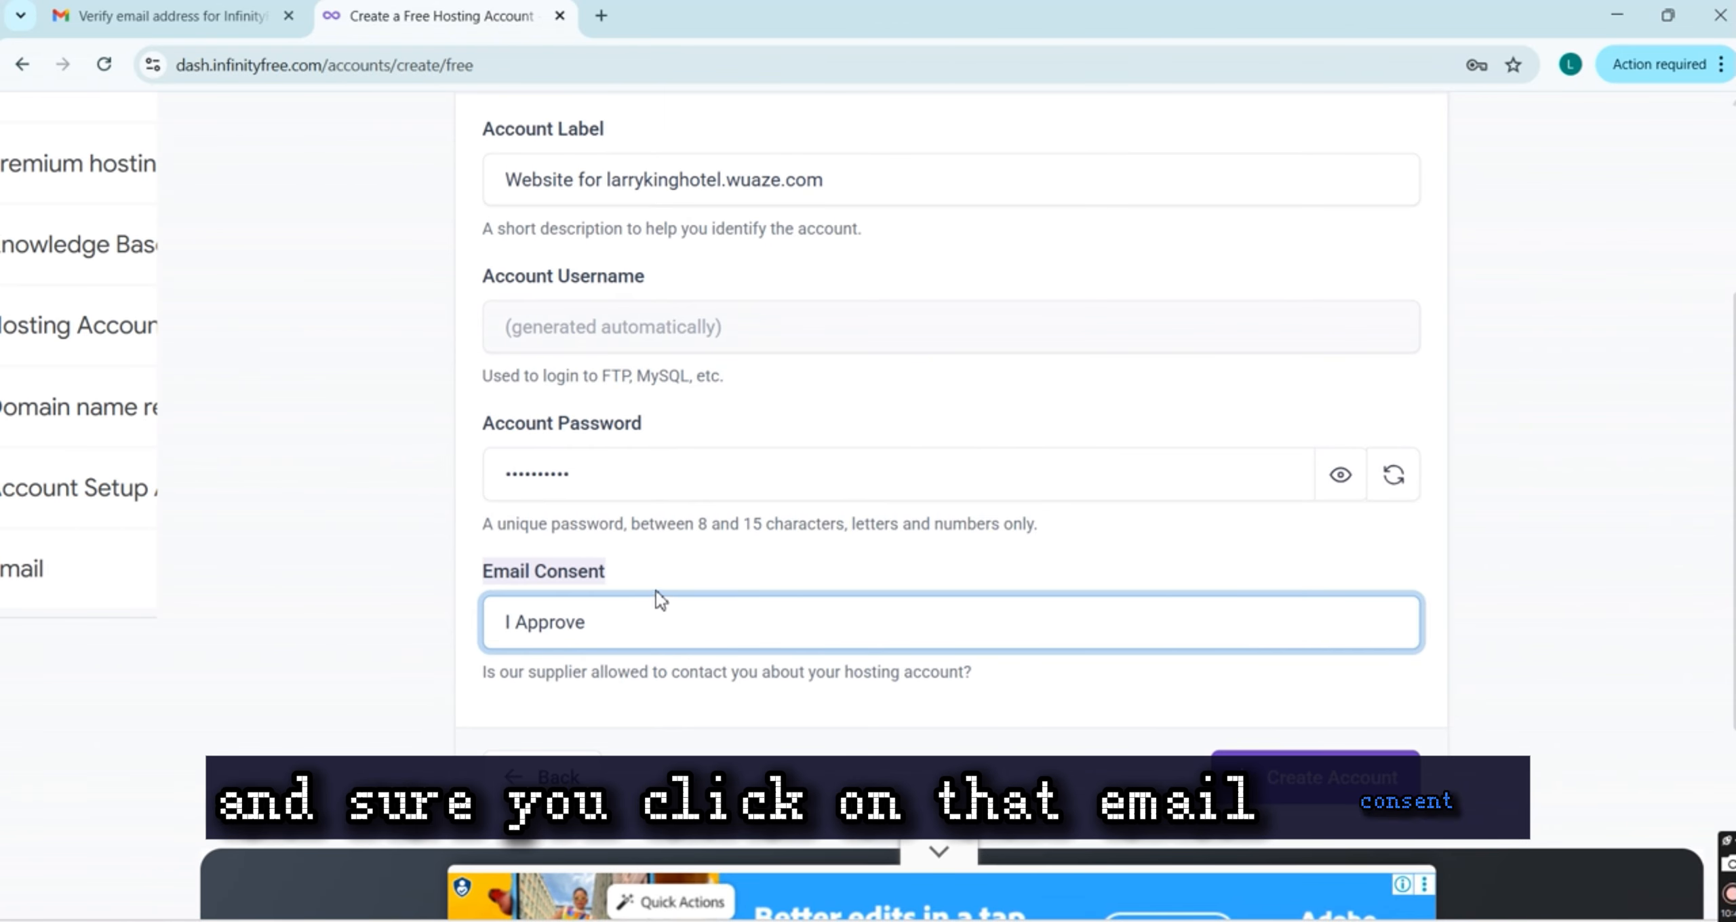
left_click(799, 731)
scroll(727, 733, "up", 5)
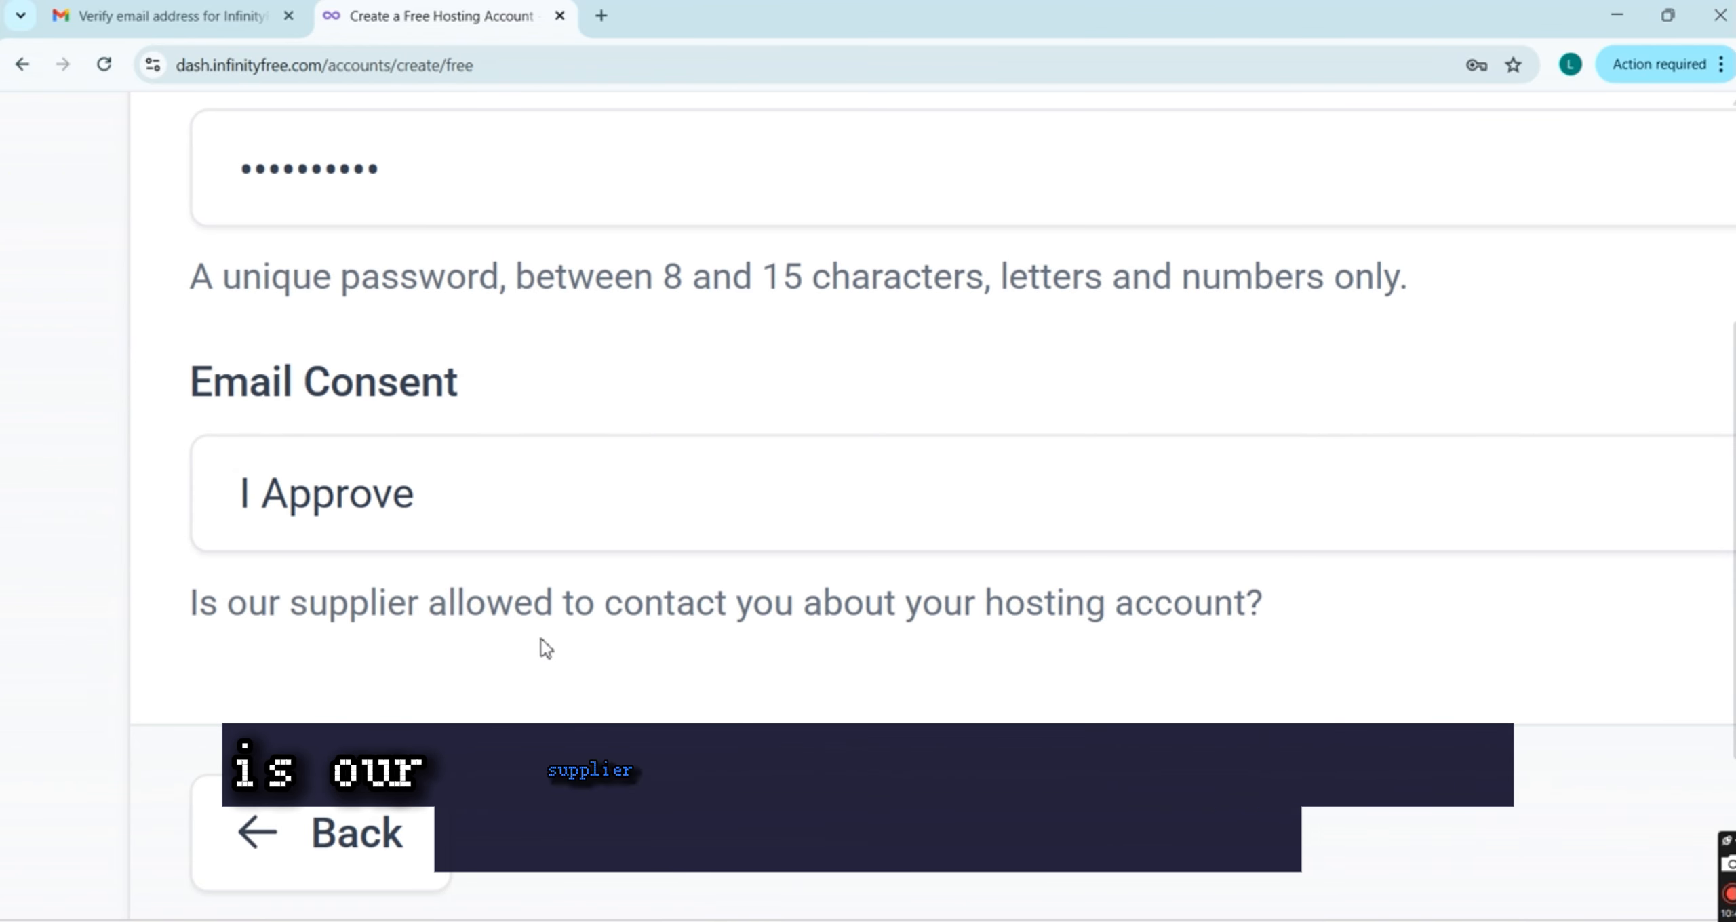
scroll(873, 674, "down", 3)
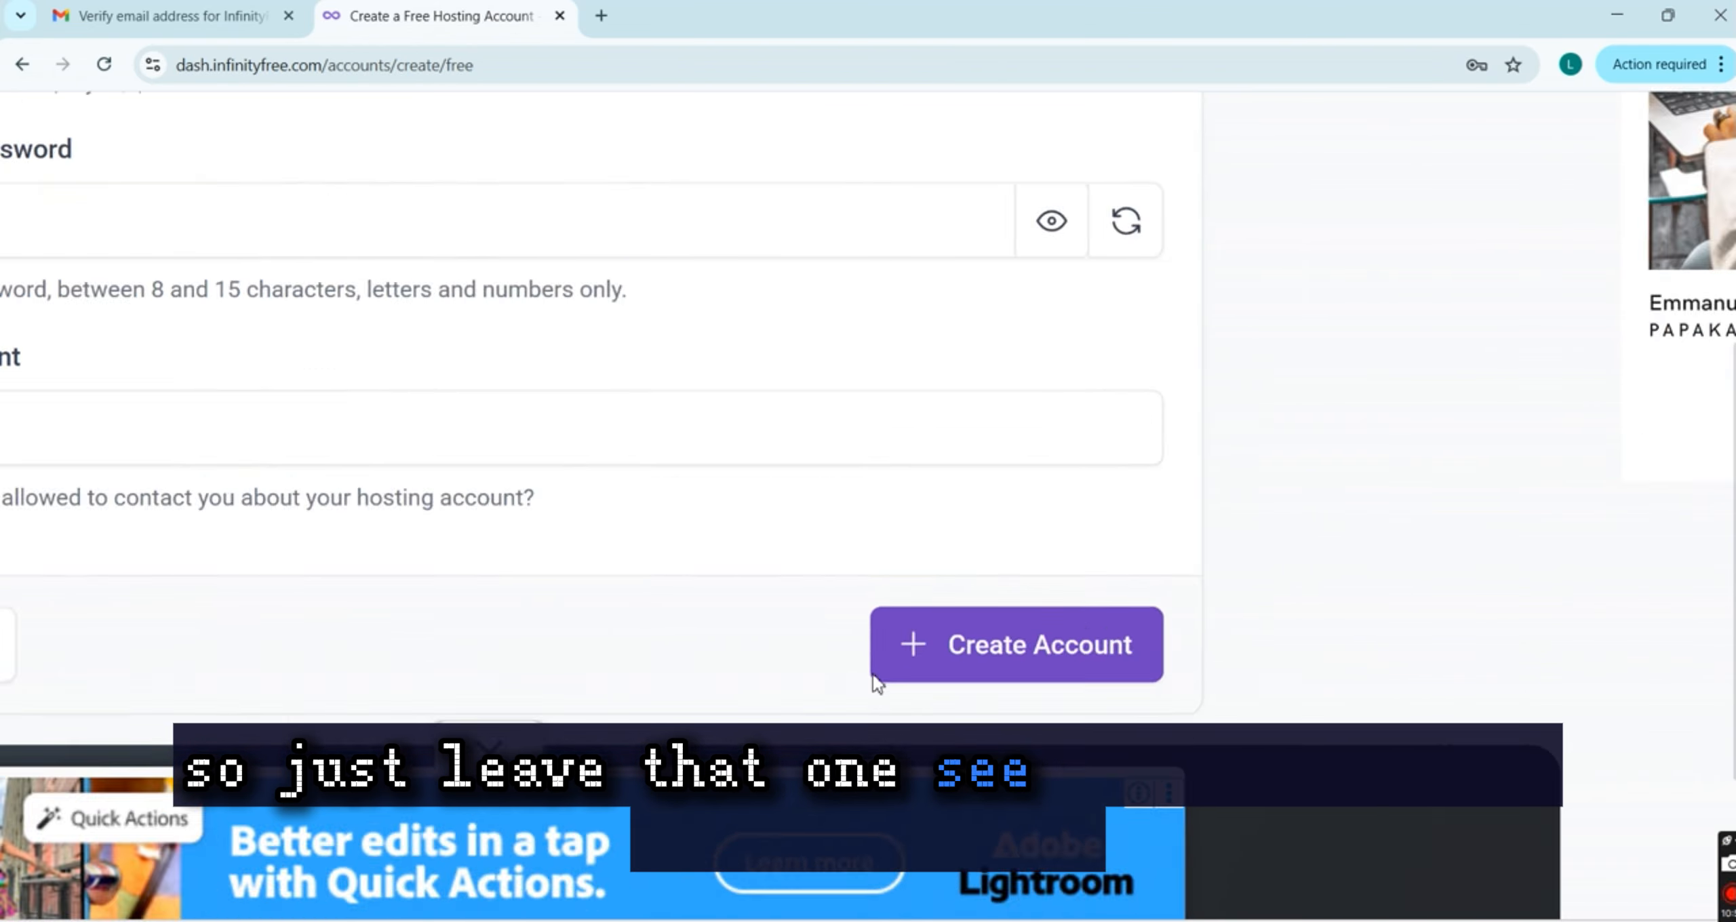
scroll(866, 673, "up", 1)
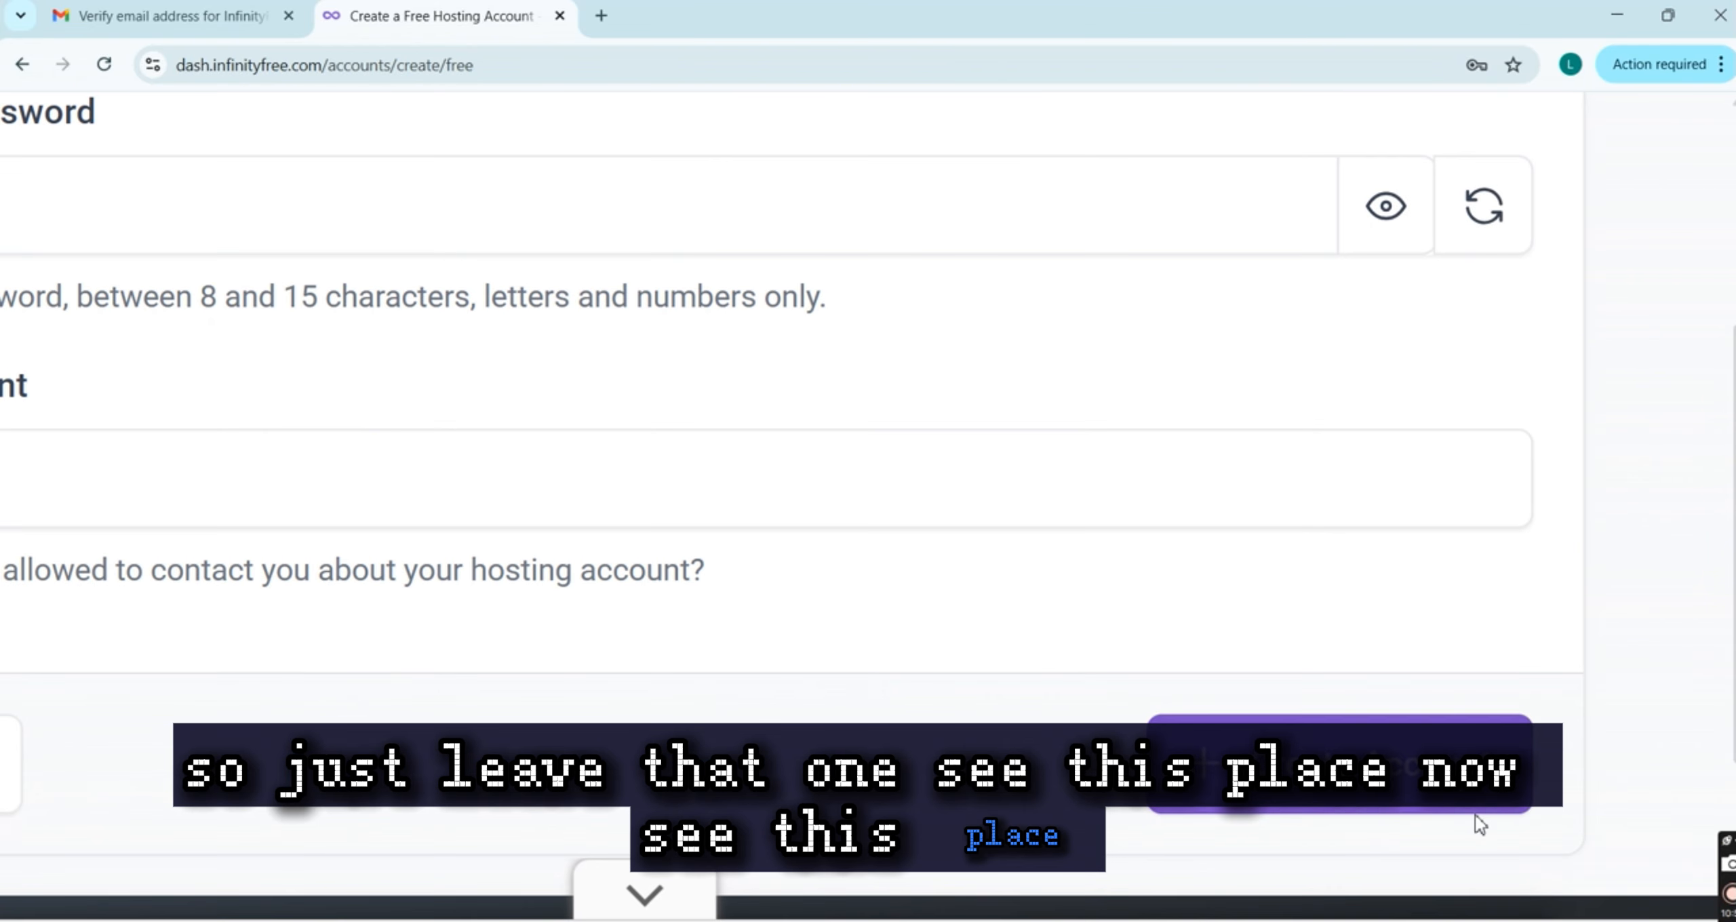
Submit Create Account, save the password in Chrome, and wait for setup to finish
left_click(1416, 784)
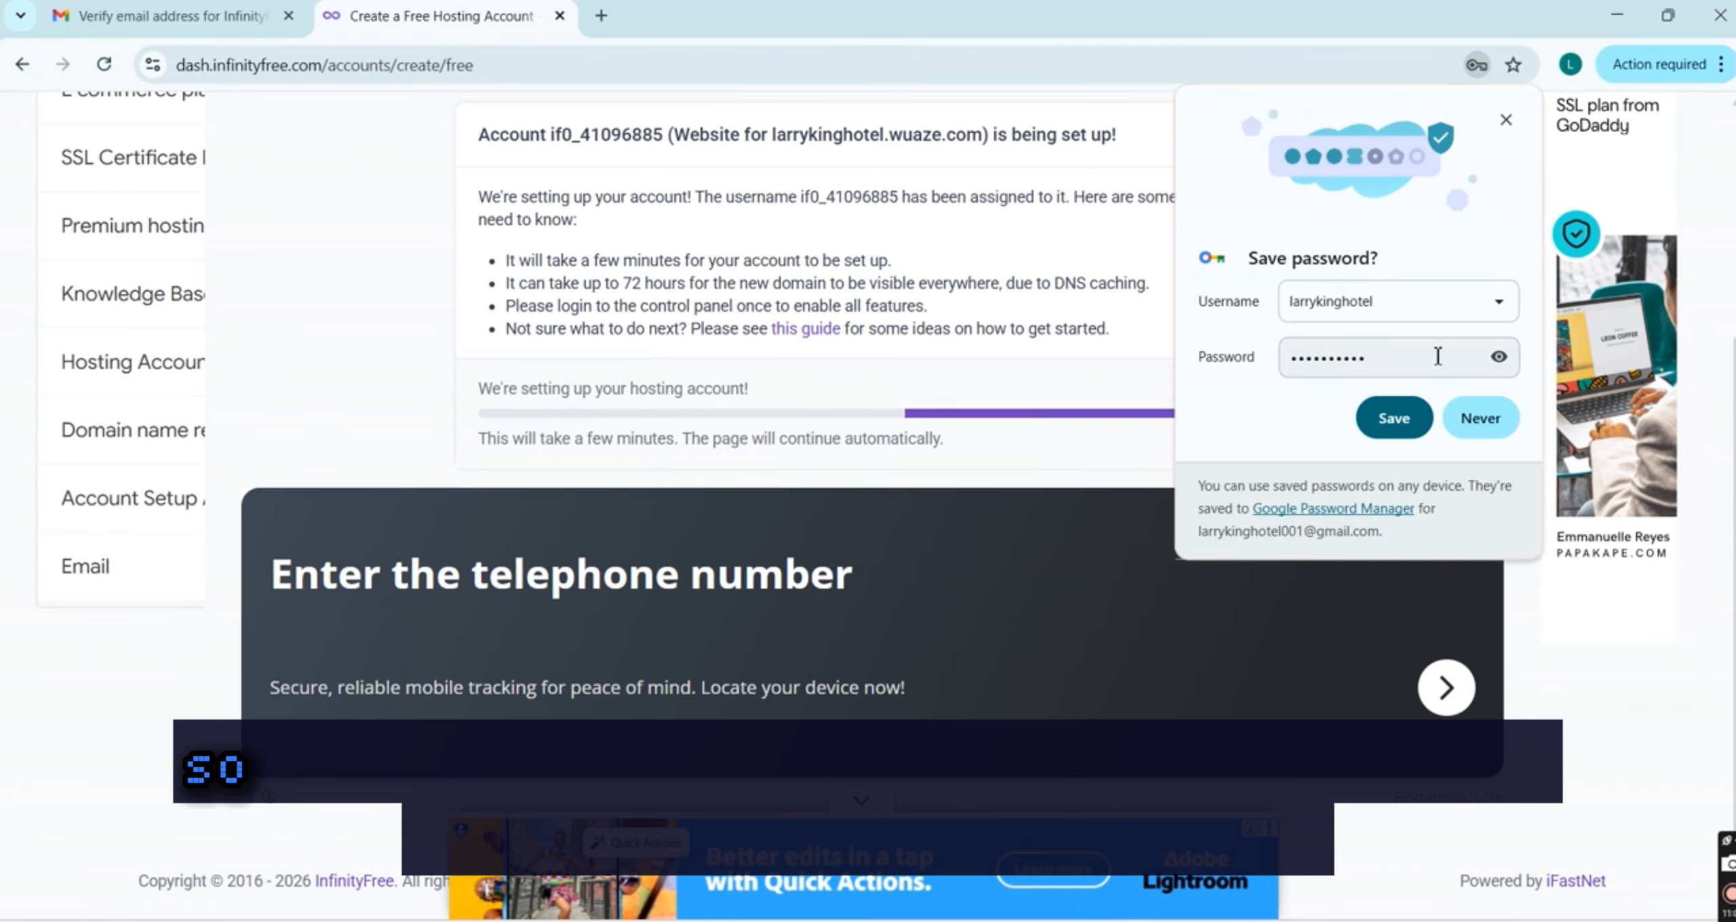
left_click(1402, 416)
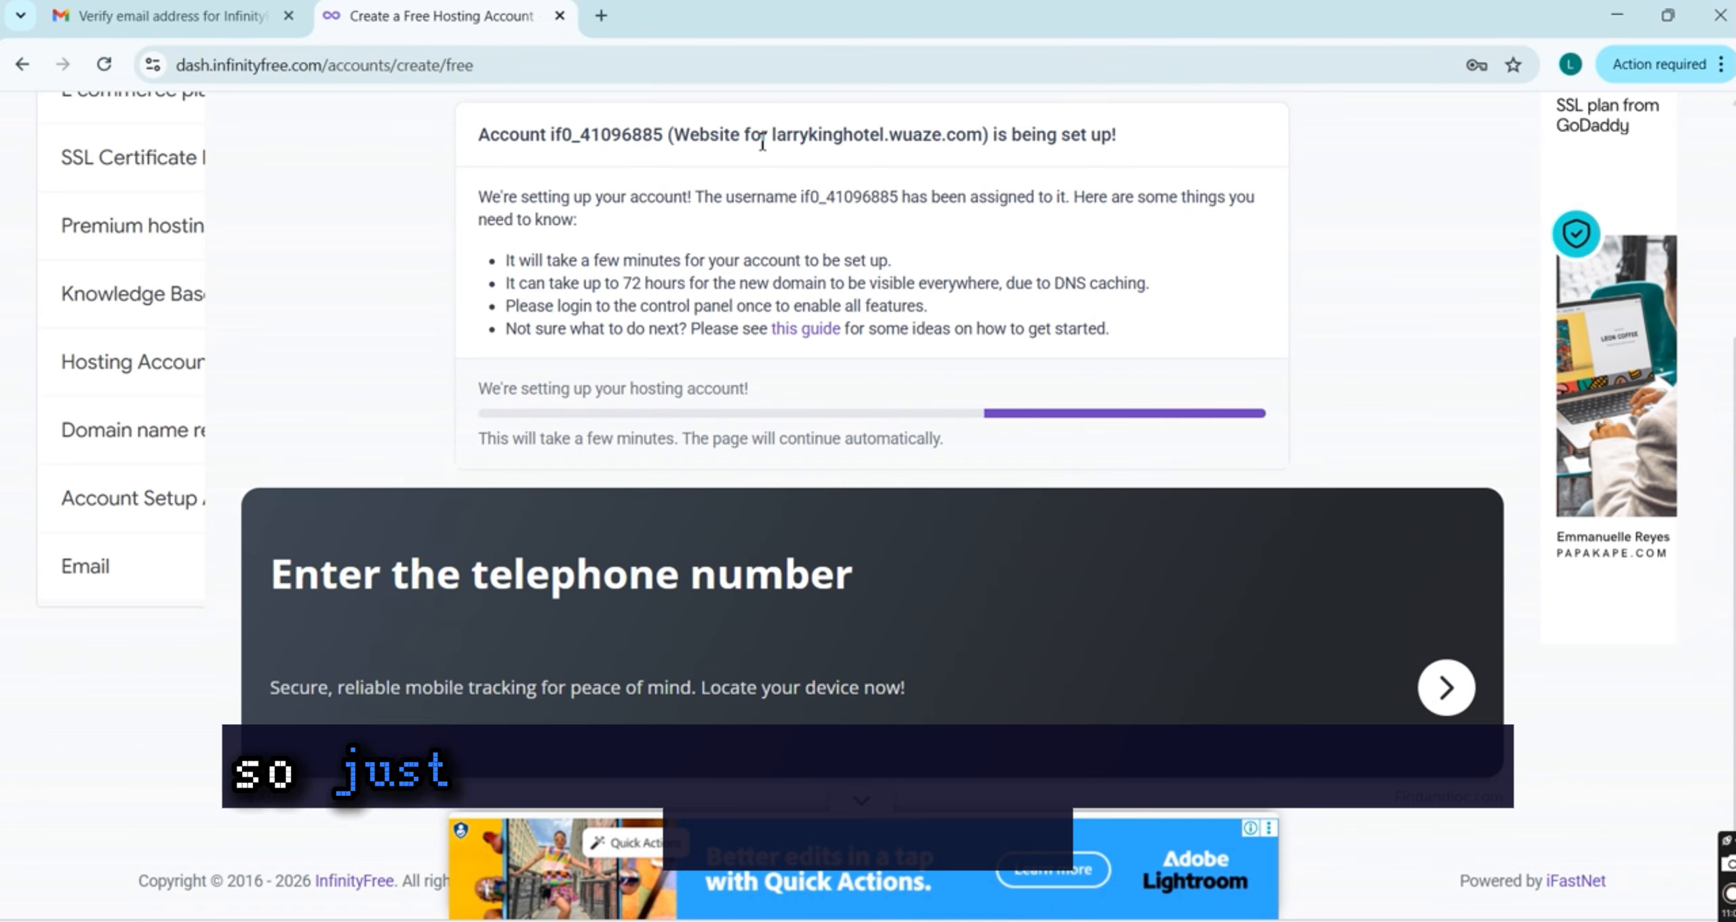
scroll(762, 141, "up", 1)
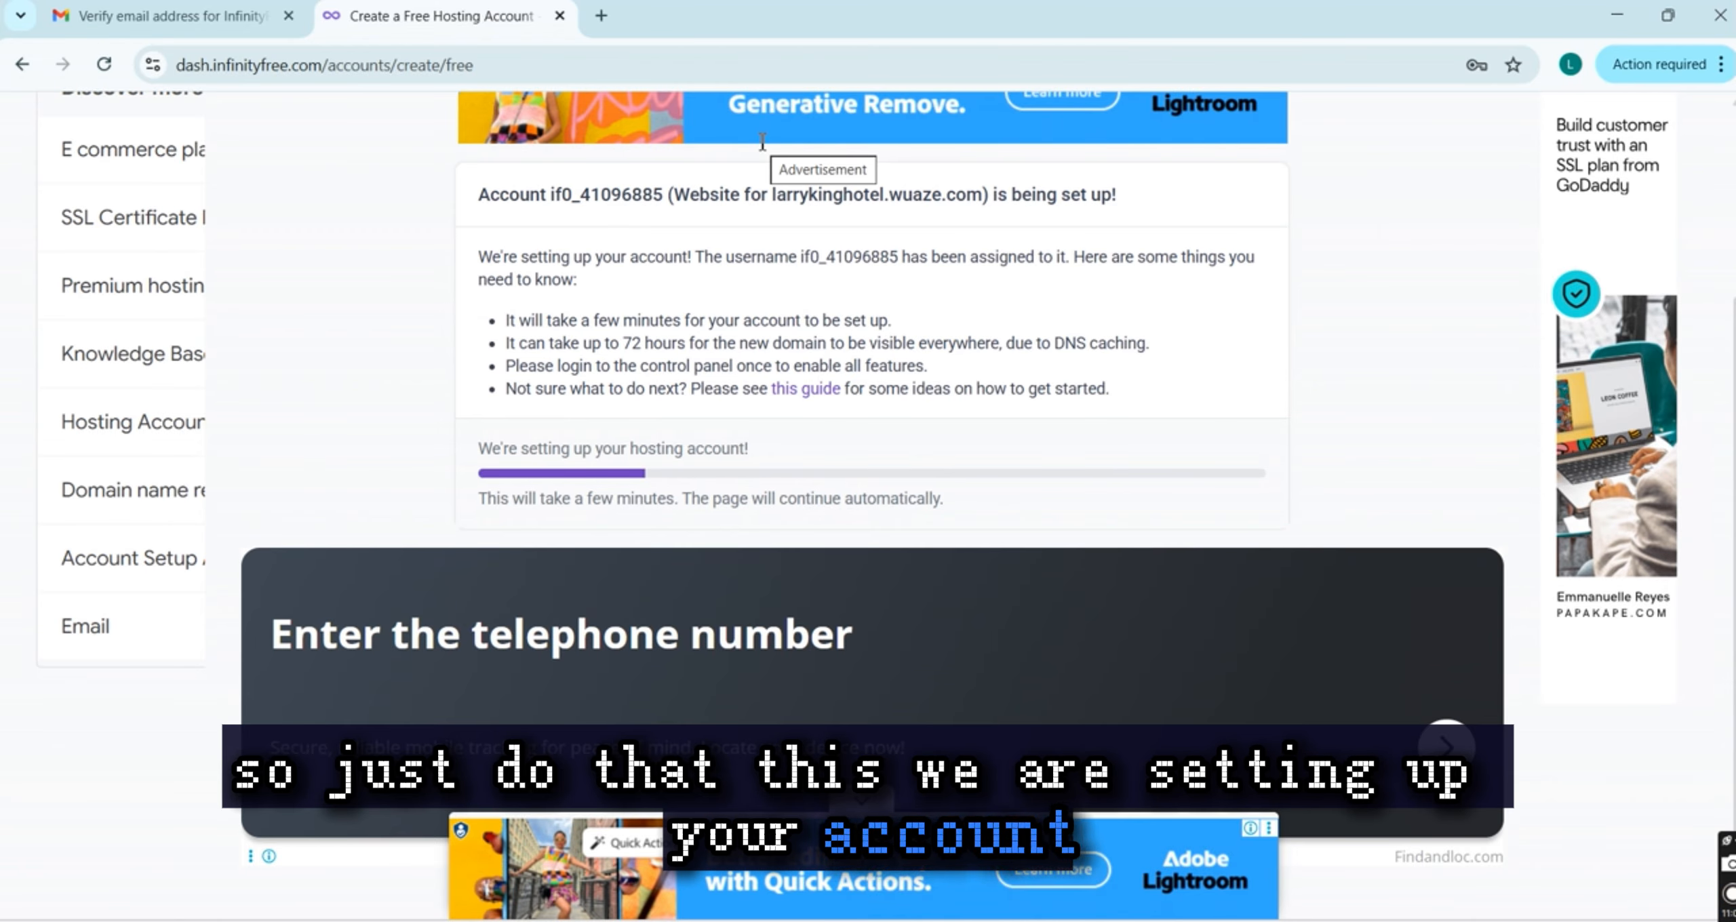
scroll(927, 204, "up", 1)
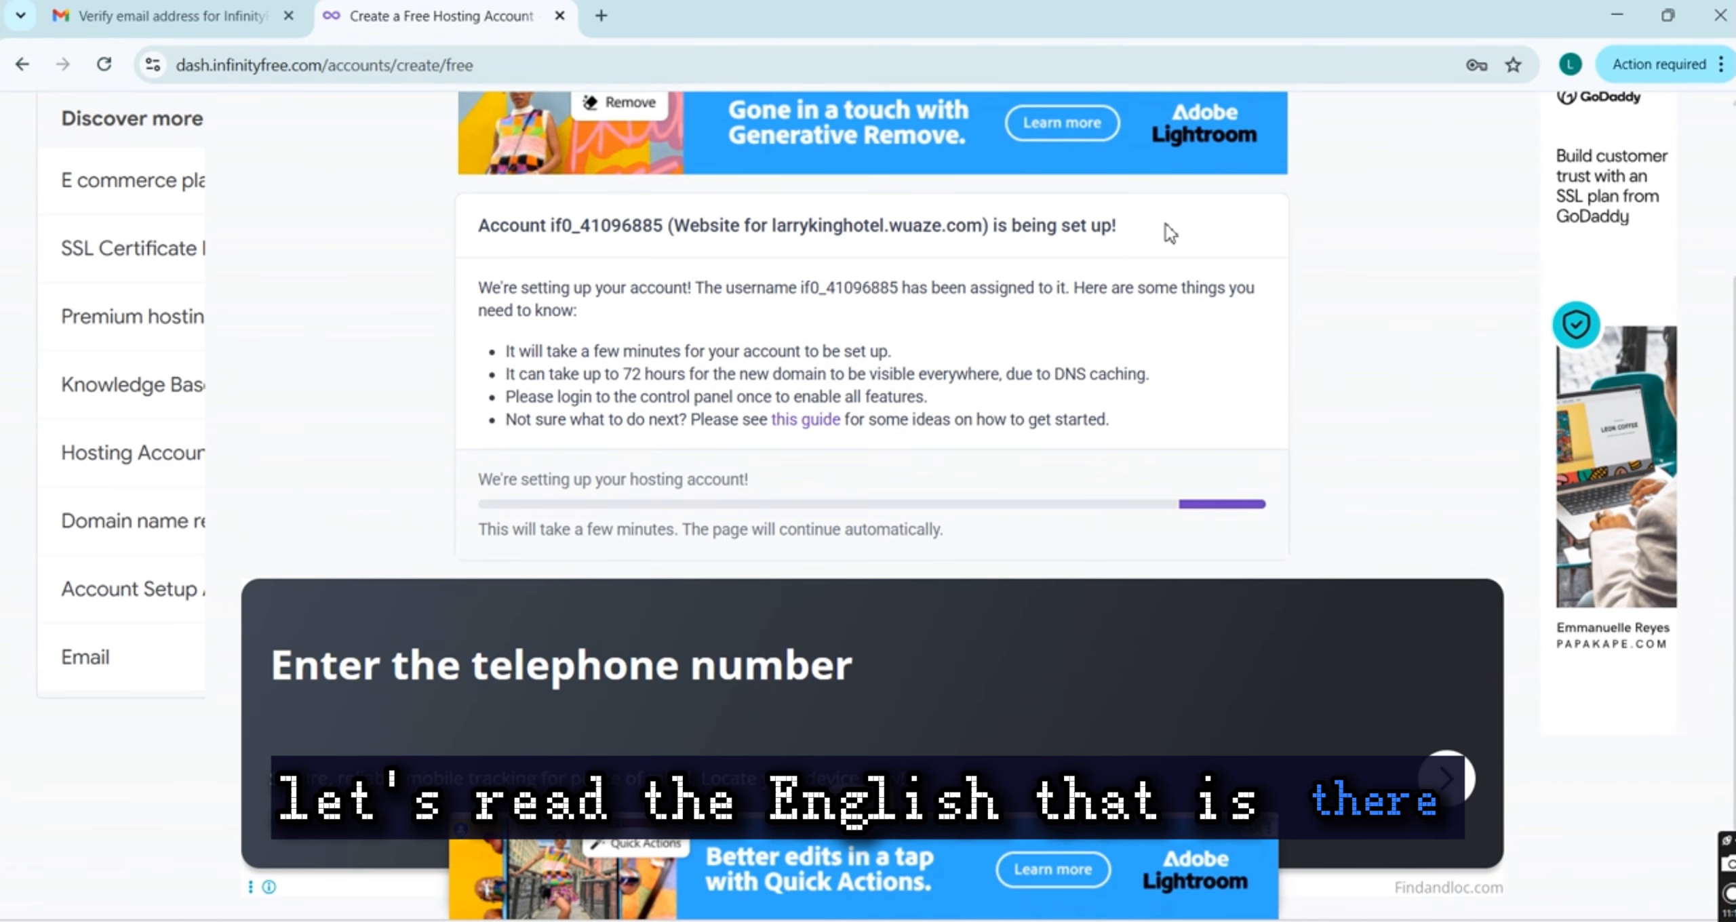
scroll(1349, 256, "up", 5)
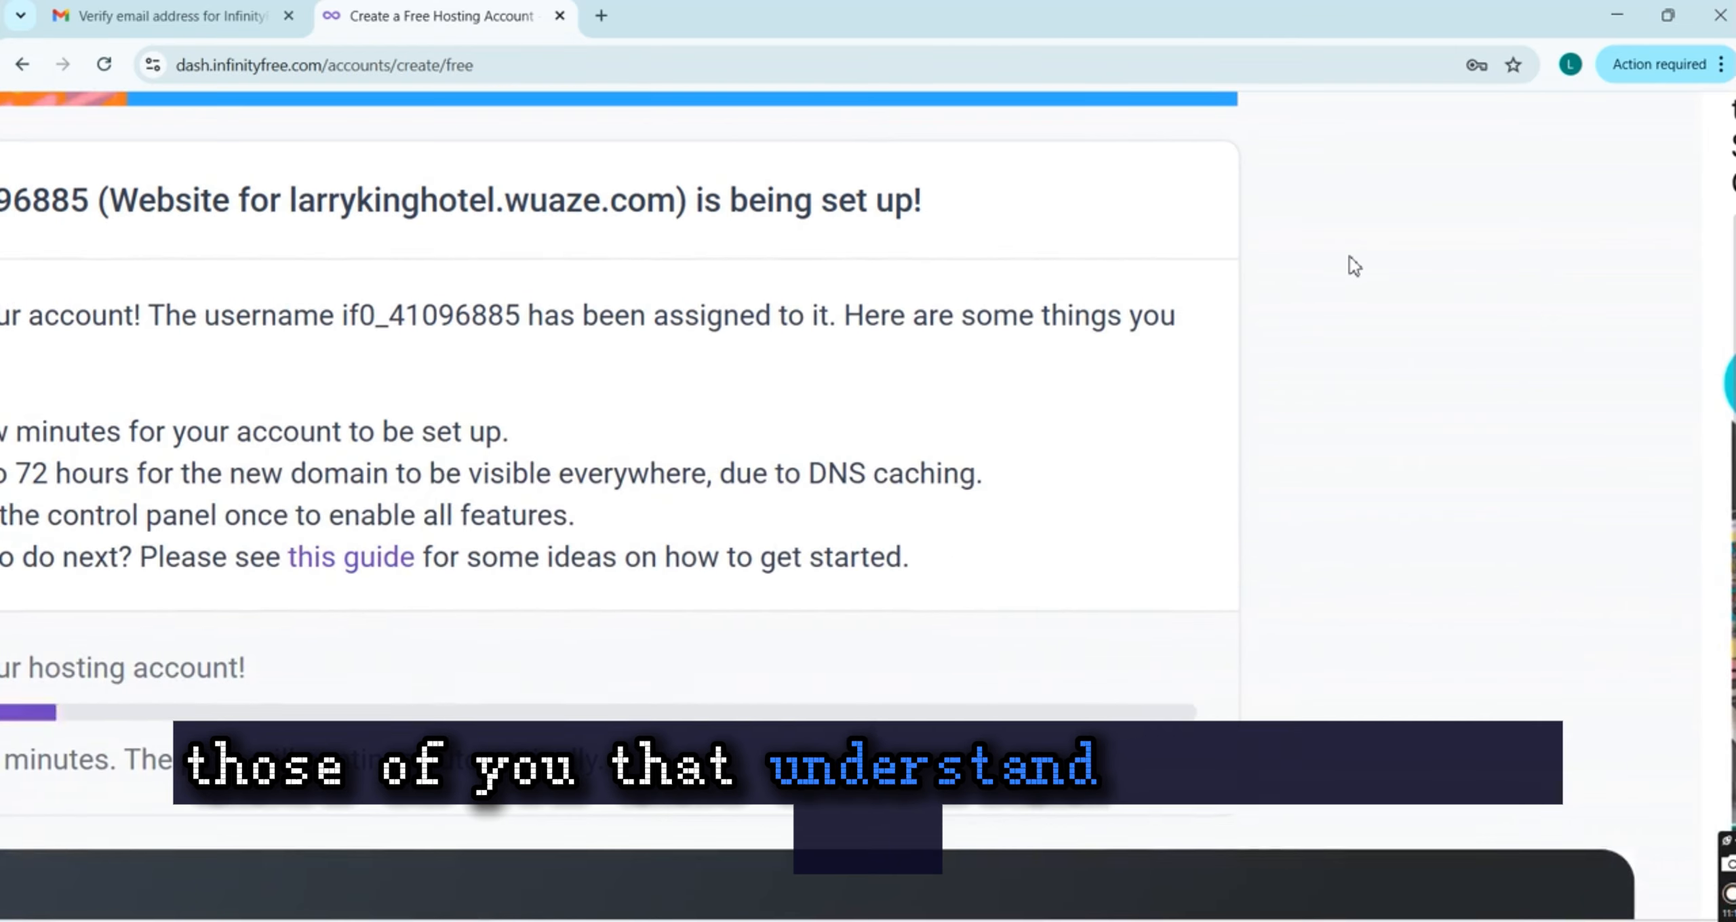
scroll(1055, 336, "left", 5)
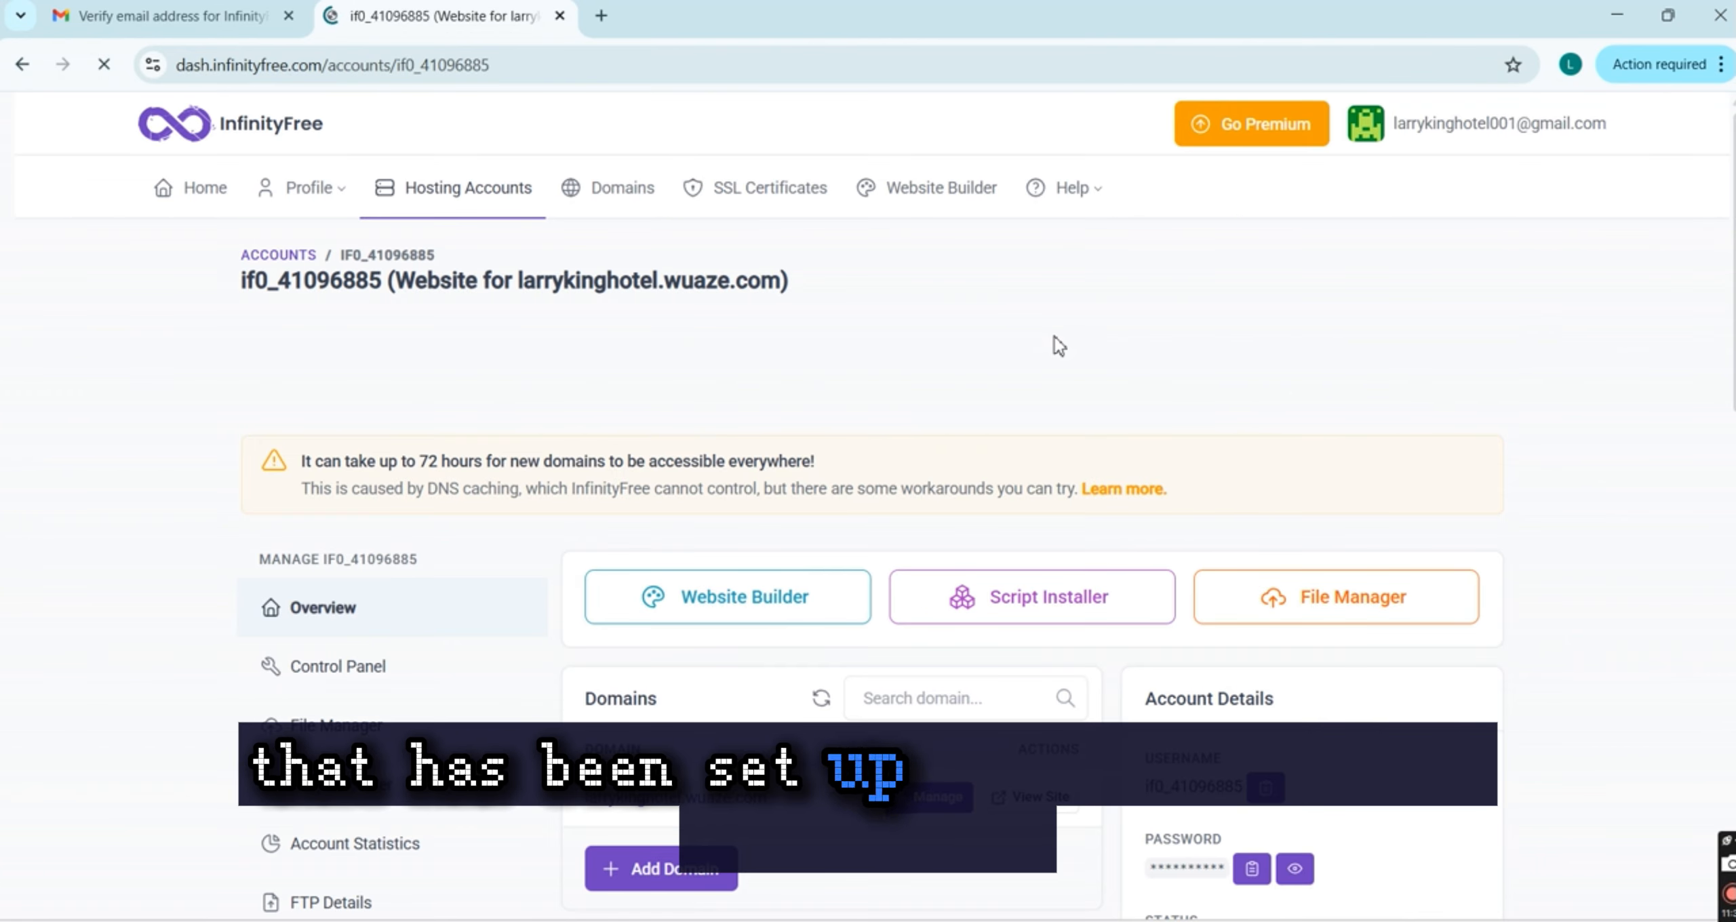
Open larrykinghotel.wuaze.com in a new tab with View Site
scroll(756, 436, "down", 3)
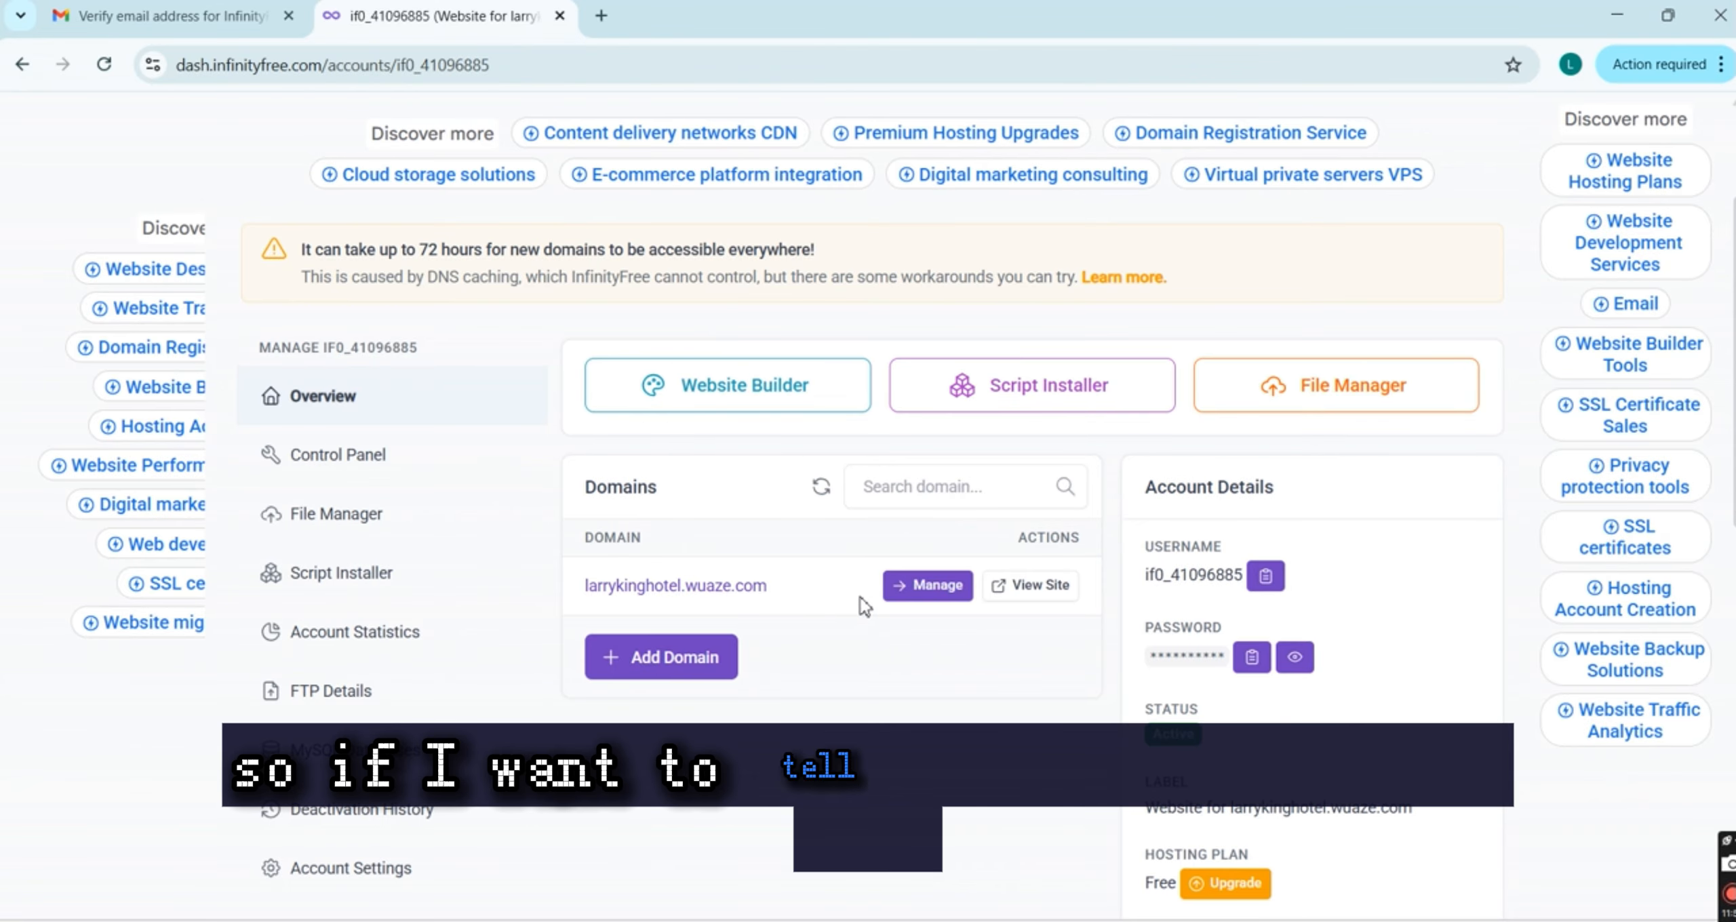
left_click(1040, 586)
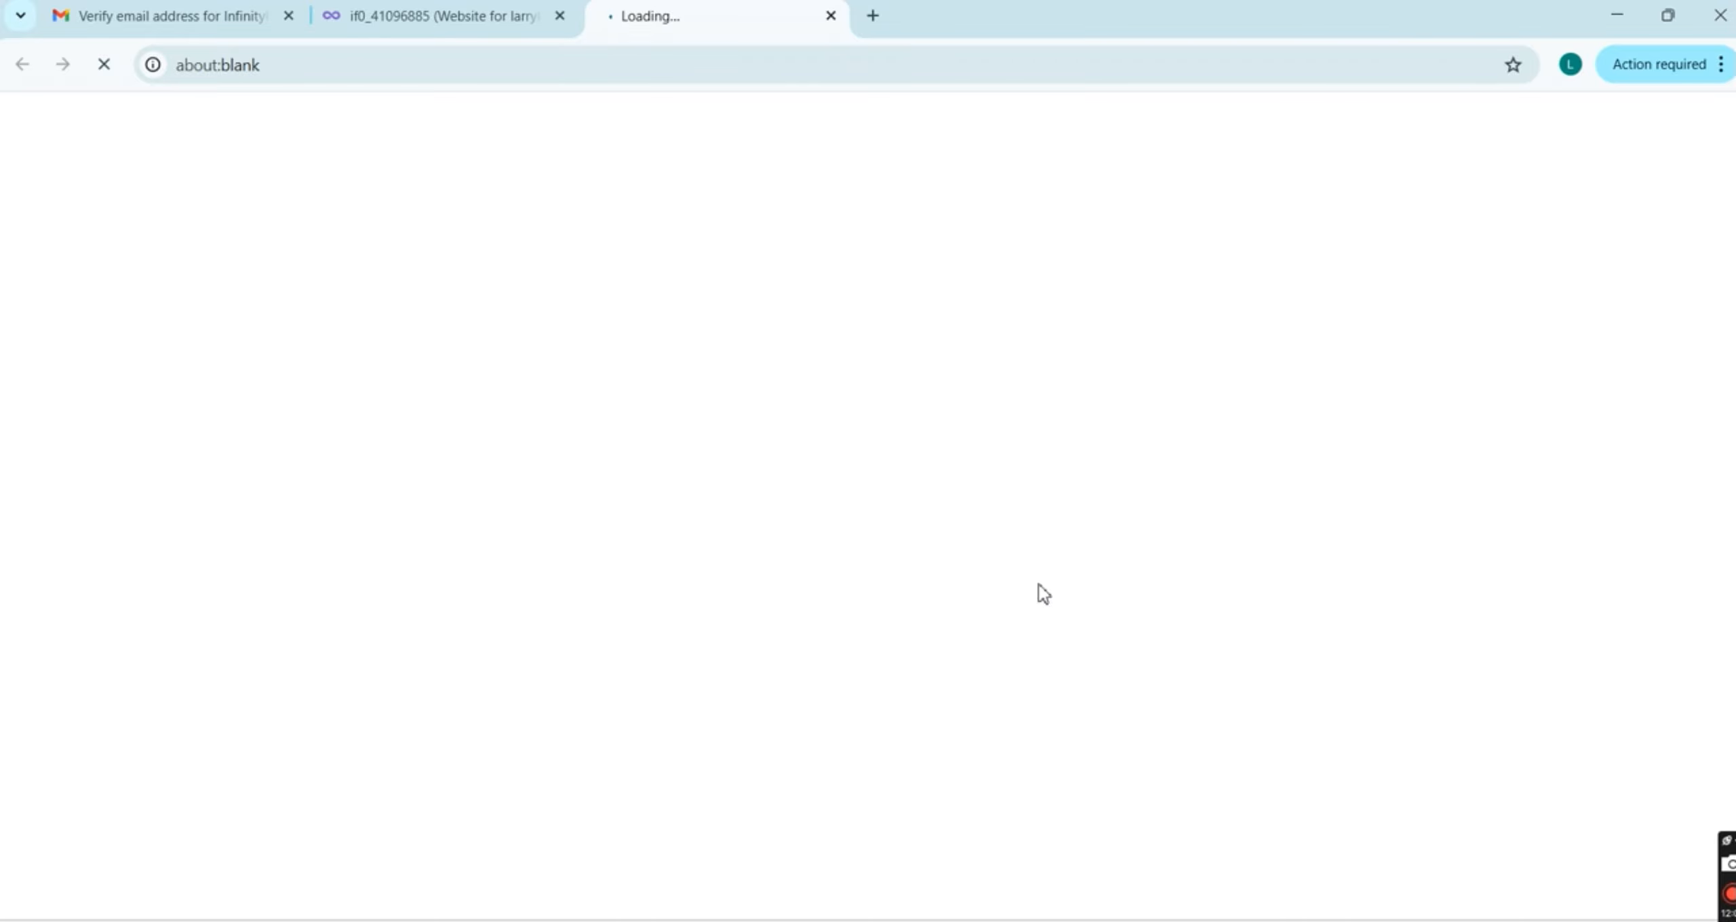
Switch back to the hosting account overview tab while the site tab loads
left_click(440, 15)
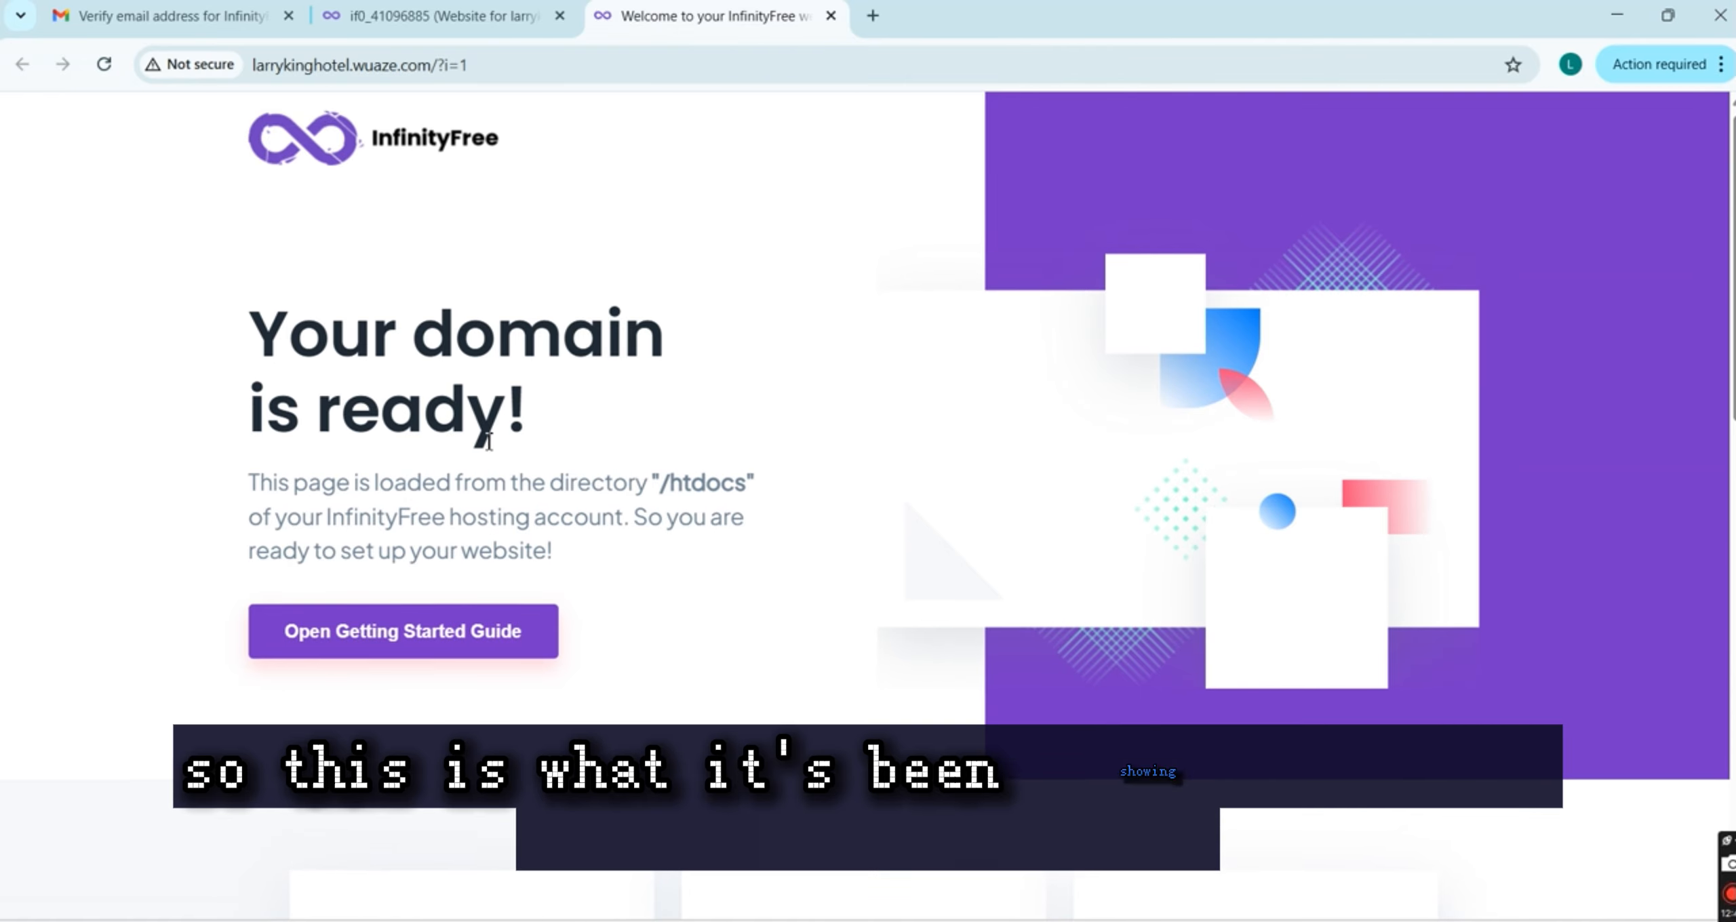
left_click(536, 18)
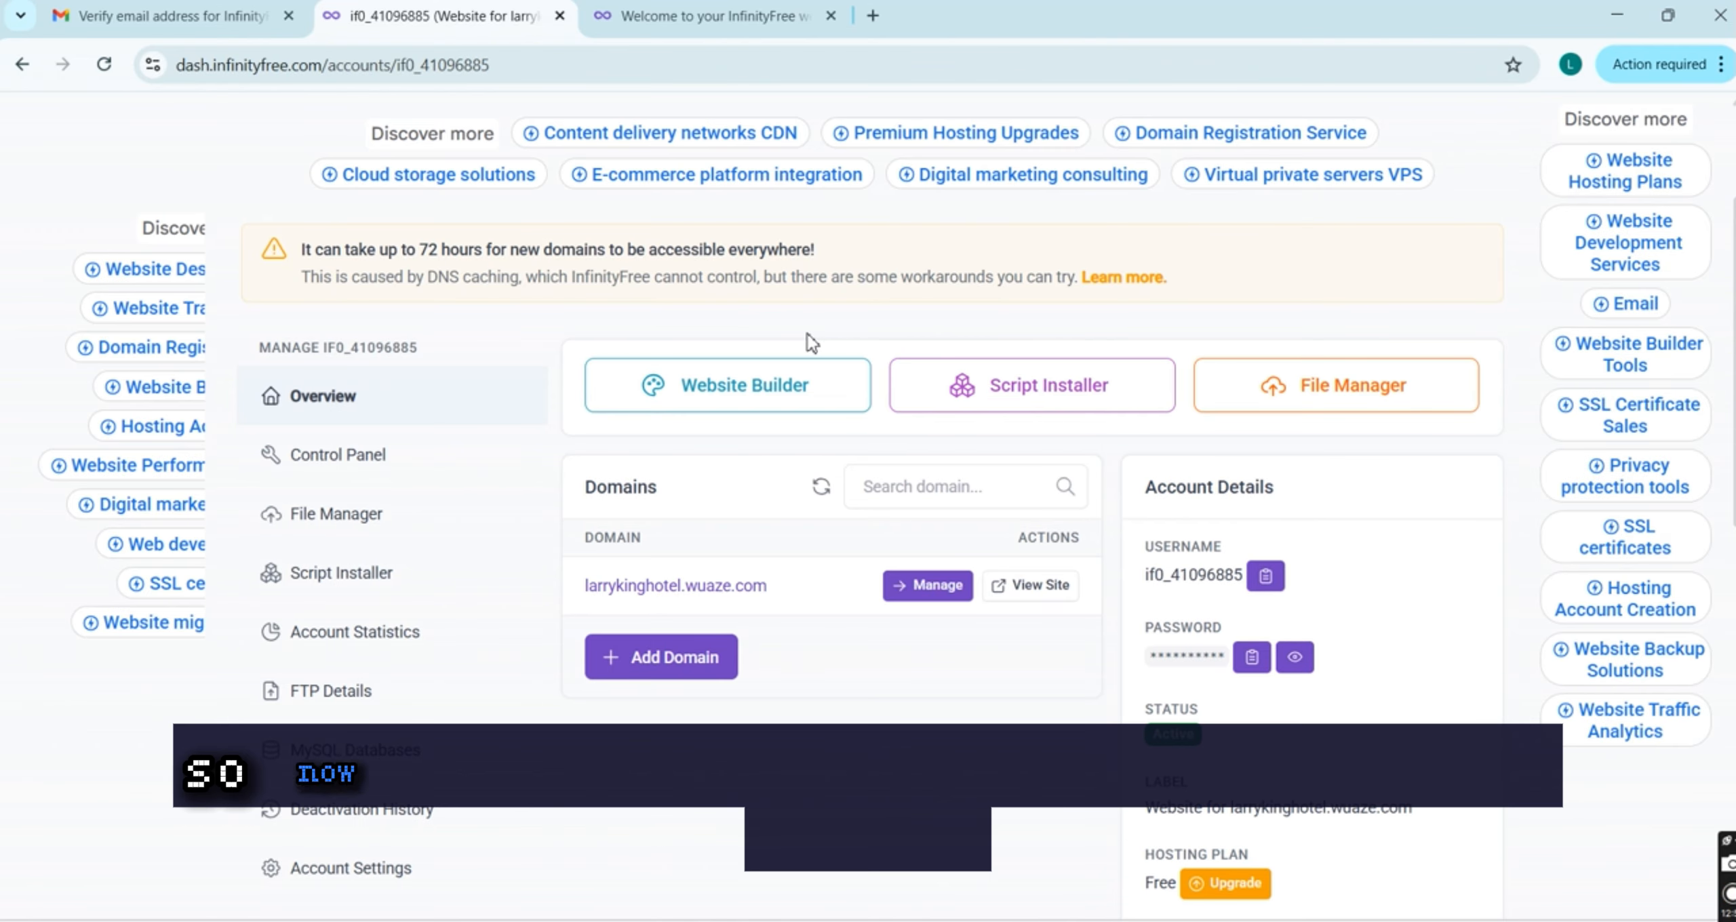
Bring Chrome back from the taskbar and open the account's Control Panel from the sidebar
scroll(466, 458, "down", 2)
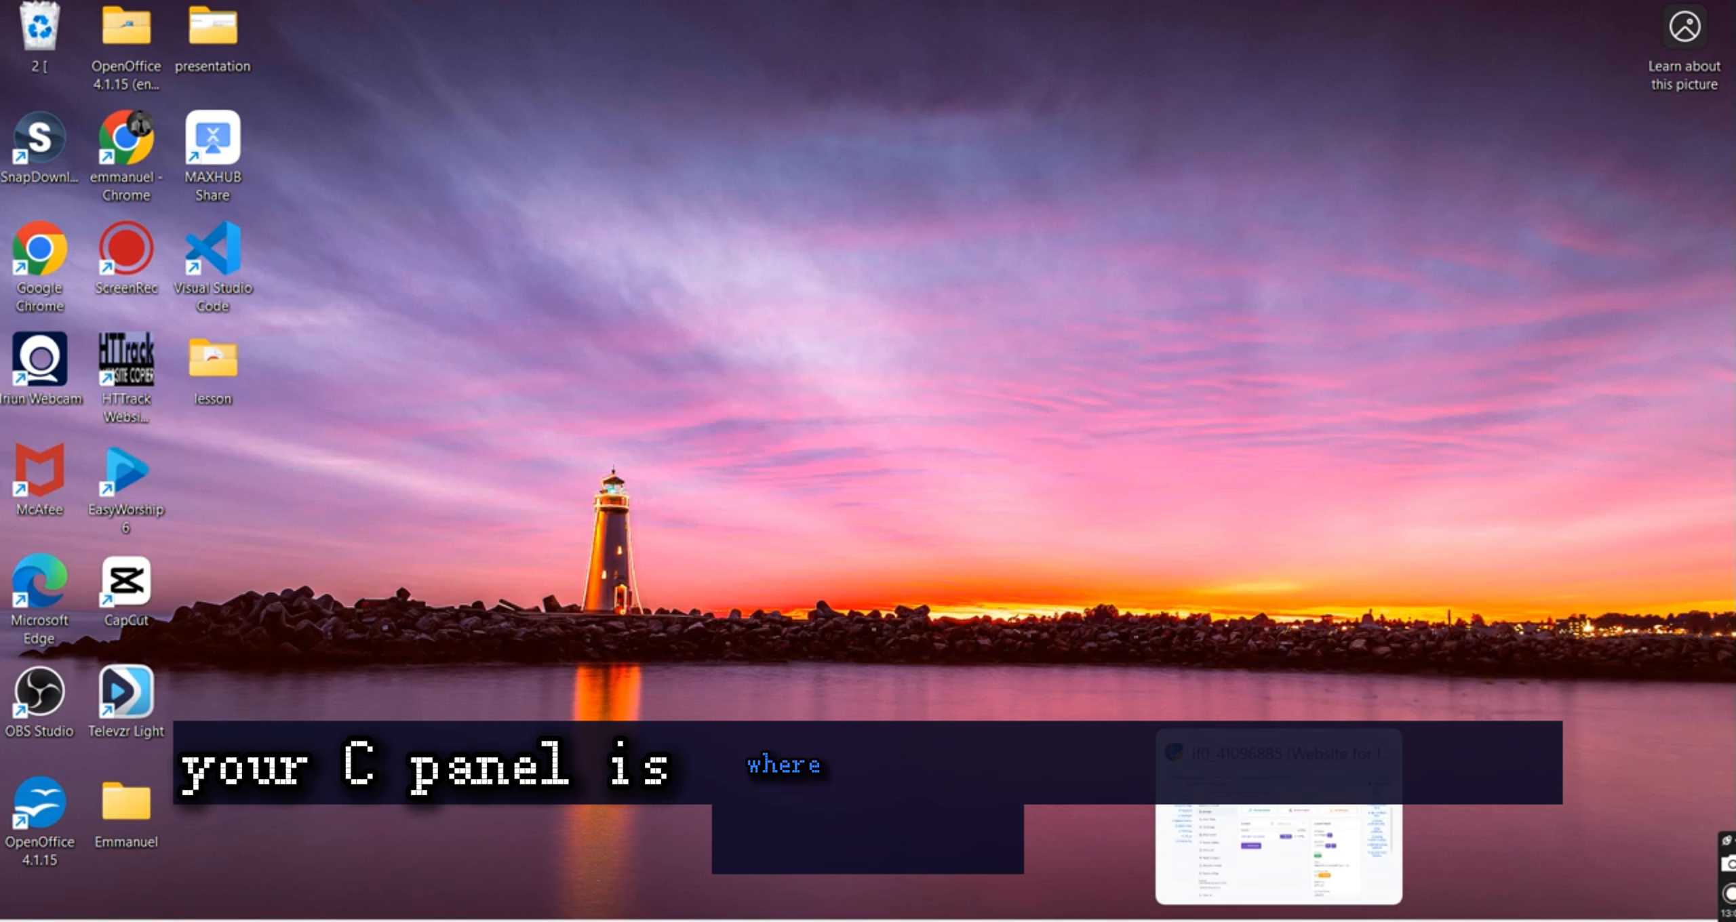
left_click(1279, 921)
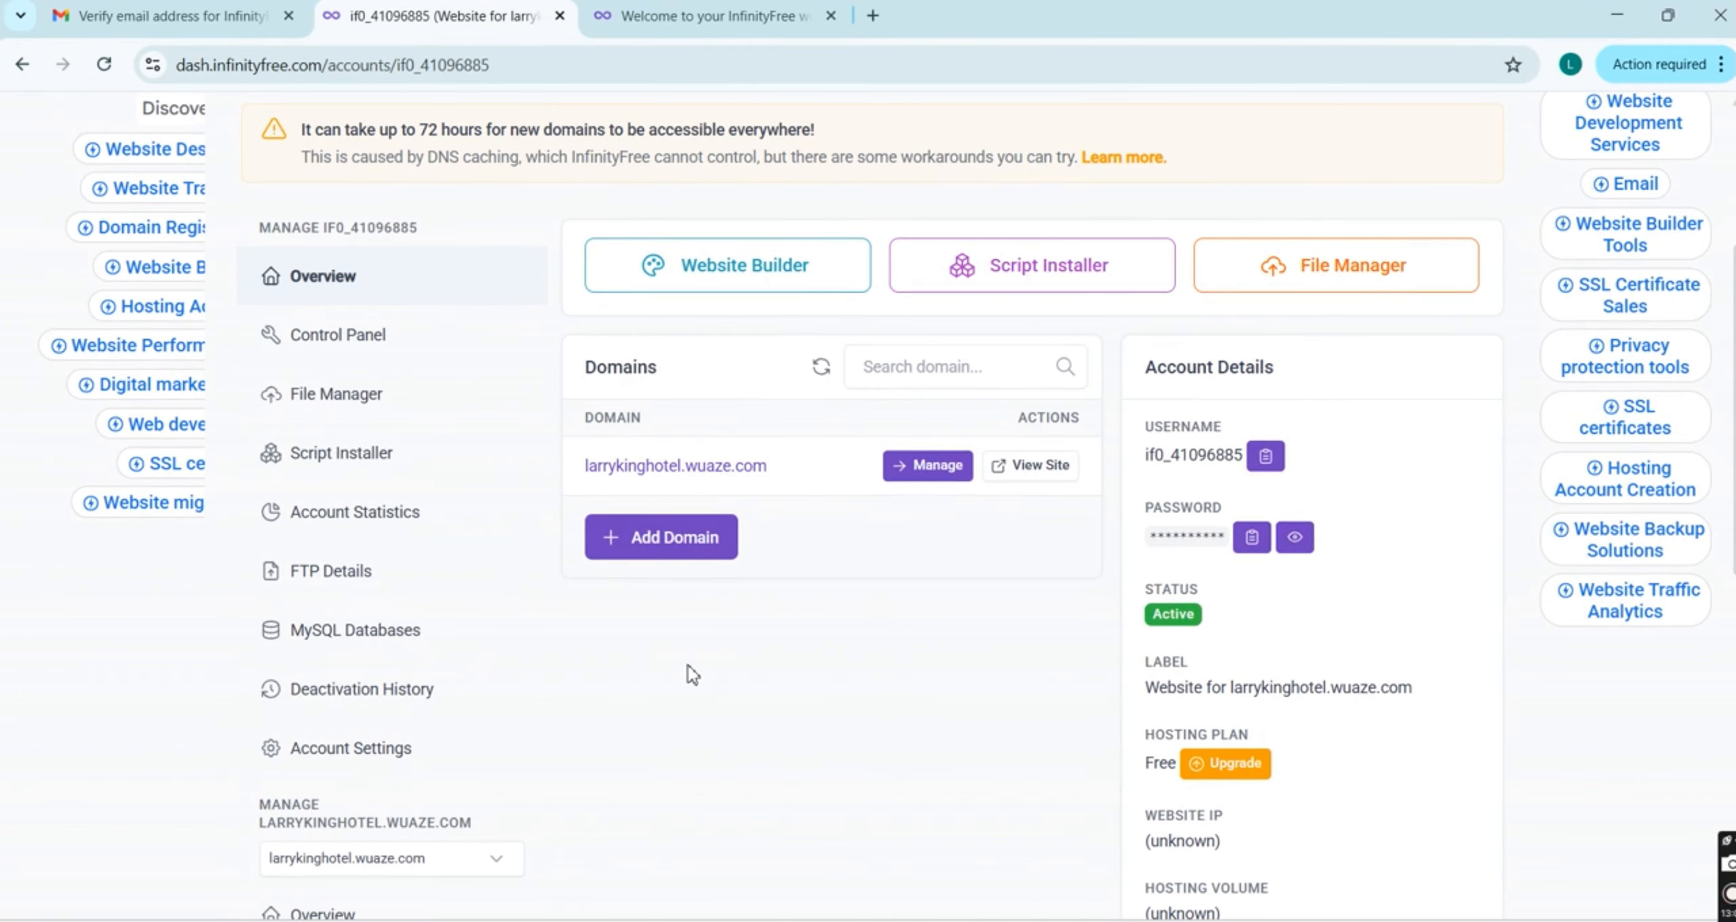
scroll(687, 665, "up", 3)
scroll(187, 610, "left", 3)
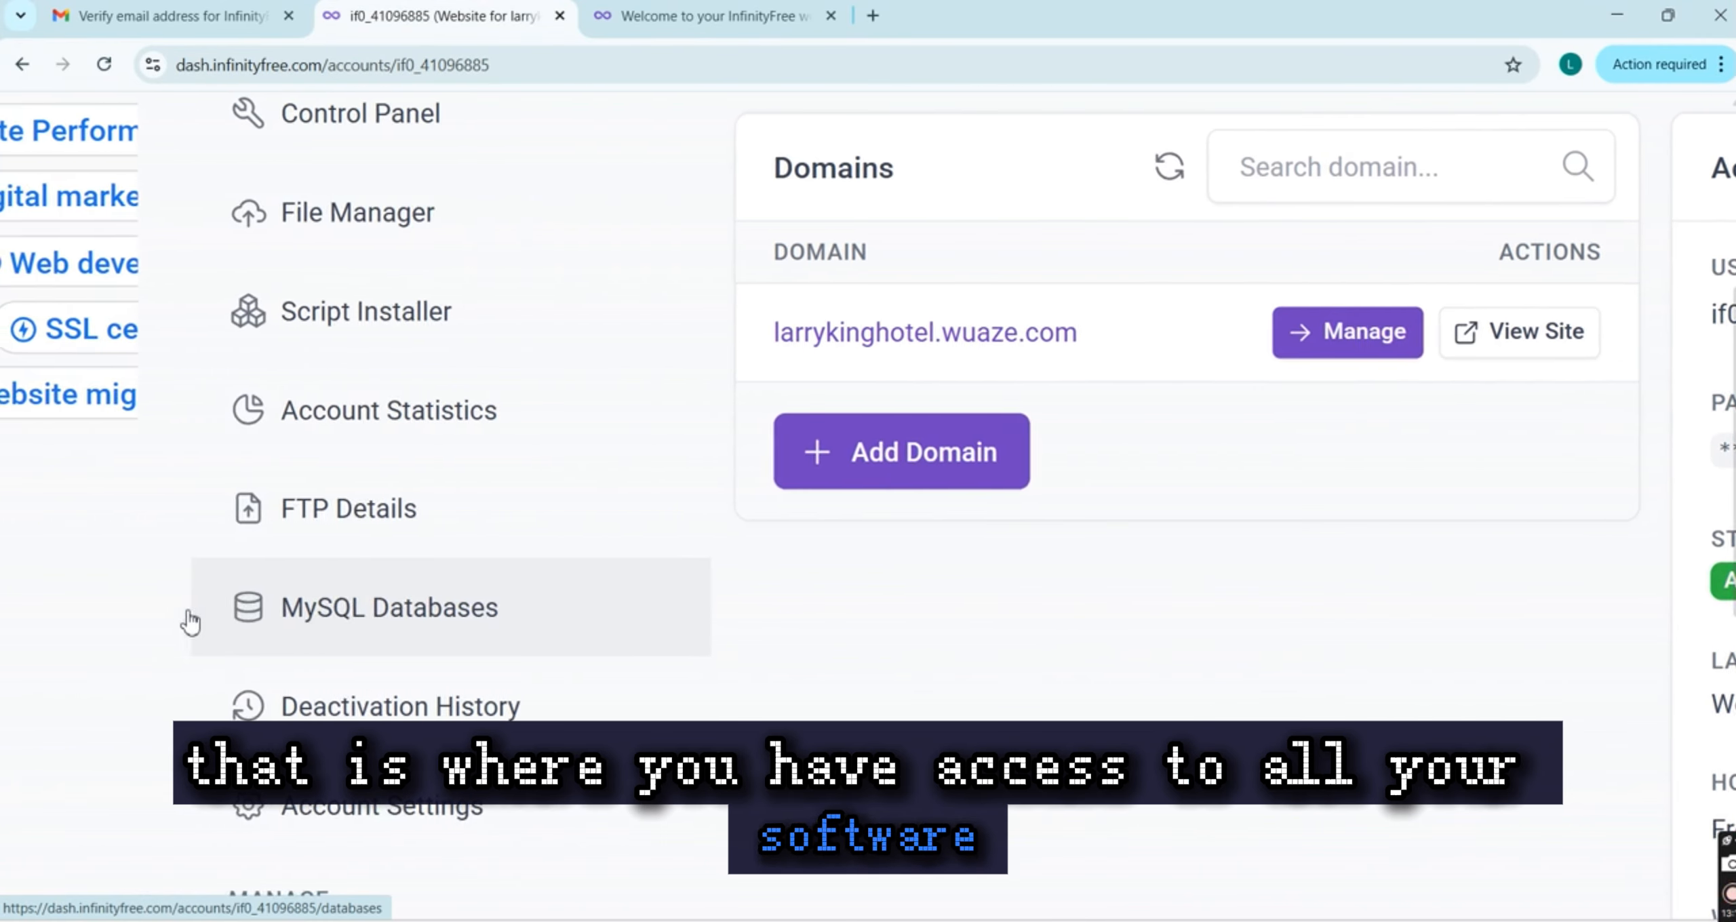
scroll(187, 611, "up", 1)
scroll(187, 610, "up", 1)
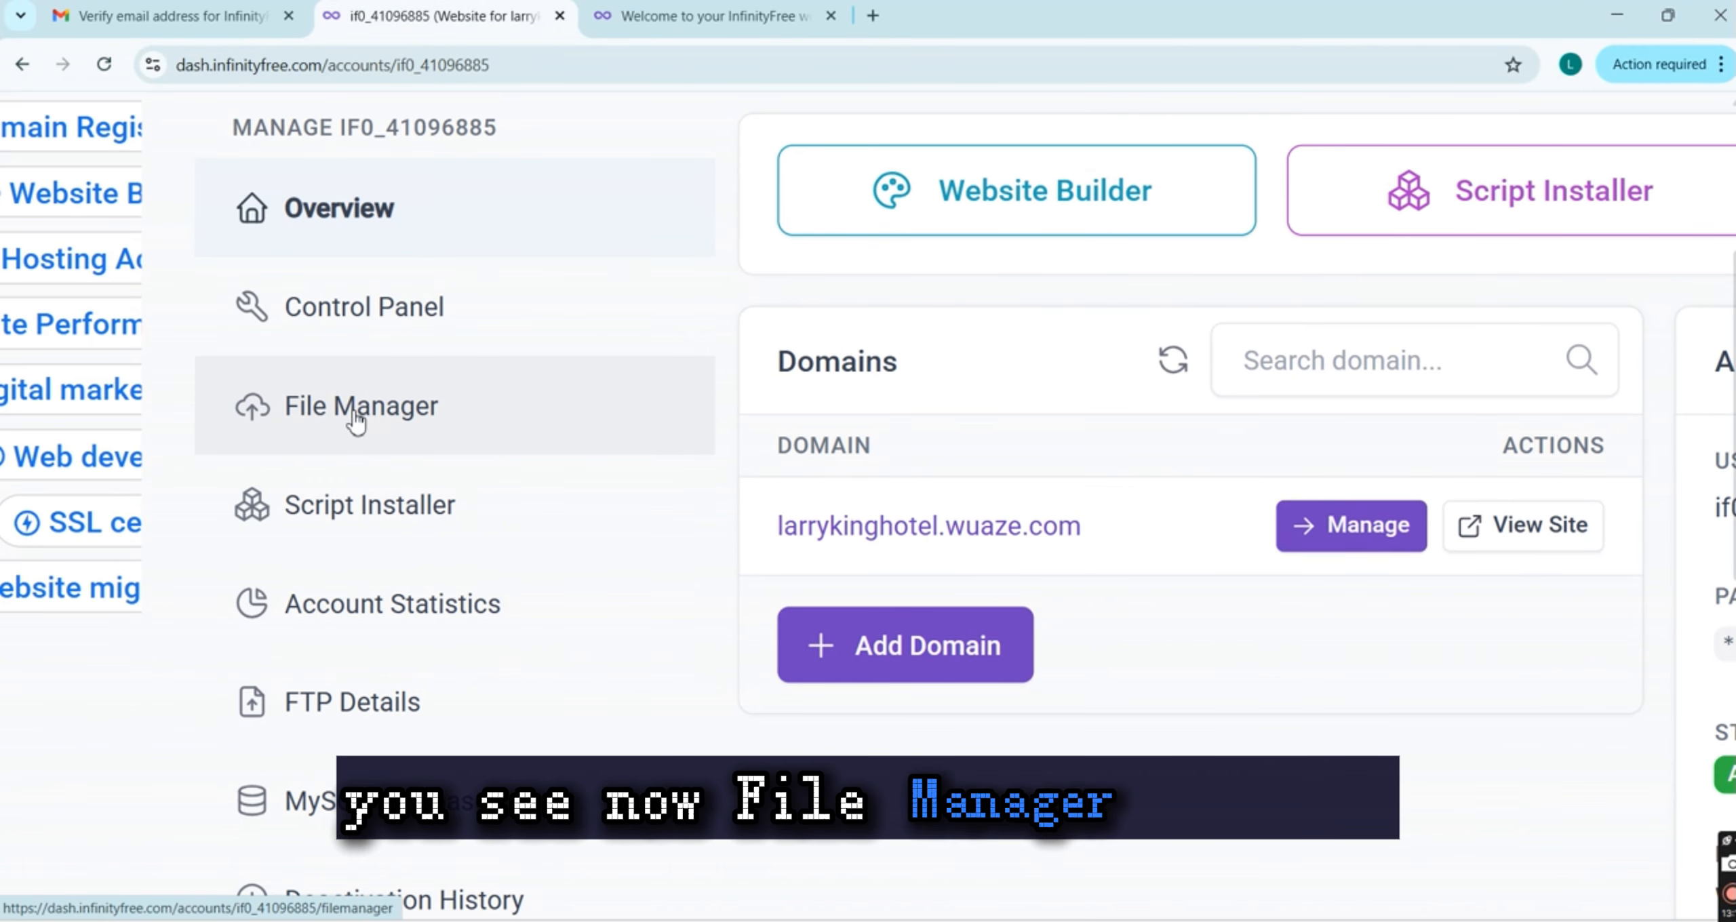
left_click(360, 332)
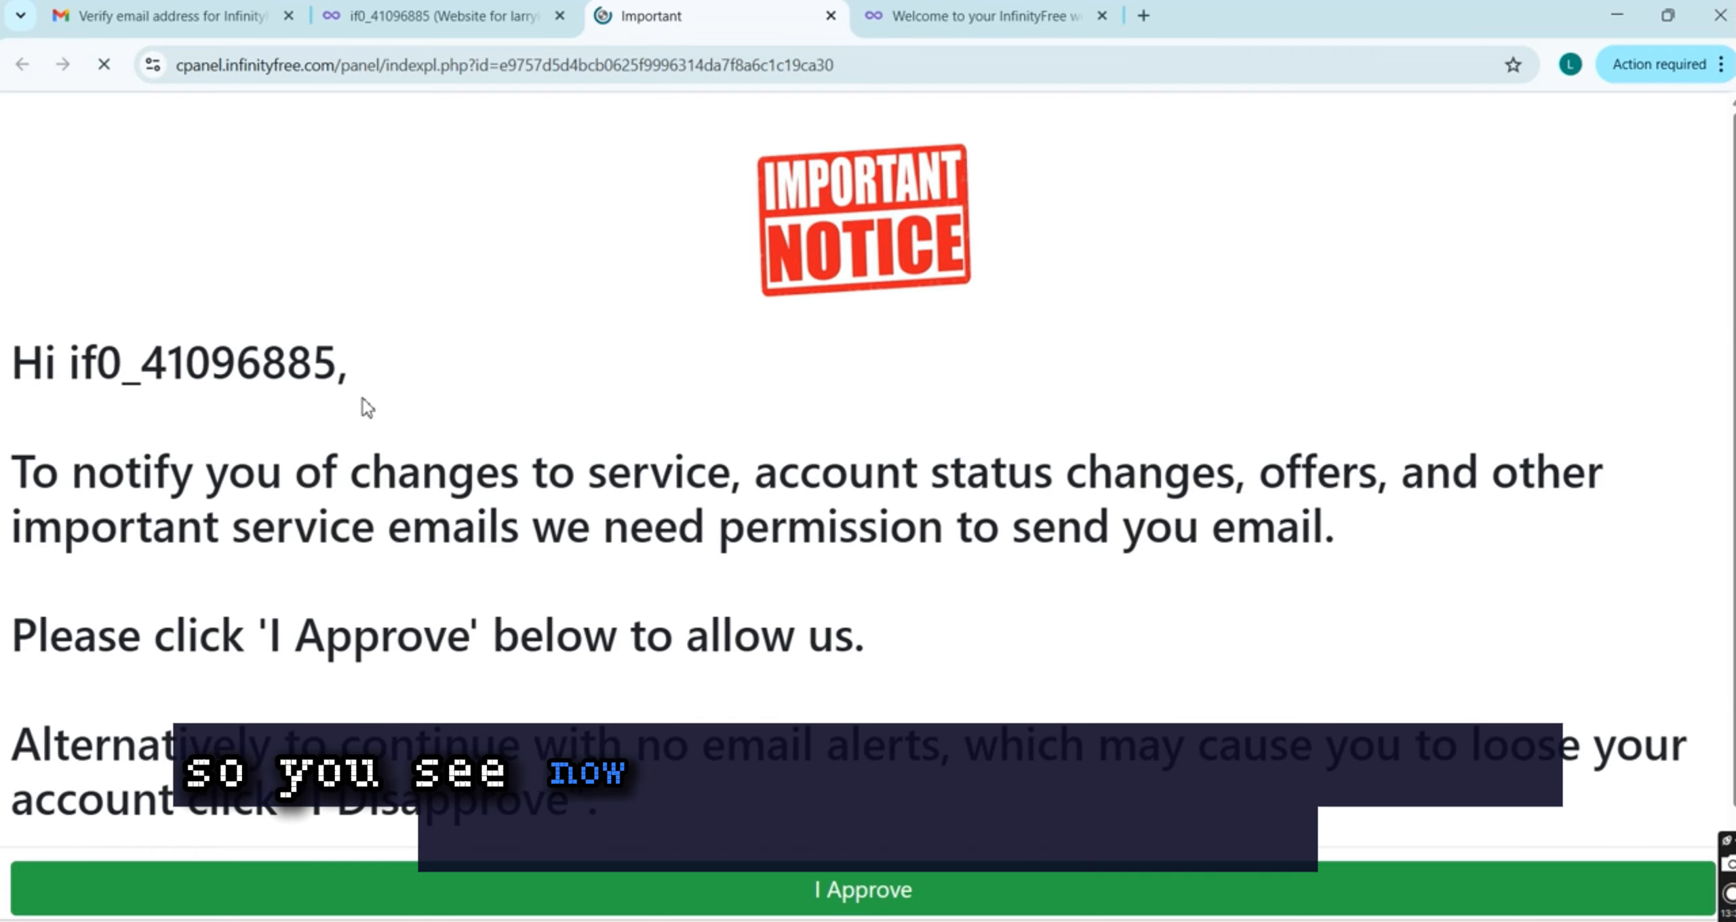
Accept the service-email notice with I Approve to enter the control panel
scroll(234, 468, "down", 2)
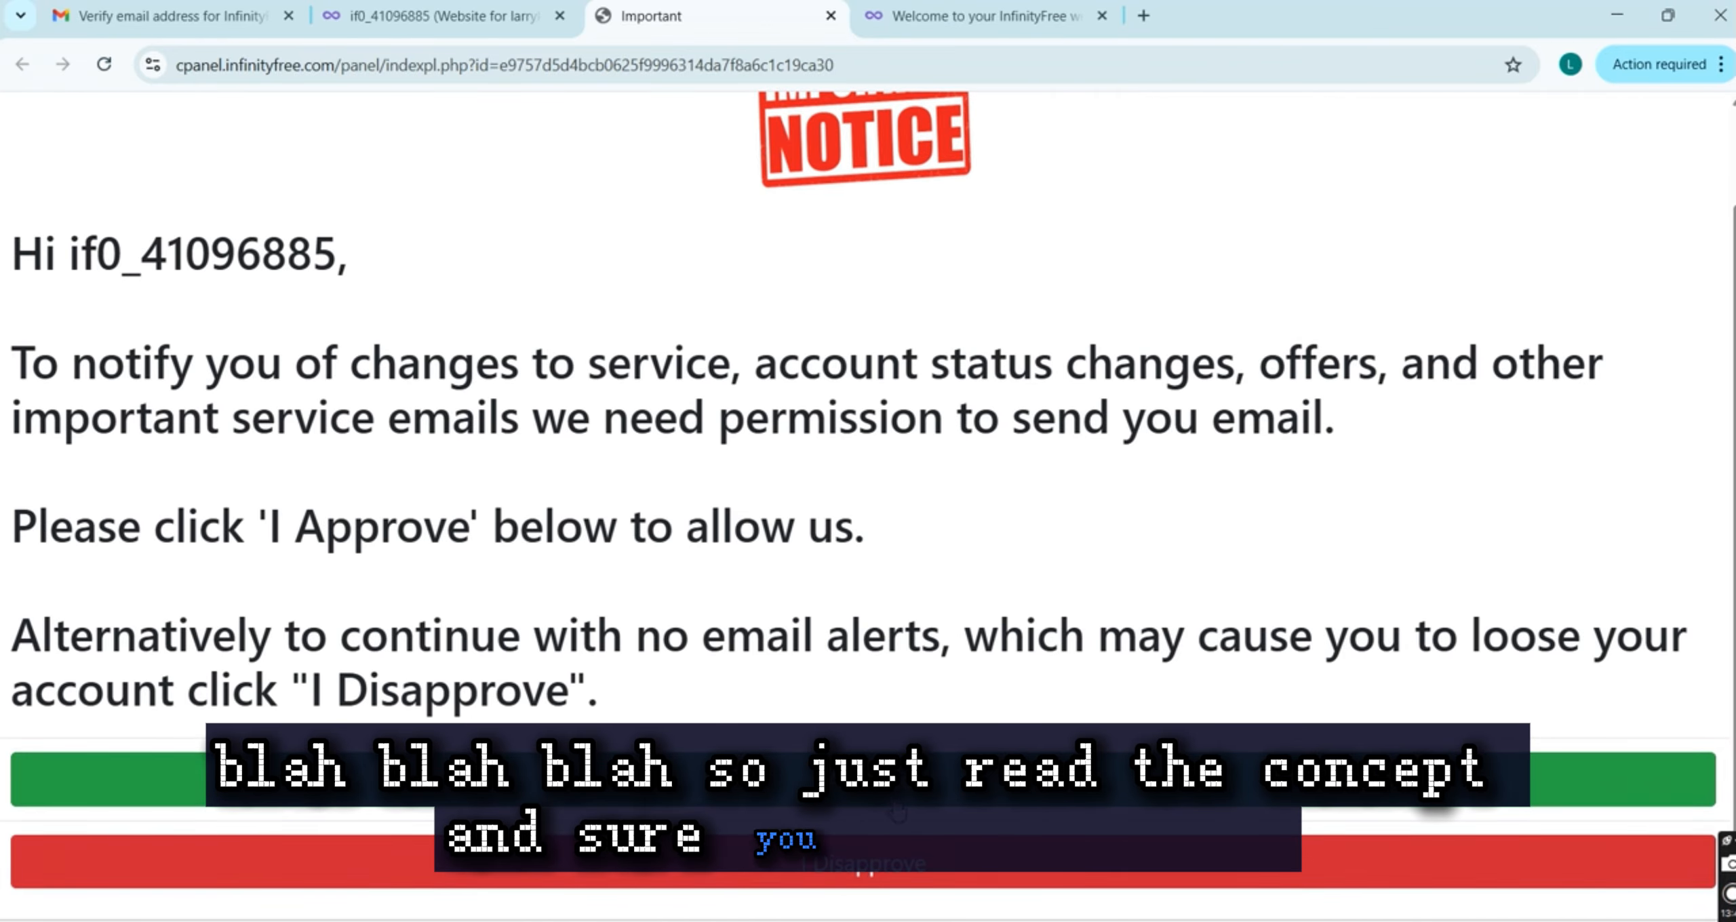
scroll(977, 624, "up", 3)
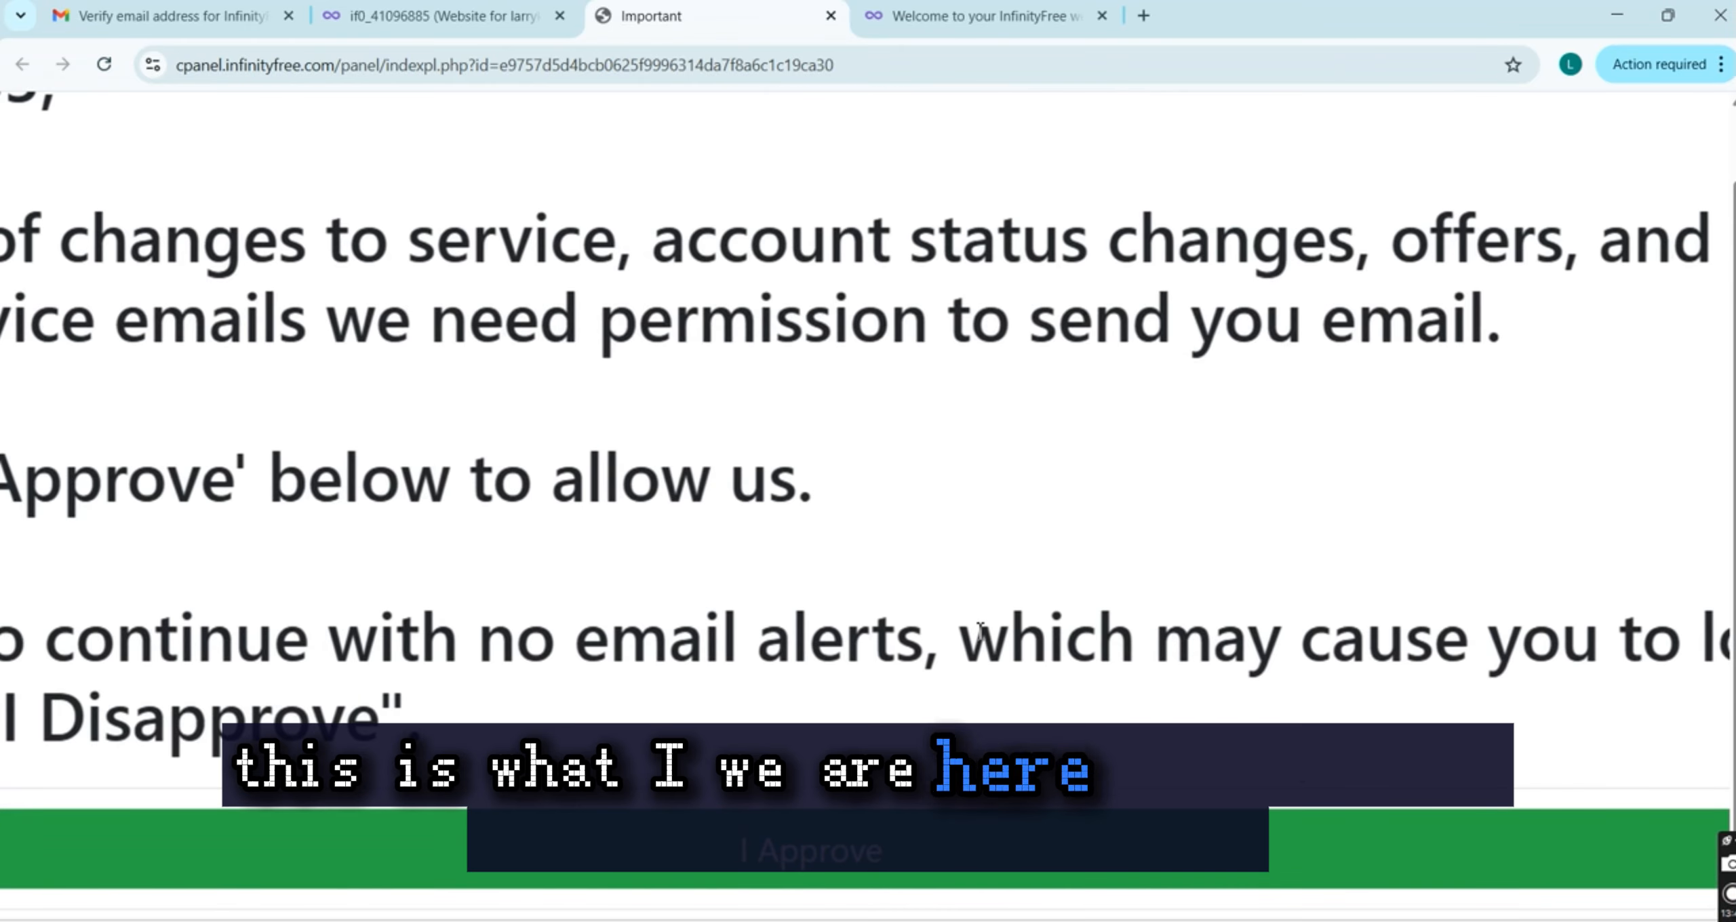
scroll(860, 855, "down", 3)
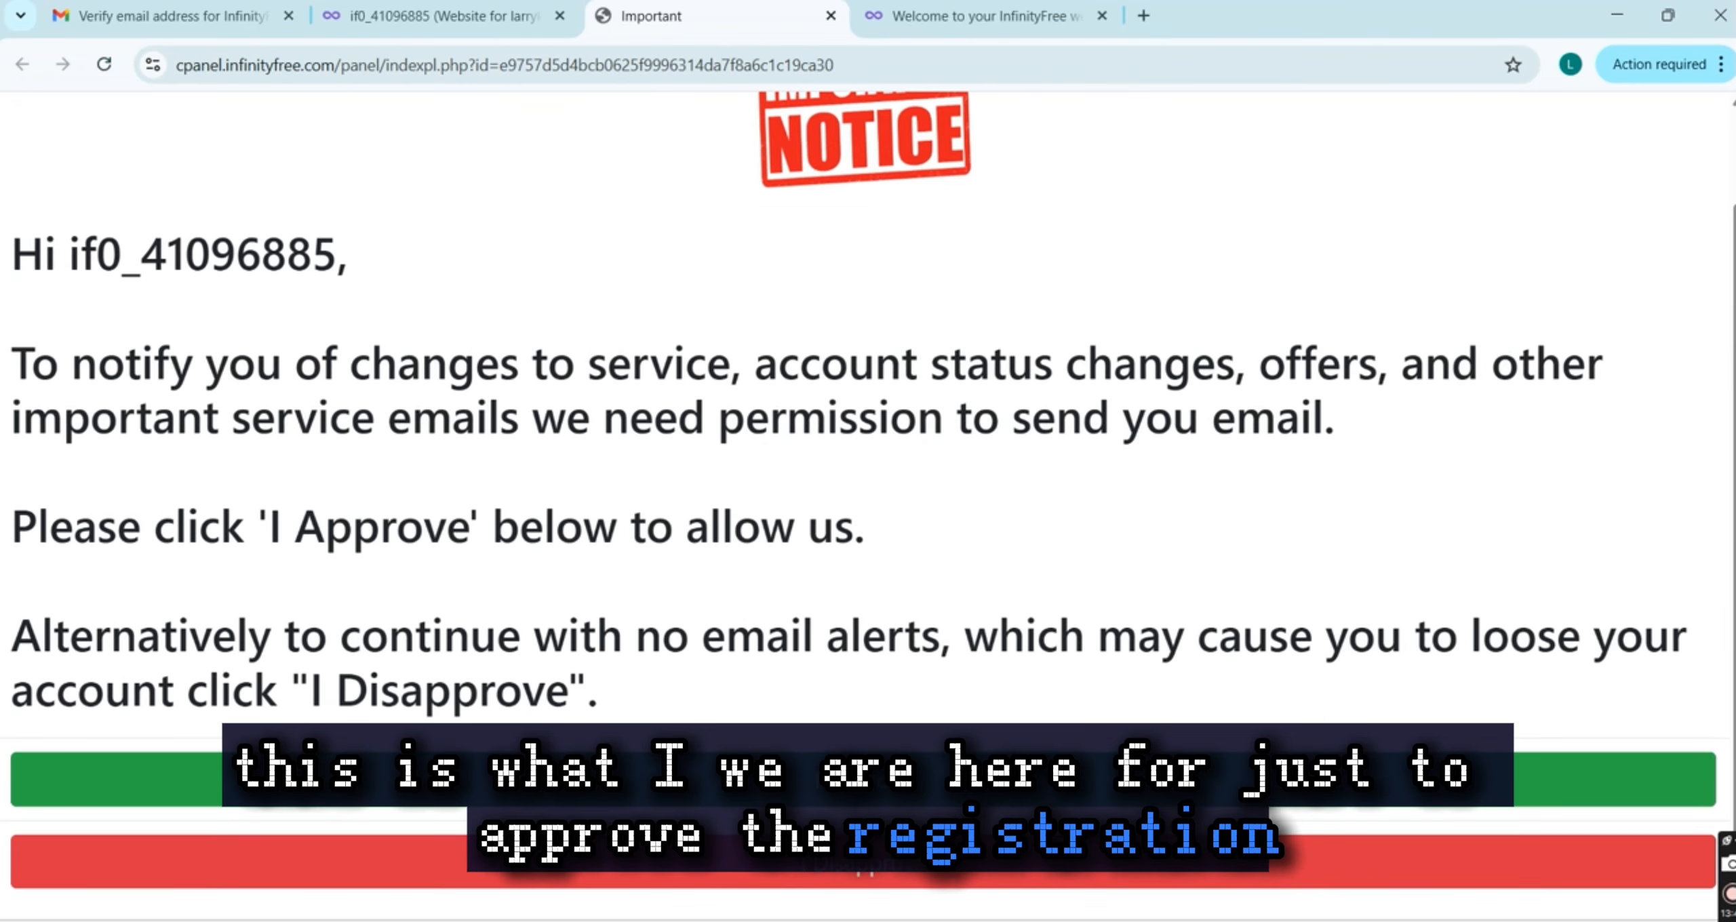
left_click(899, 785)
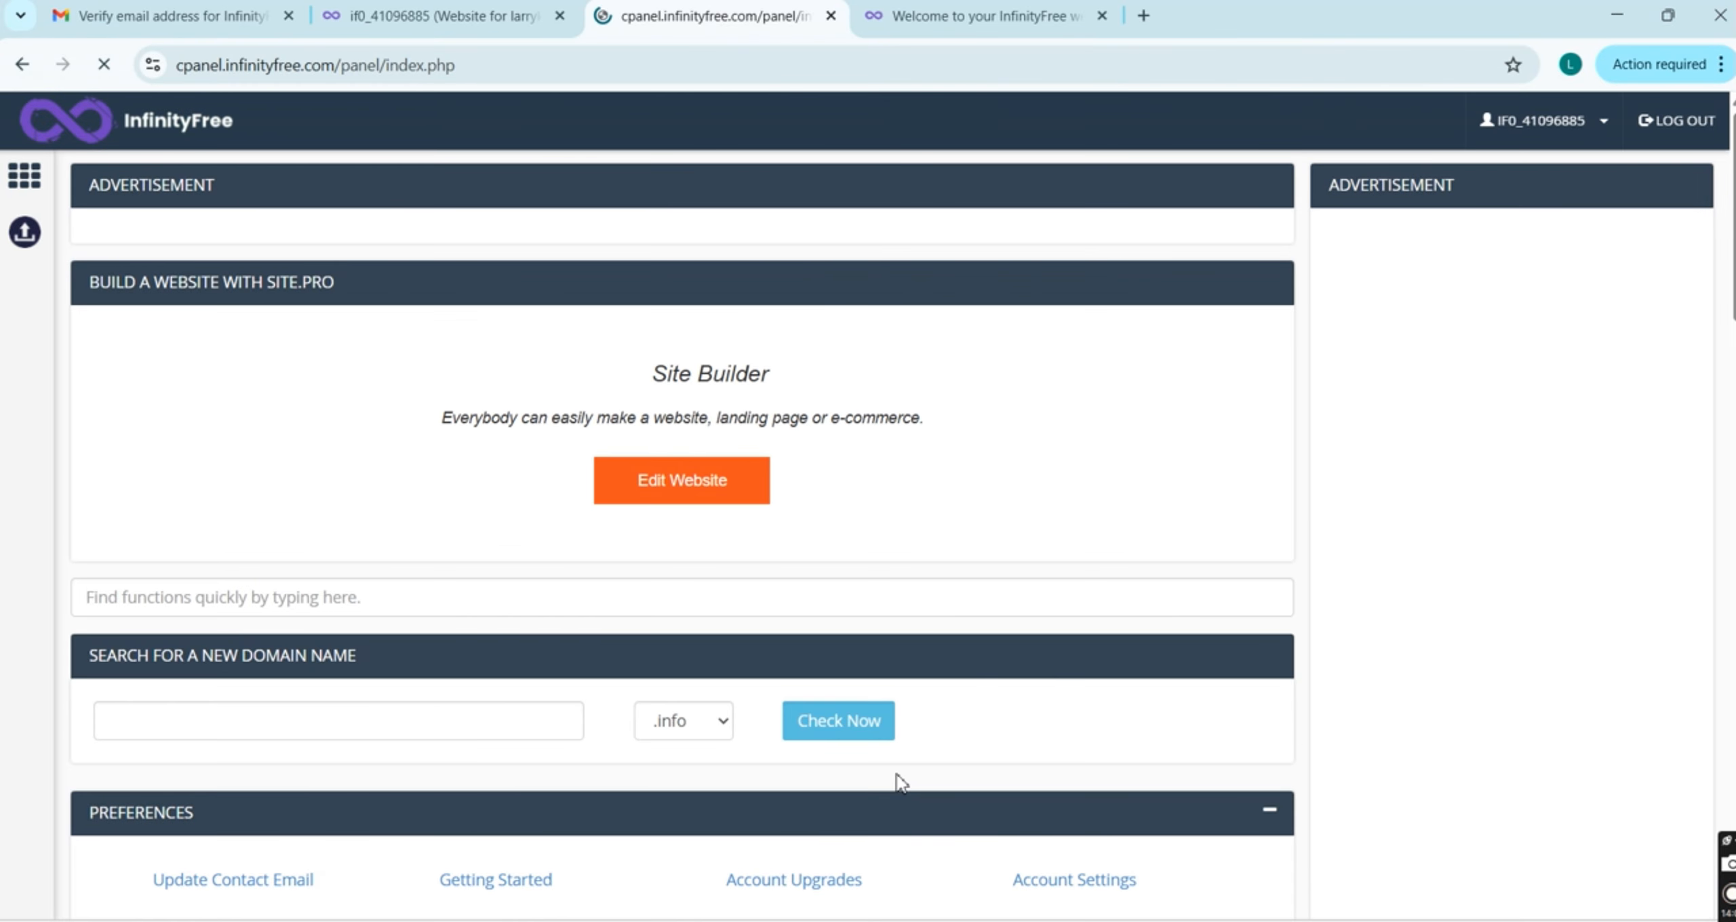
middle_click(599, 528)
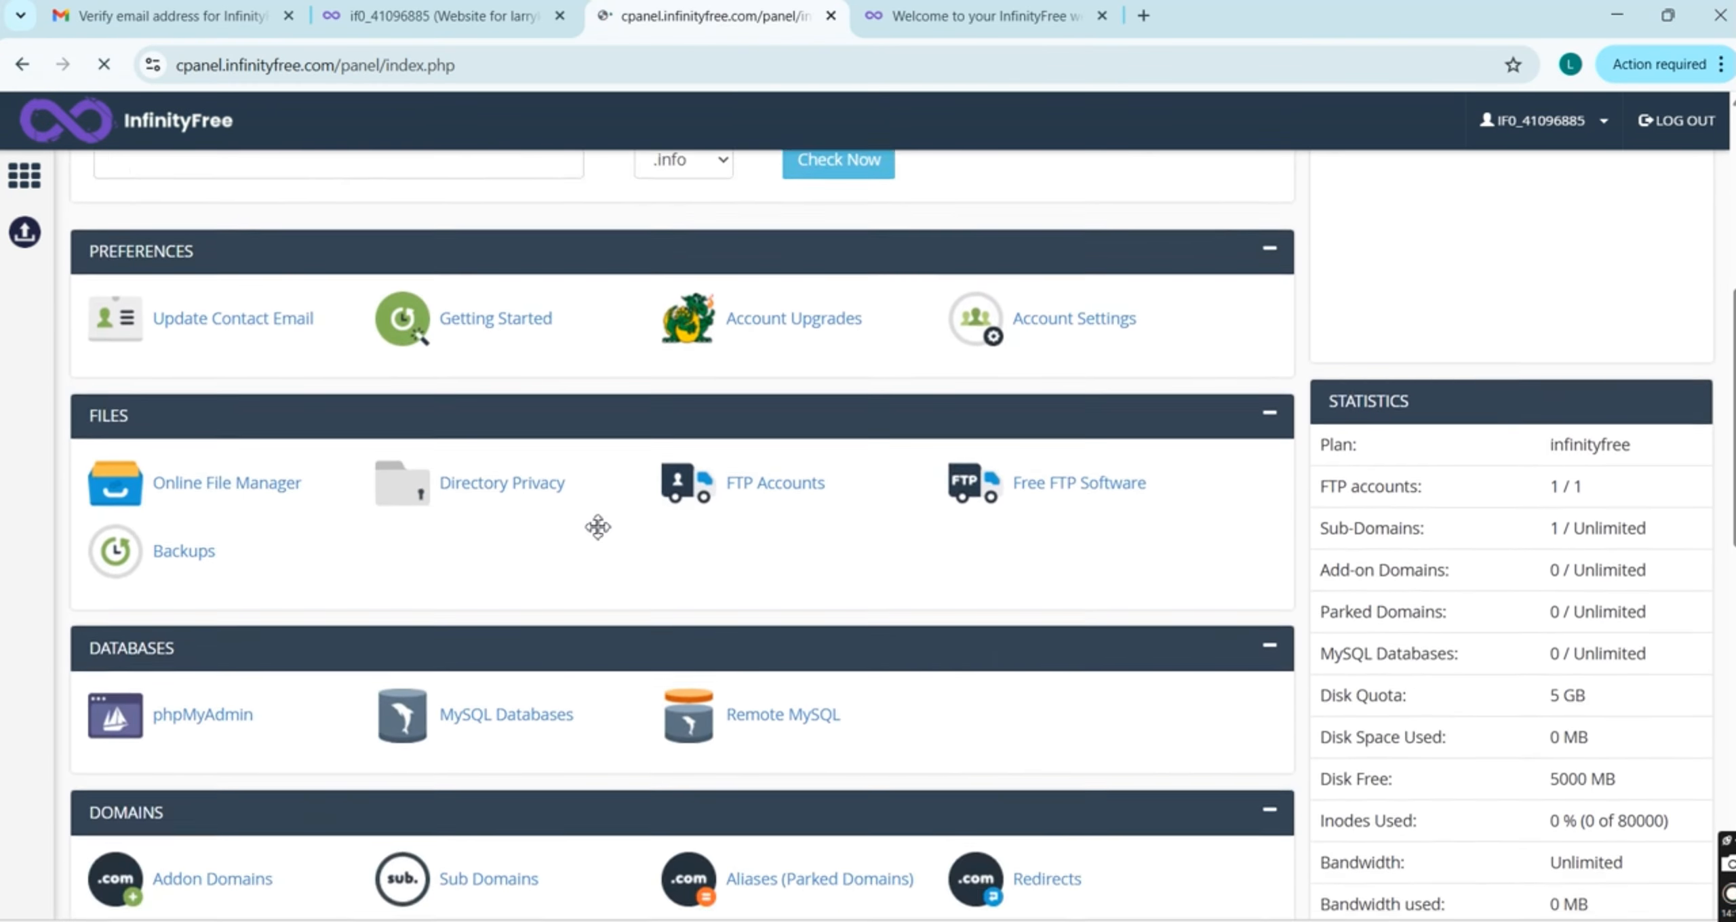
scroll(597, 526, "up", 5)
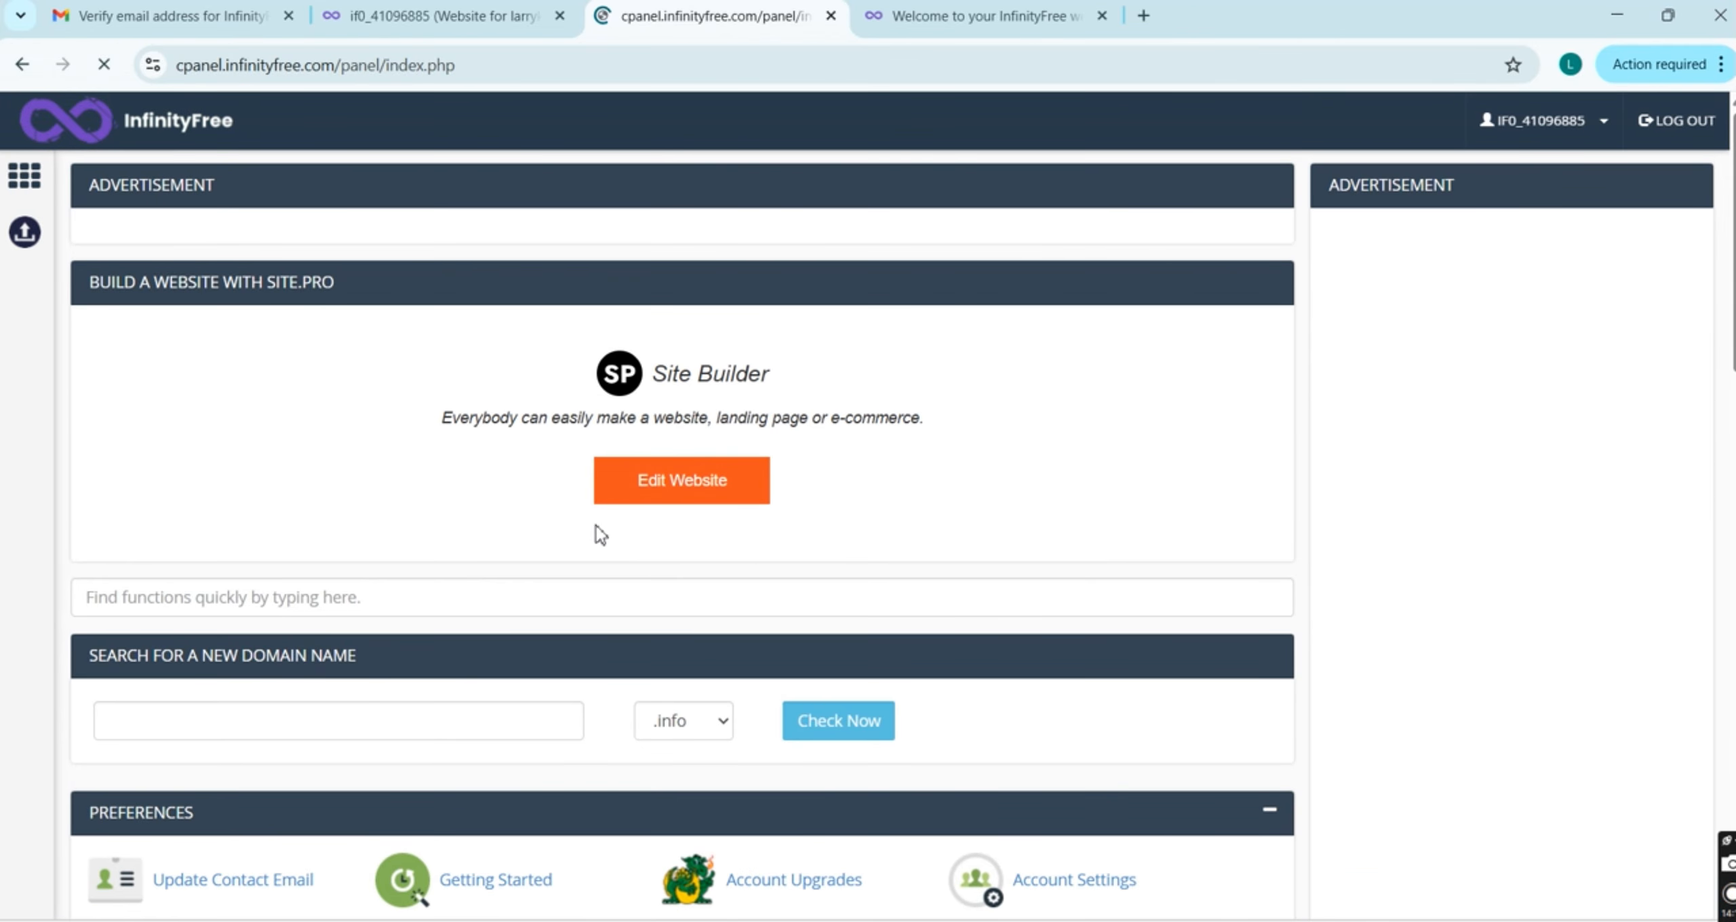
scroll(600, 535, "down", 3)
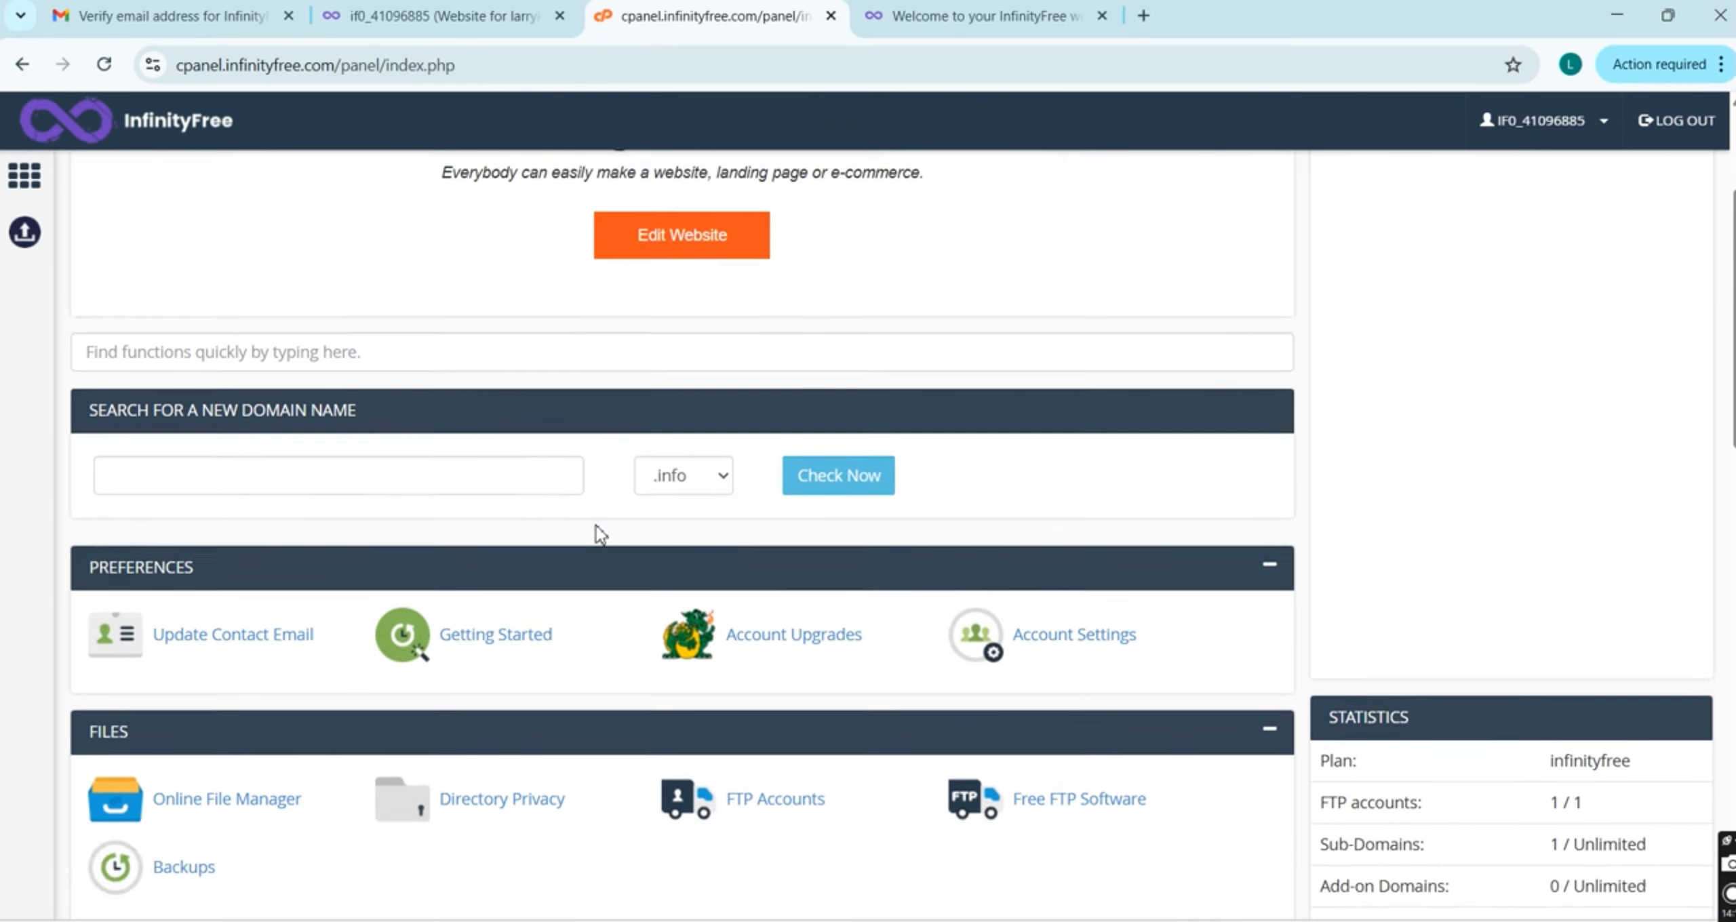
scroll(601, 536, "down", 4)
scroll(601, 536, "up", 3)
scroll(601, 536, "down", 3)
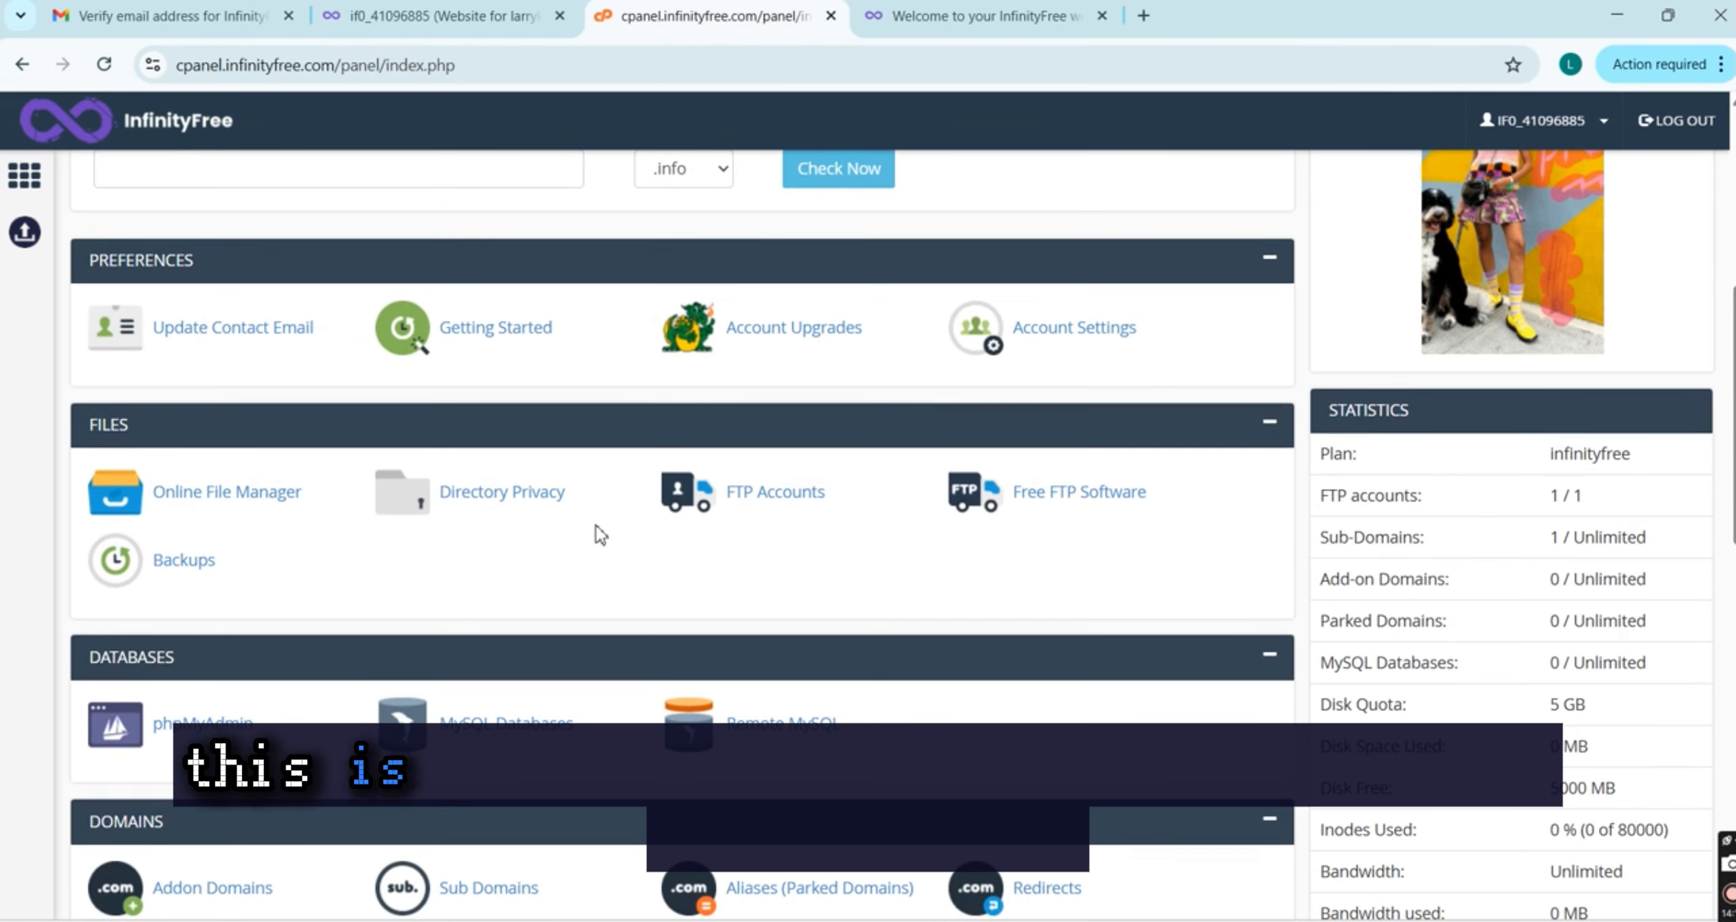
scroll(601, 536, "down", 2)
scroll(601, 536, "down", 10)
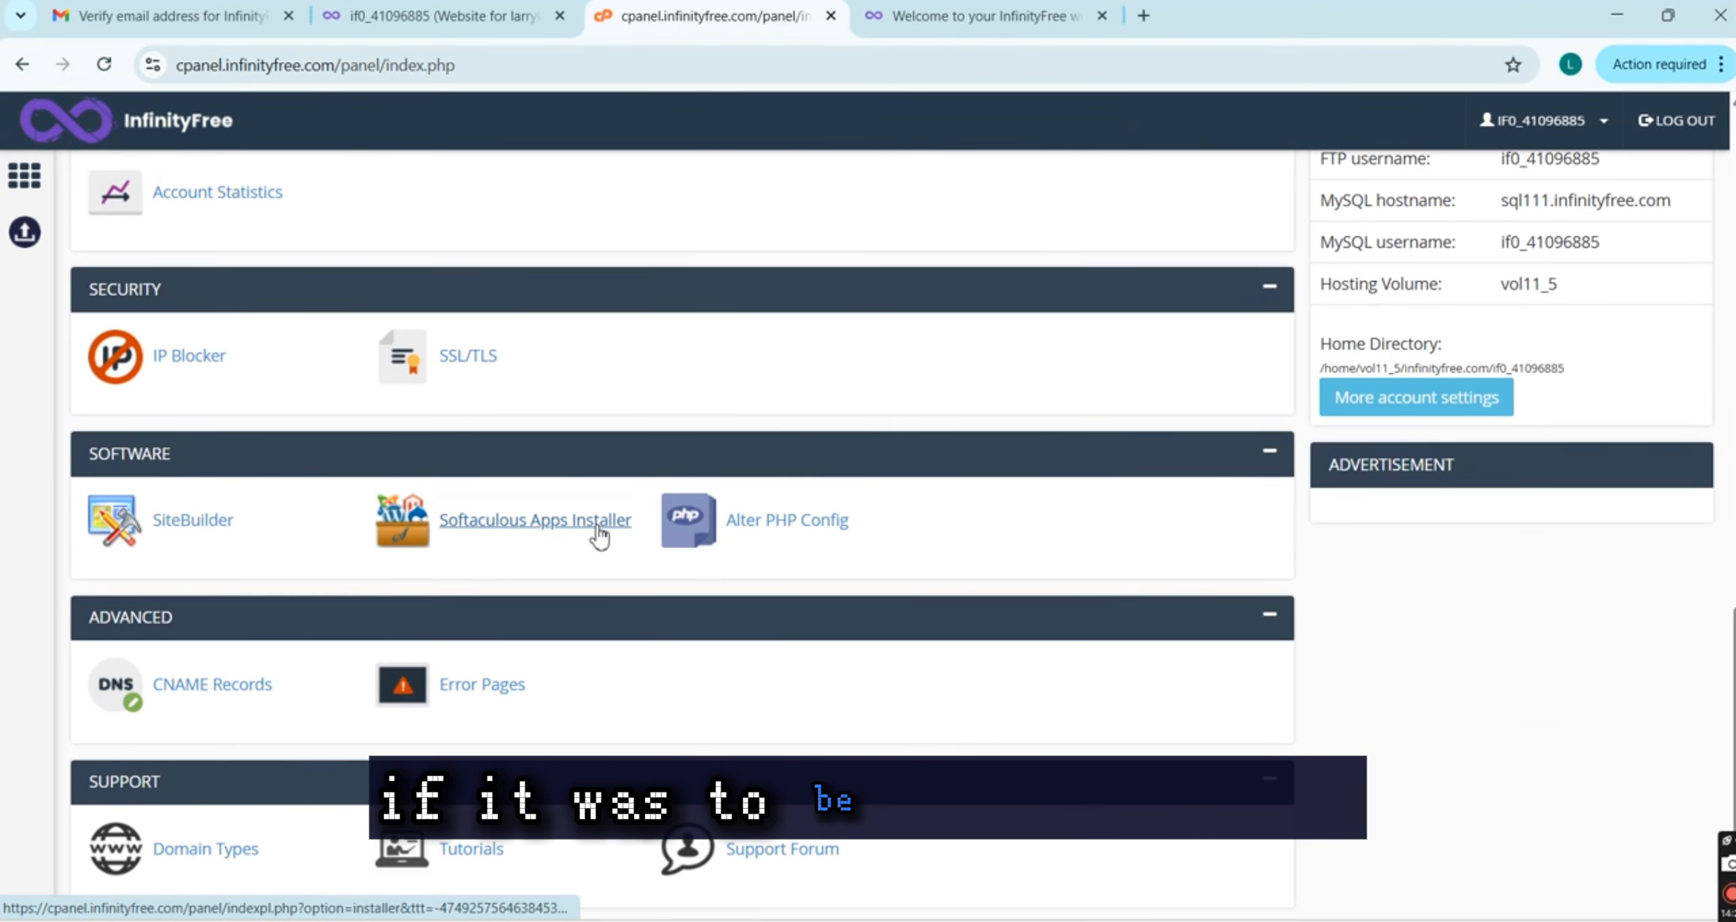
scroll(770, 853, "up", 10)
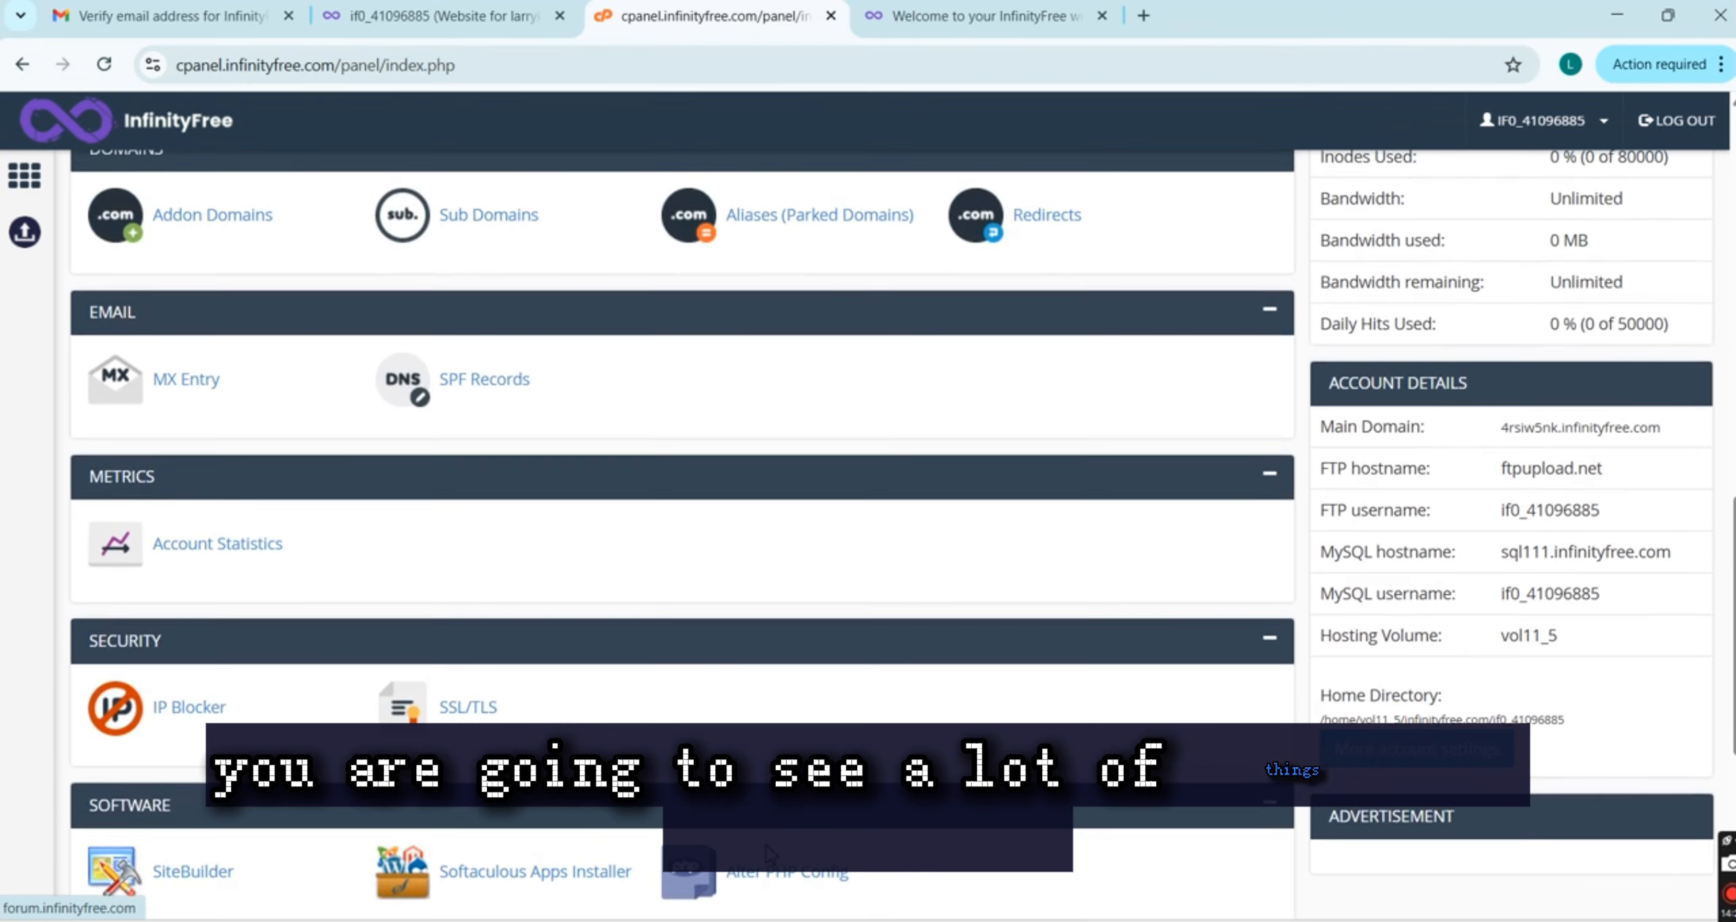
scroll(770, 853, "up", 8)
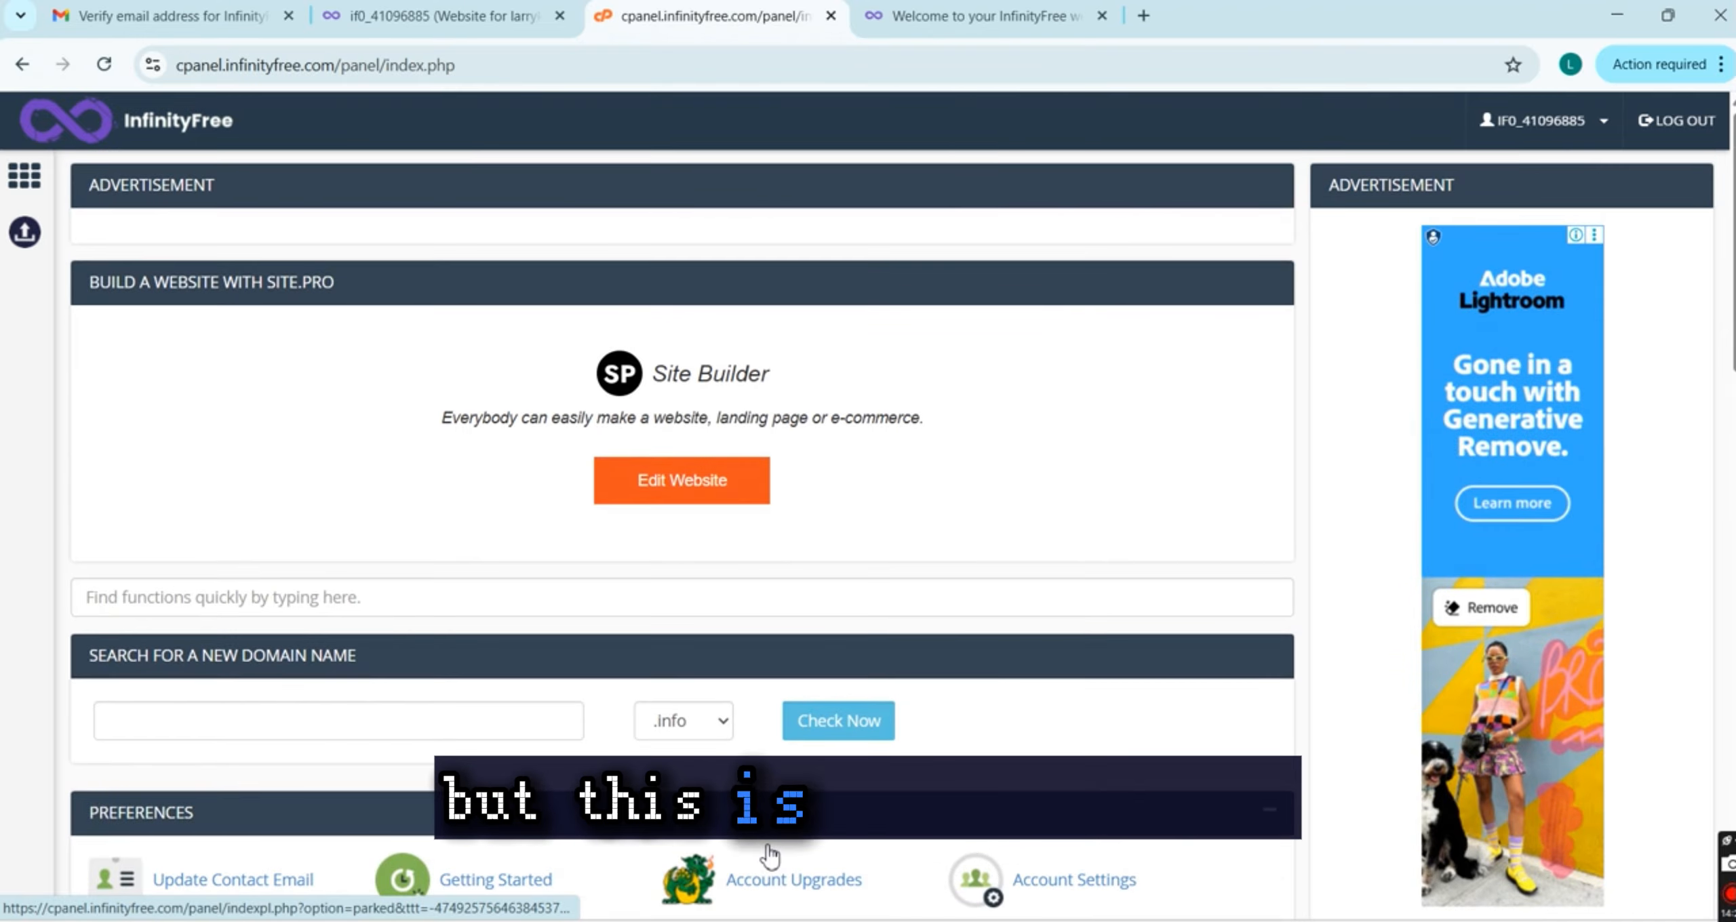
scroll(770, 853, "down", 4)
scroll(768, 851, "down", 11)
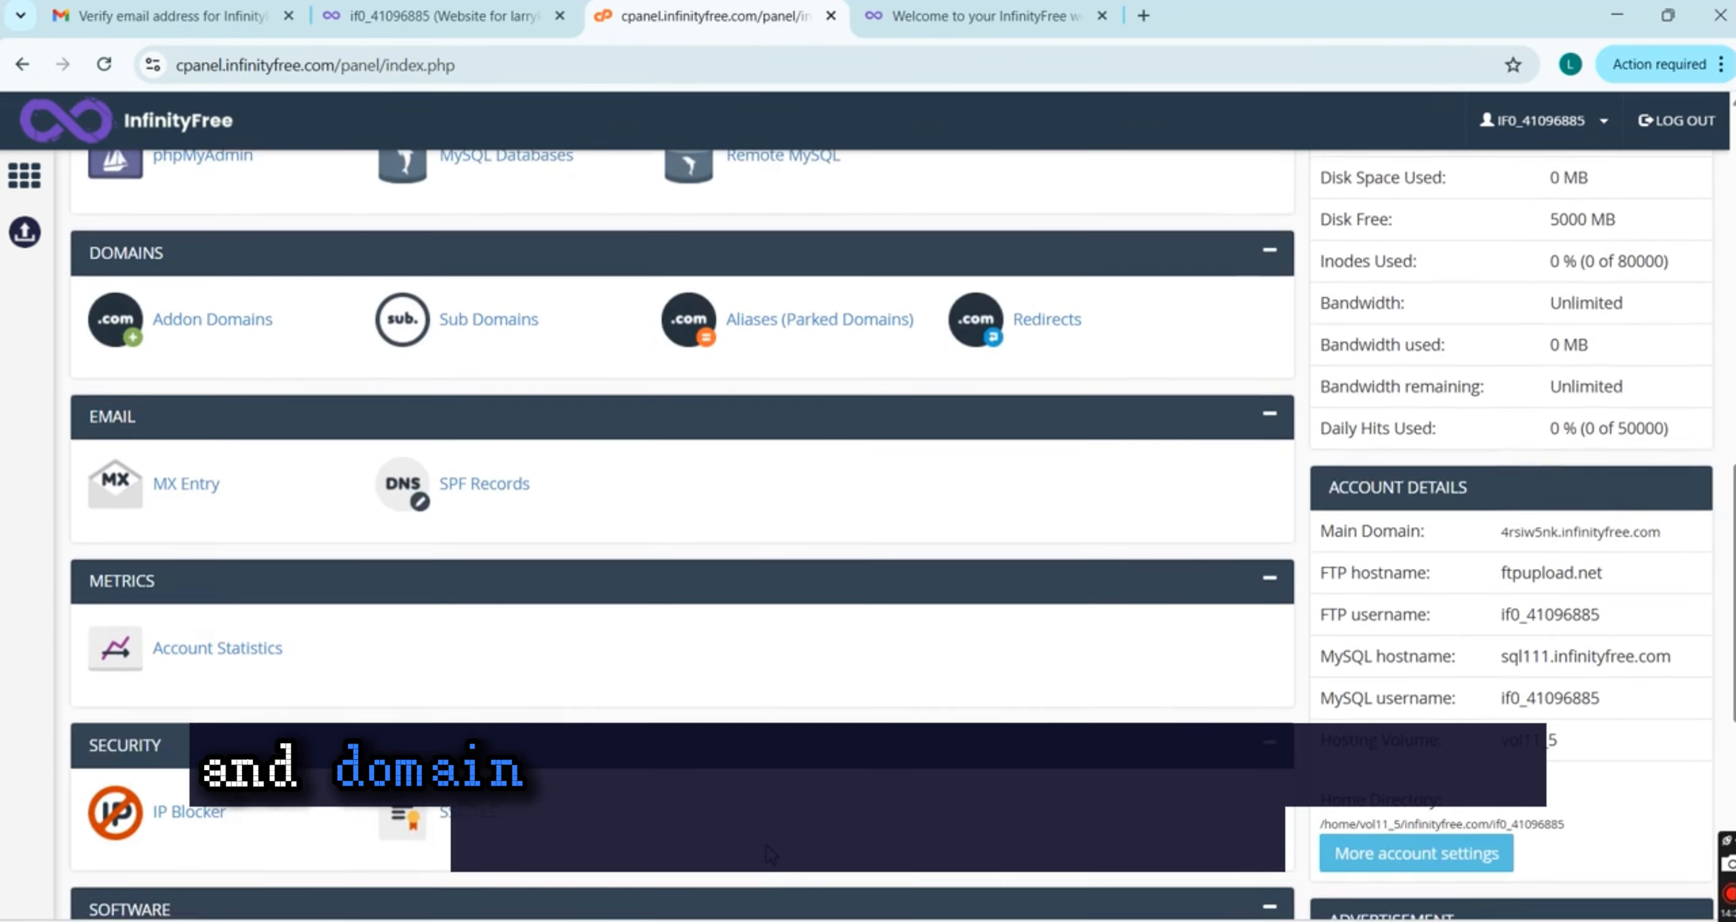
scroll(765, 844, "down", 4)
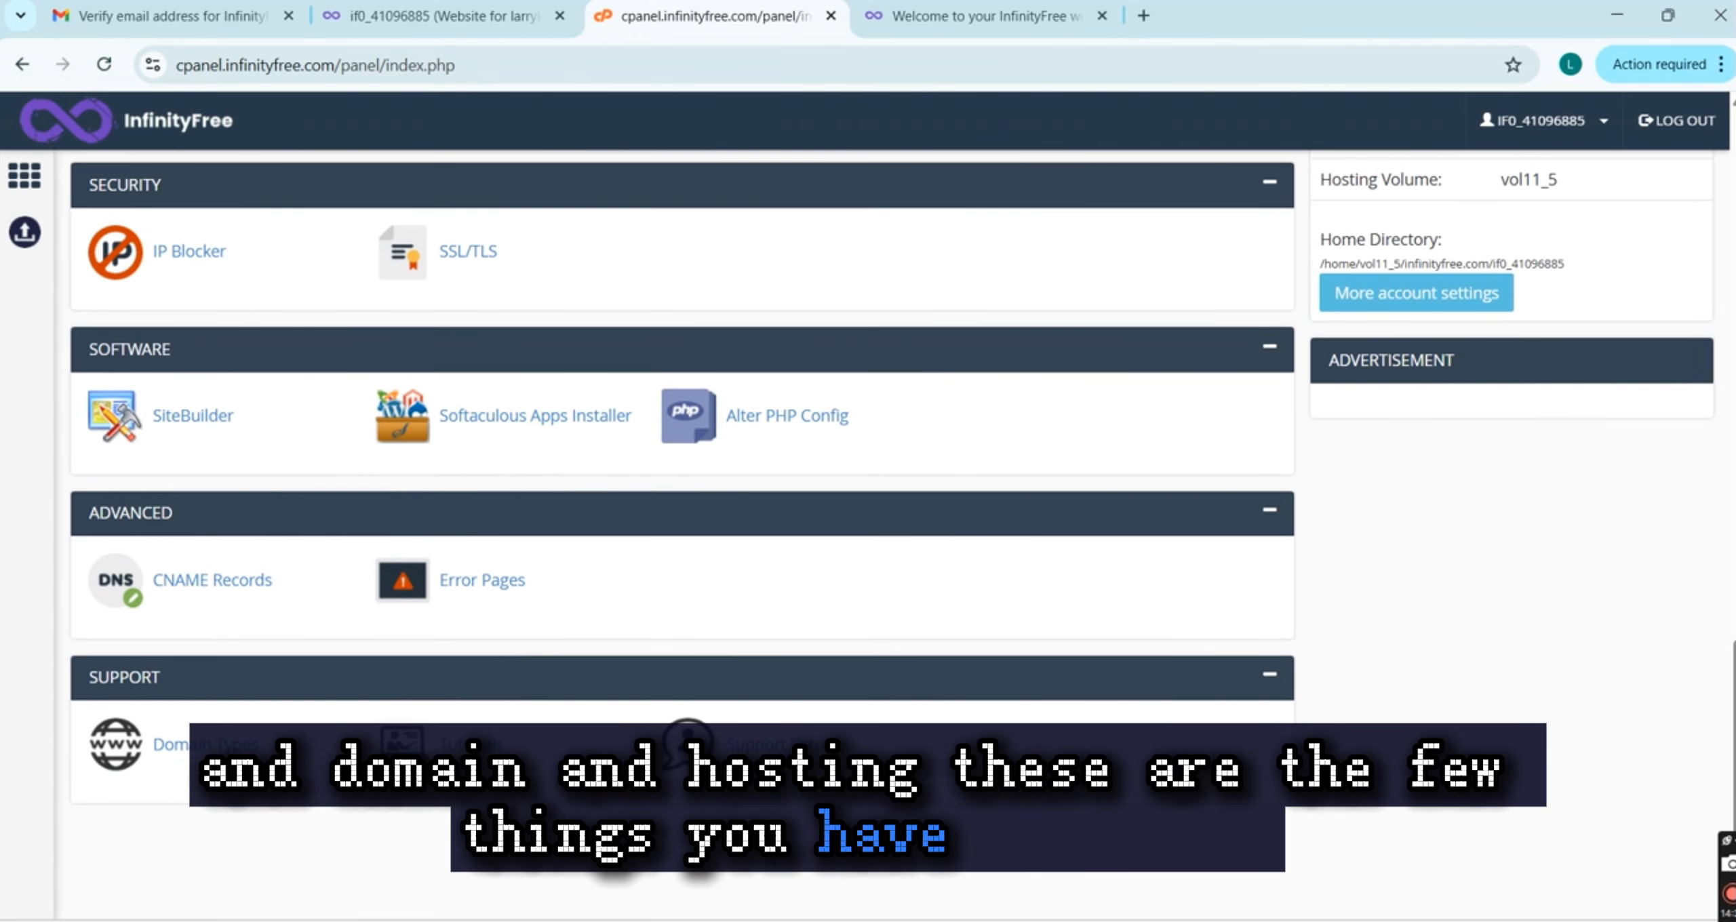
scroll(766, 847, "up", 9)
scroll(766, 848, "down", 7)
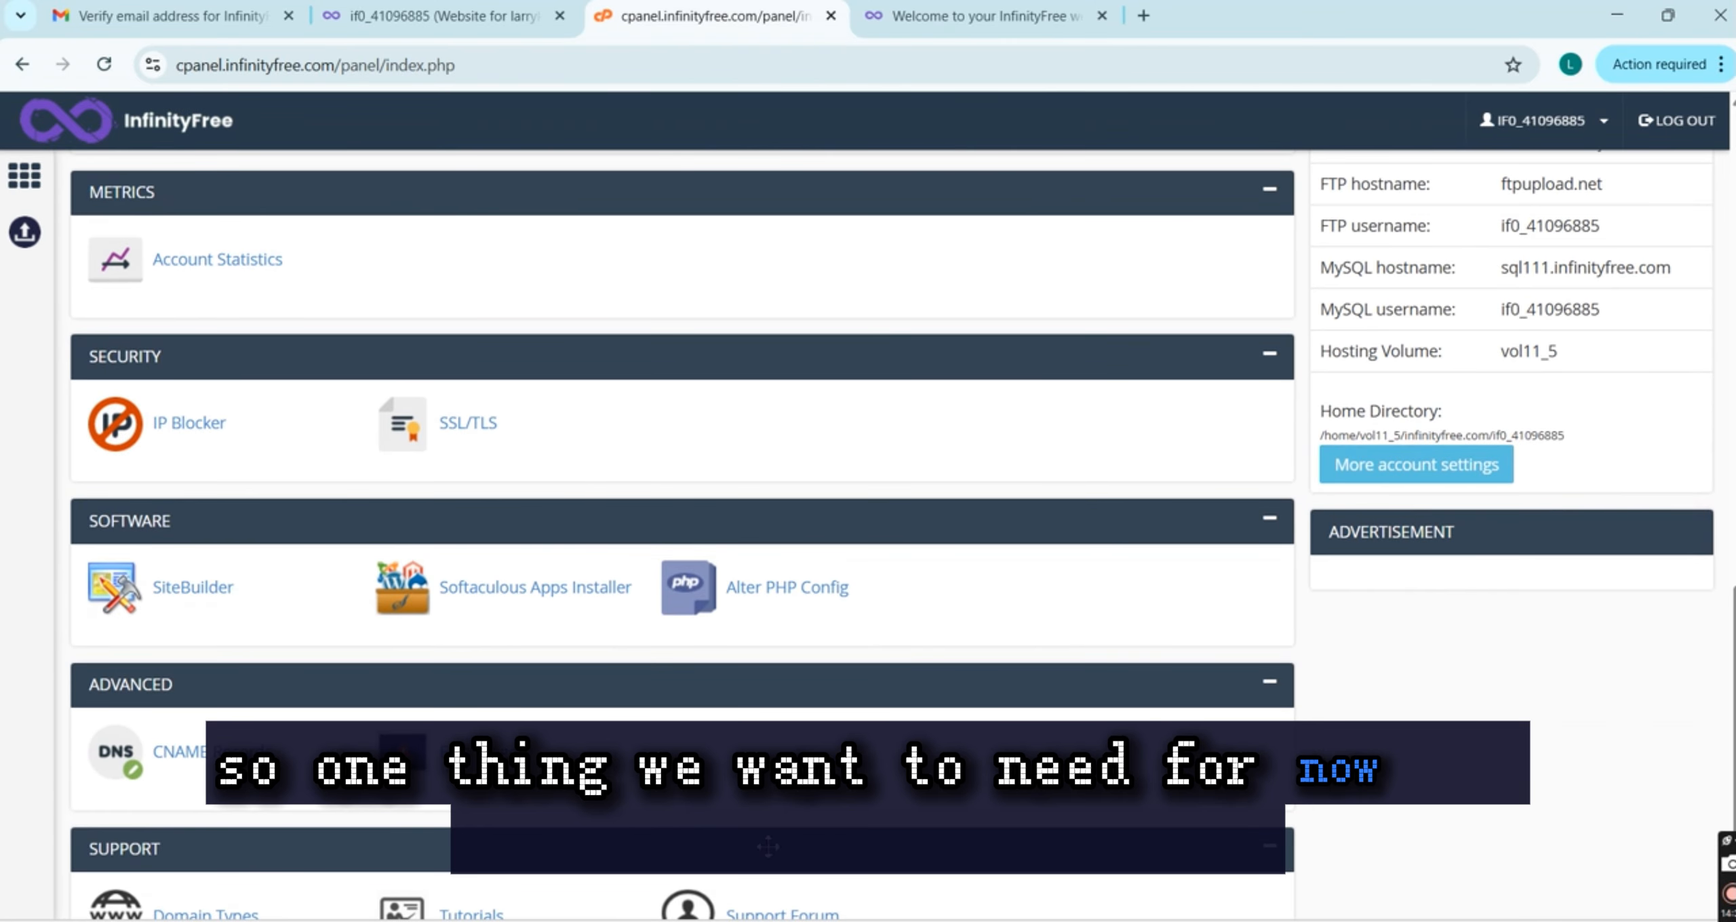
scroll(768, 847, "up", 1)
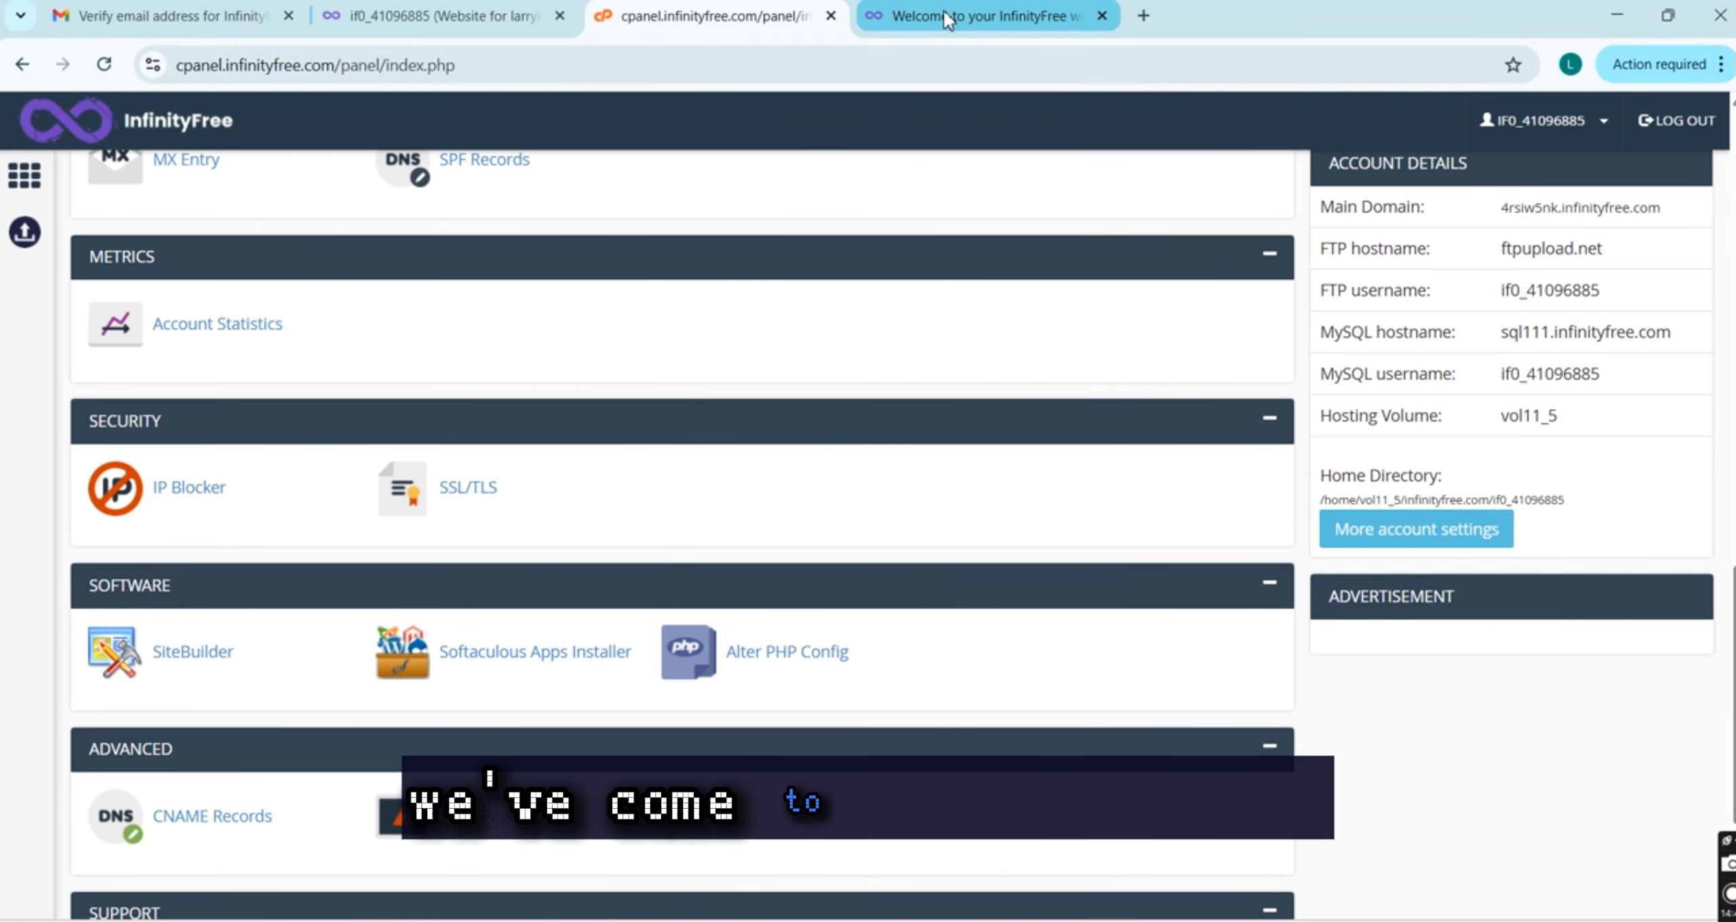
Close the 'Your domain is ready!' tab and dismiss the pop-up ad over the control panel
left_click_drag(949, 17, 546, 85)
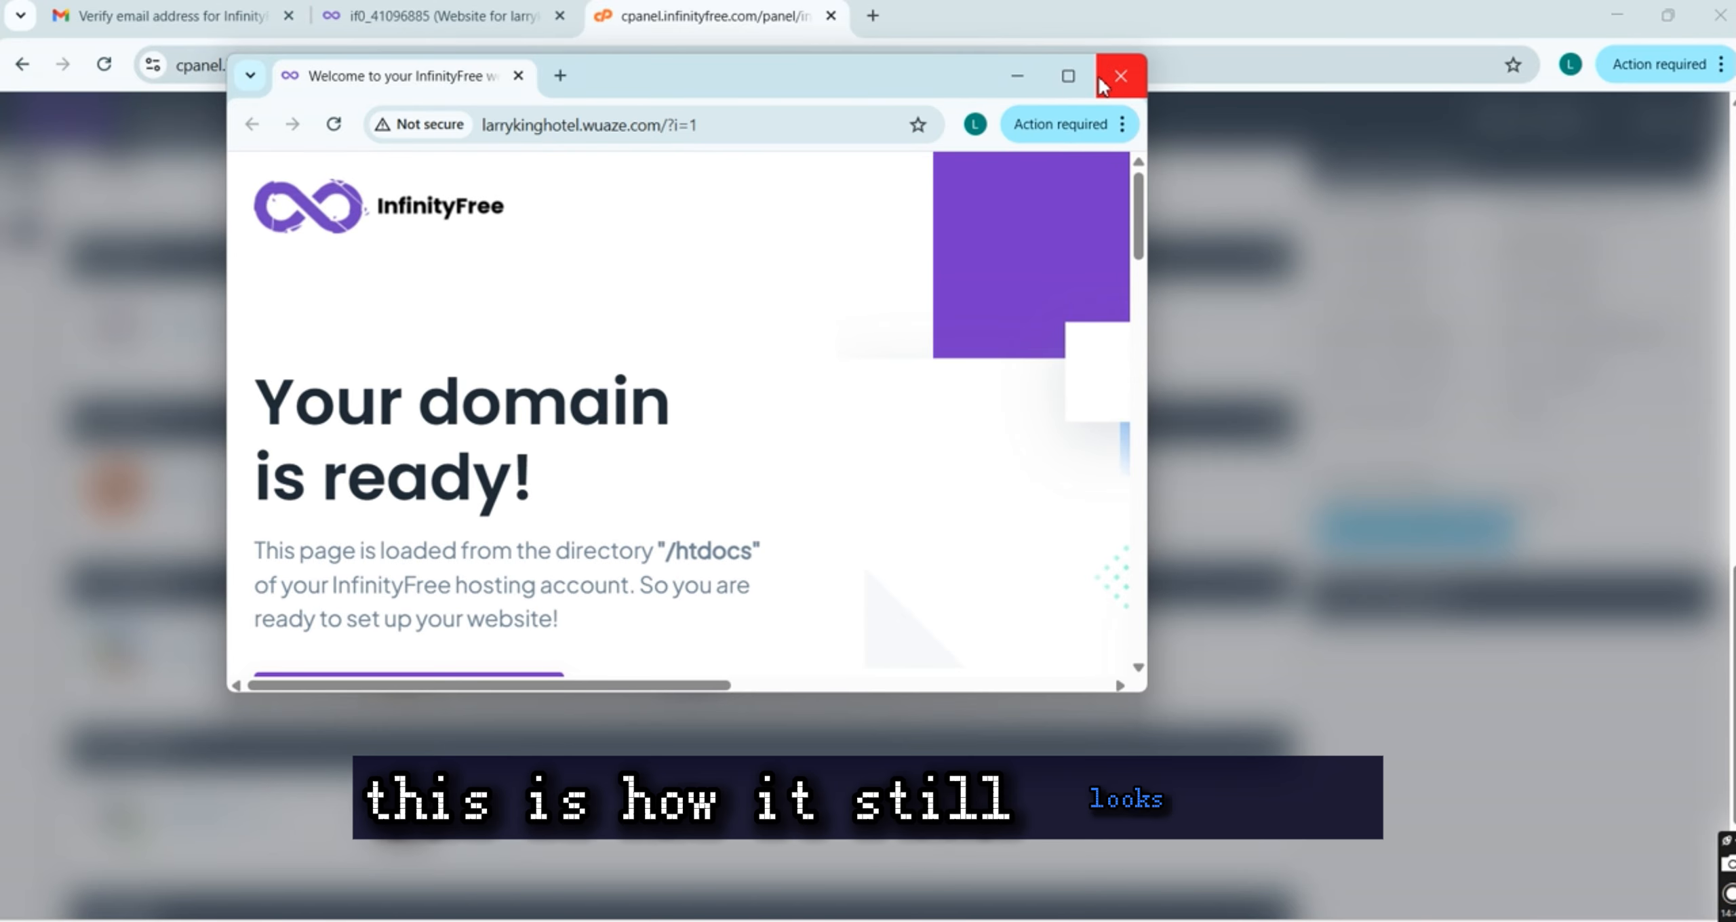
left_click(1120, 76)
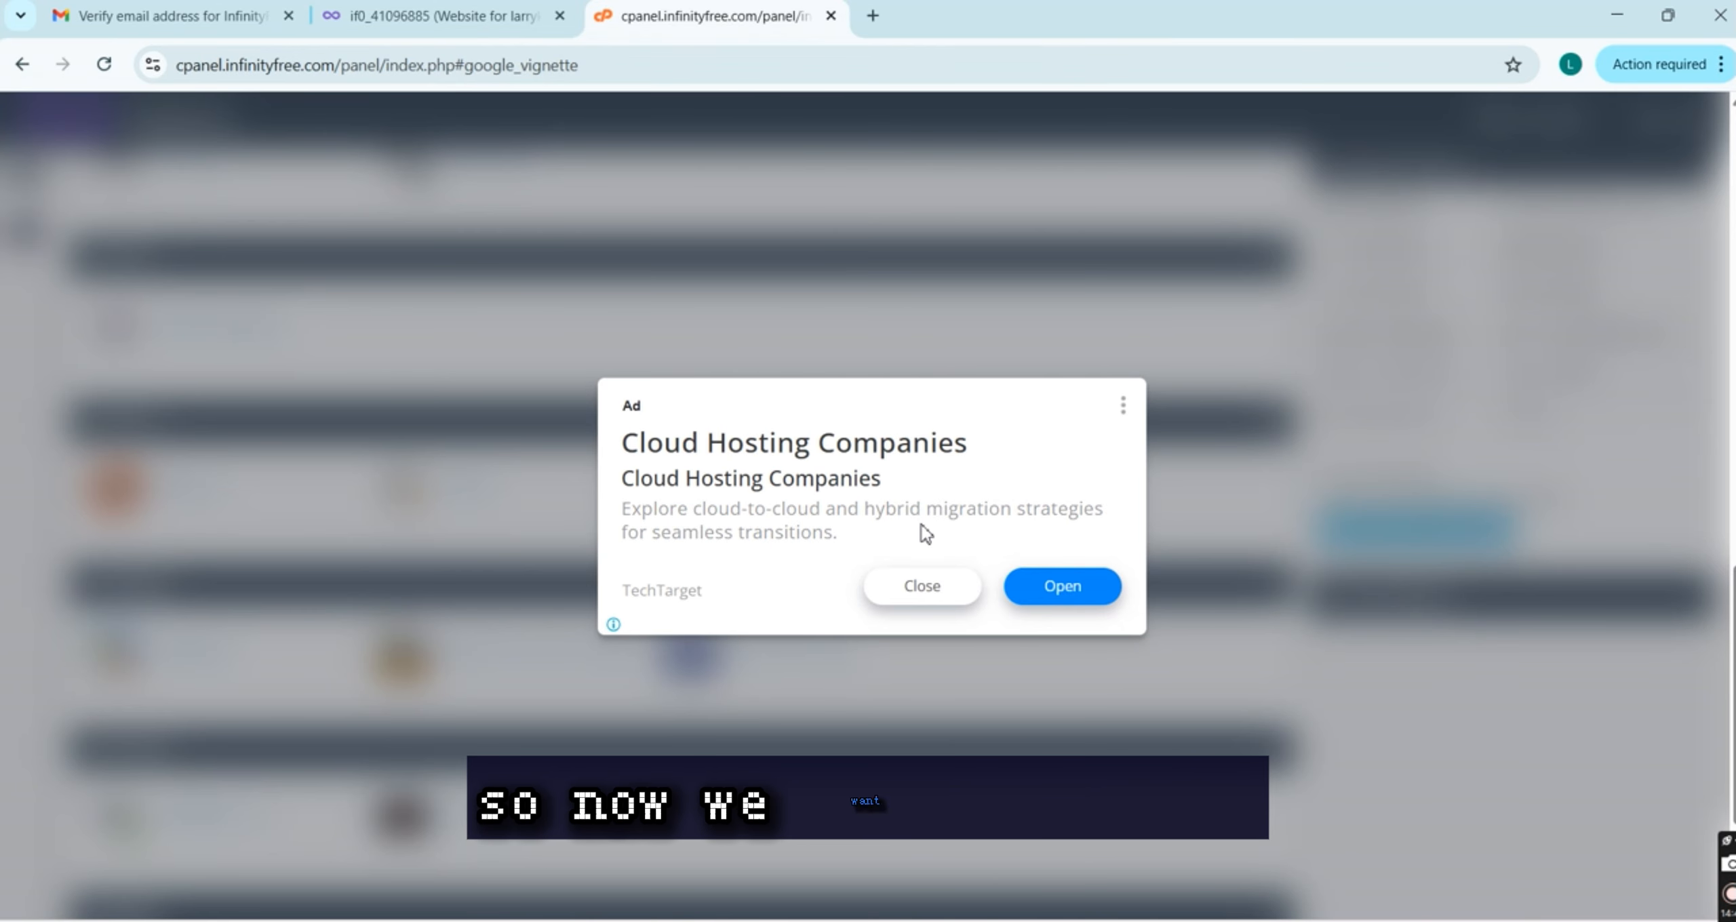
left_click(921, 587)
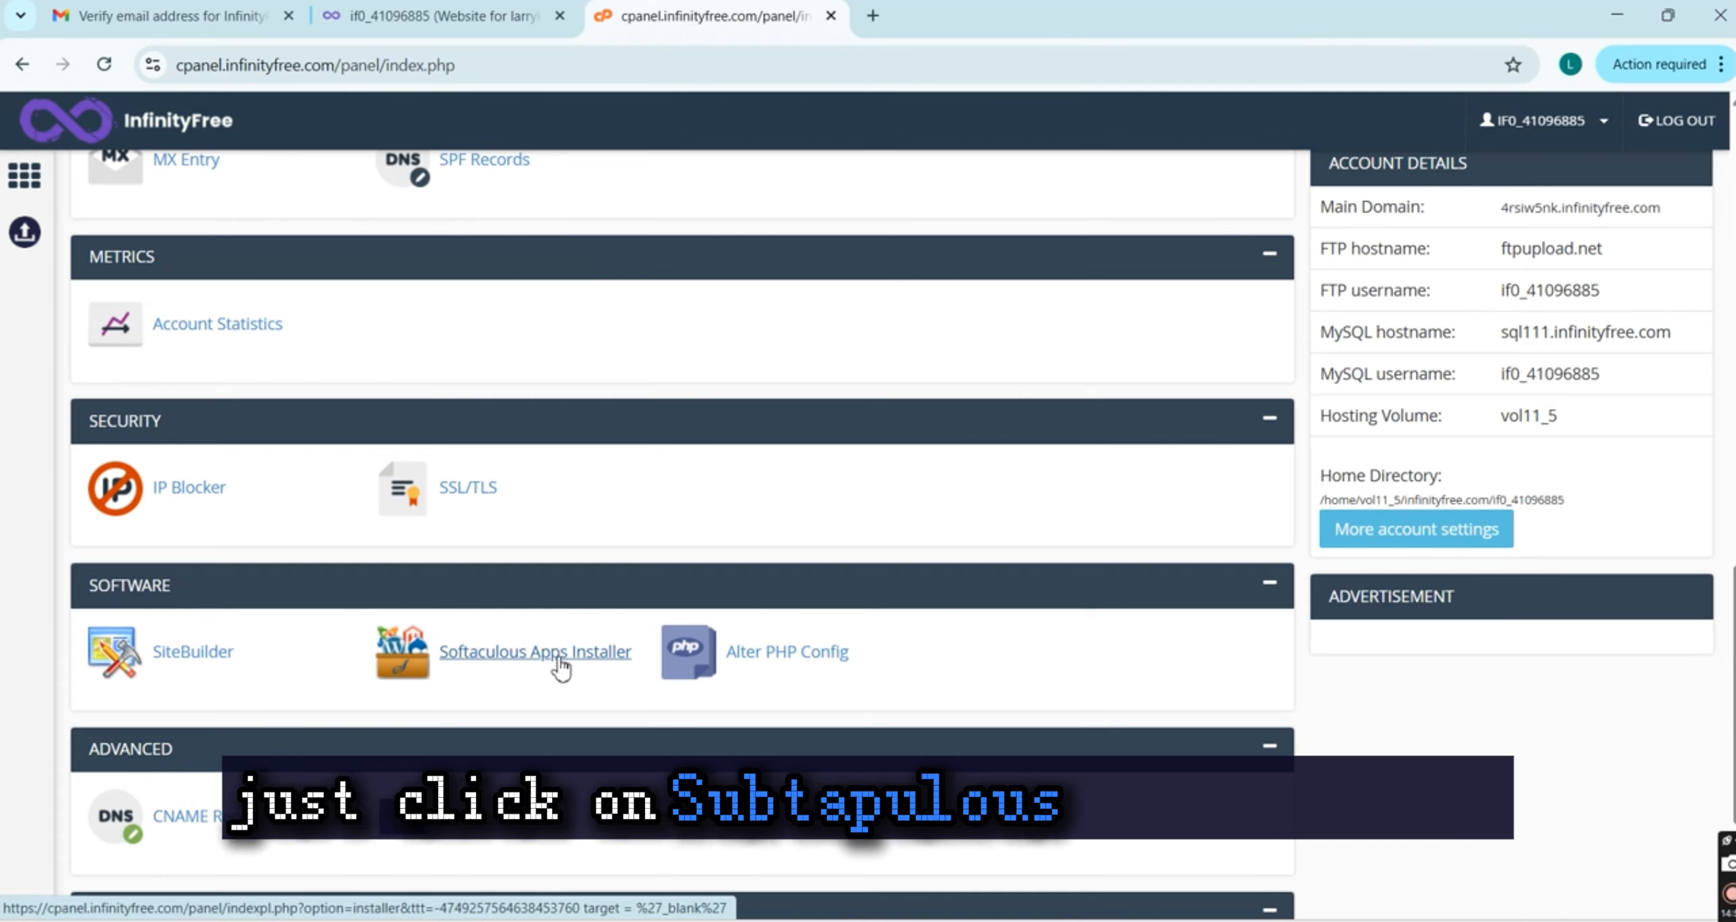
Launch Softaculous Apps Installer and bring its Chrome window to the front
left_click(559, 657)
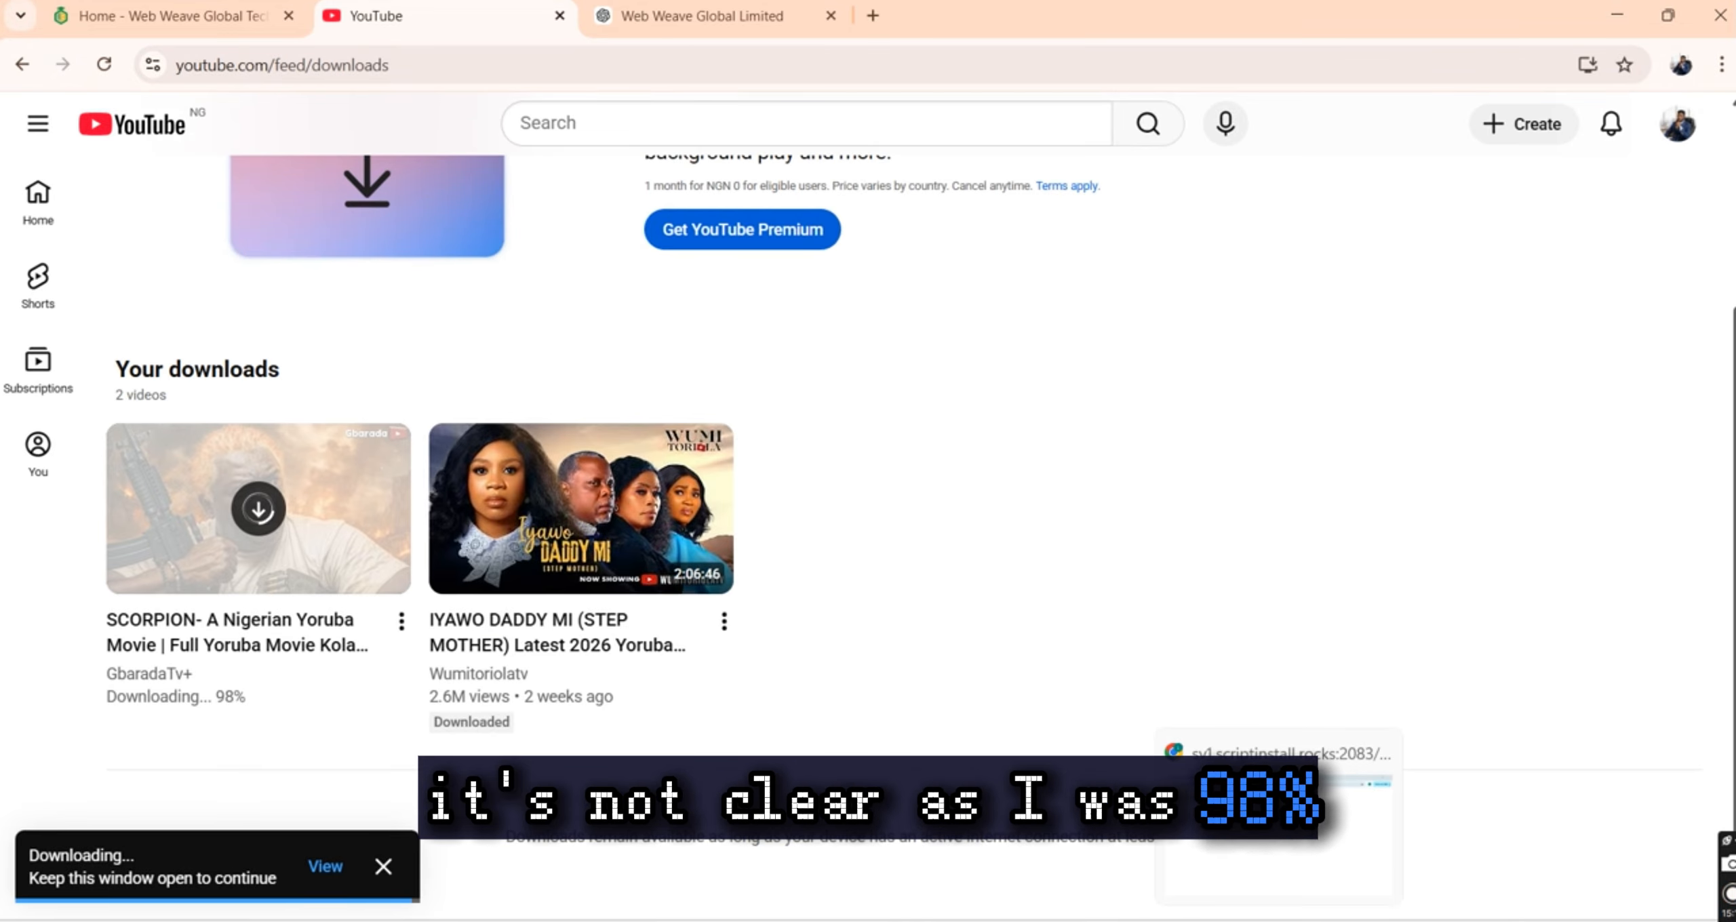
left_click(1278, 920)
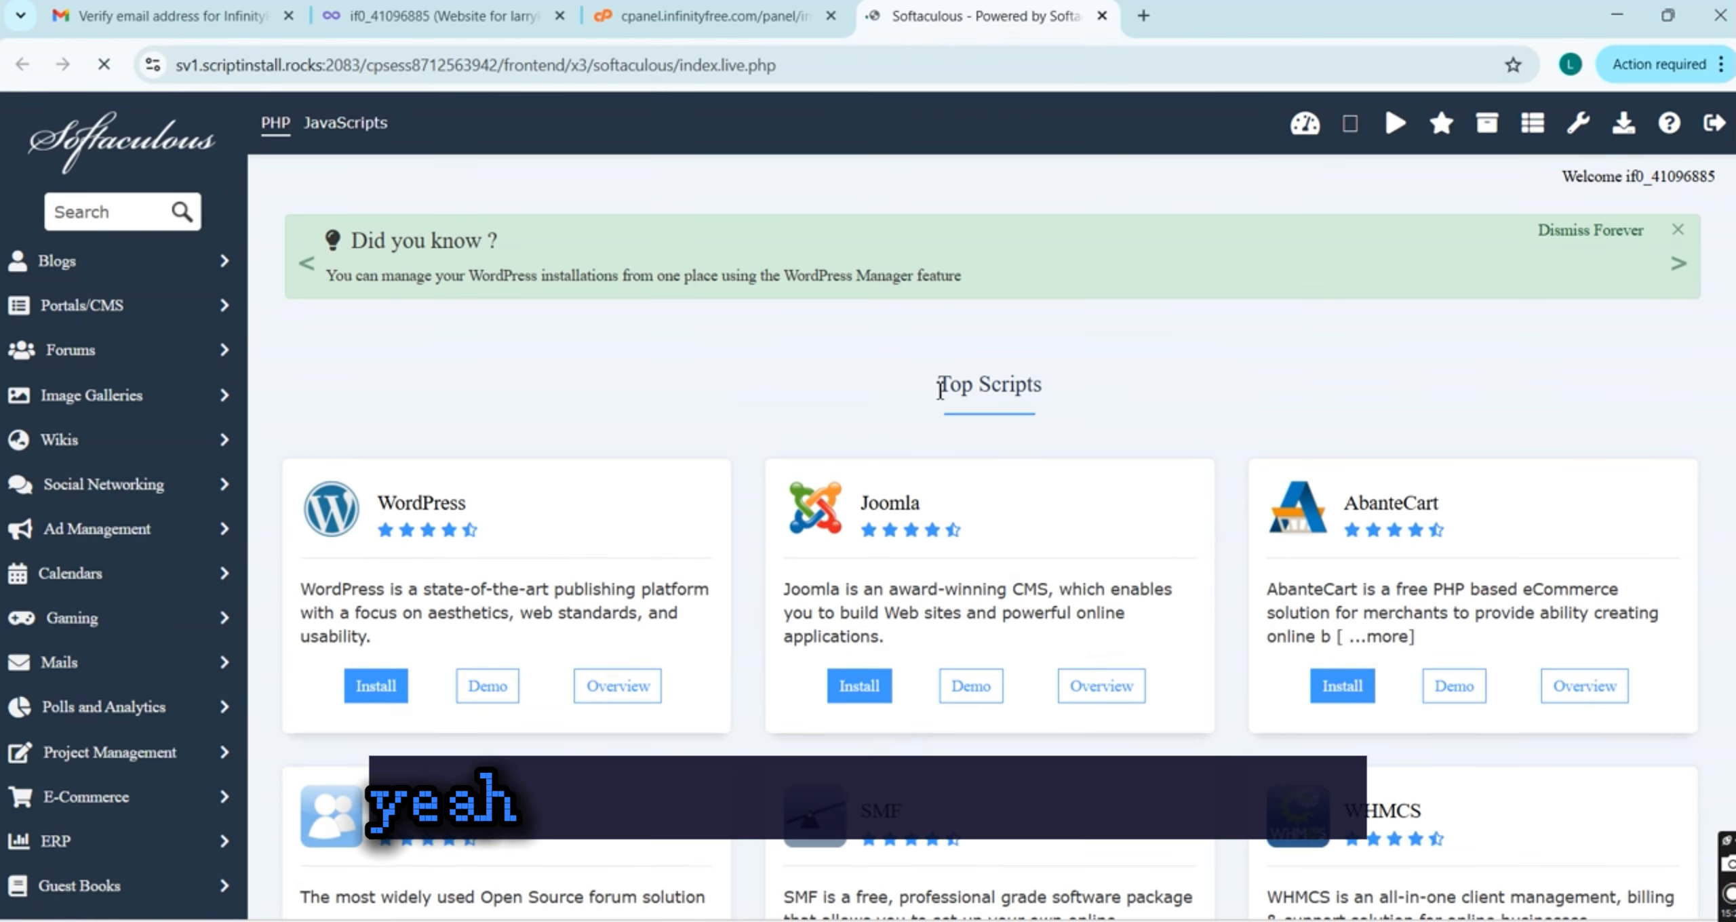
scroll(937, 389, "down", 1)
scroll(939, 390, "up", 1)
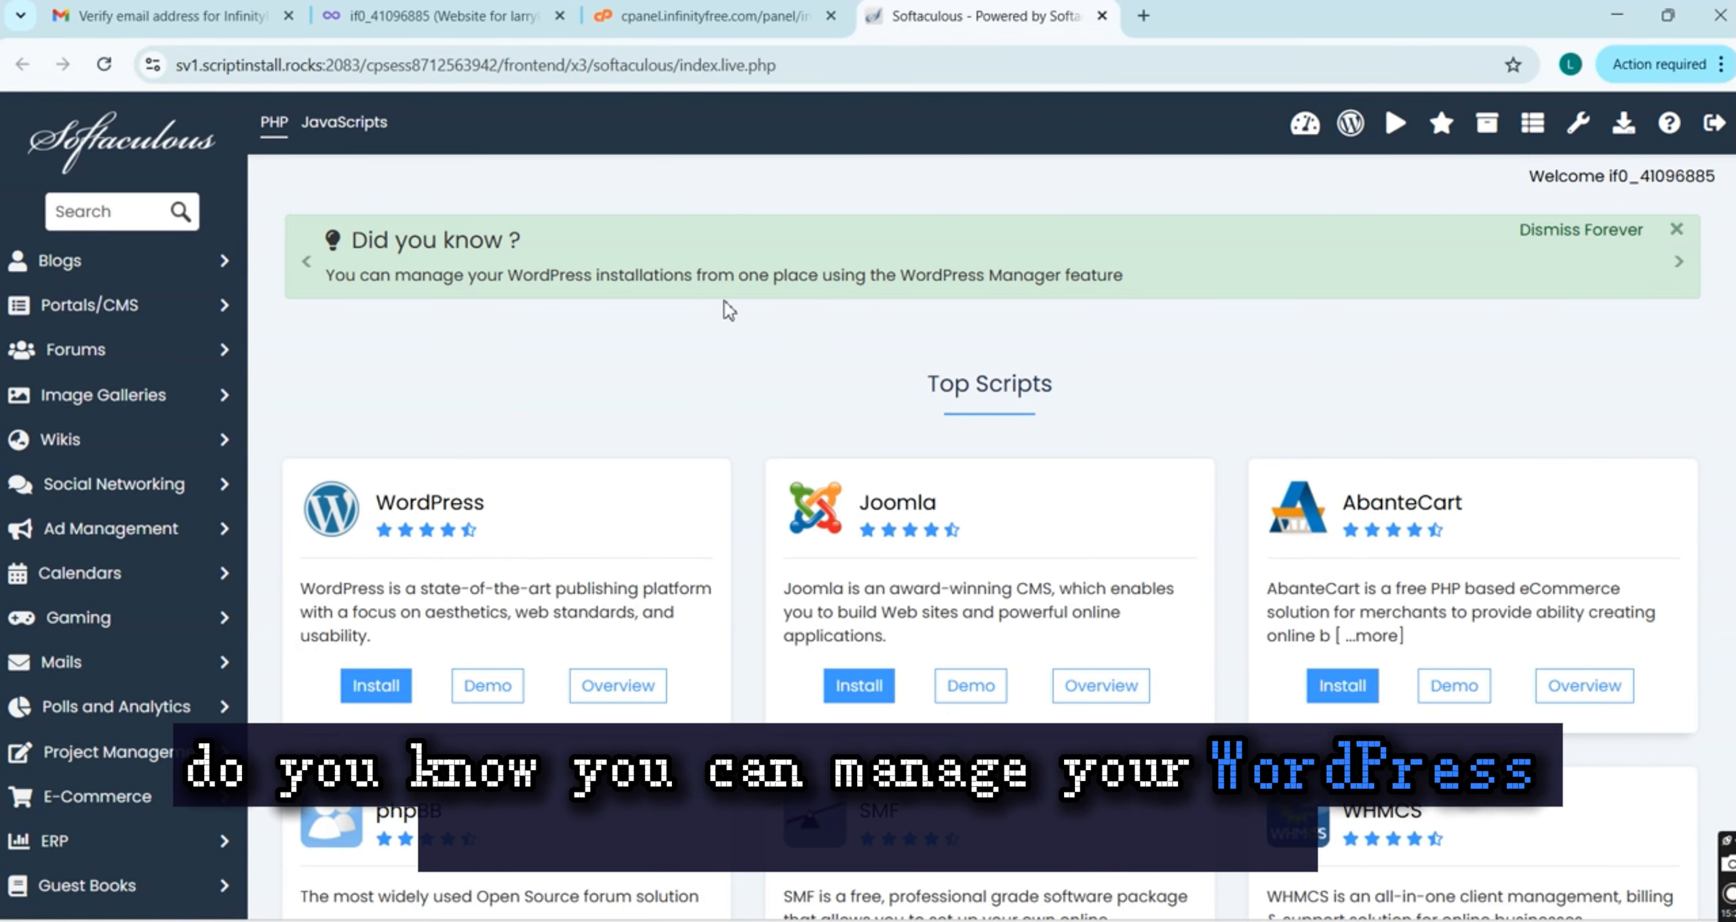
scroll(719, 318, "up", 4)
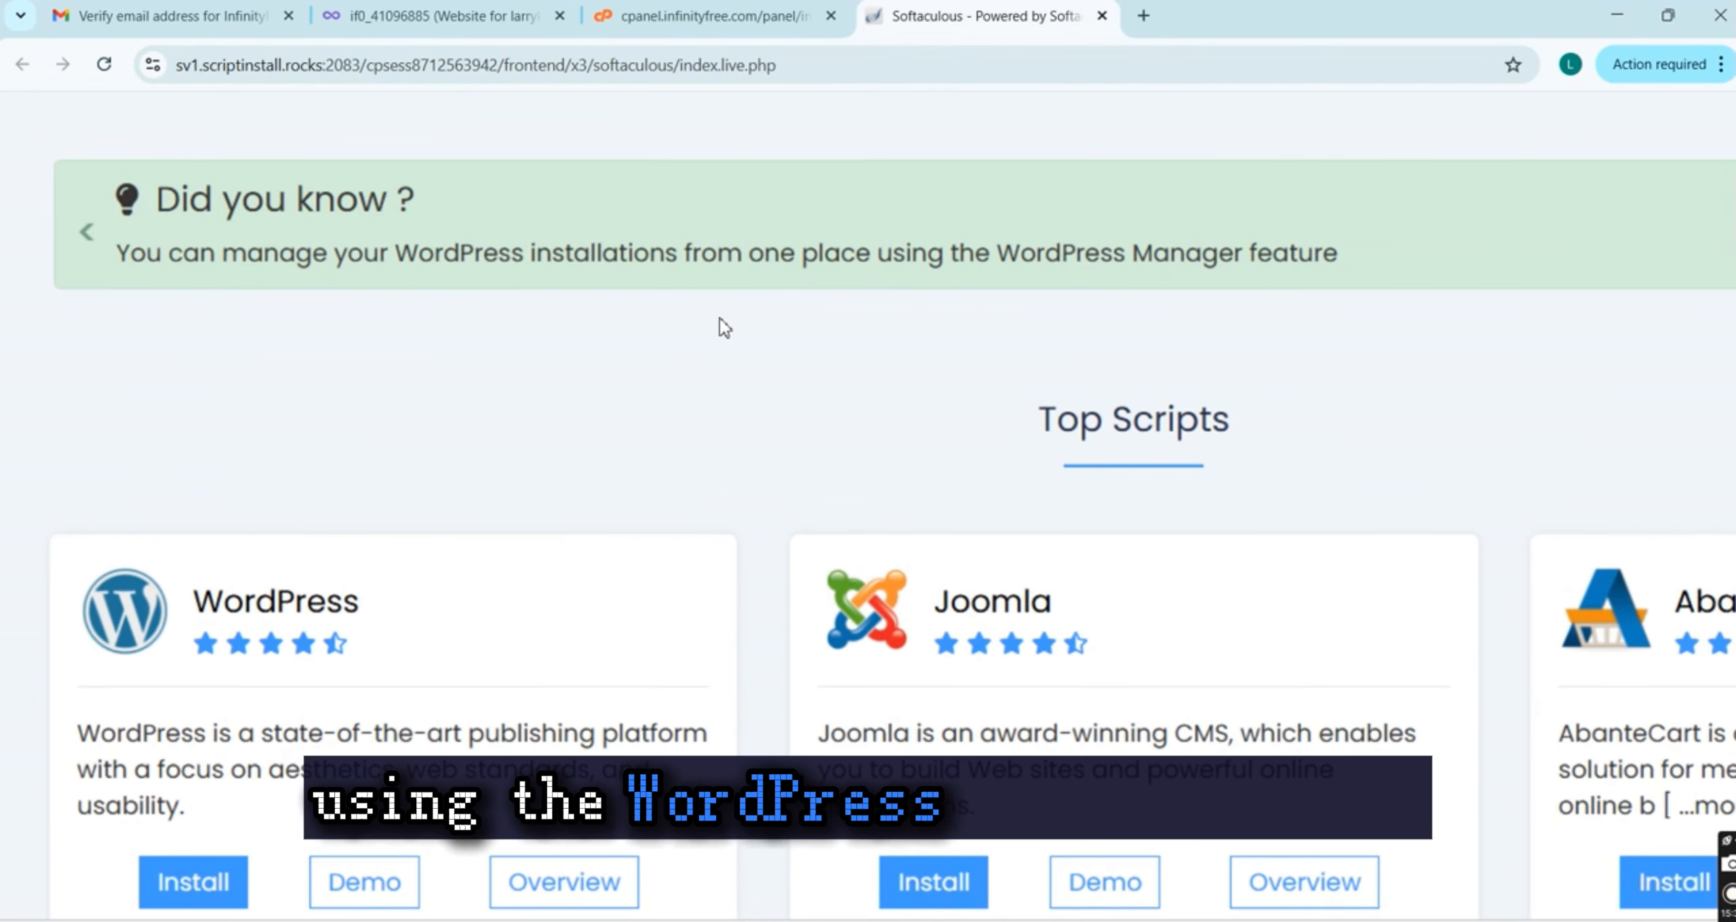
scroll(719, 317, "down", 4)
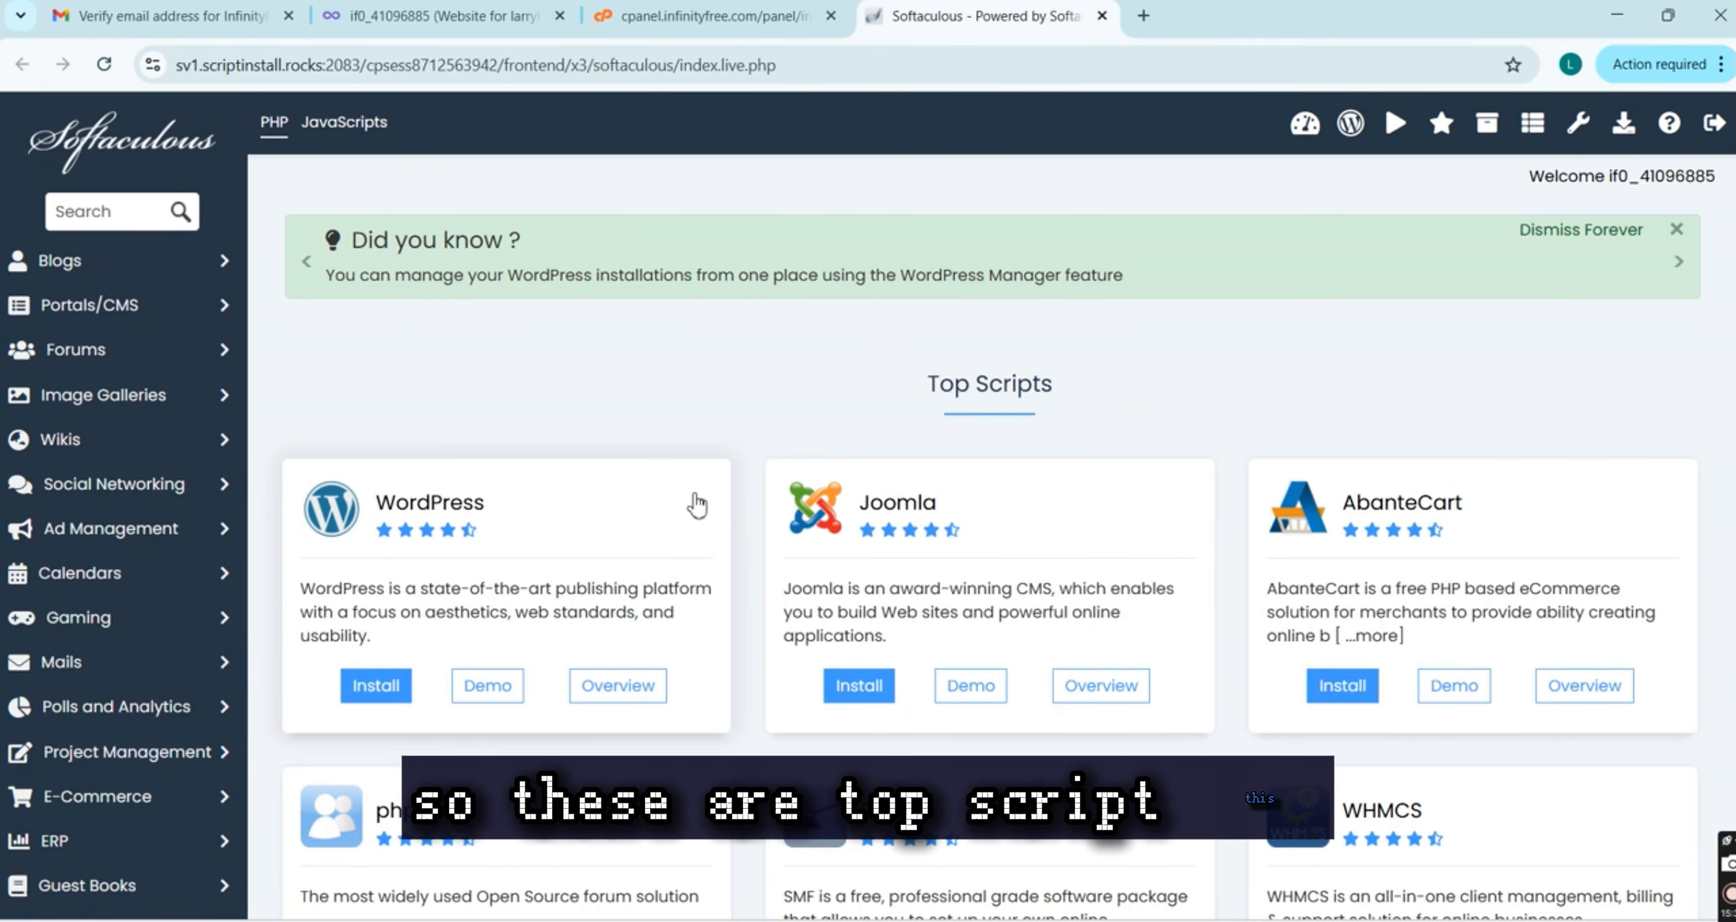
scroll(696, 505, "down", 1)
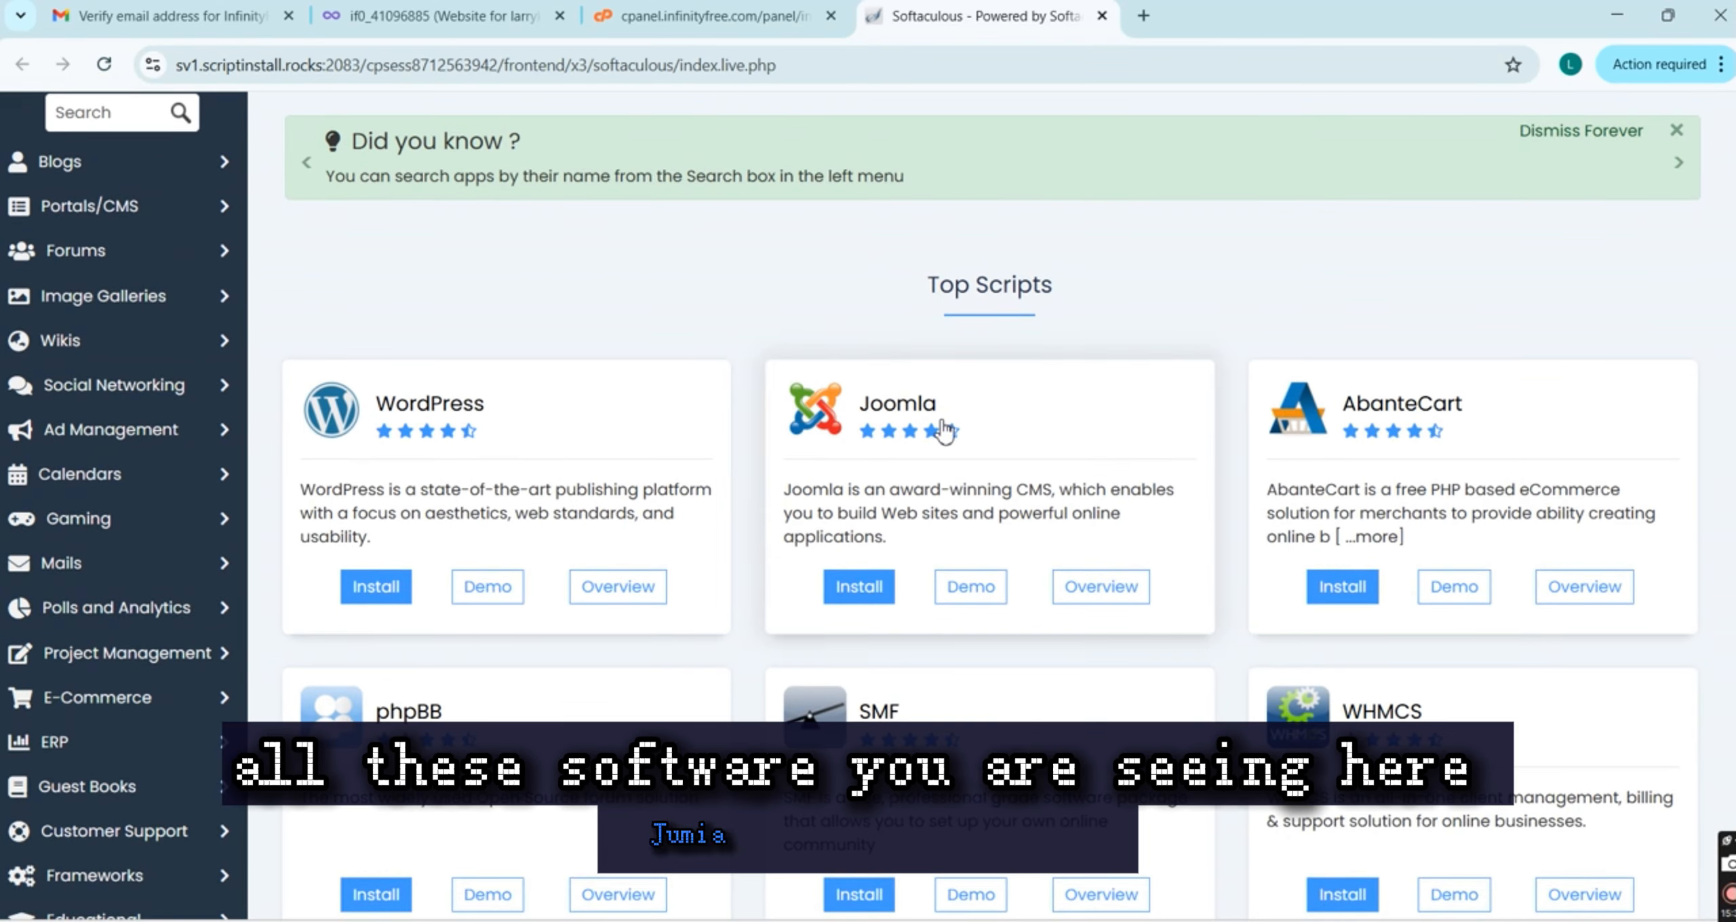
scroll(943, 431, "down", 1)
scroll(948, 534, "down", 1)
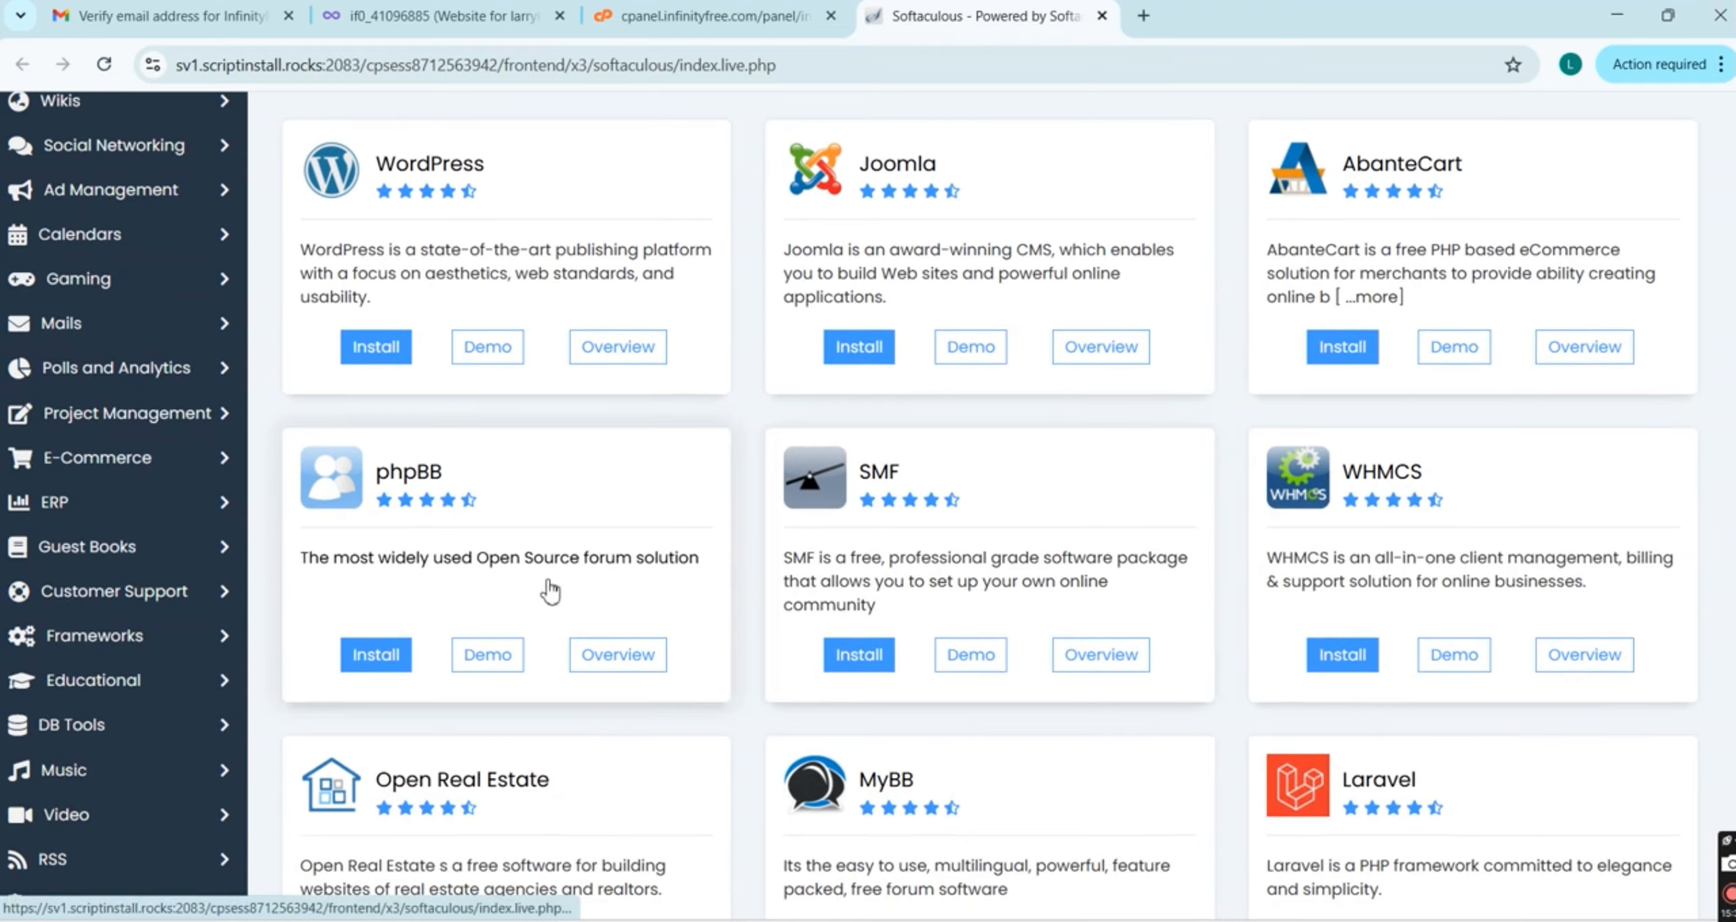
scroll(661, 563, "down", 7)
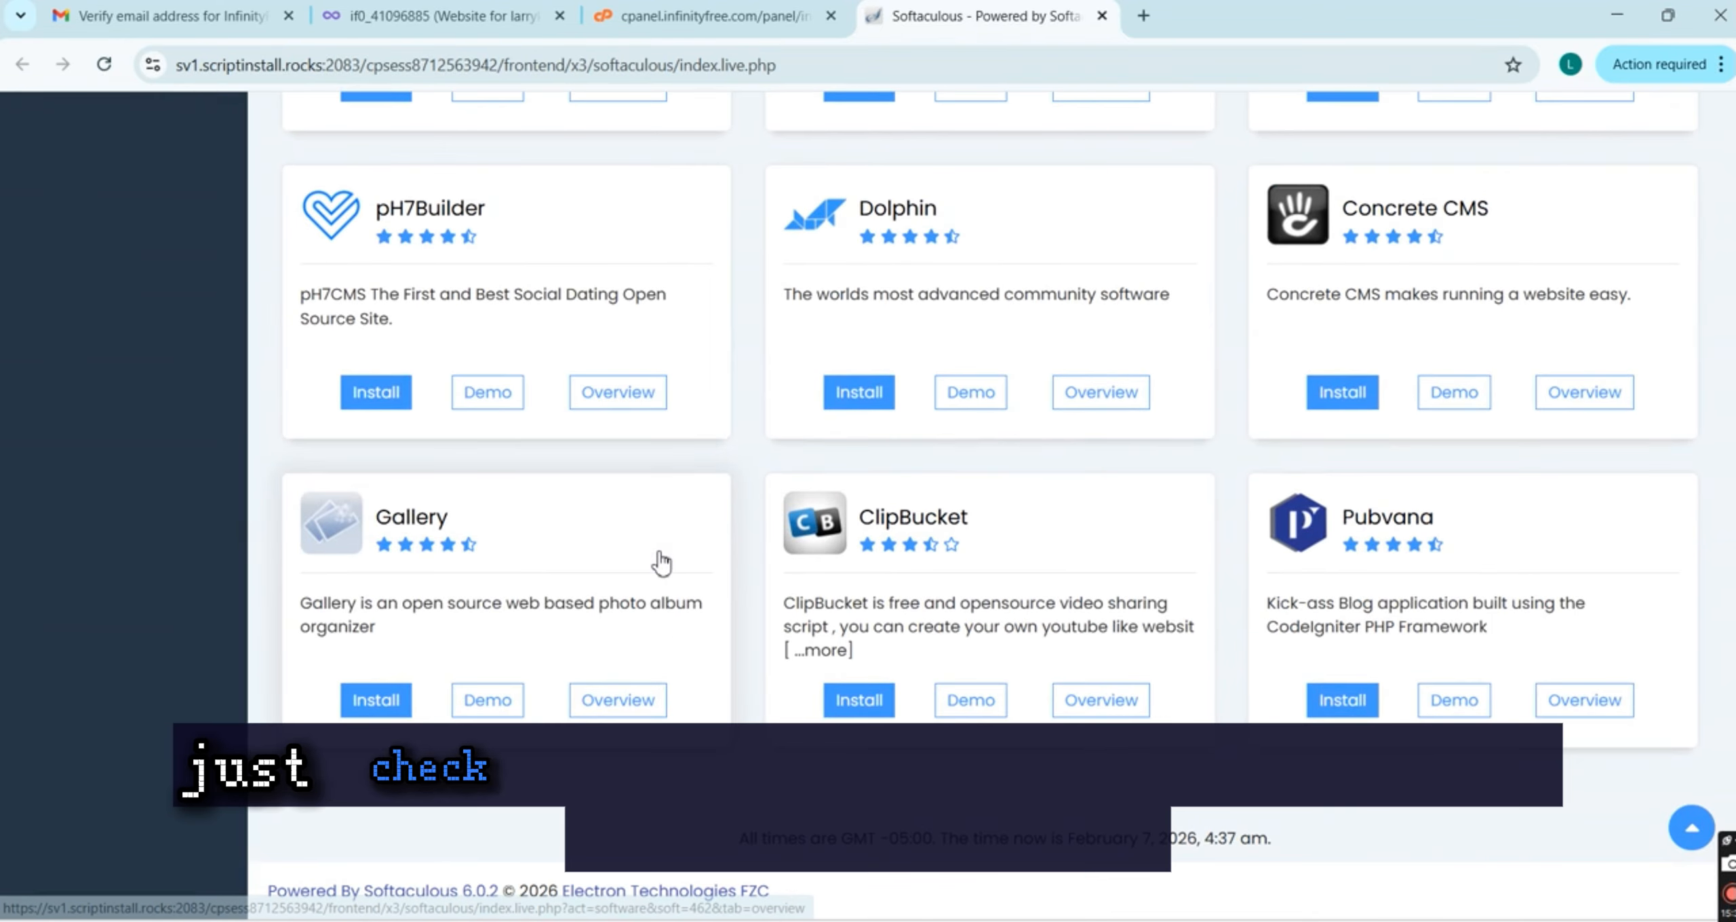
scroll(661, 563, "up", 1)
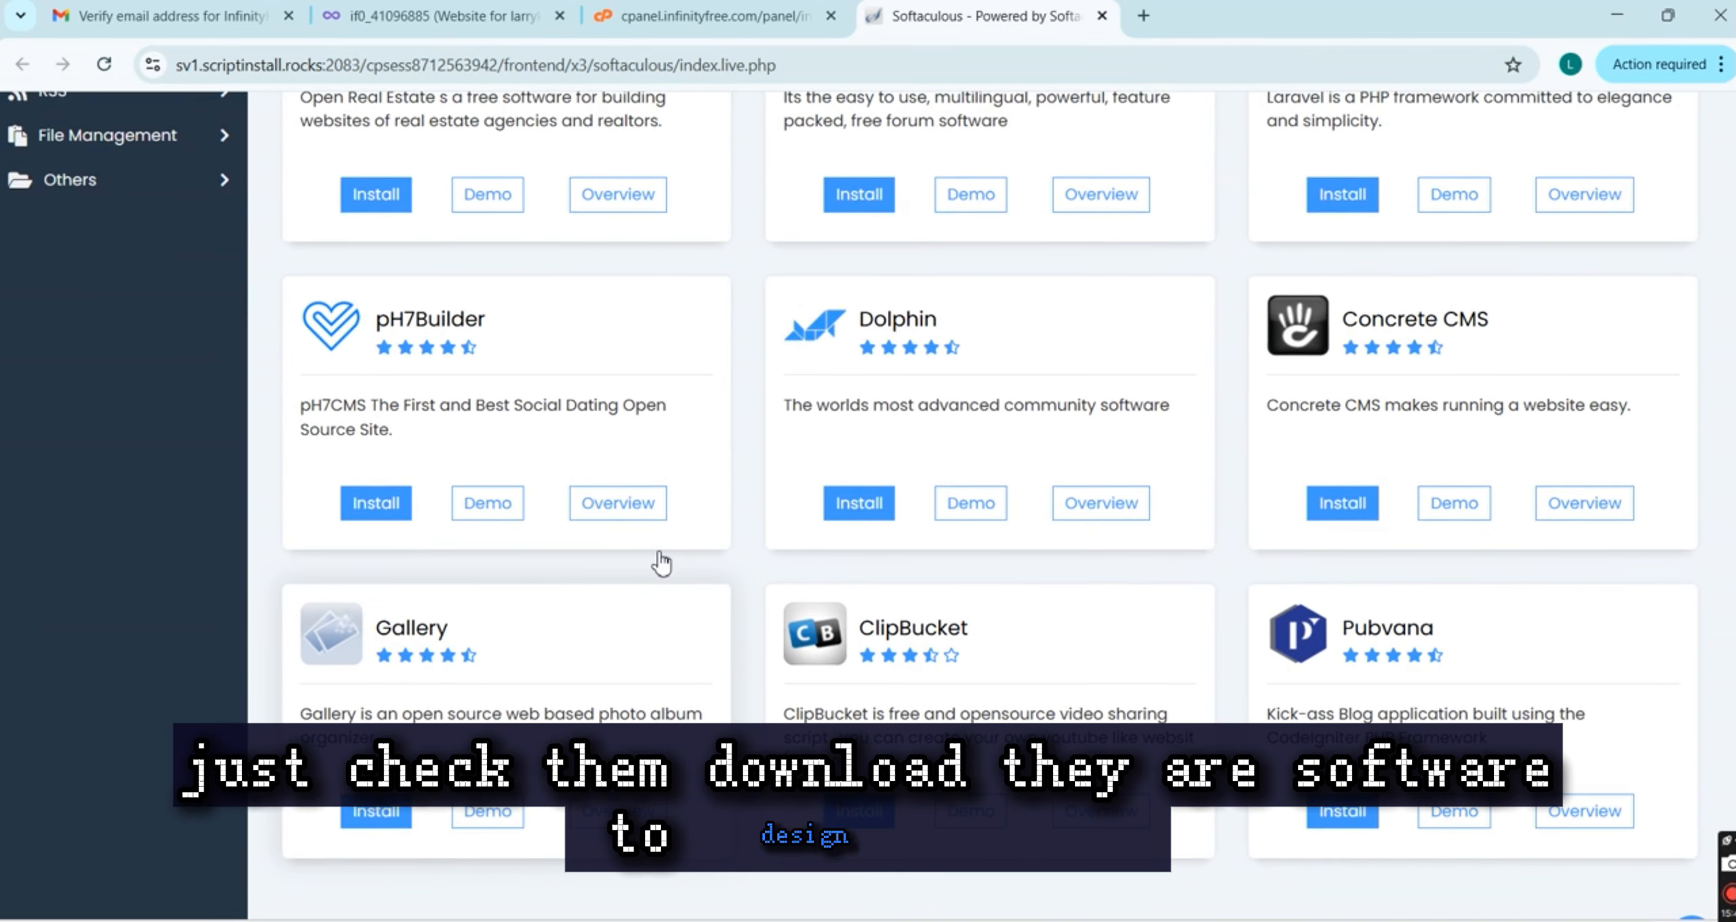
scroll(661, 563, "up", 5)
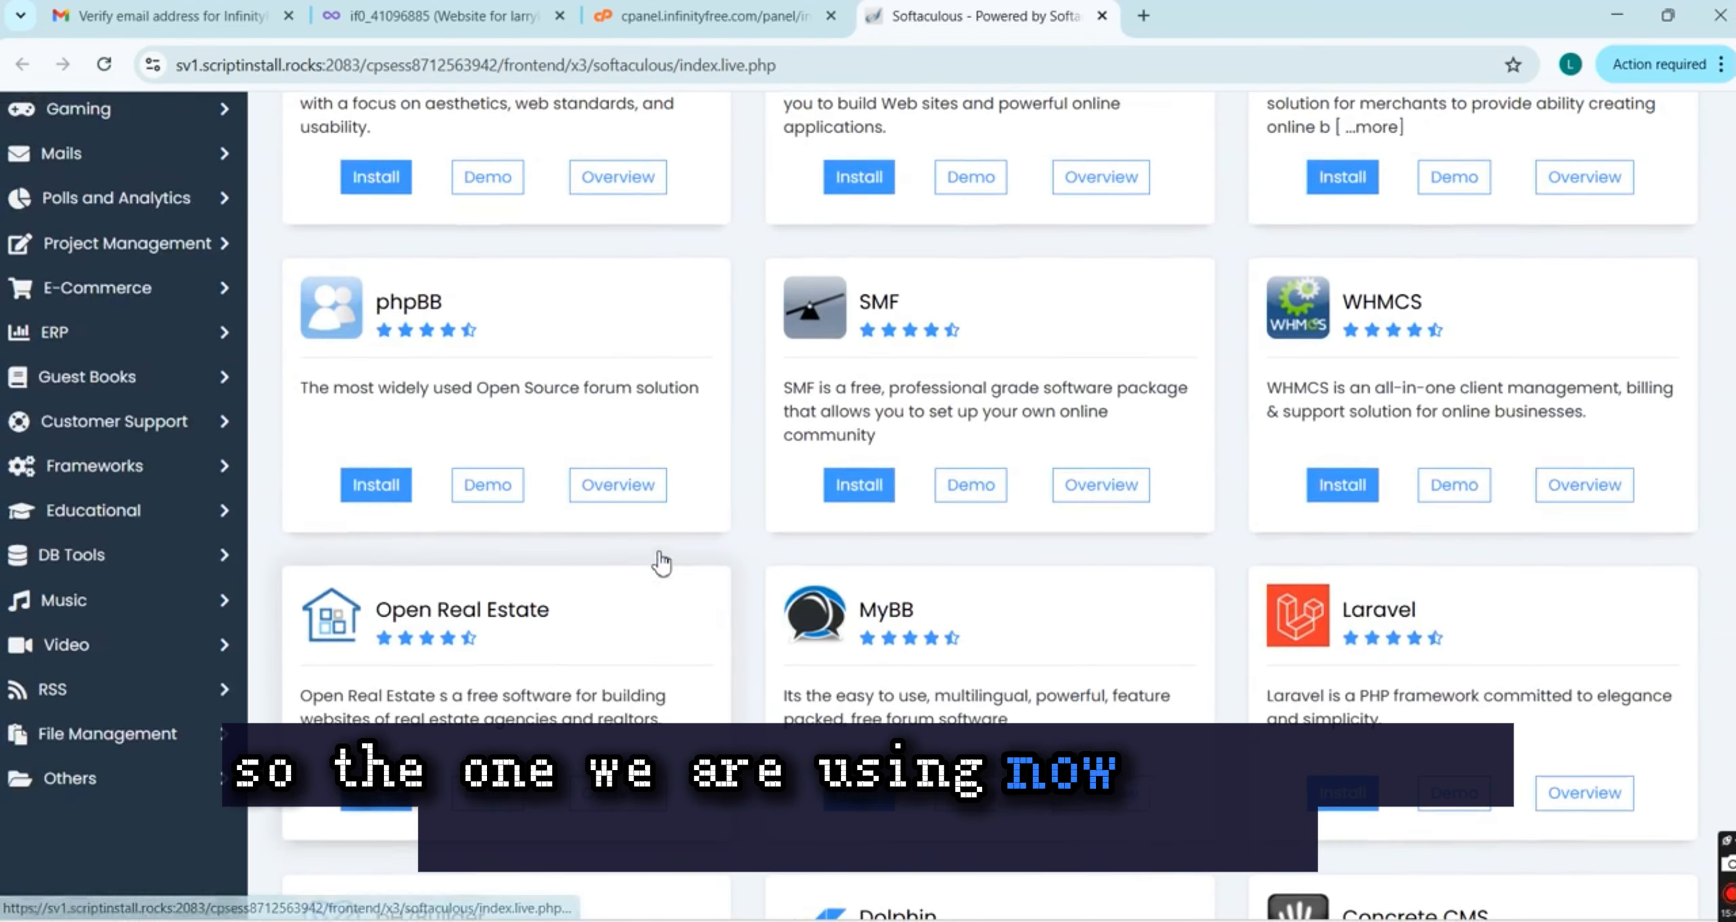
scroll(661, 563, "up", 3)
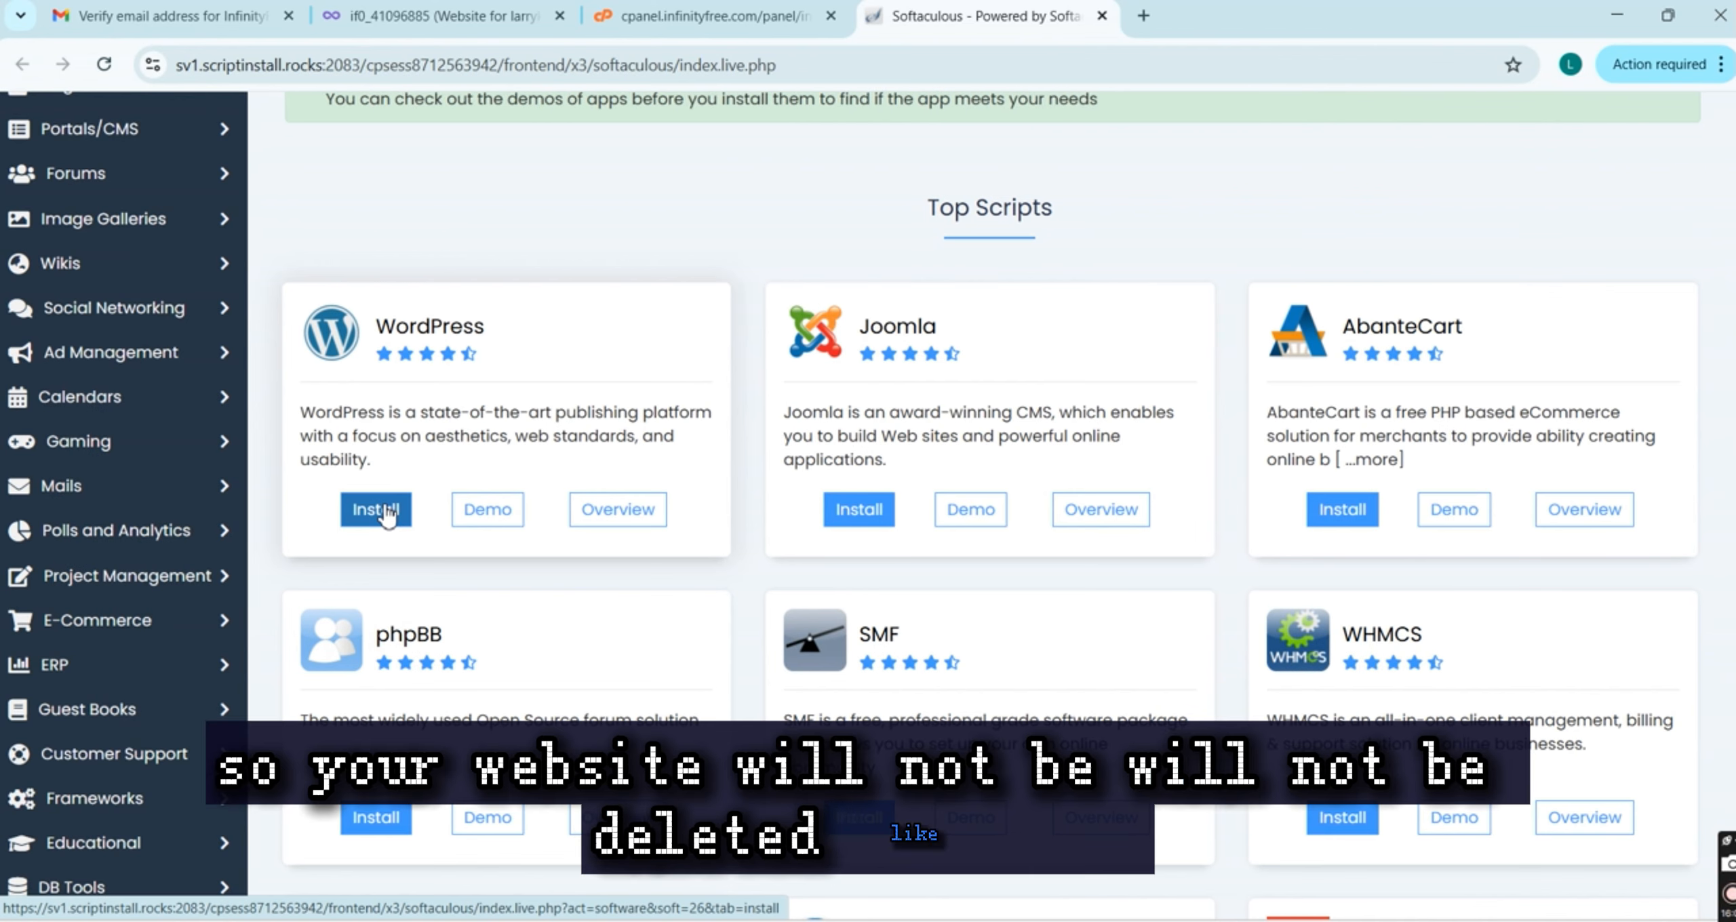
scroll(506, 368, "up", 5)
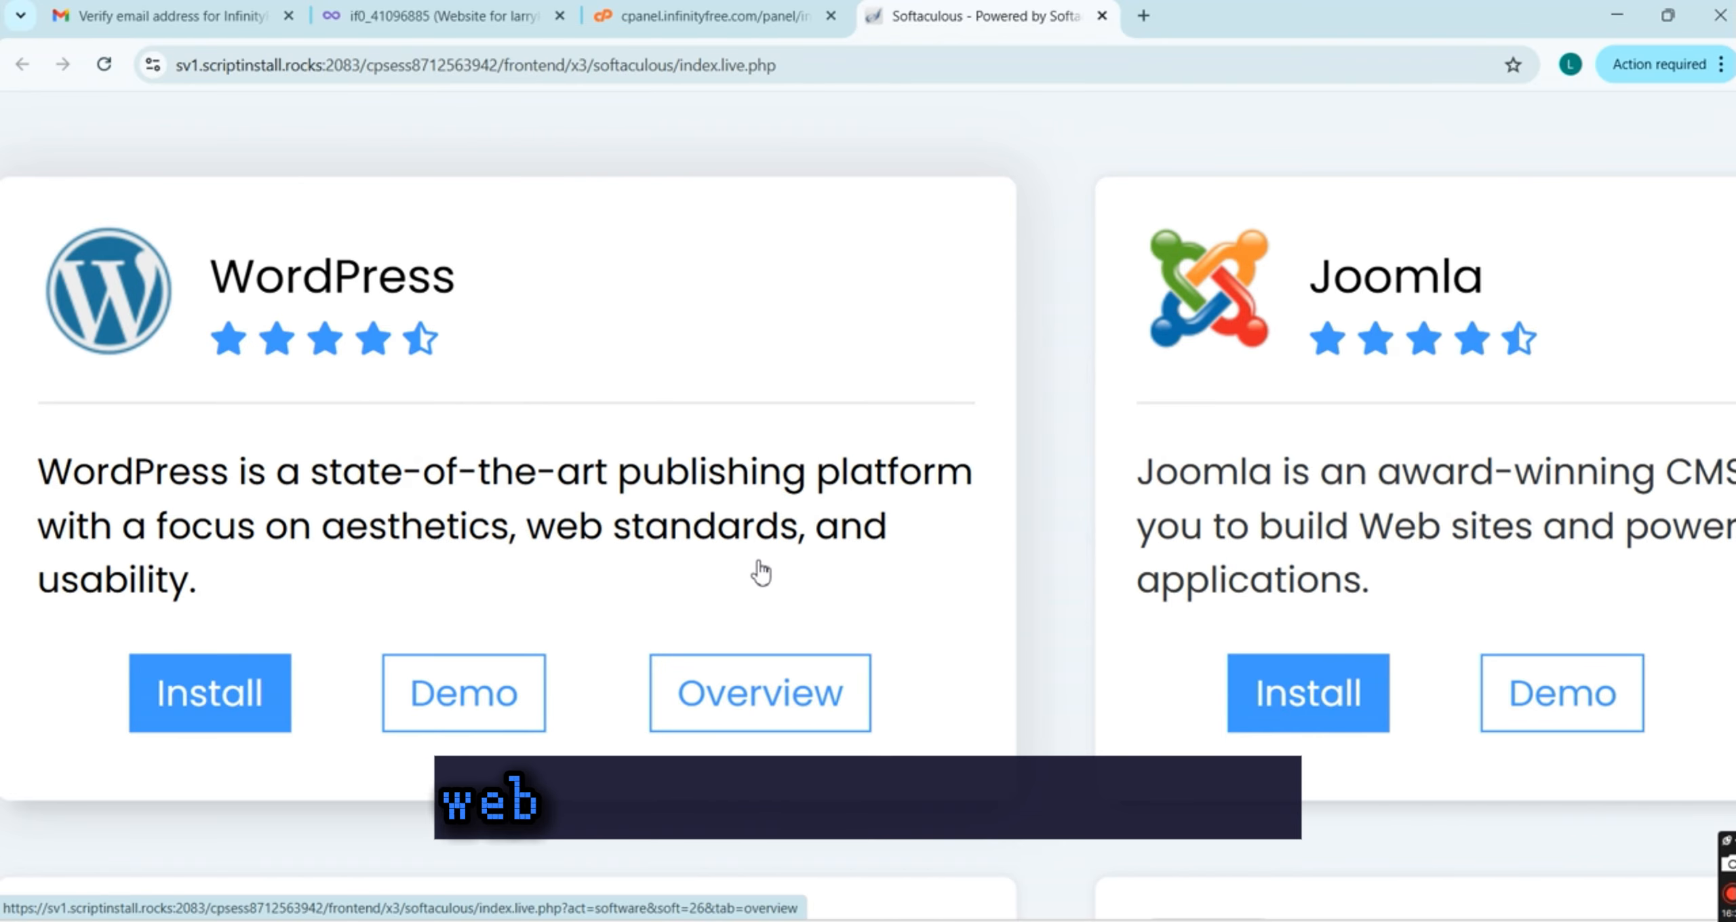
scroll(299, 634, "left", 2)
scroll(299, 634, "down", 1)
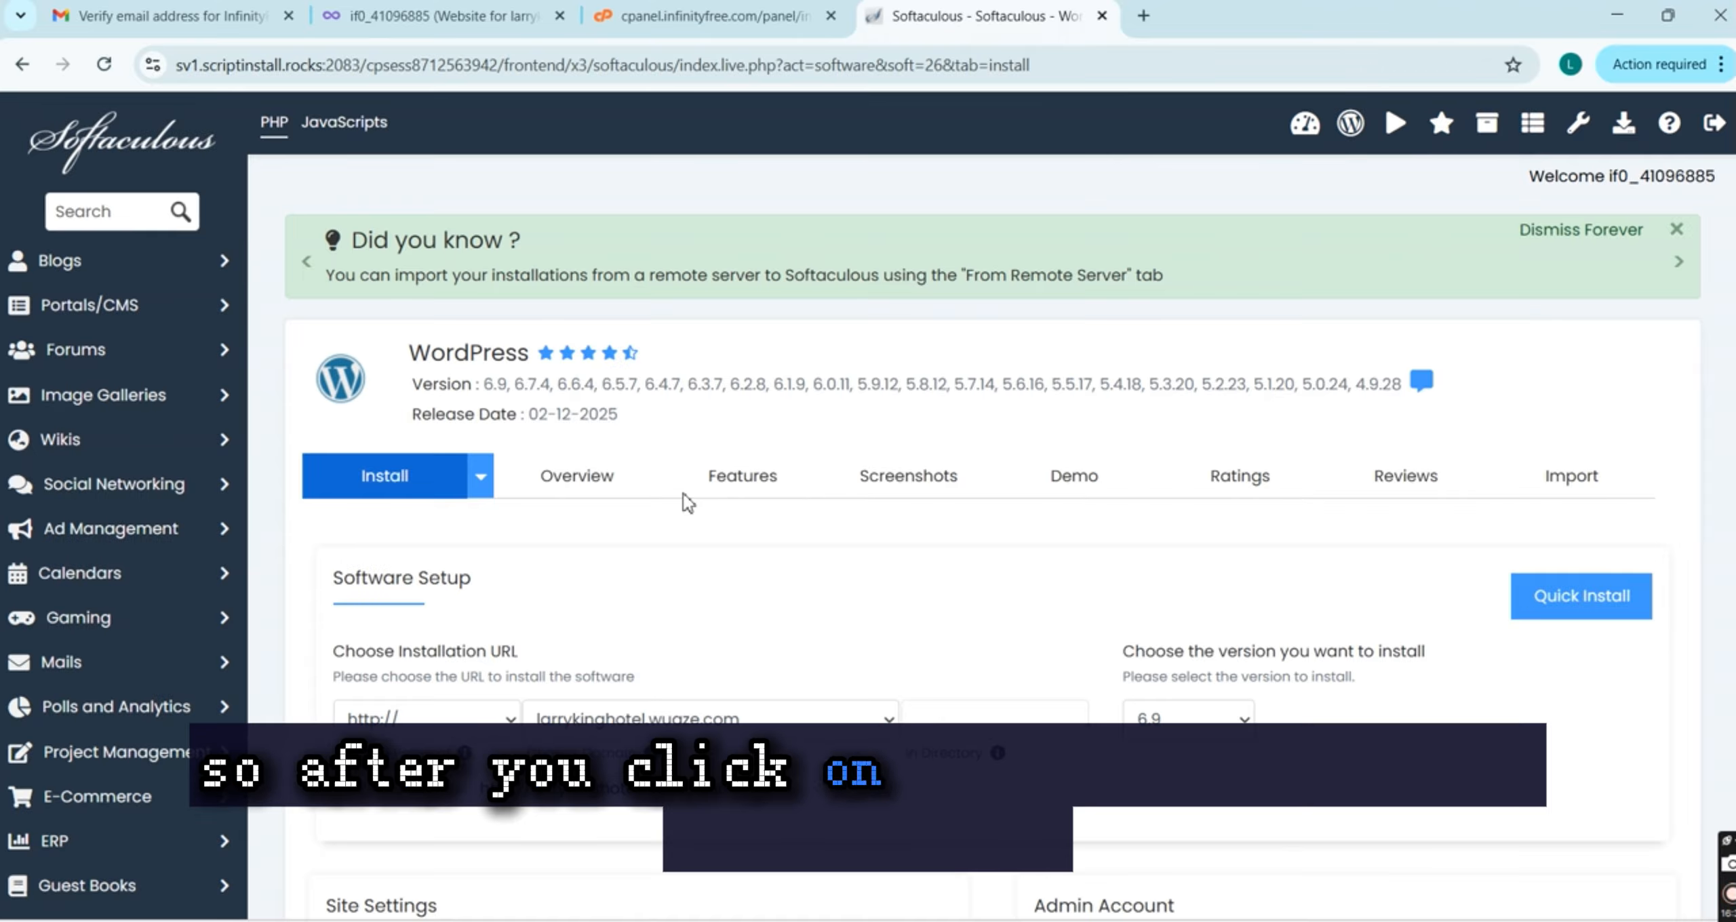
scroll(735, 542, "down", 1)
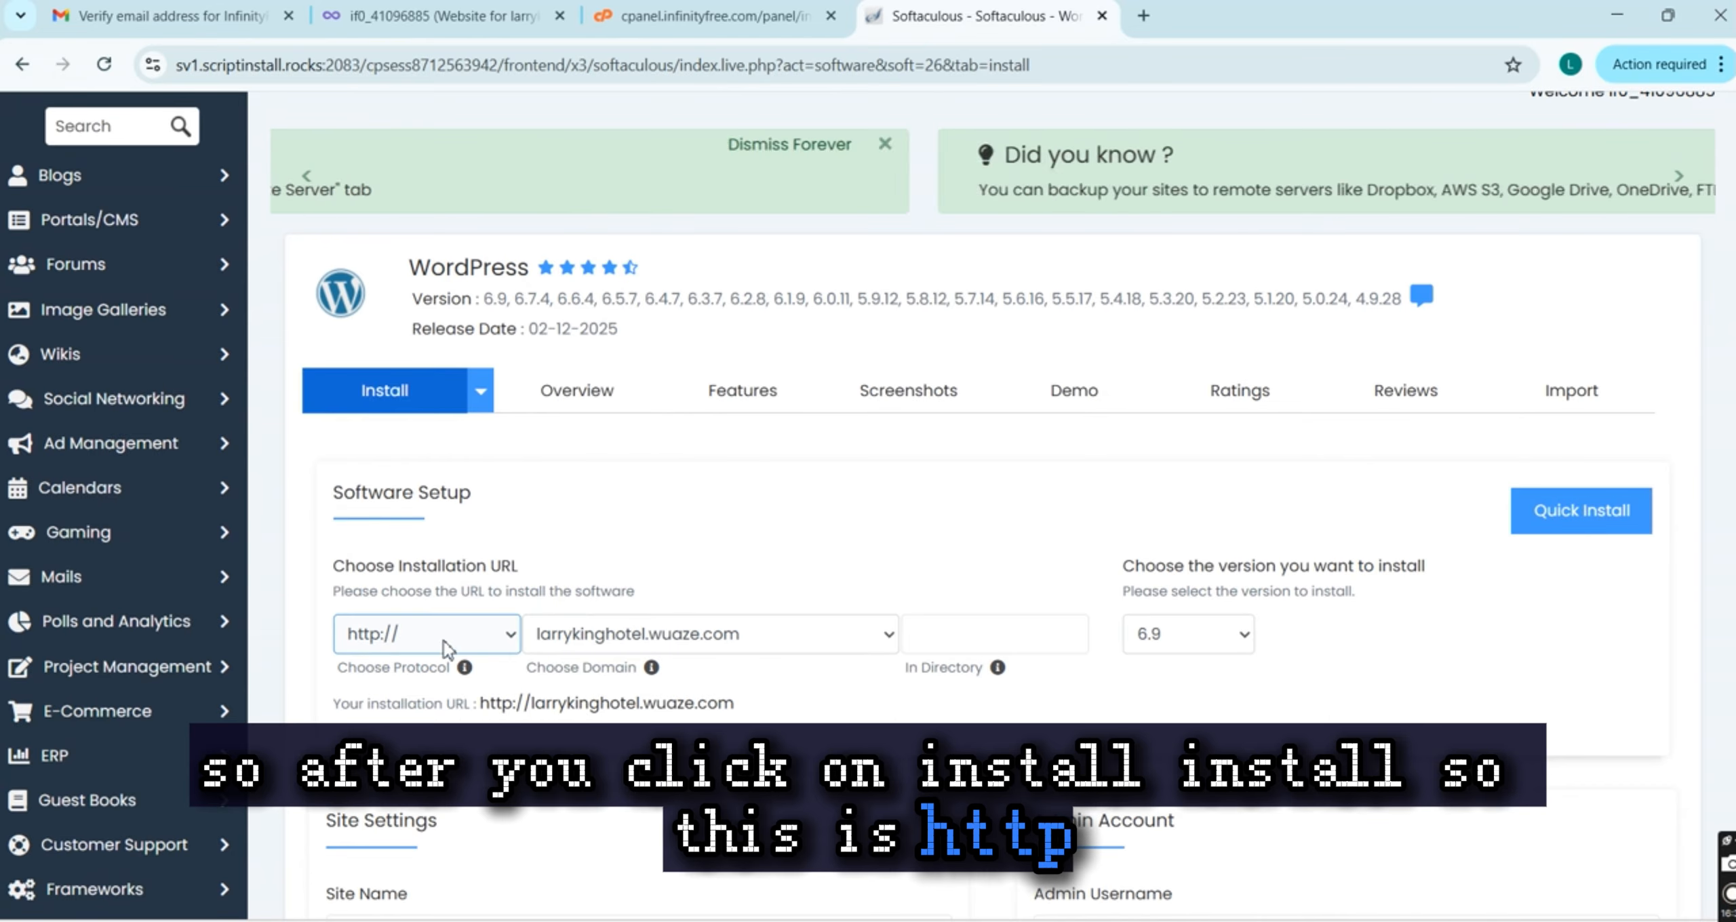
scroll(781, 656, "down", 1)
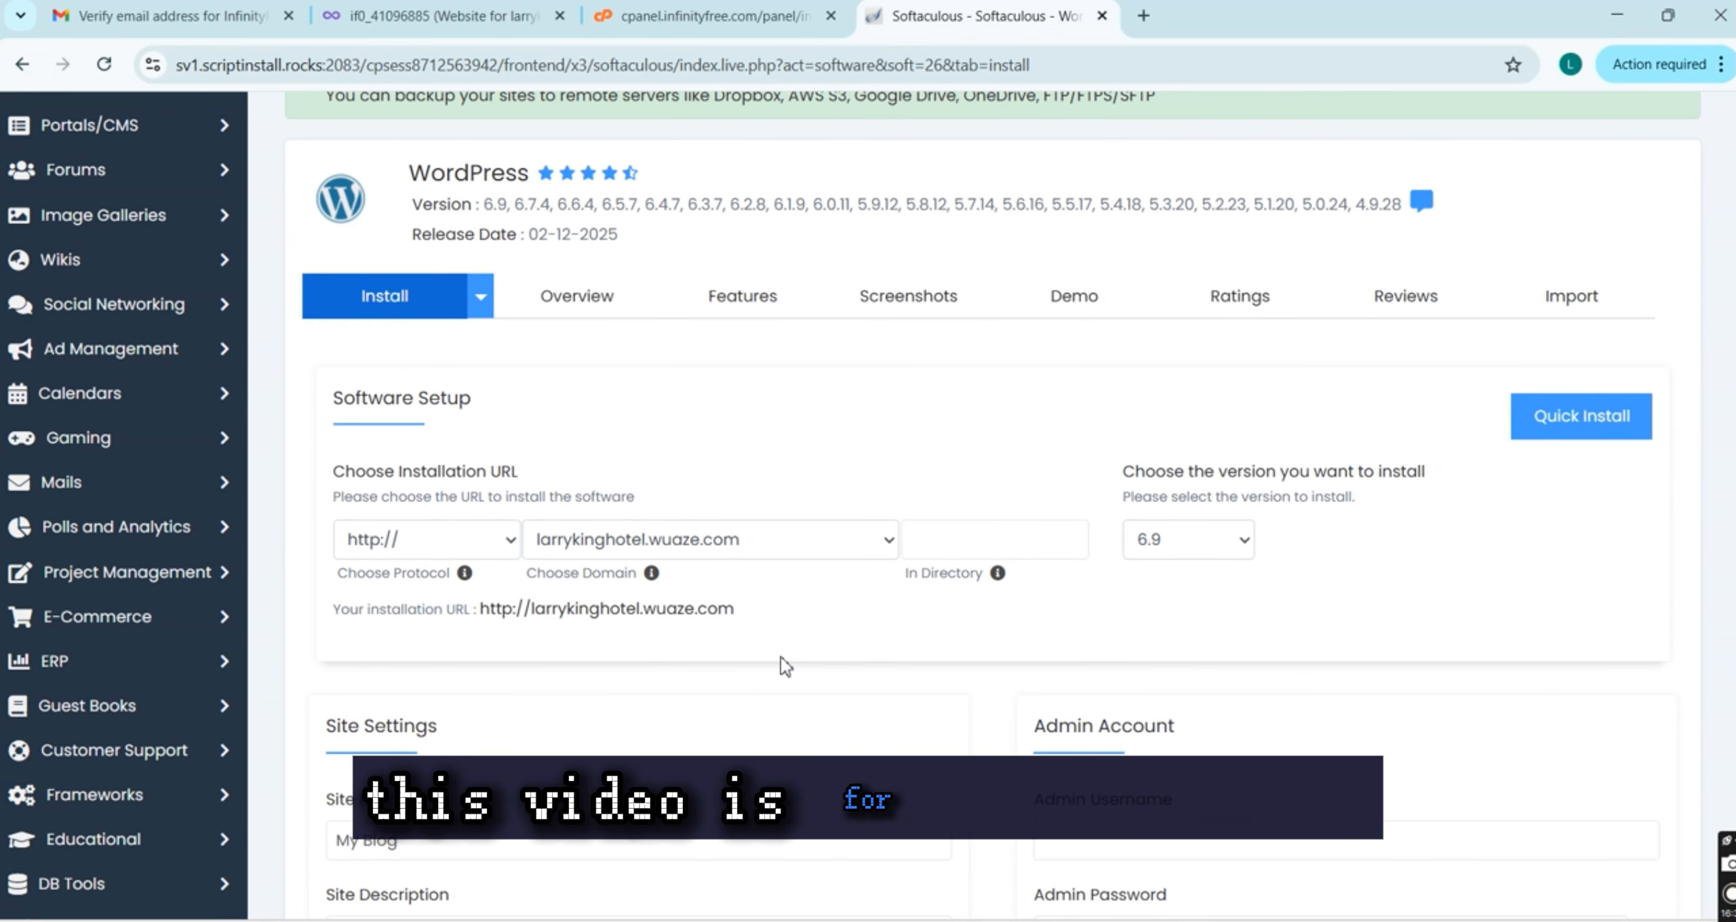
scroll(1055, 711, "down", 2)
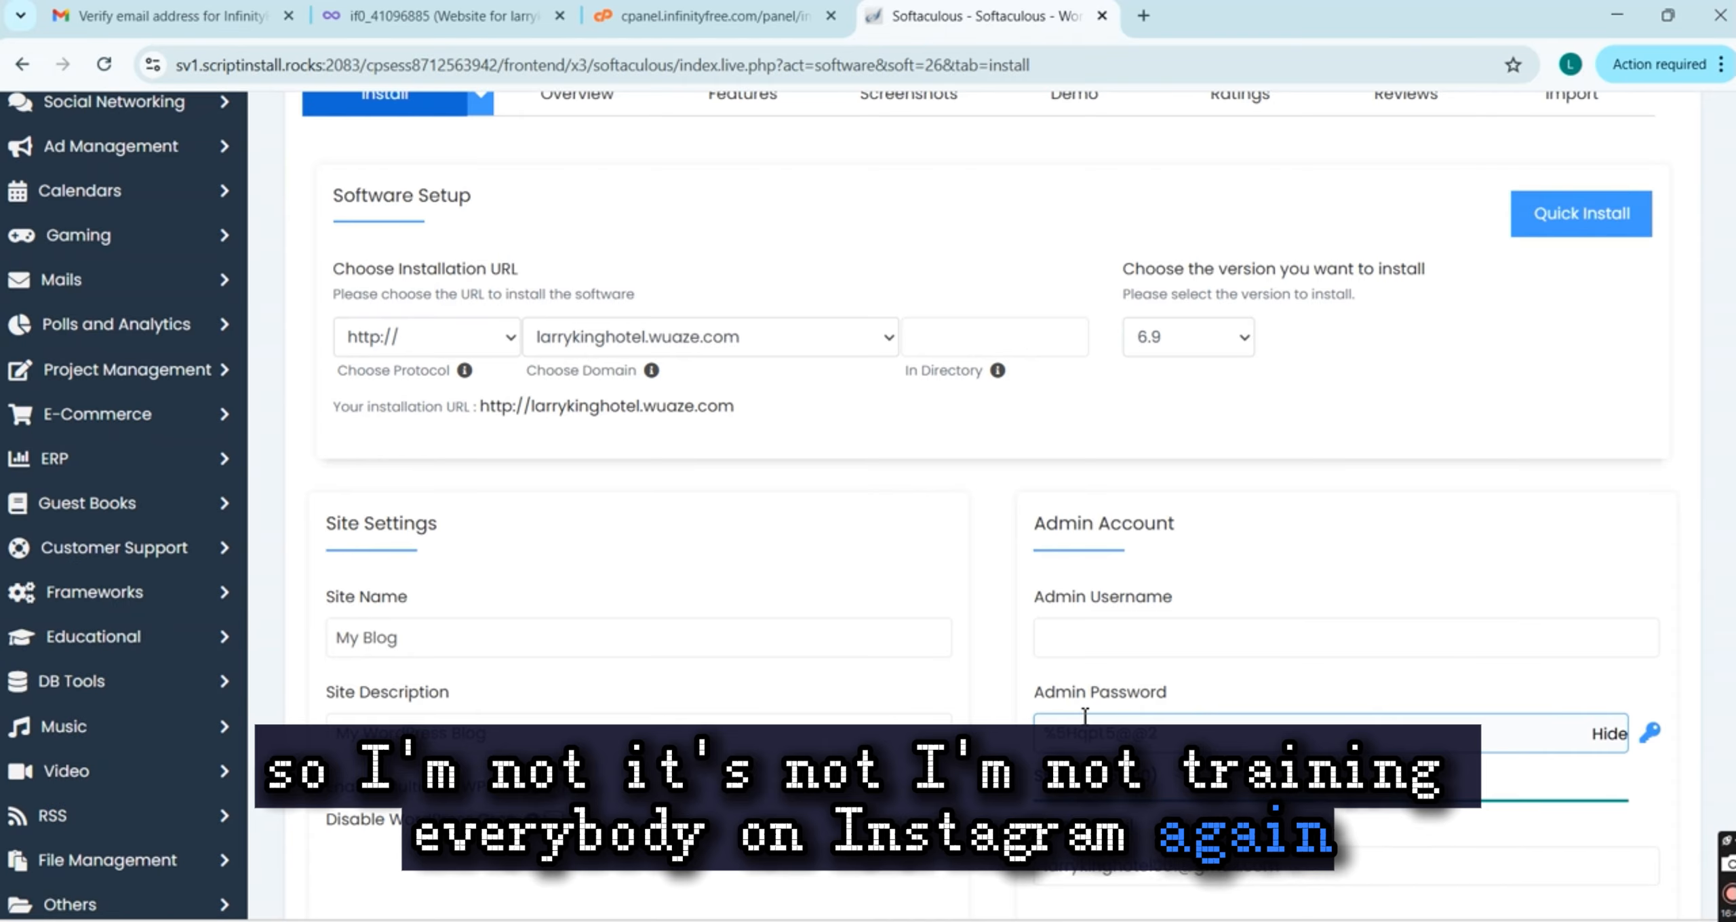
Enter a custom admin username and replace the generated admin password with a strong one
left_click(1215, 647)
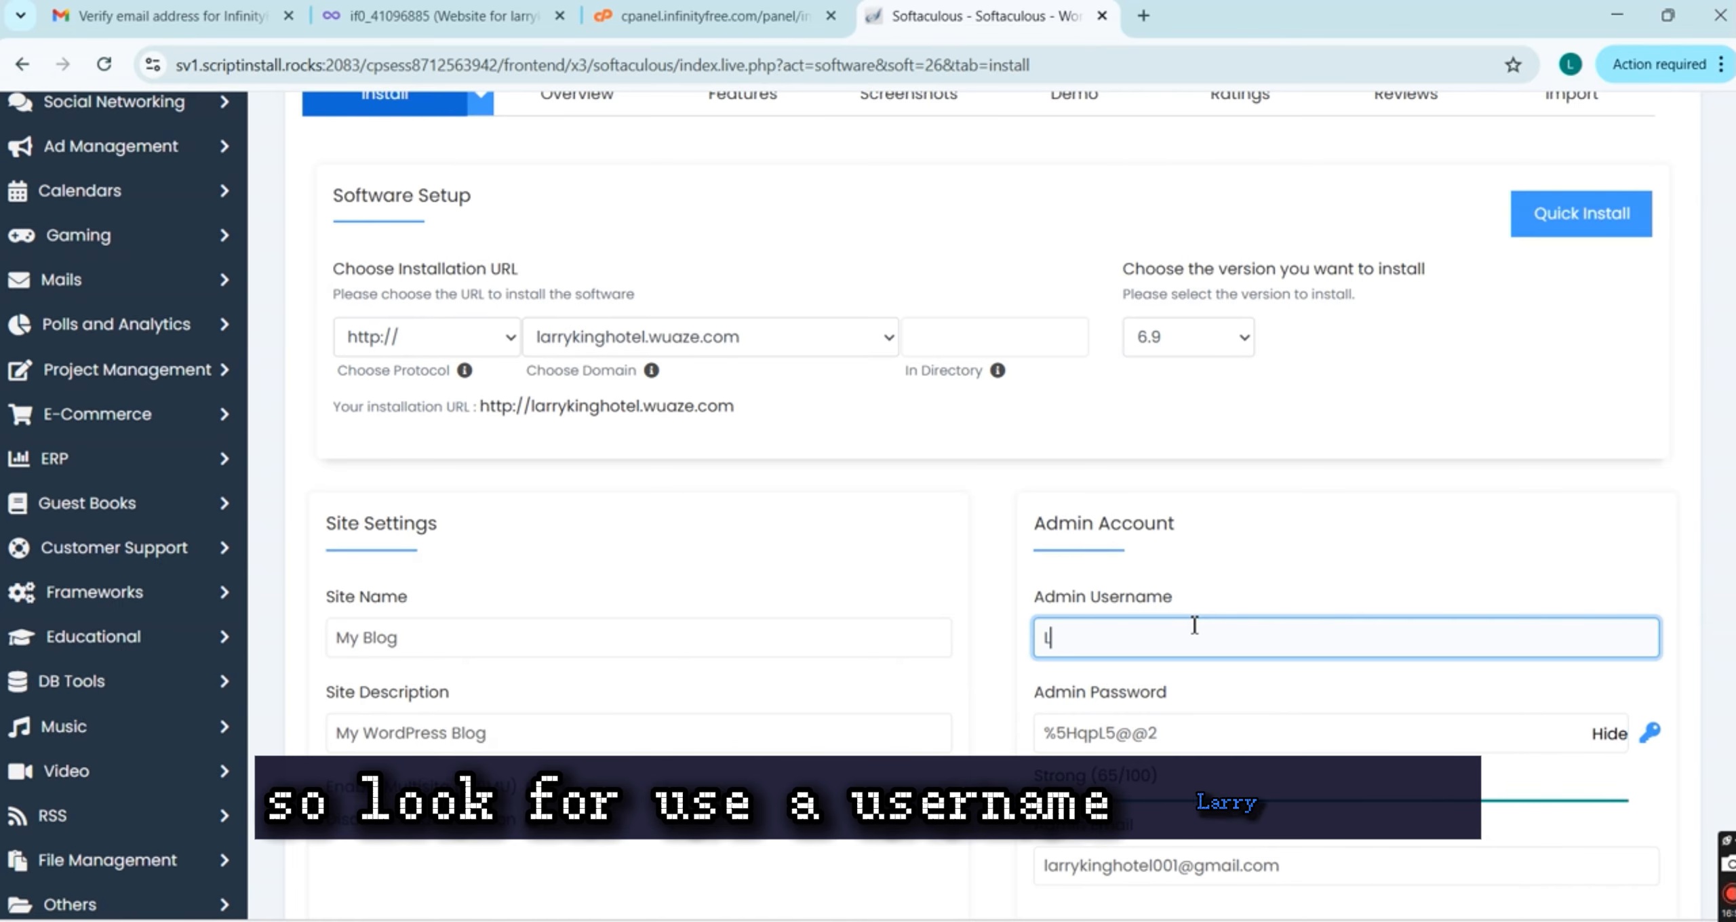
type("Larr")
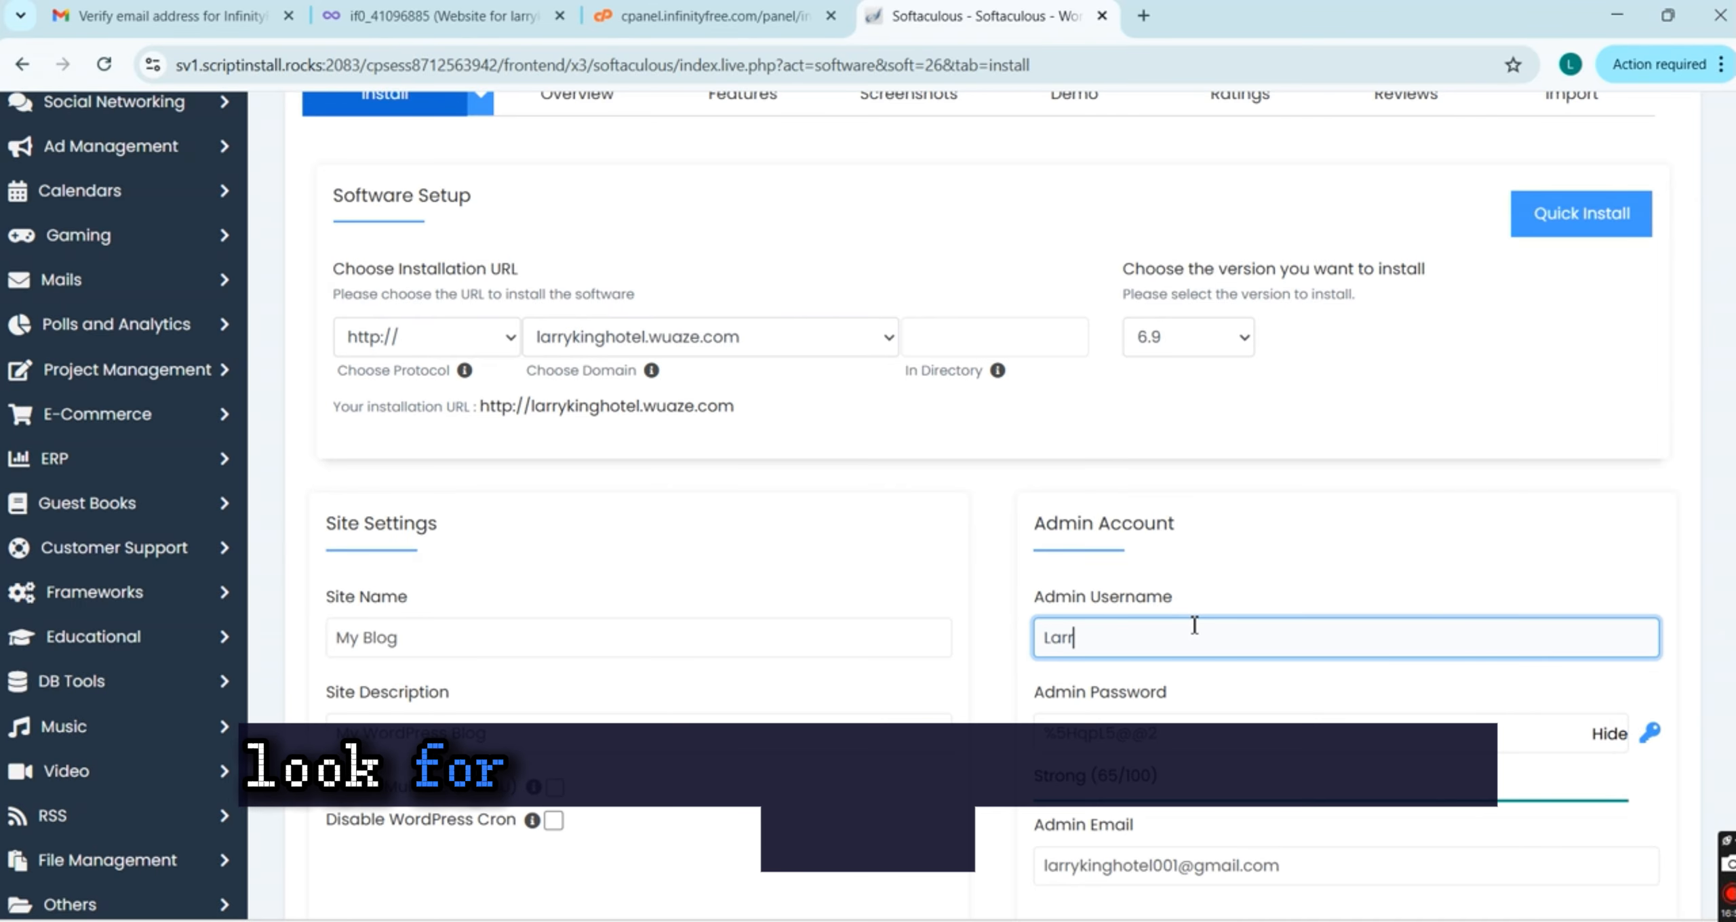
type("y")
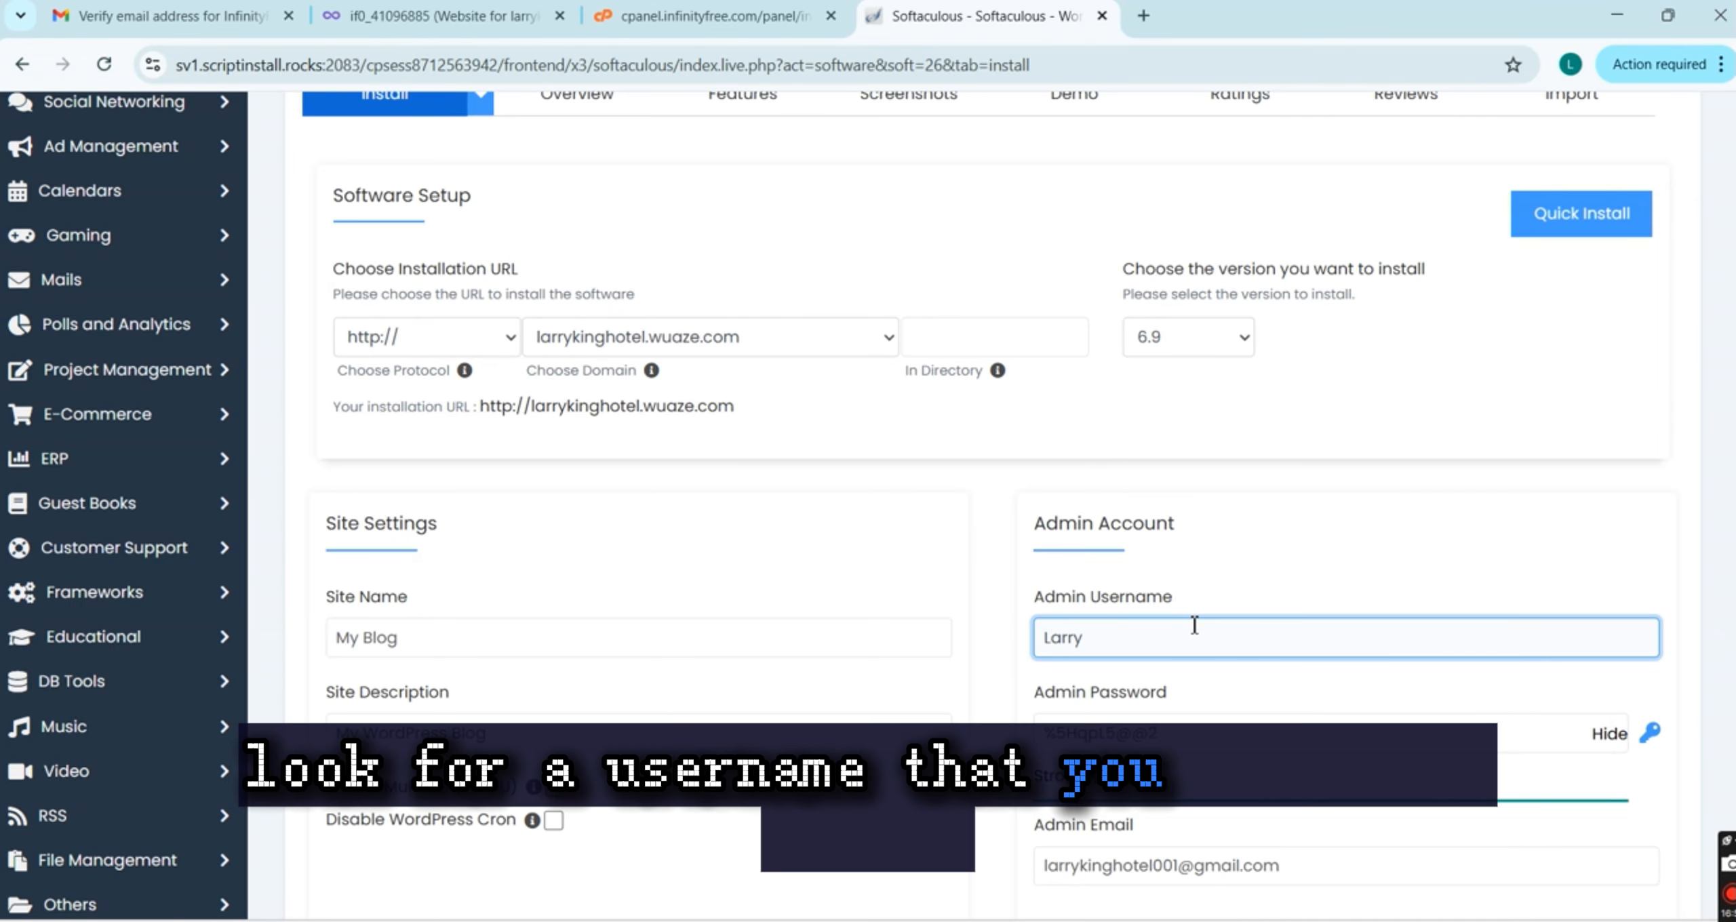
type("king")
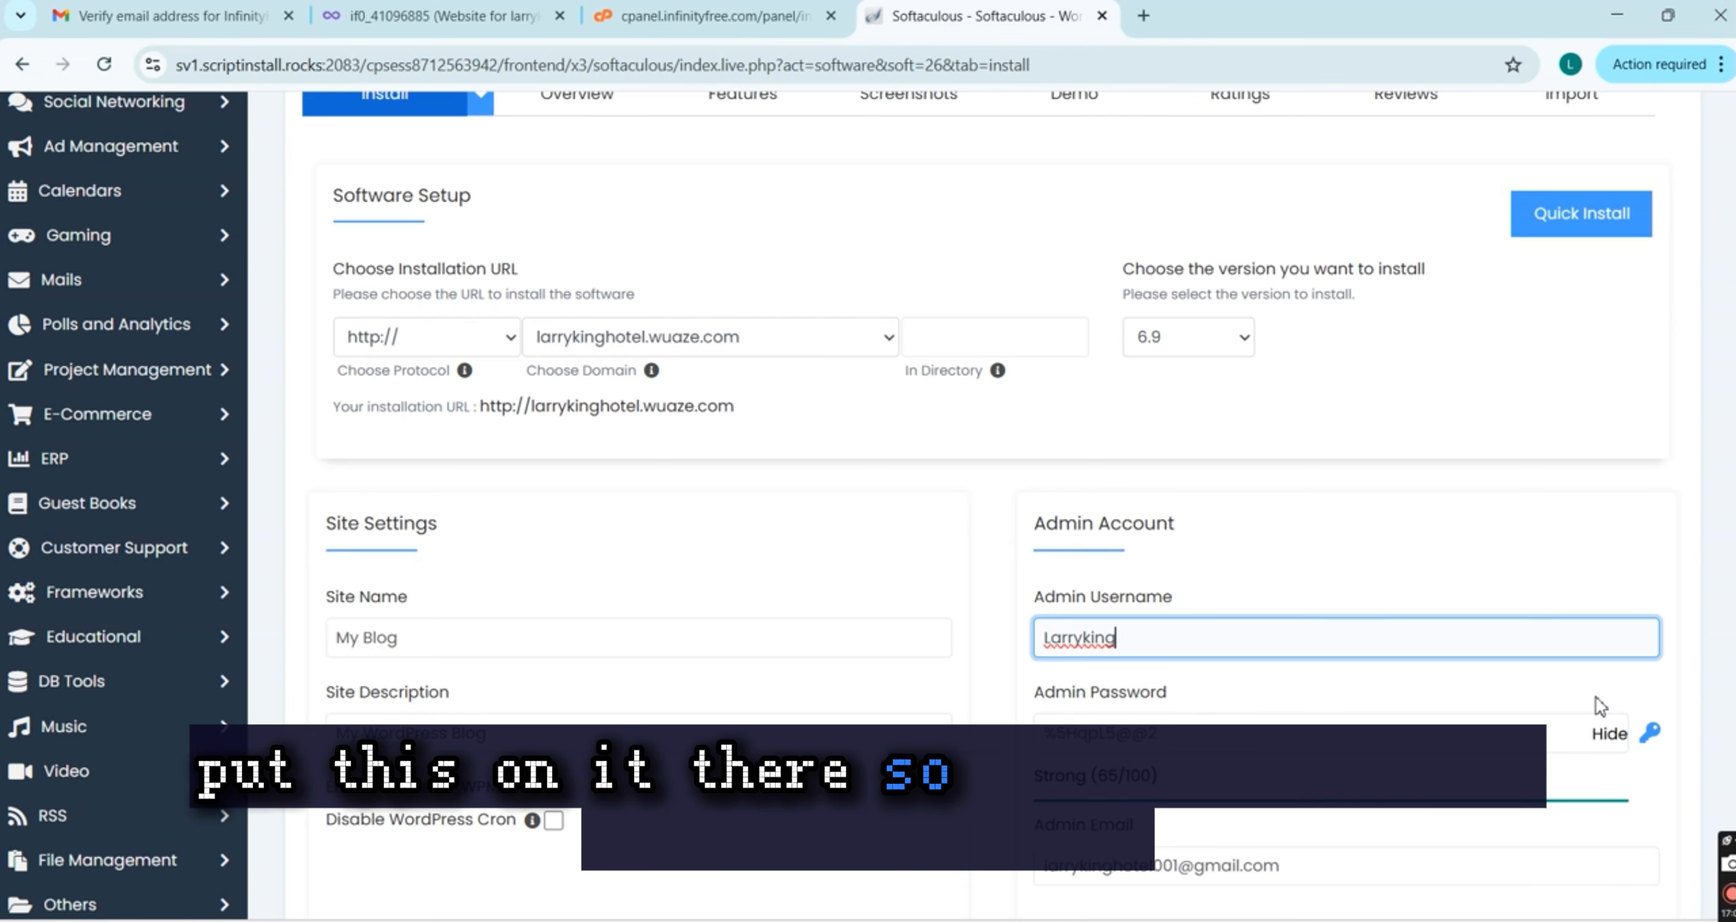
left_click(1608, 734)
double_click(1351, 734)
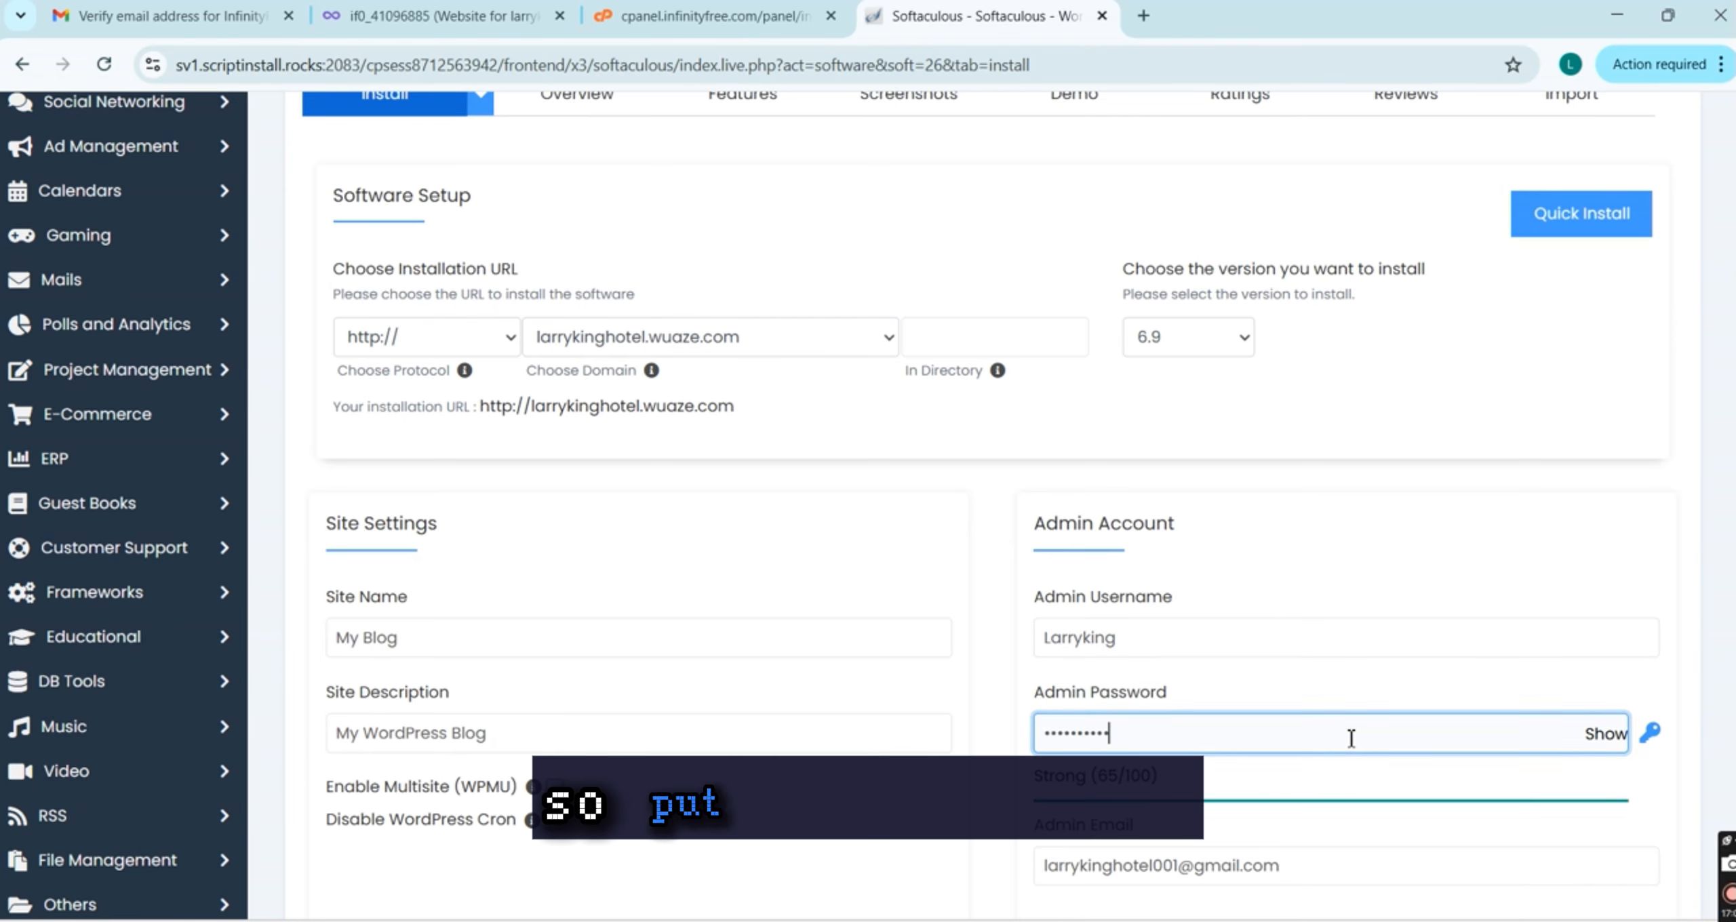
type("•")
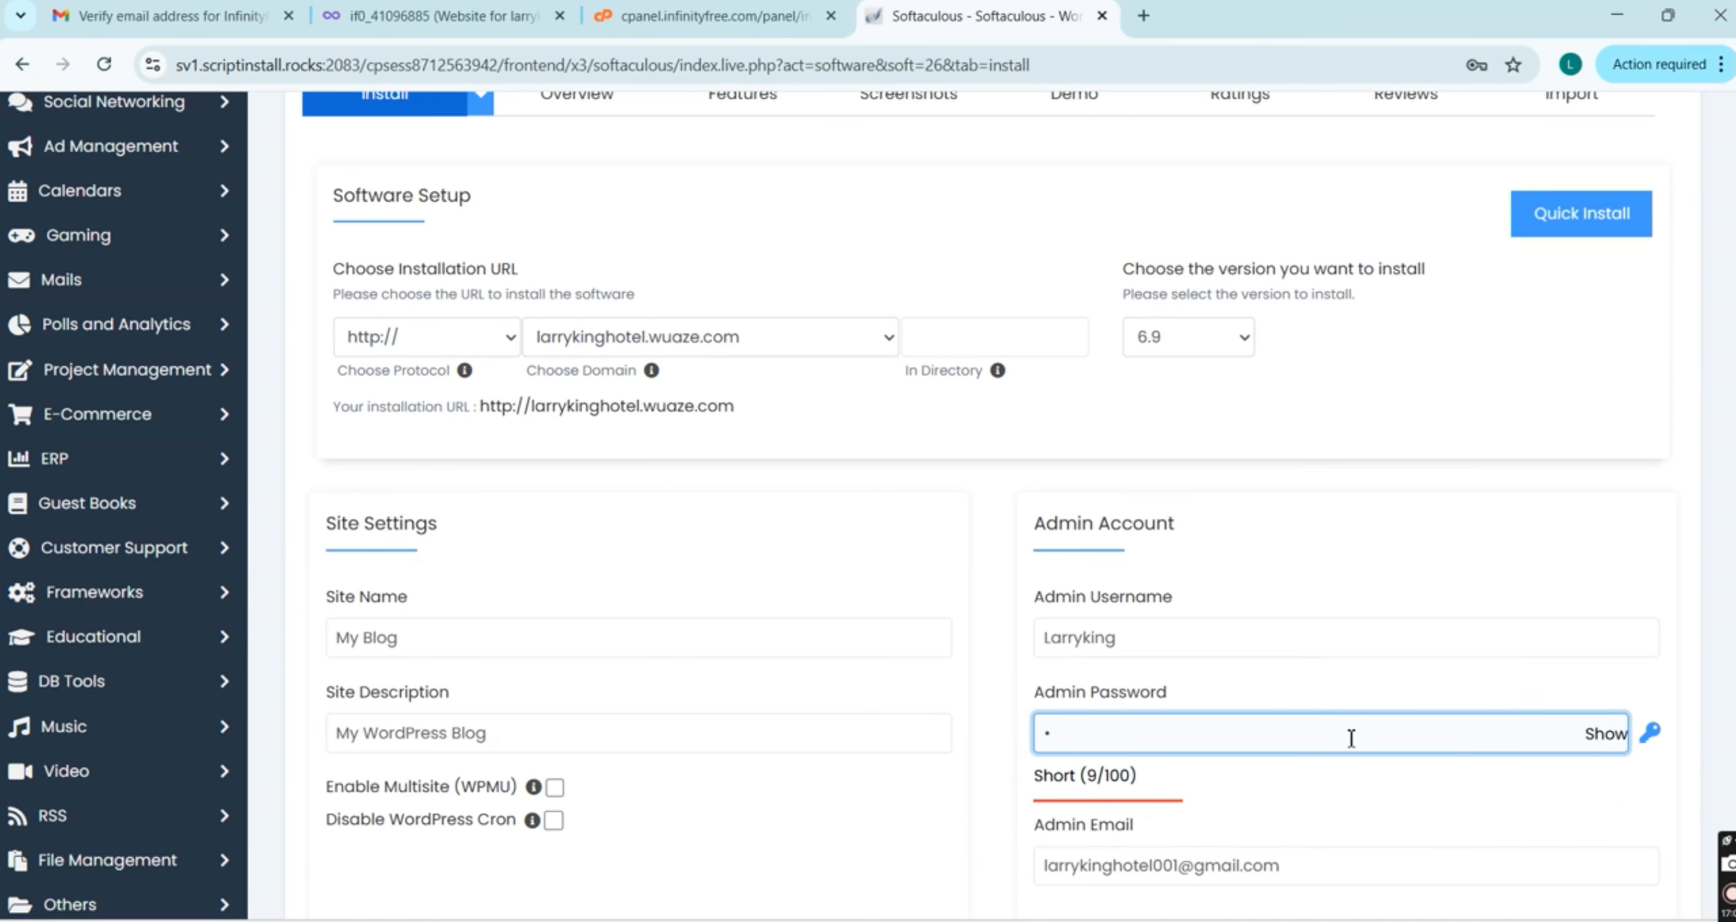
type("••")
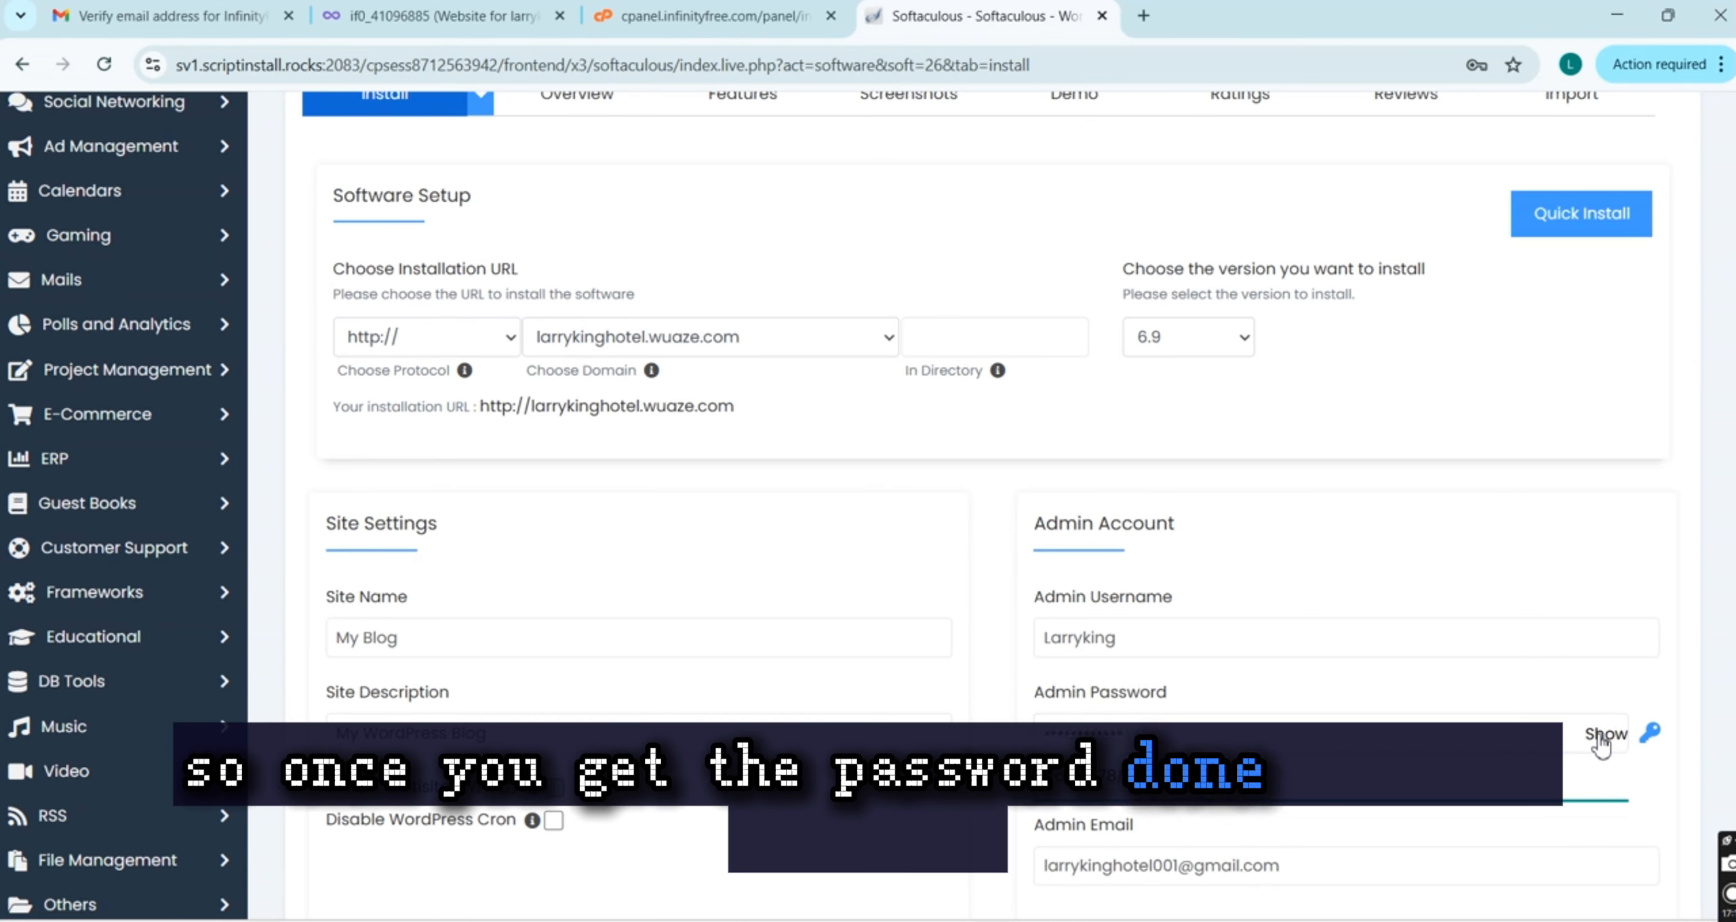
scroll(1322, 725, "down", 3)
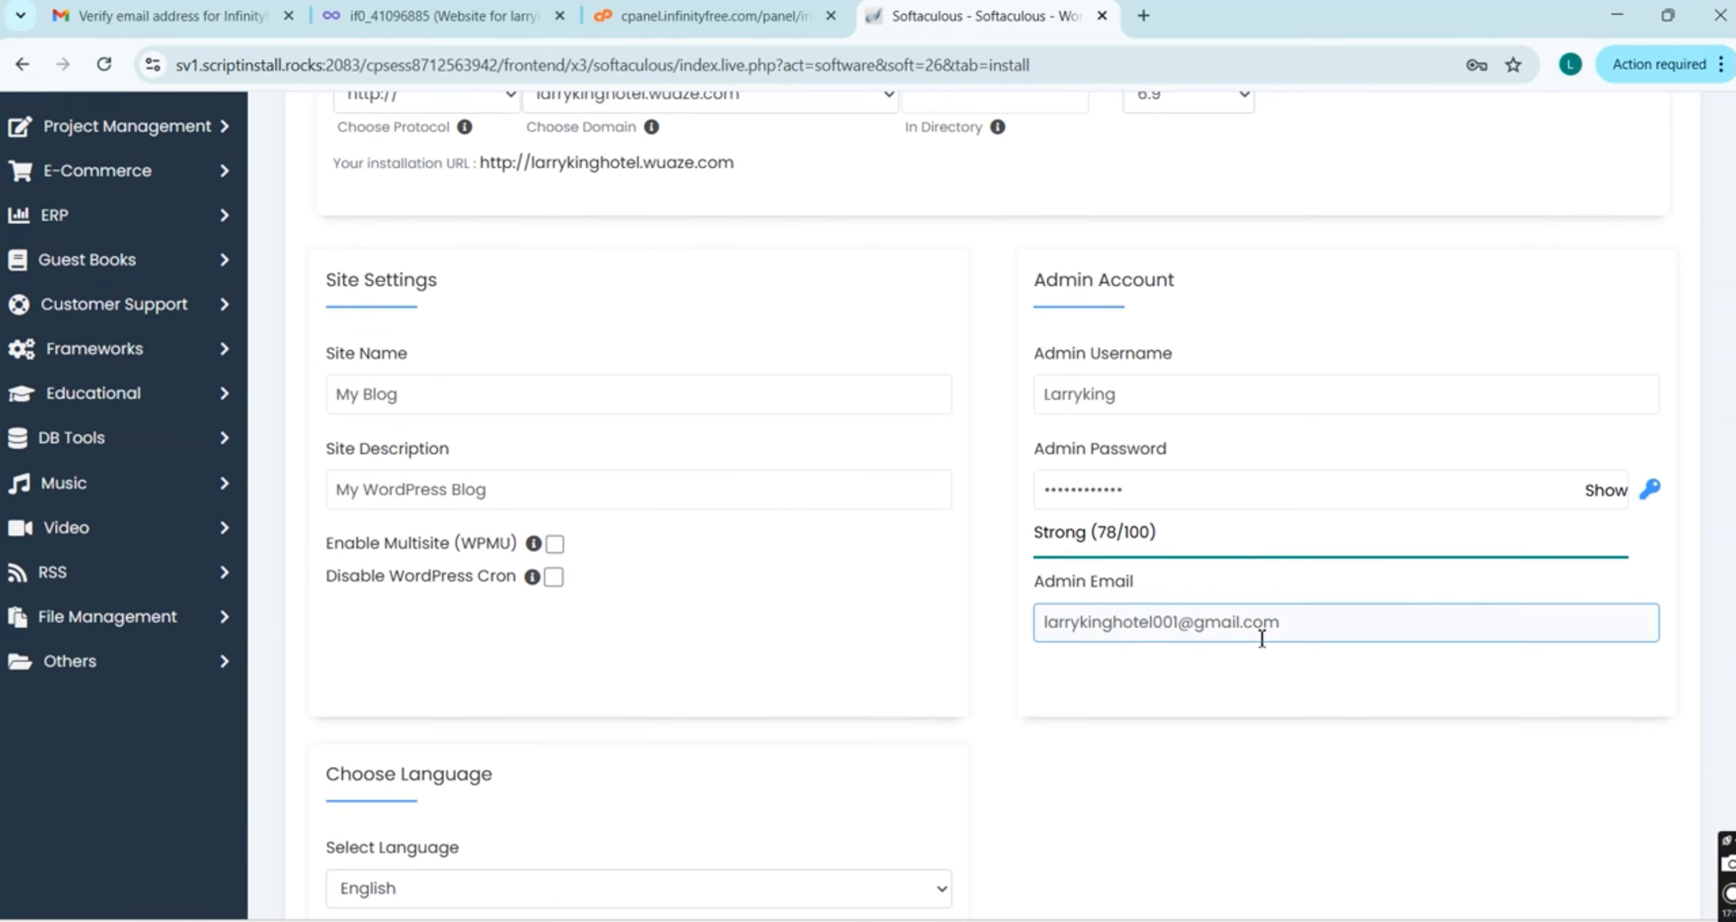
scroll(1204, 536, "up", 2)
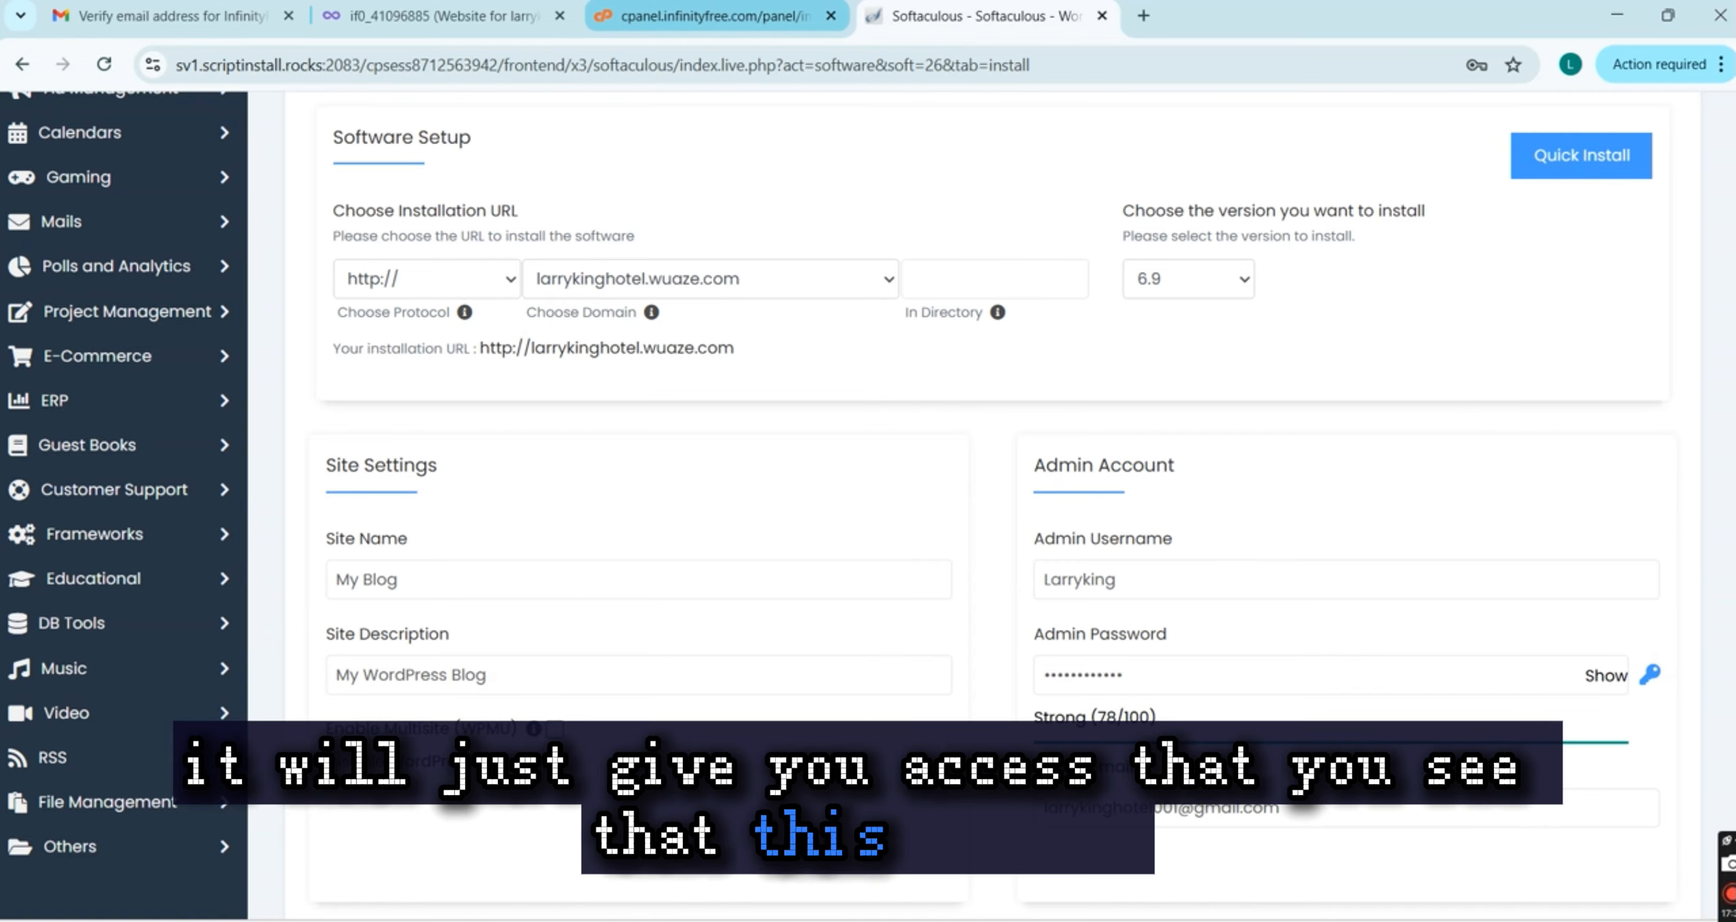
Switch over to the InfinityFree account dashboard tab
left_click(527, 19)
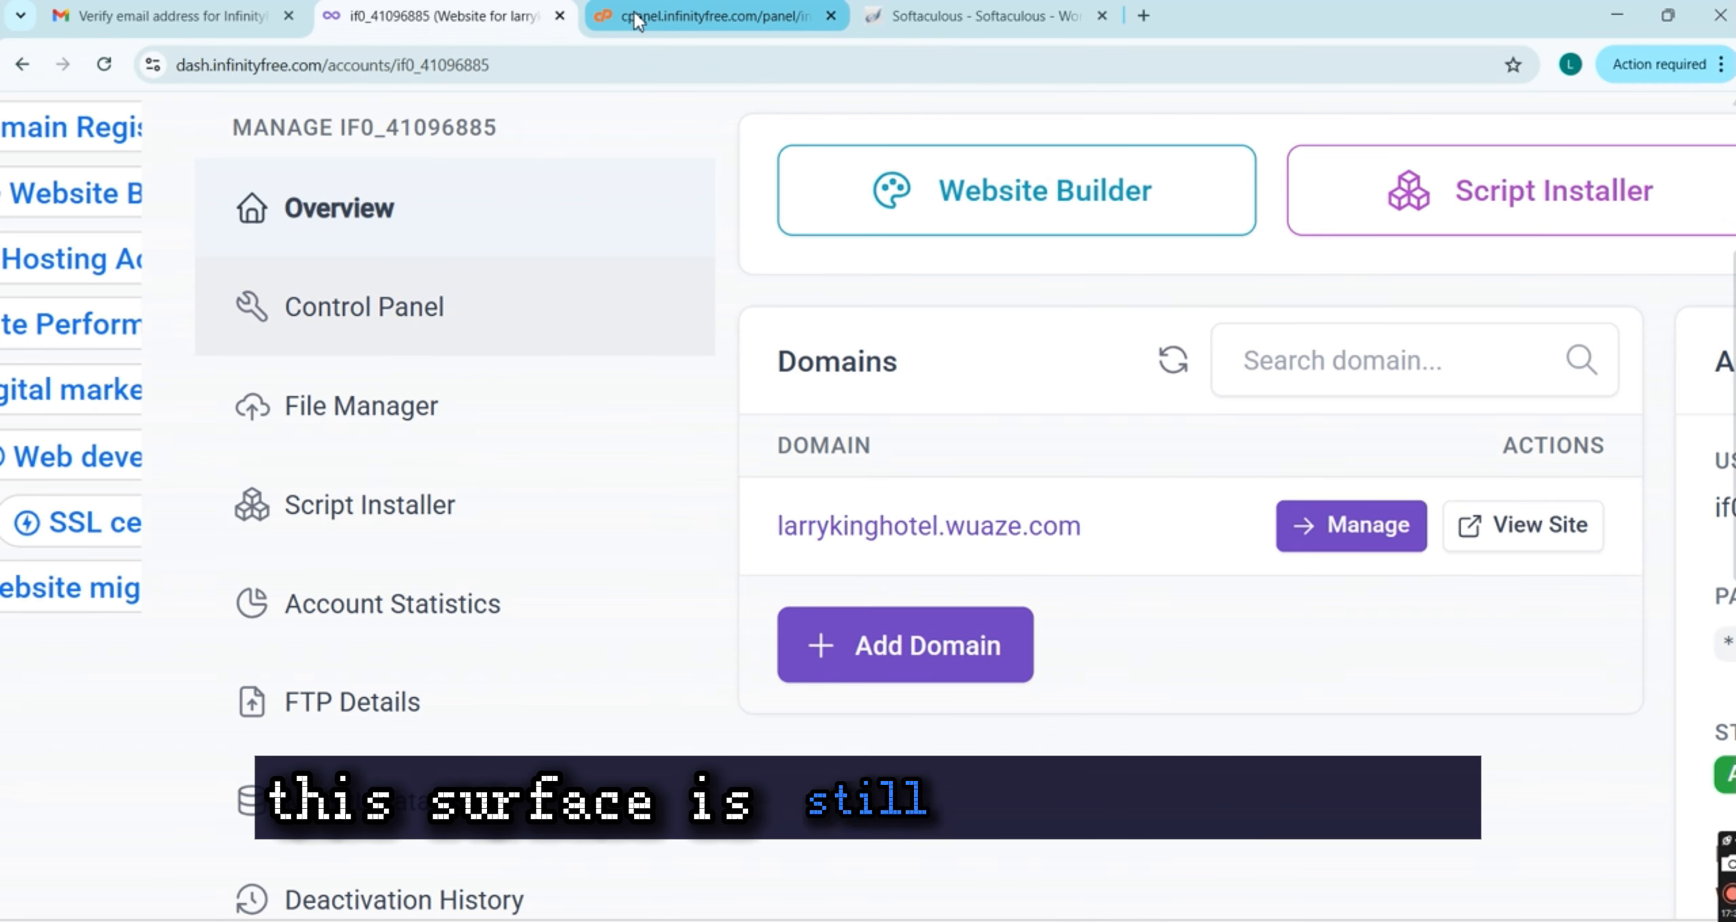
left_click(638, 19)
left_click(519, 18)
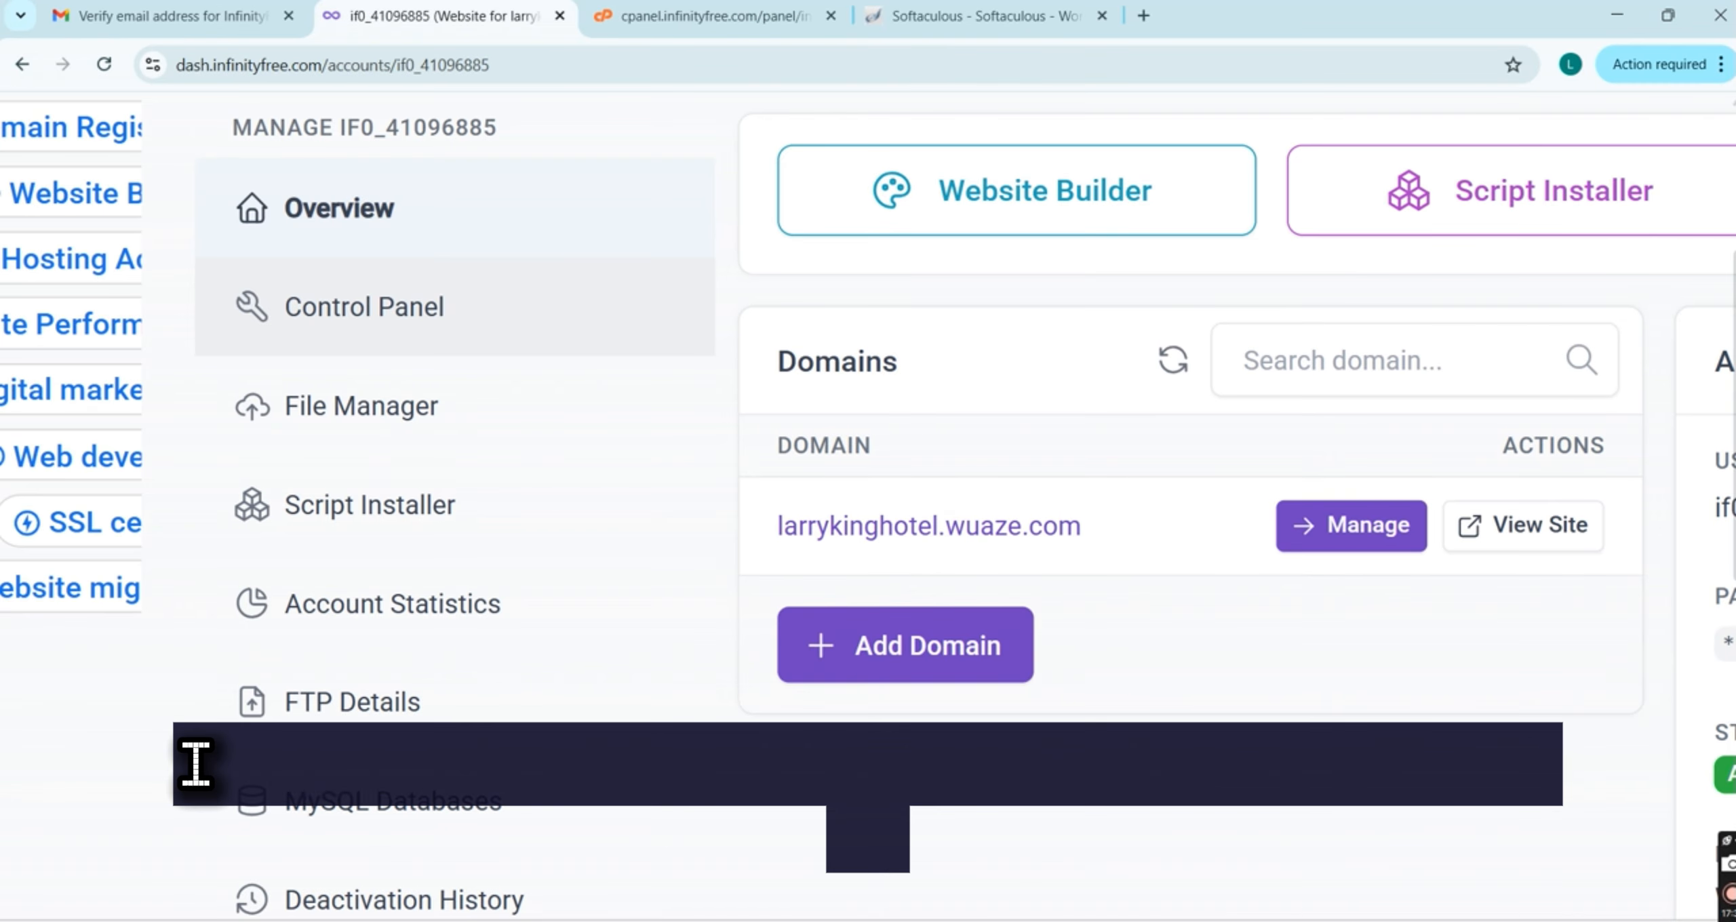
Open larrykinghotel.wuaze.com in a new tab, then recheck the admin username on the install form
left_click(1500, 533)
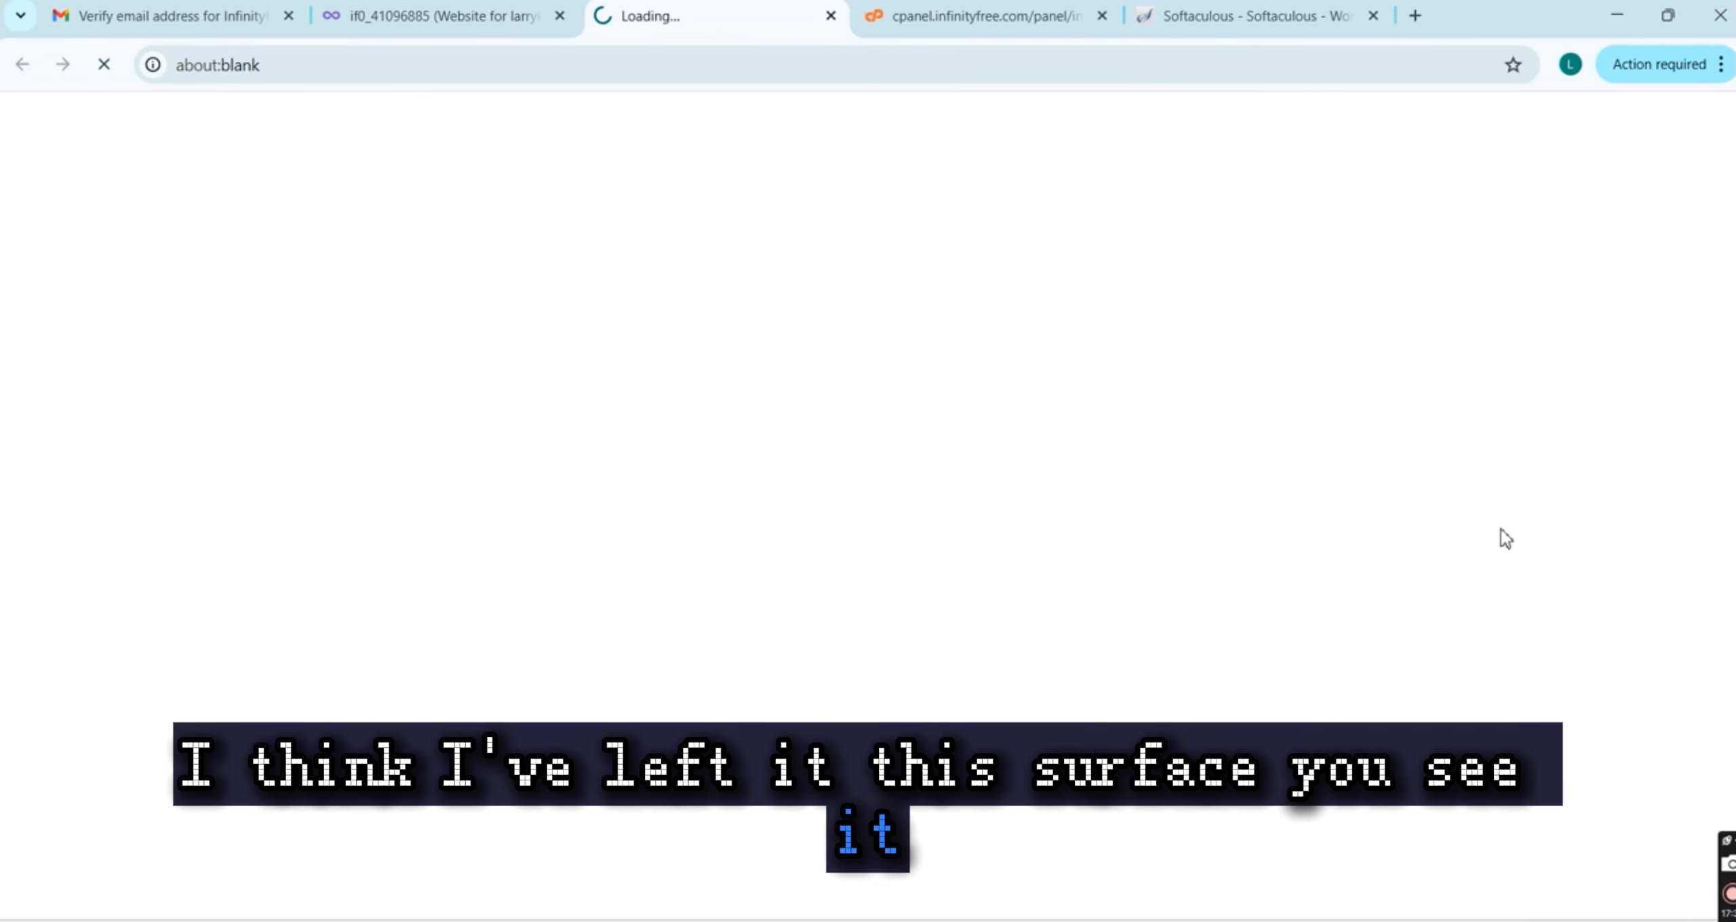
left_click(1241, 16)
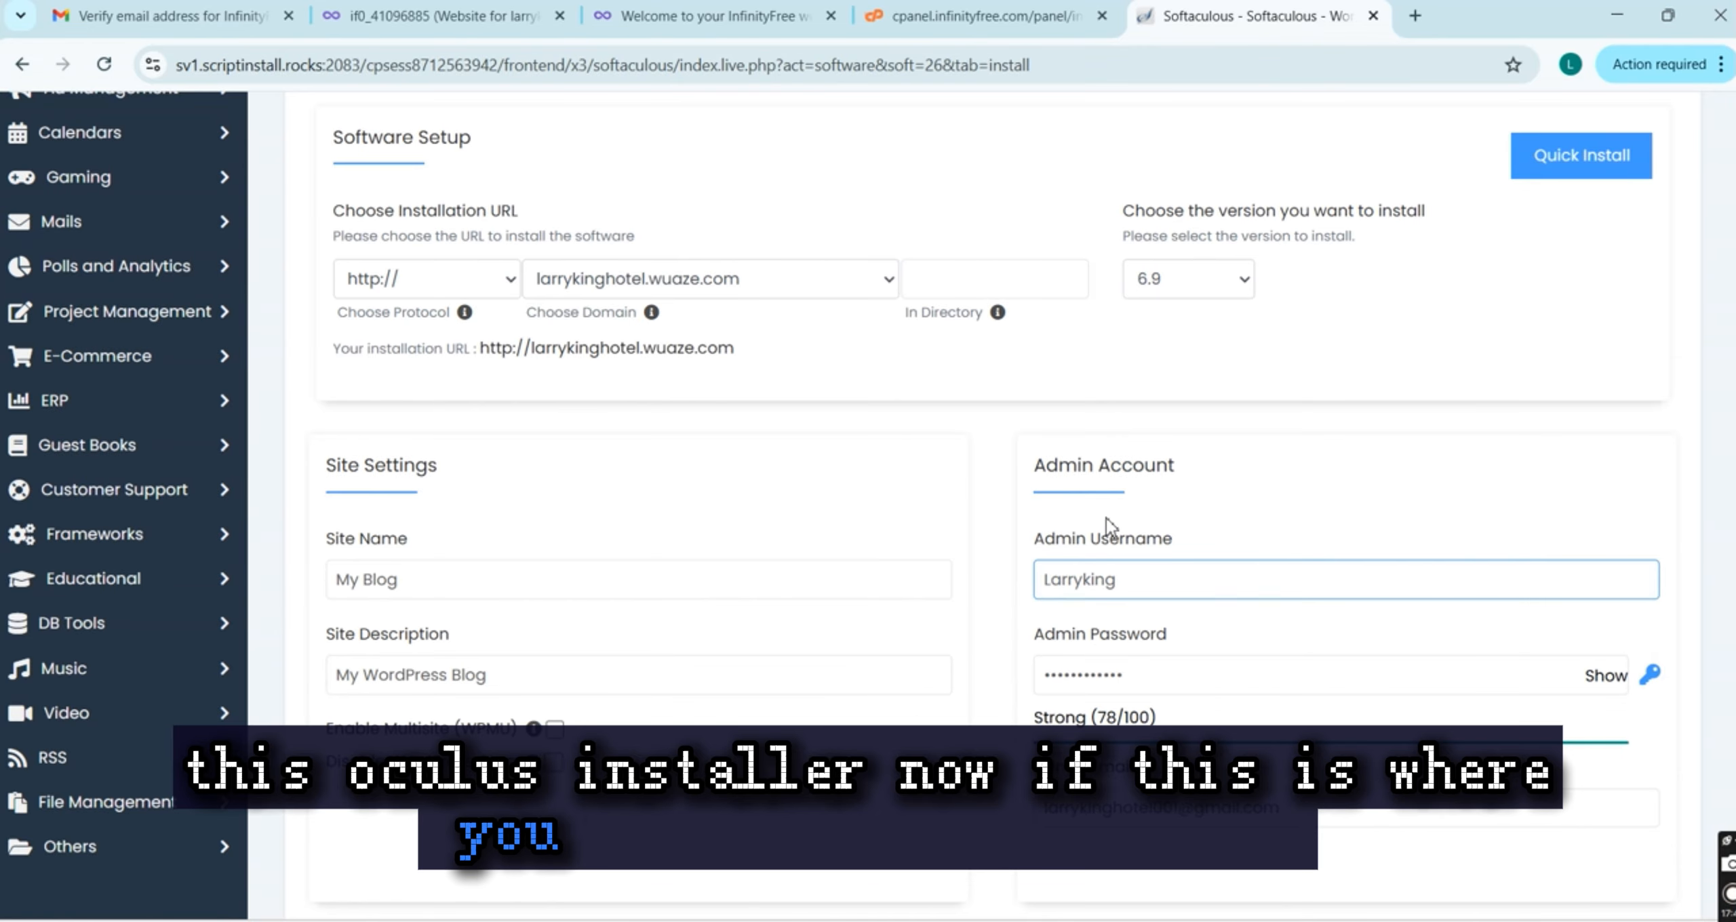
scroll(1104, 518, "up", 2)
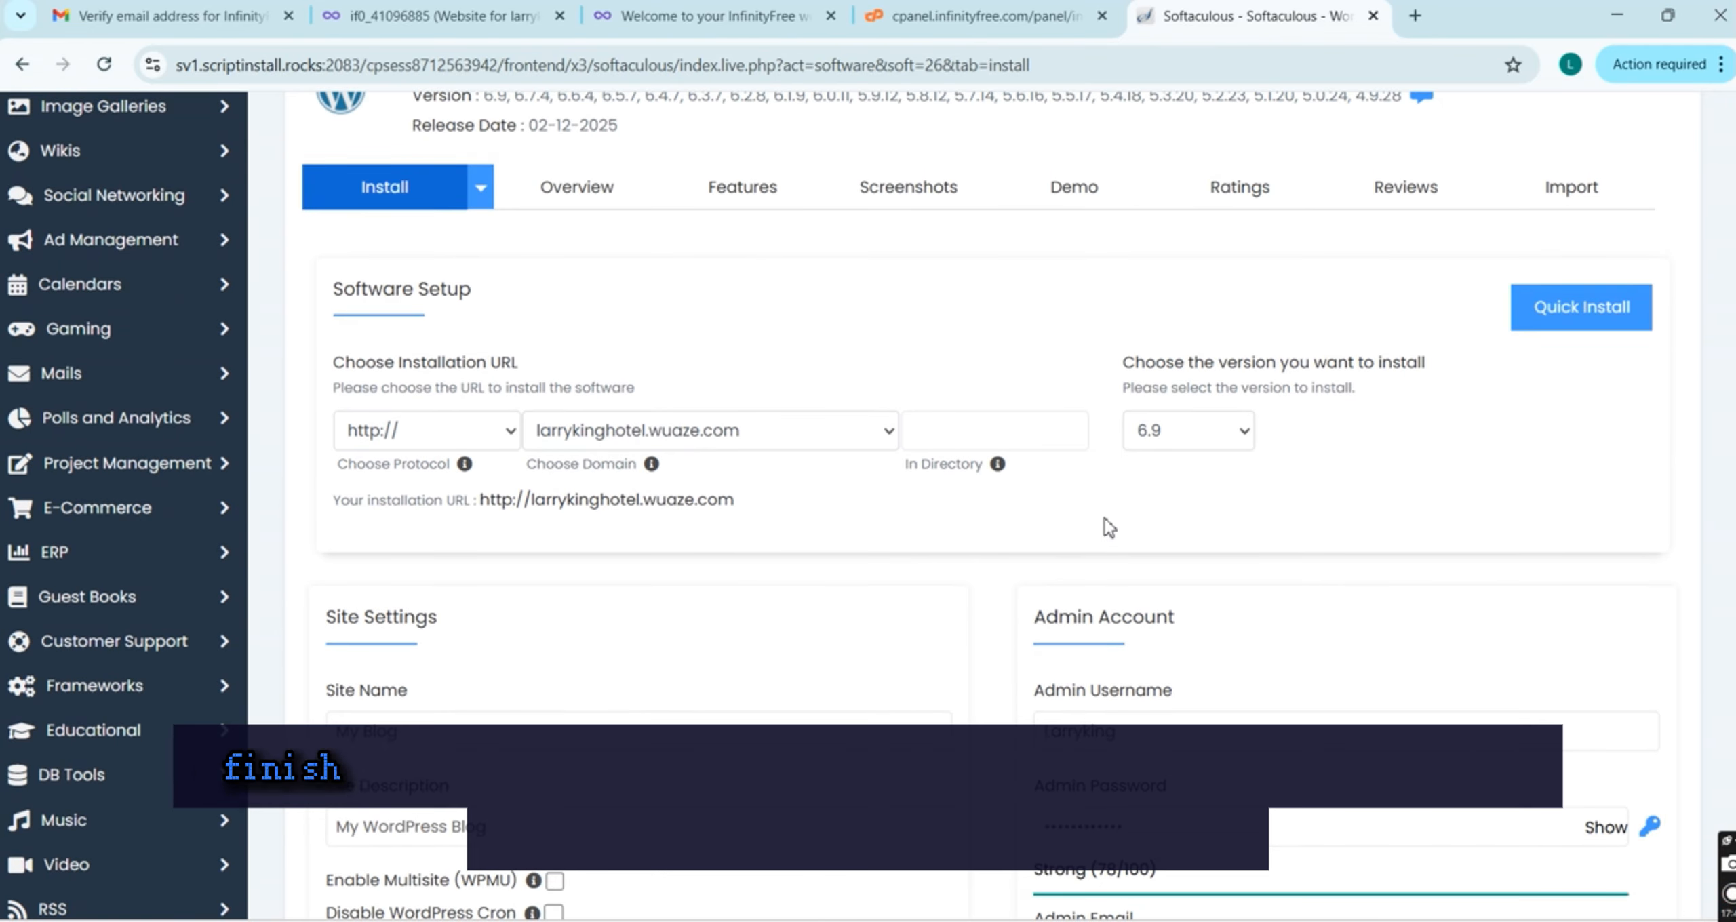
scroll(1104, 518, "down", 2)
left_click(1137, 573)
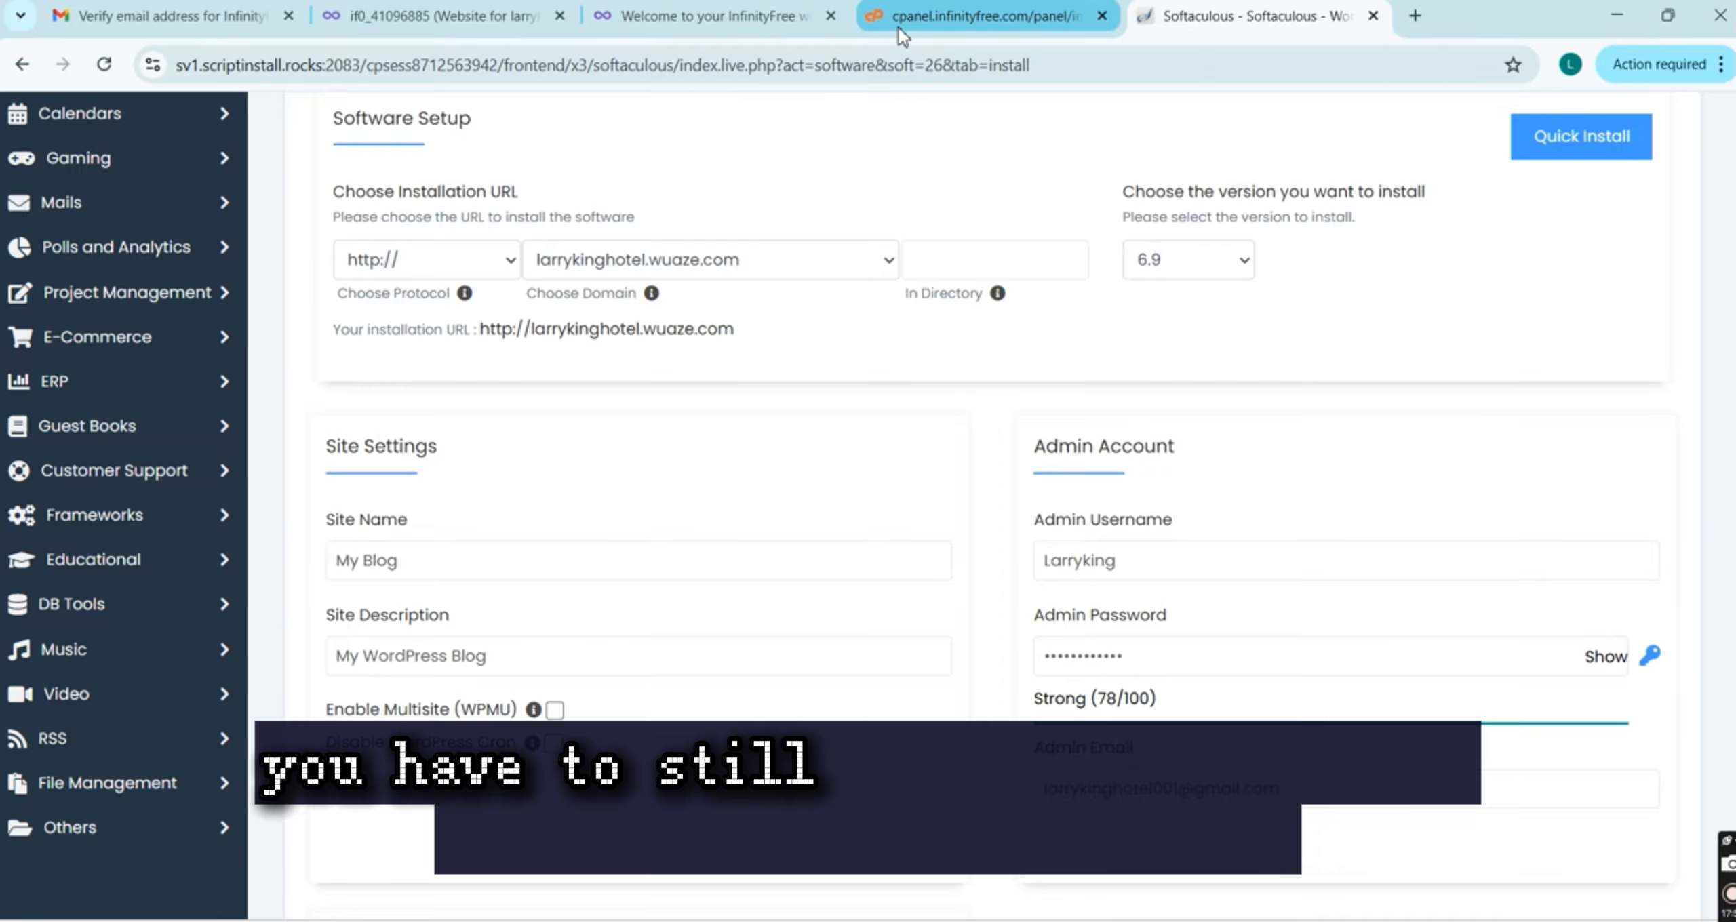
Flip between the cPanel, install form and dashboard, ending on the site's 'Your domain is ready!' page
left_click(1012, 15)
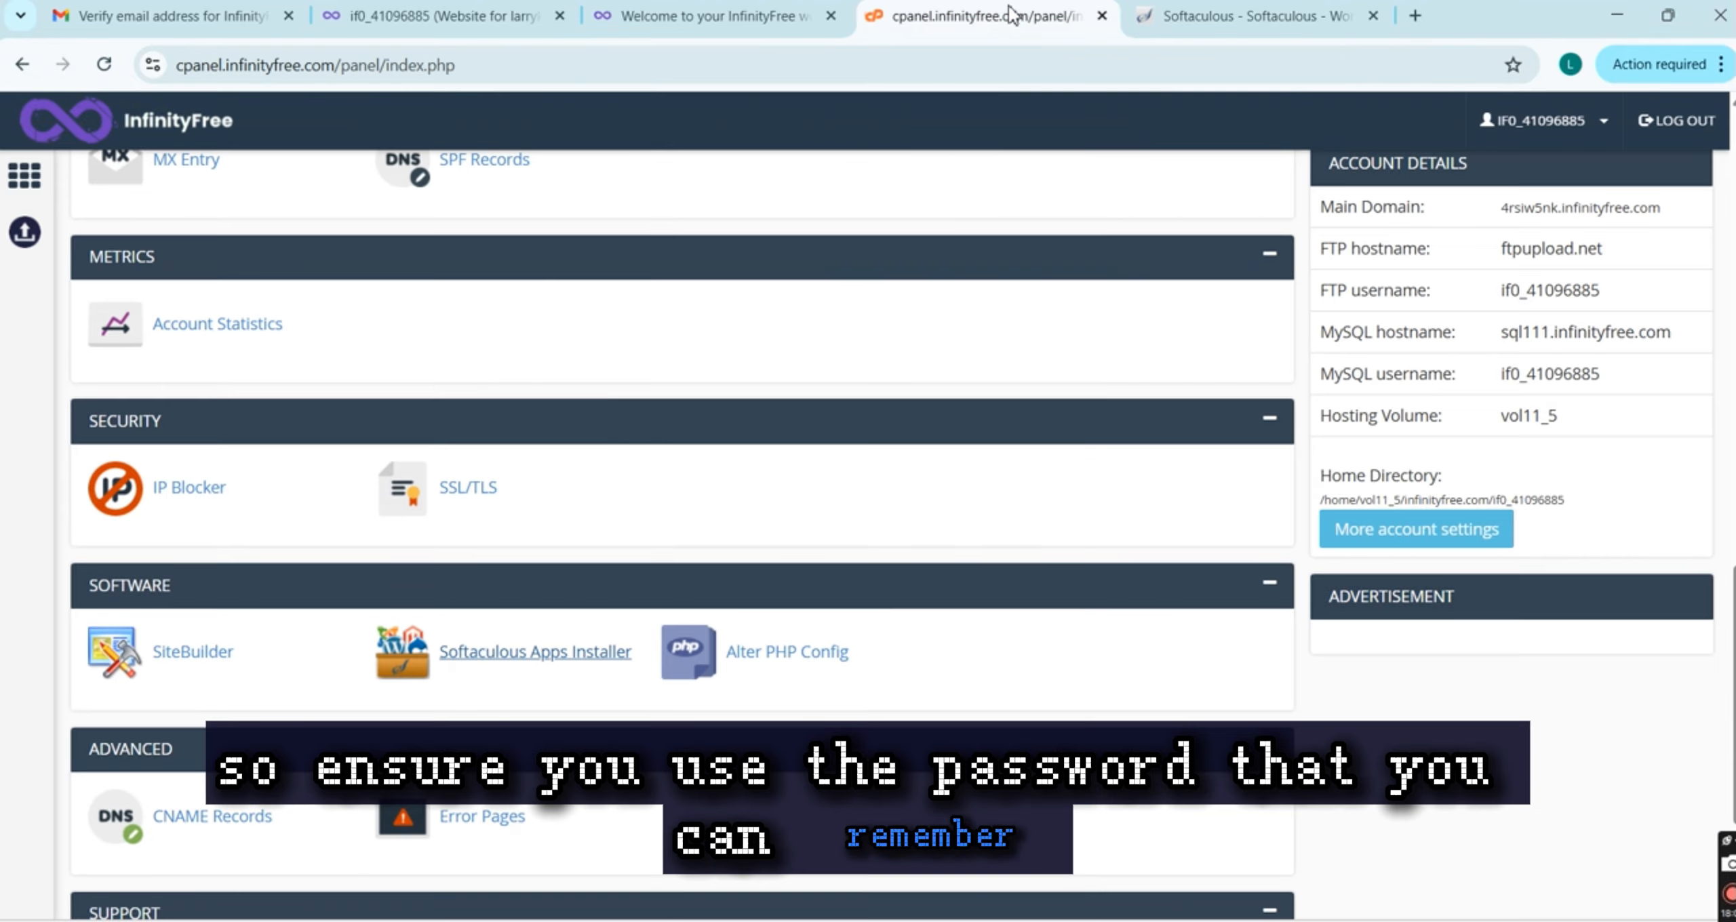
left_click(712, 15)
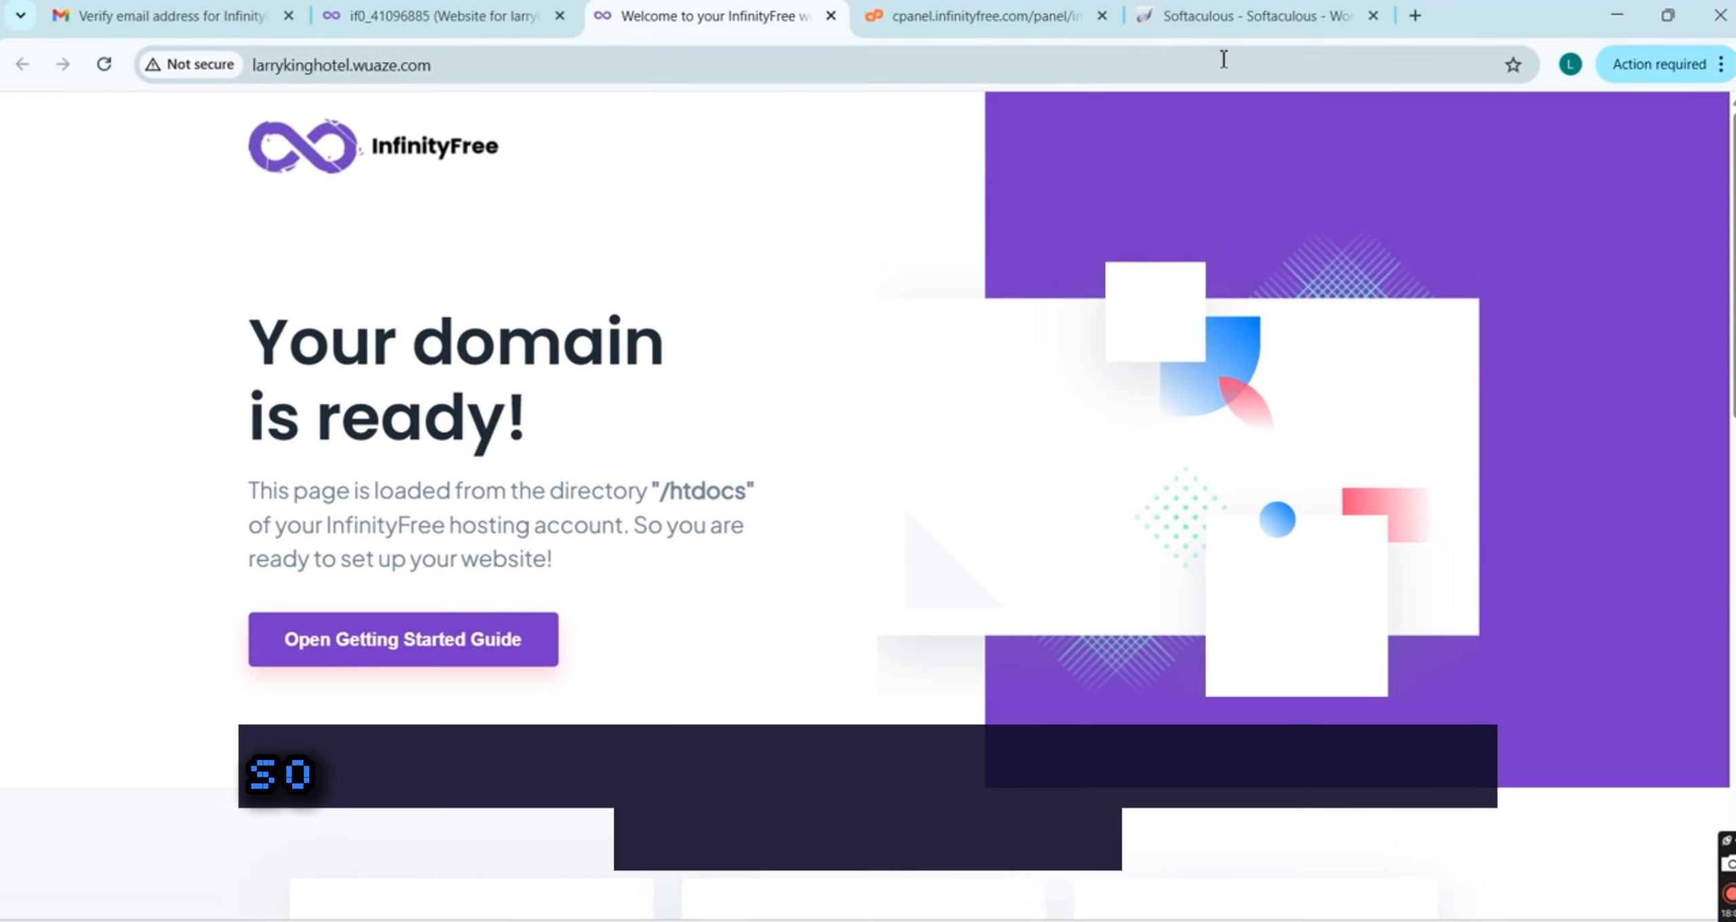
left_click(1146, 16)
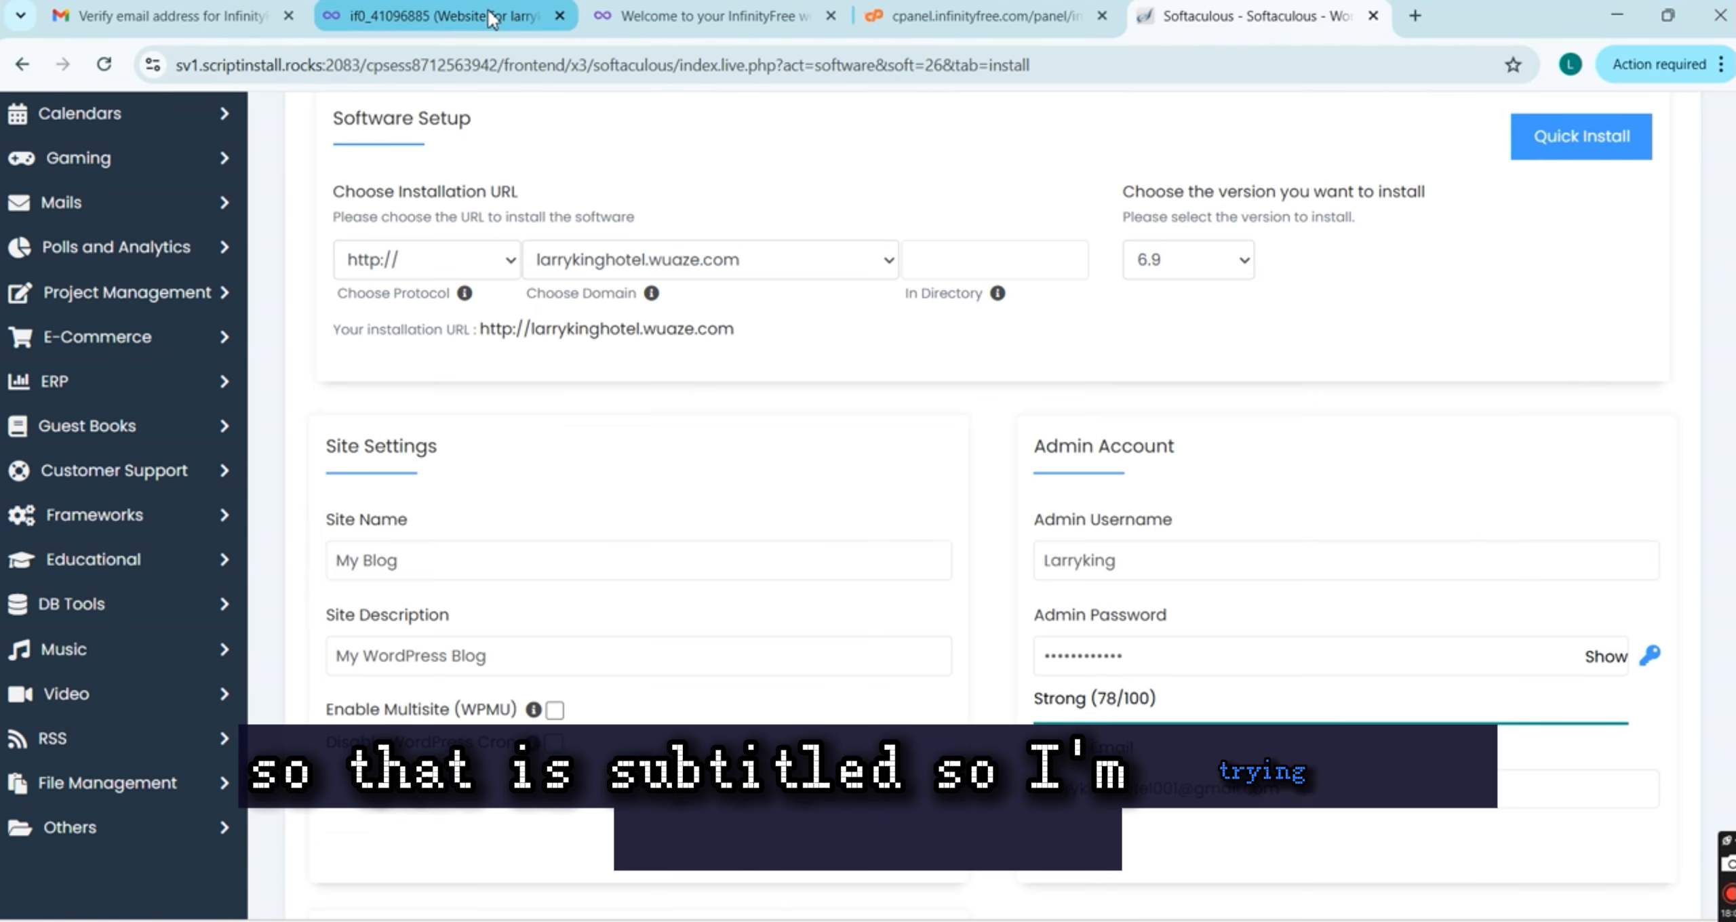
left_click(434, 15)
left_click(671, 26)
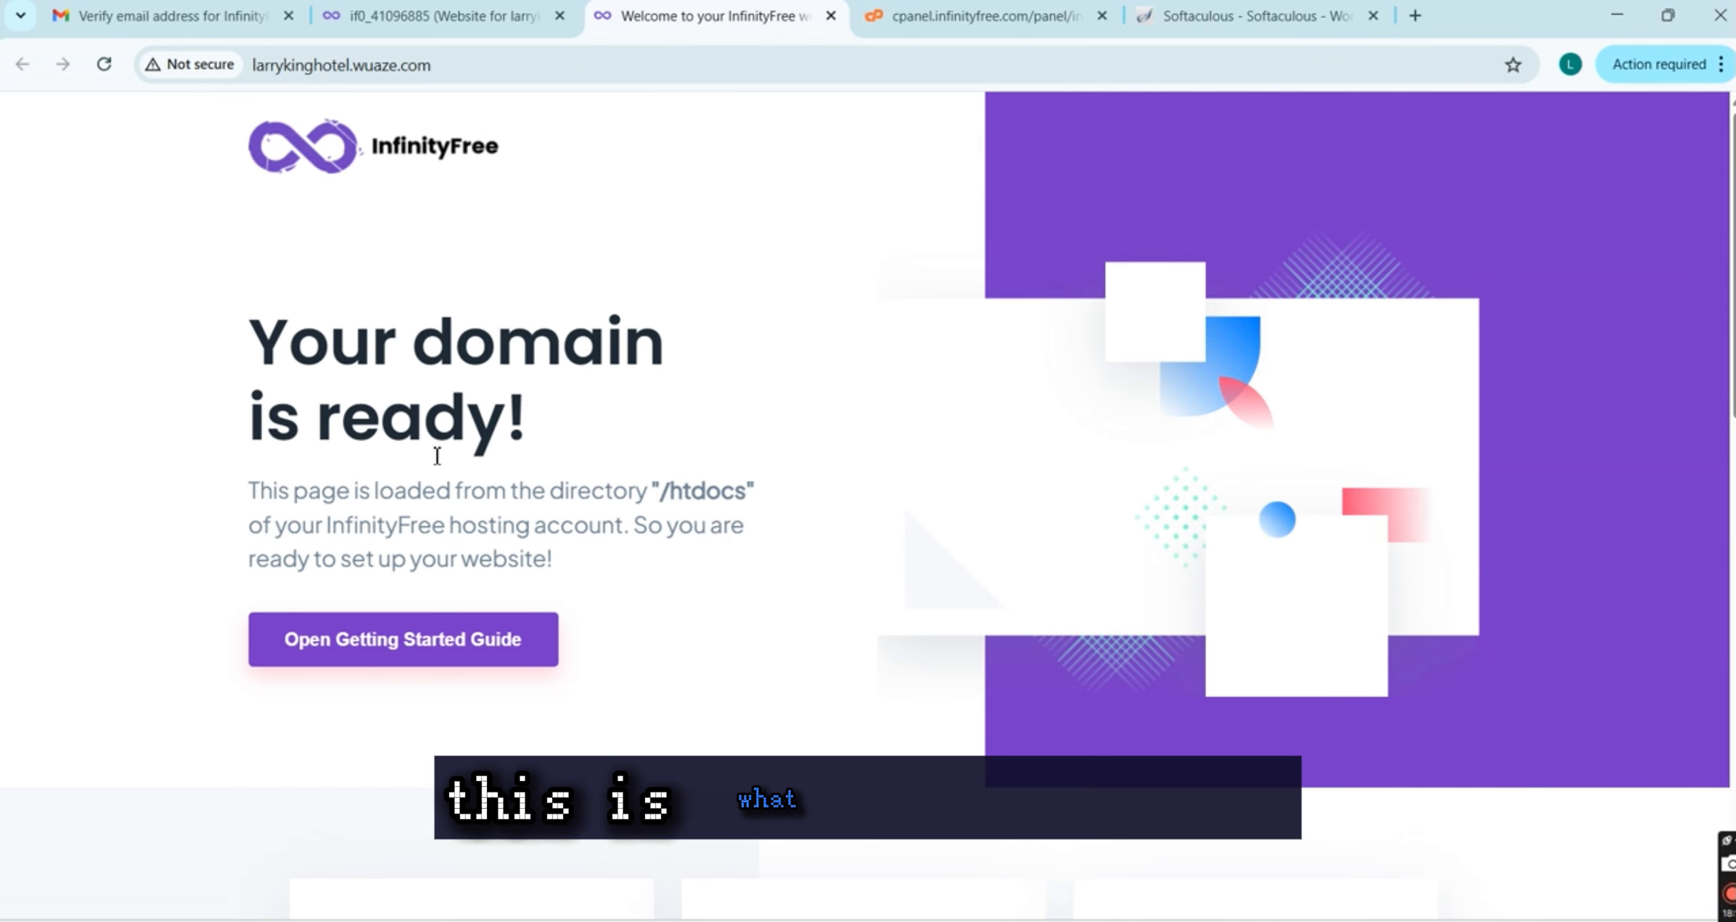
scroll(437, 421, "down", 10)
scroll(438, 462, "up", 10)
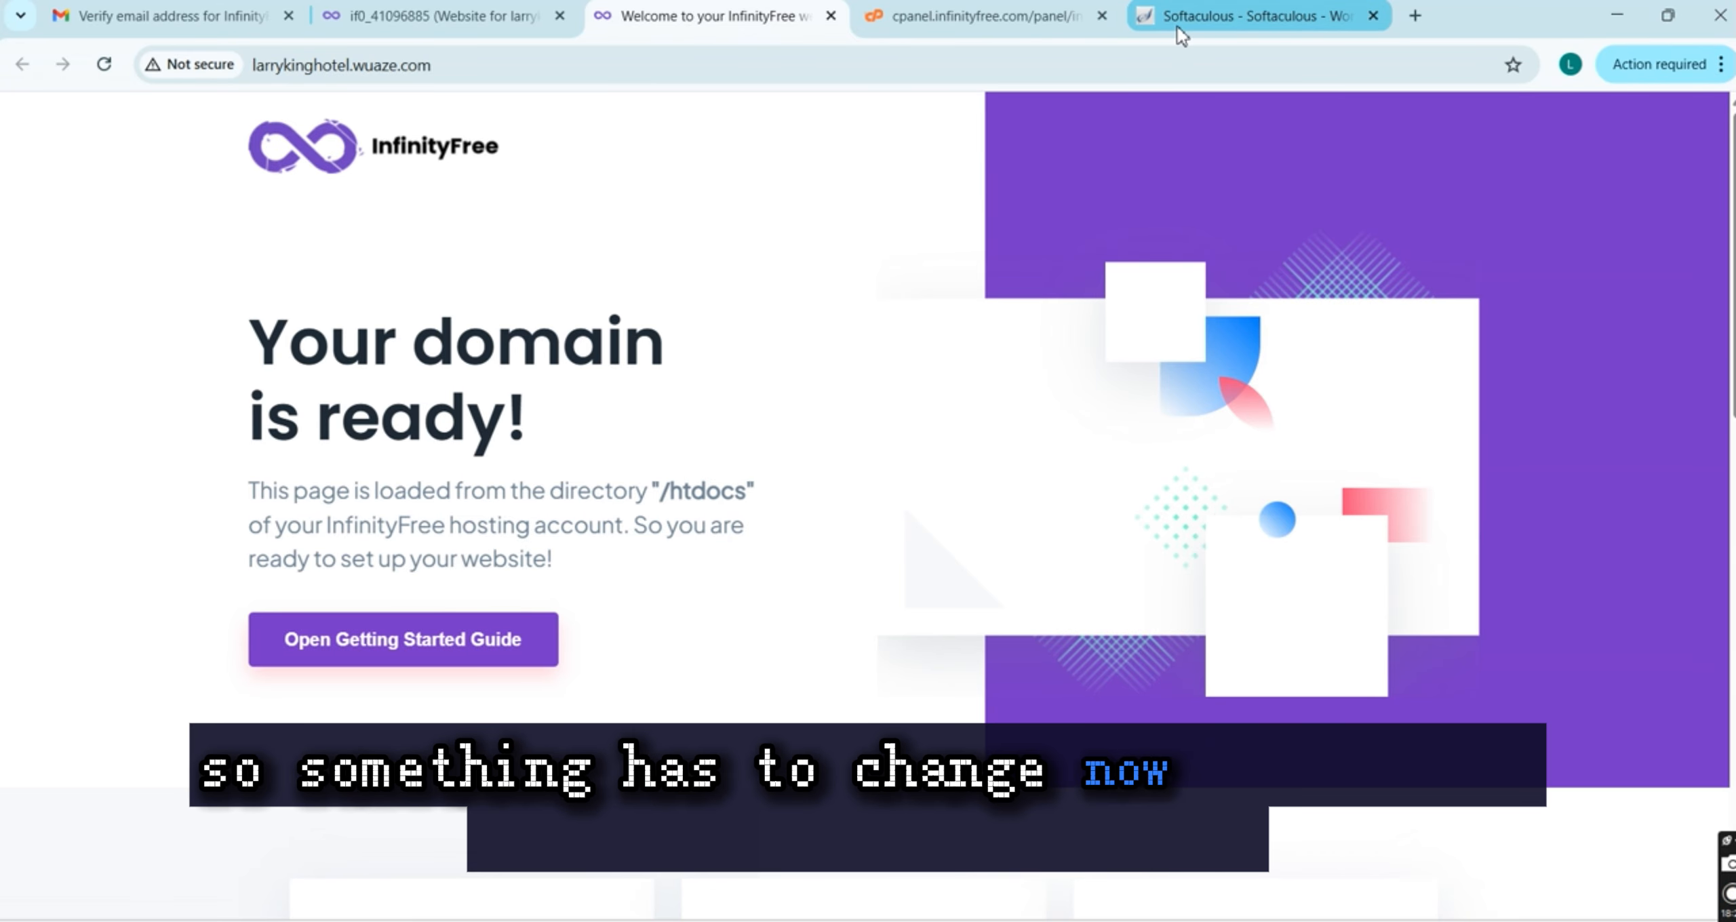
Launch the WordPress install from the Softaculous form and let Chrome save the admin login
left_click(1177, 27)
left_click(1233, 666)
scroll(1232, 667, "down", 3)
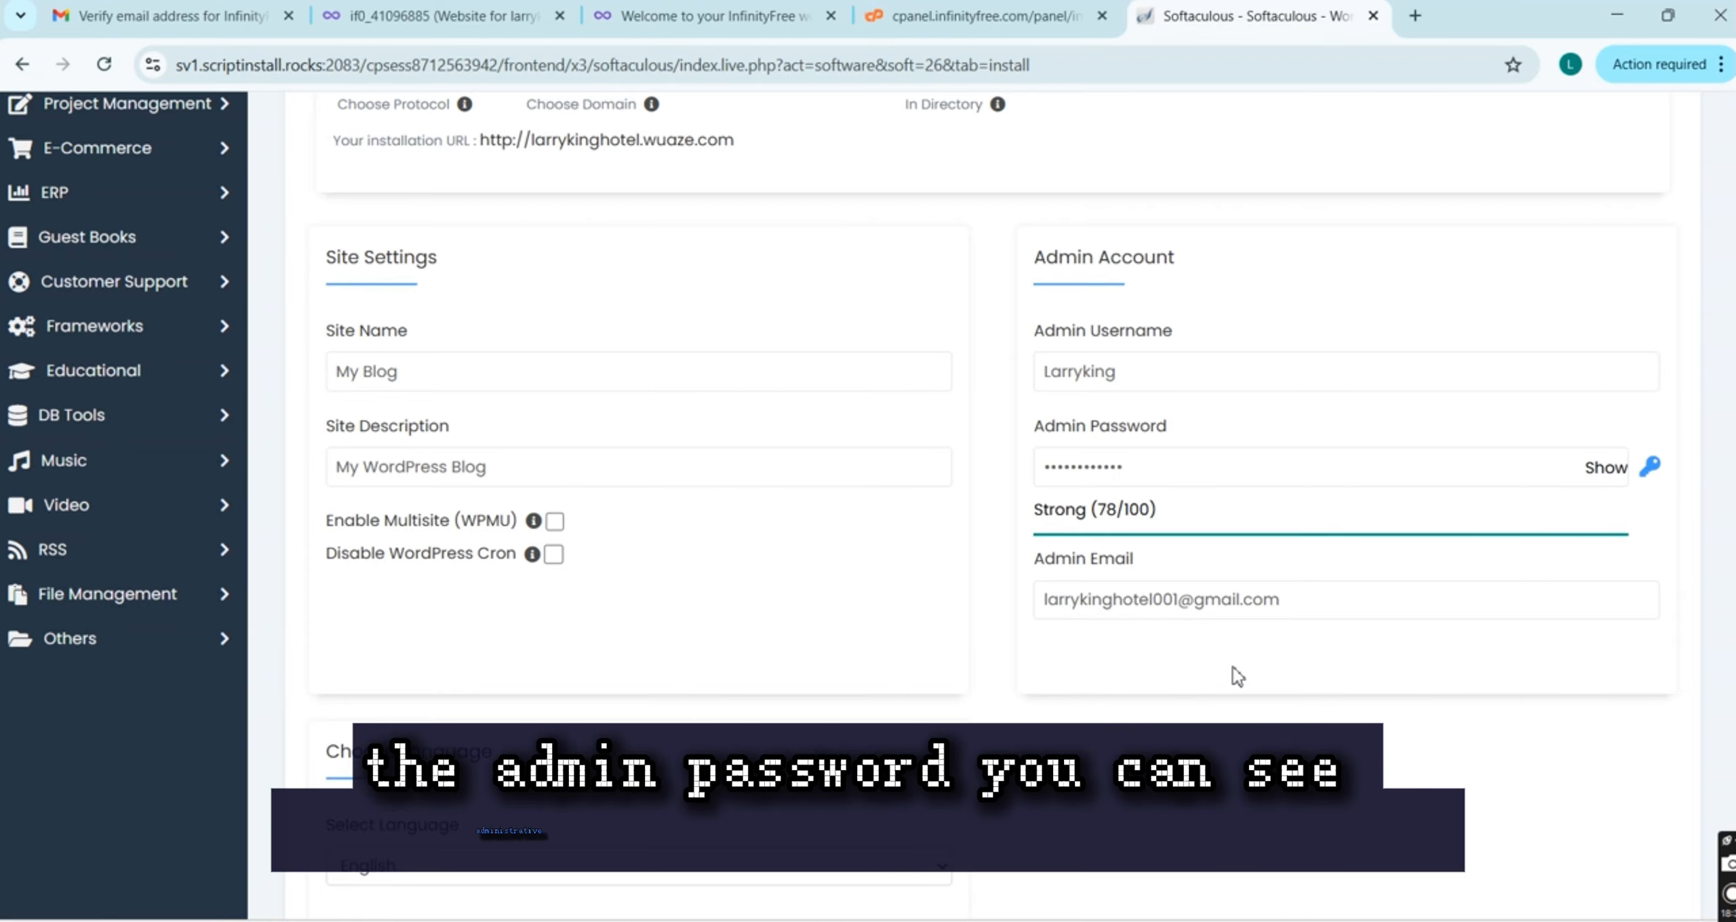
scroll(1233, 667, "down", 3)
scroll(1233, 667, "down", 4)
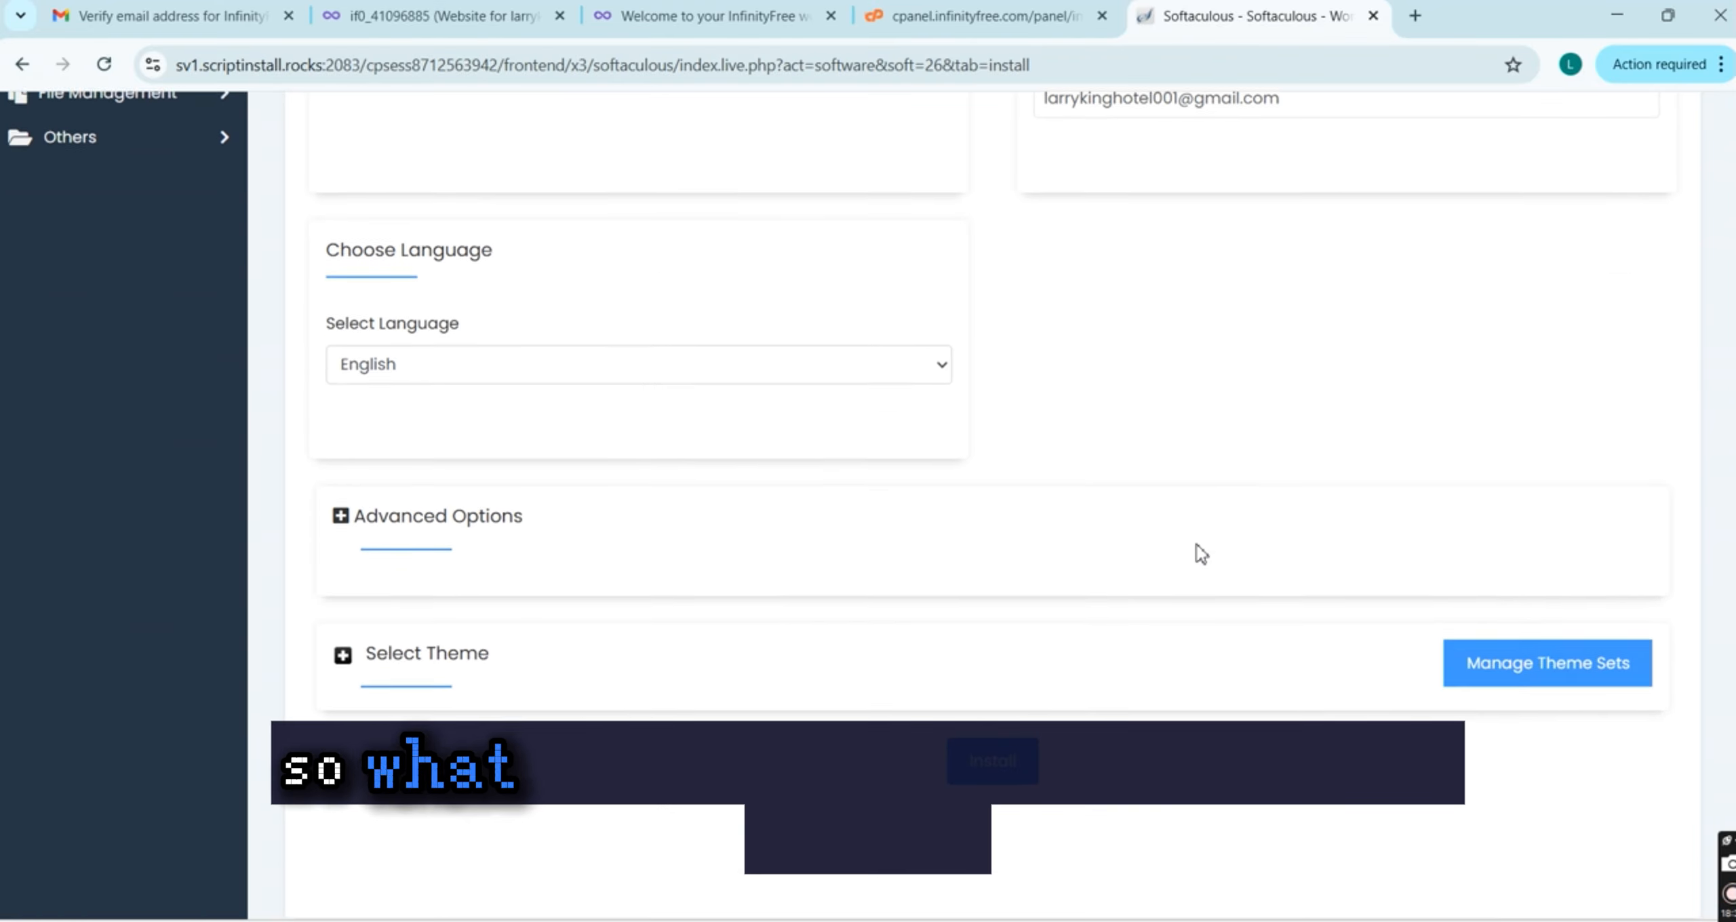
left_click(993, 754)
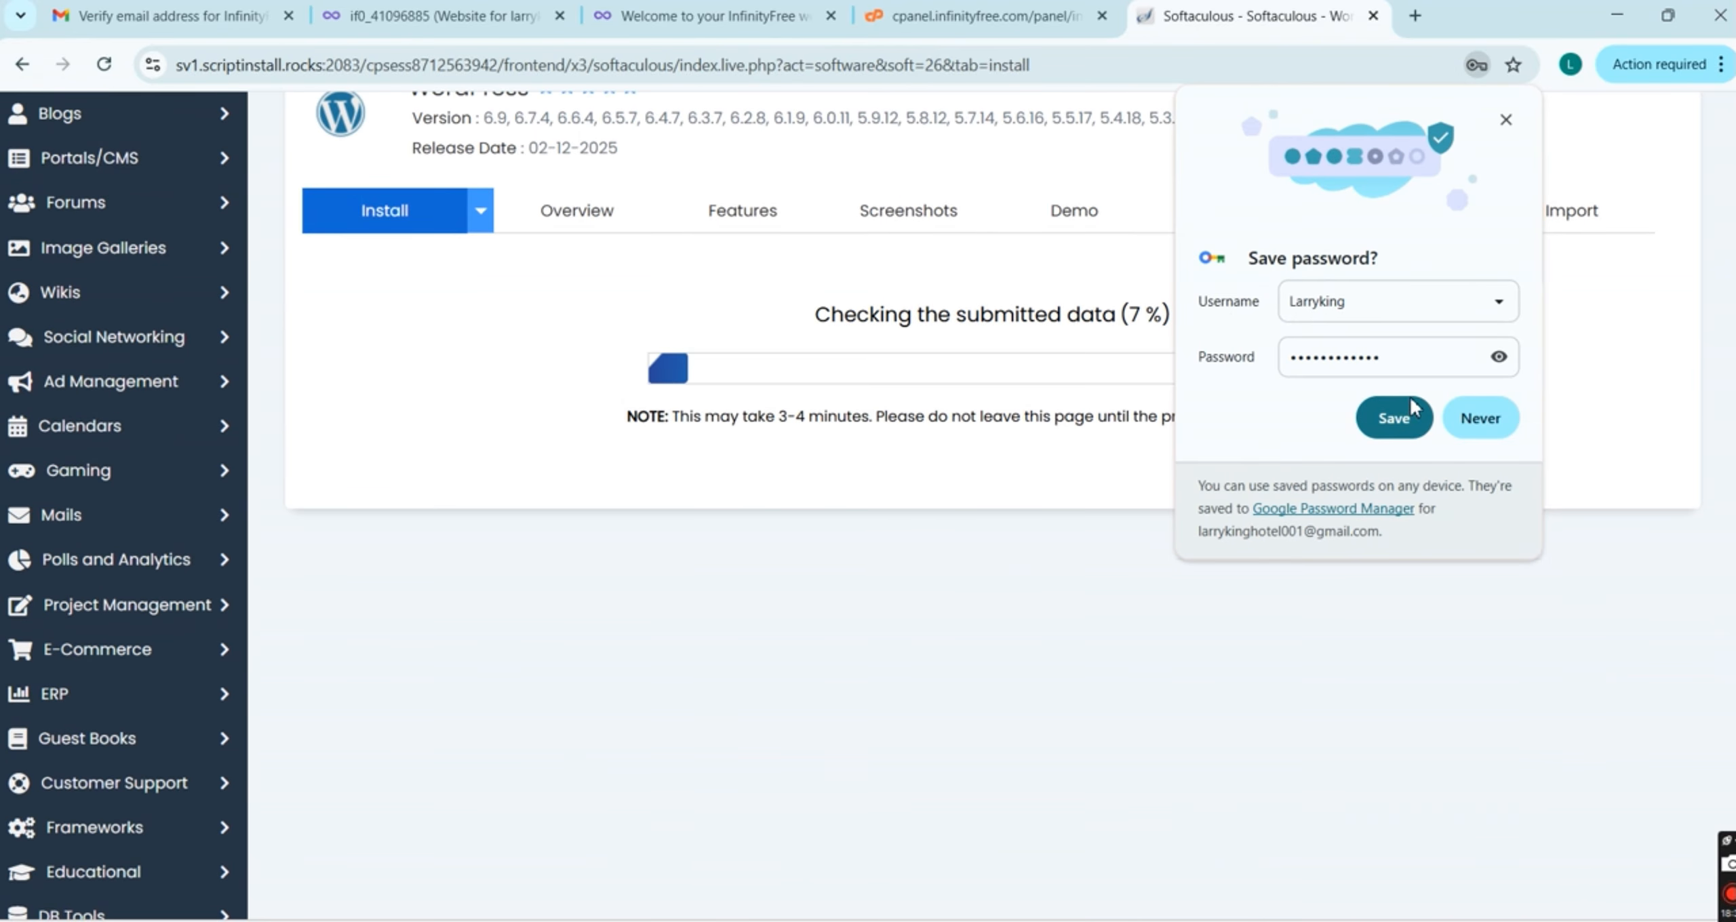
left_click(1395, 417)
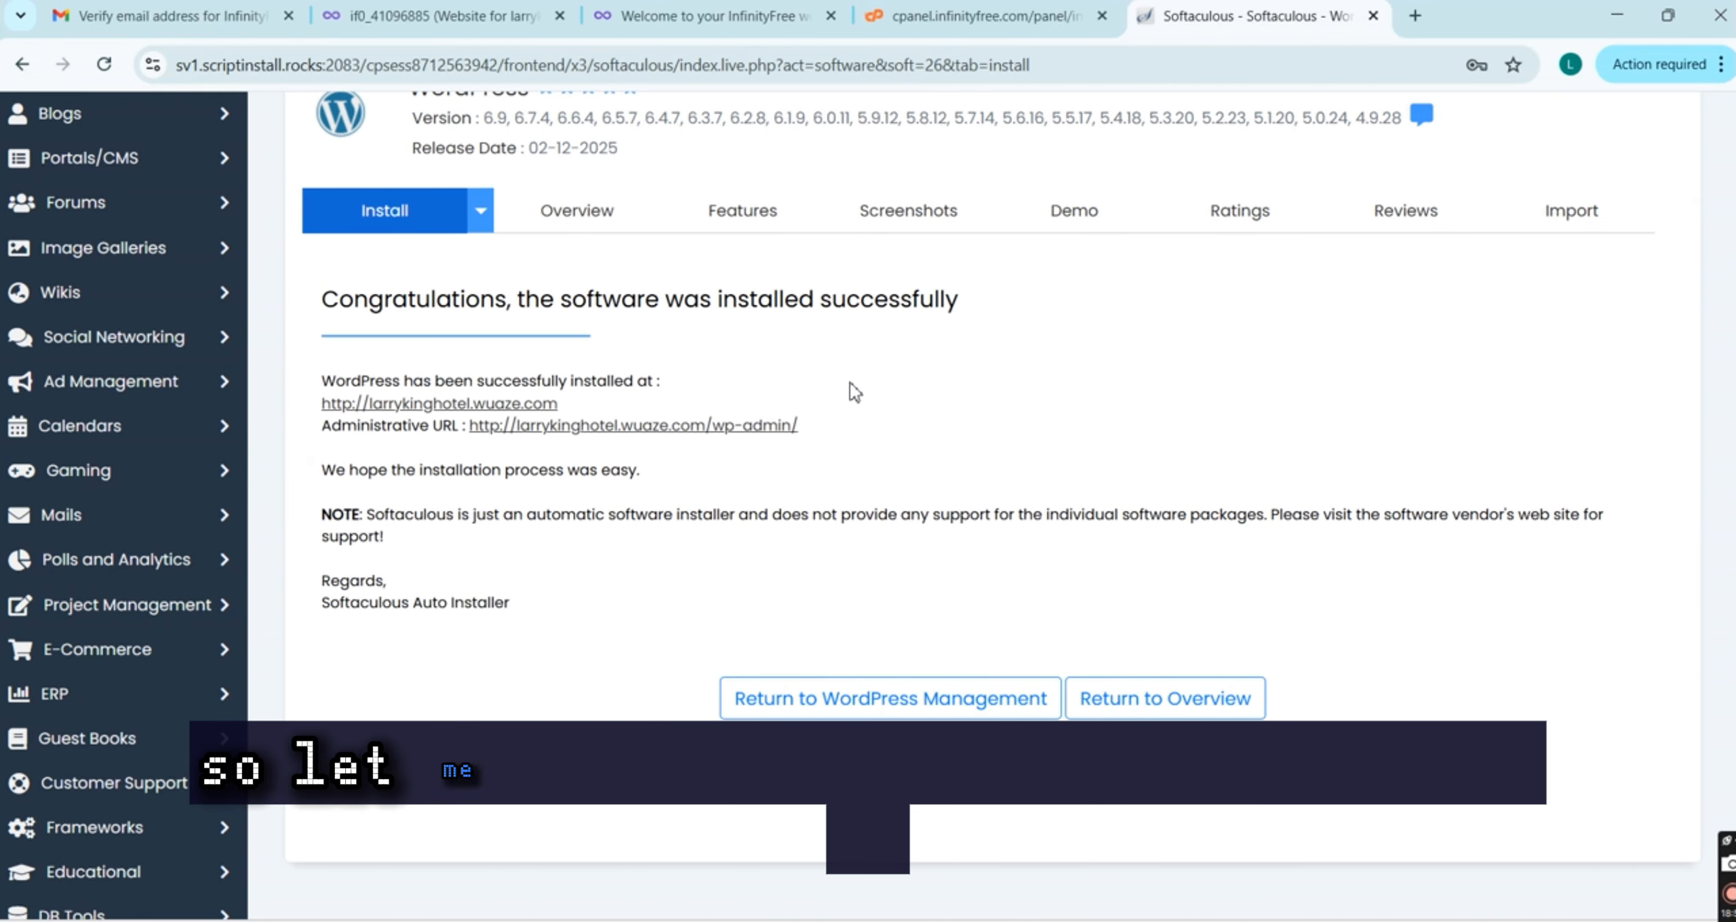
scroll(849, 382, "up", 5)
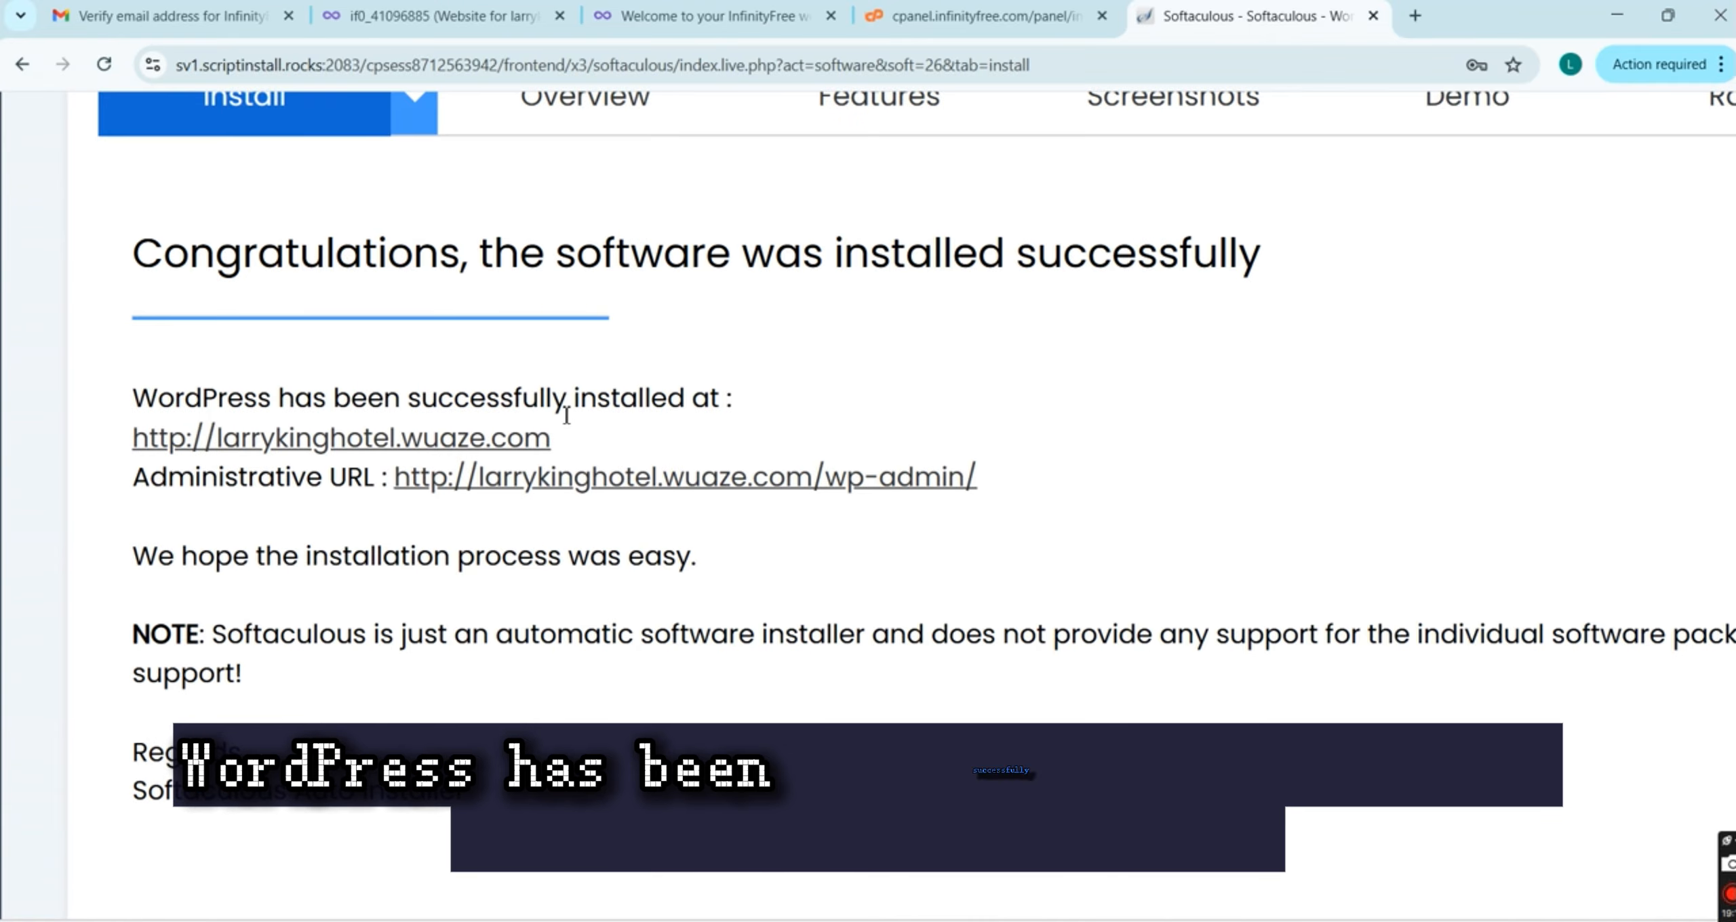
scroll(610, 426, "left", 1)
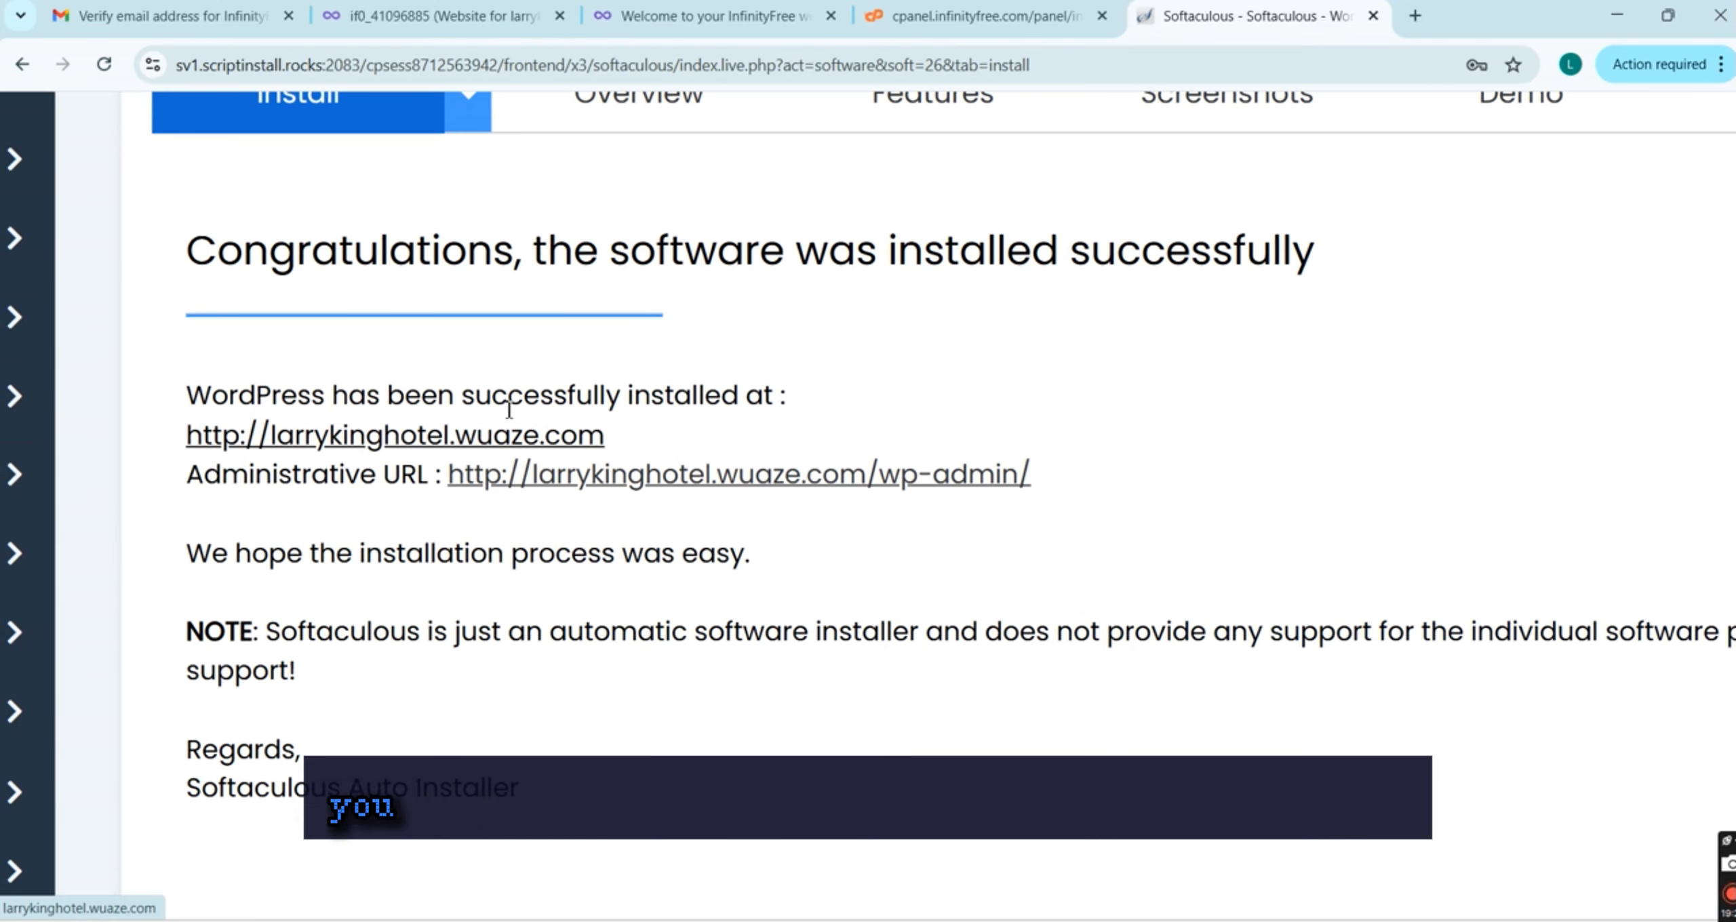
left_click_drag(624, 436, 181, 438)
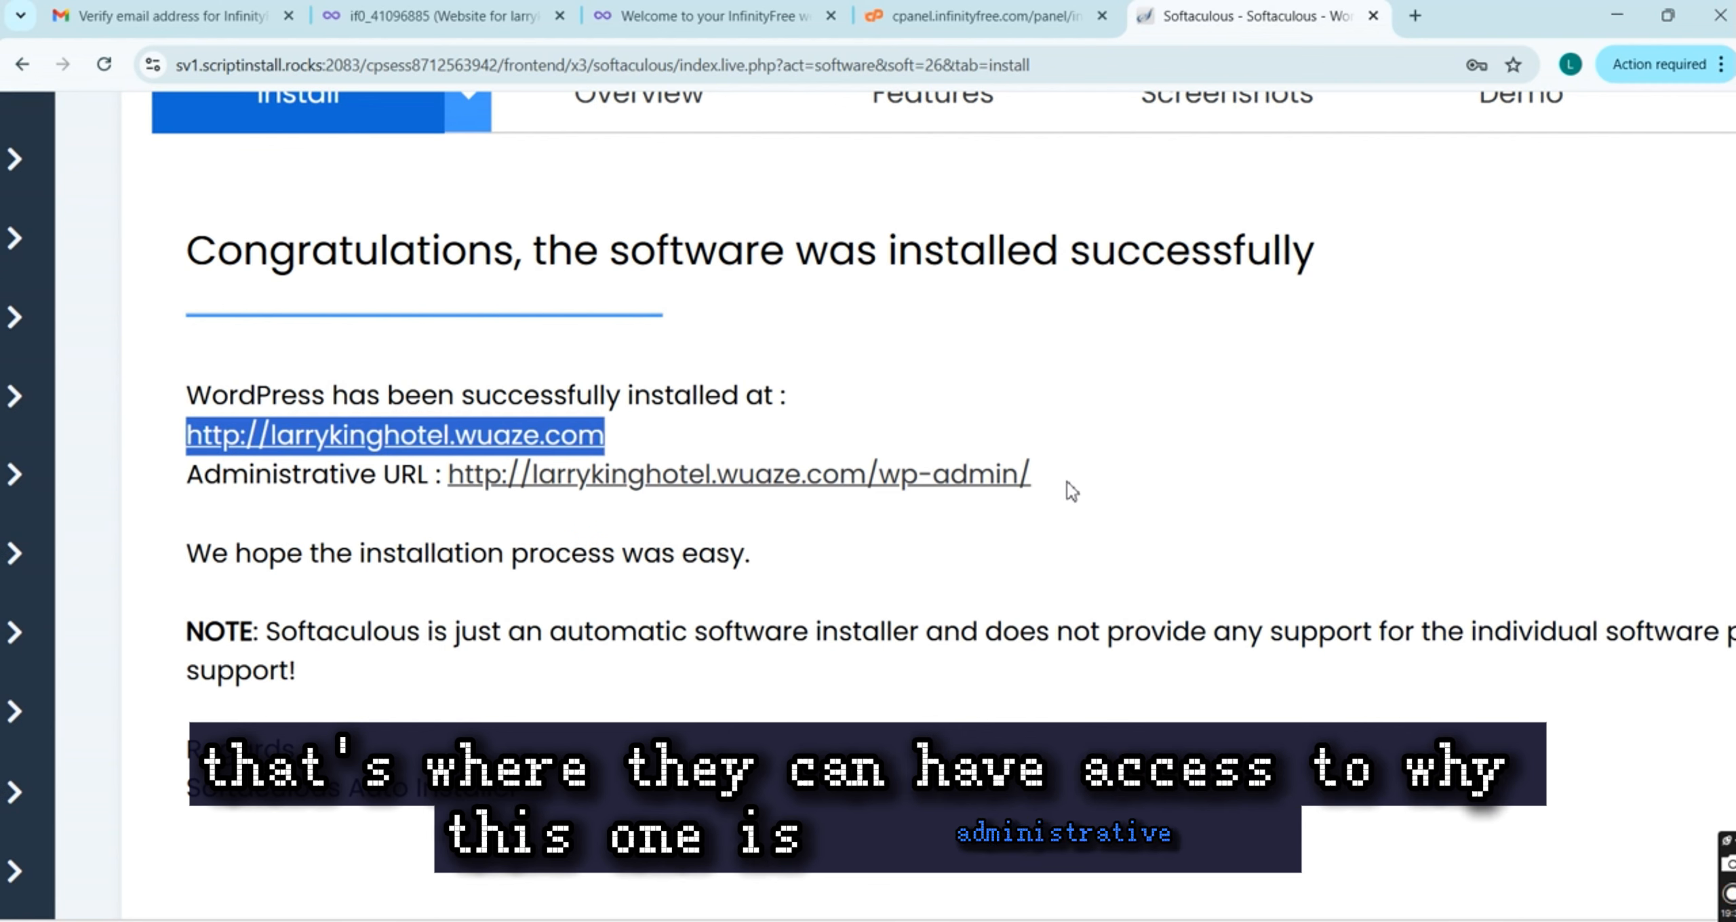
mouse_move(1068, 487)
left_mouse_down()
mouse_move(552, 503)
mouse_move(451, 484)
left_mouse_up()
key("ctrl+c")
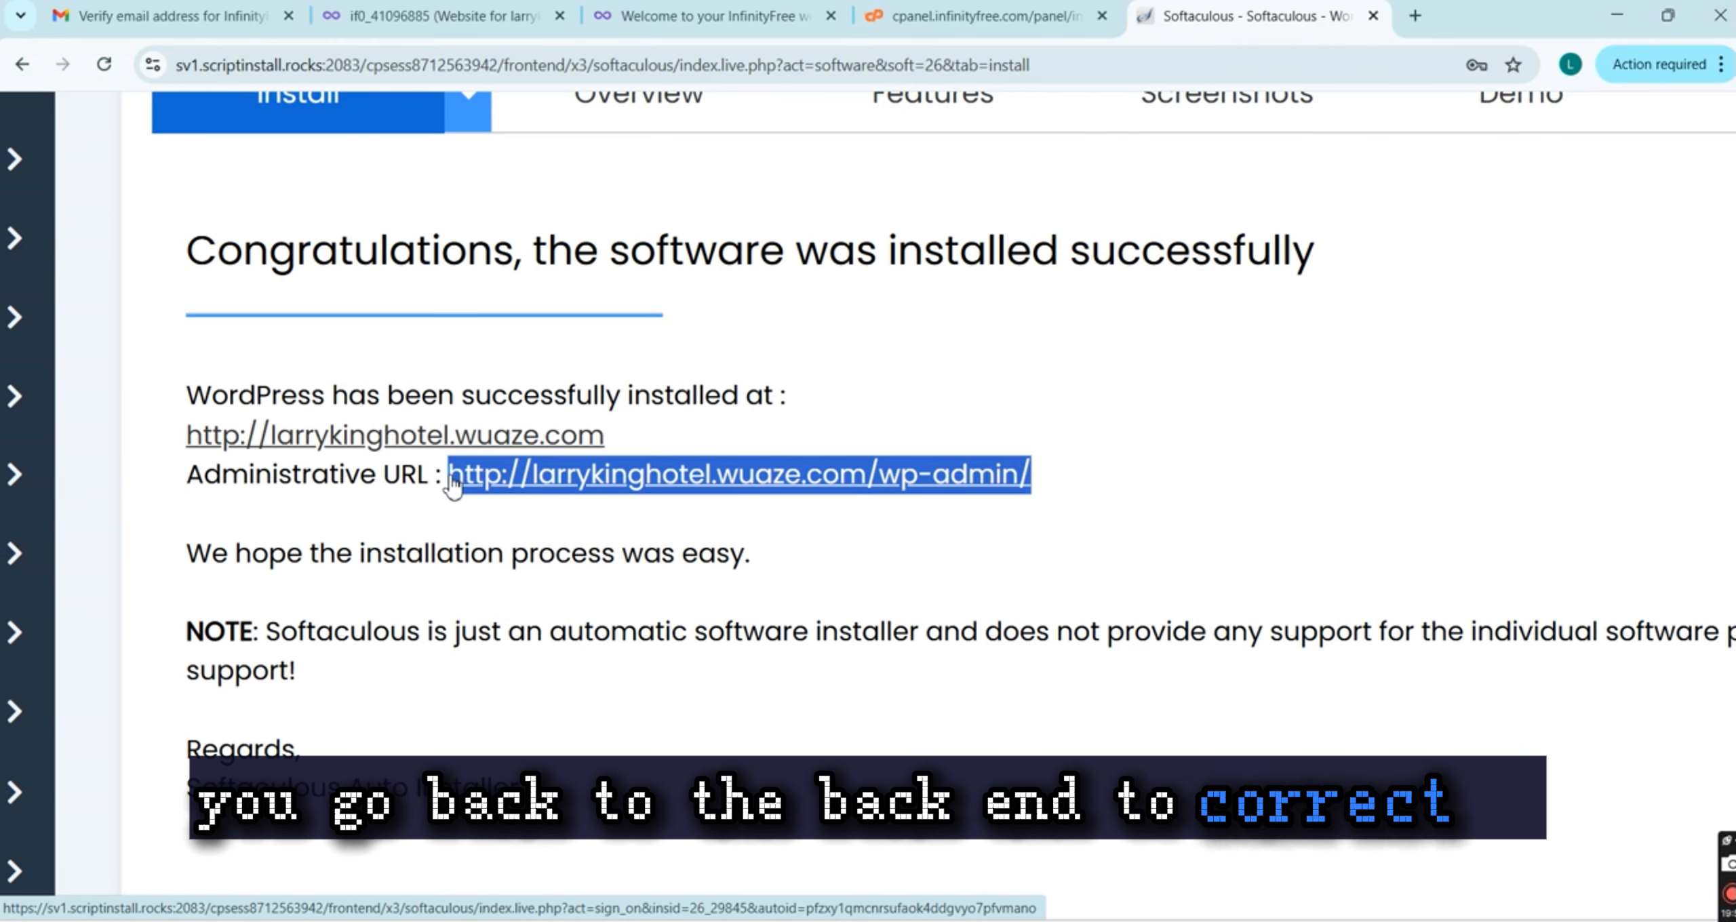
left_click(400, 592)
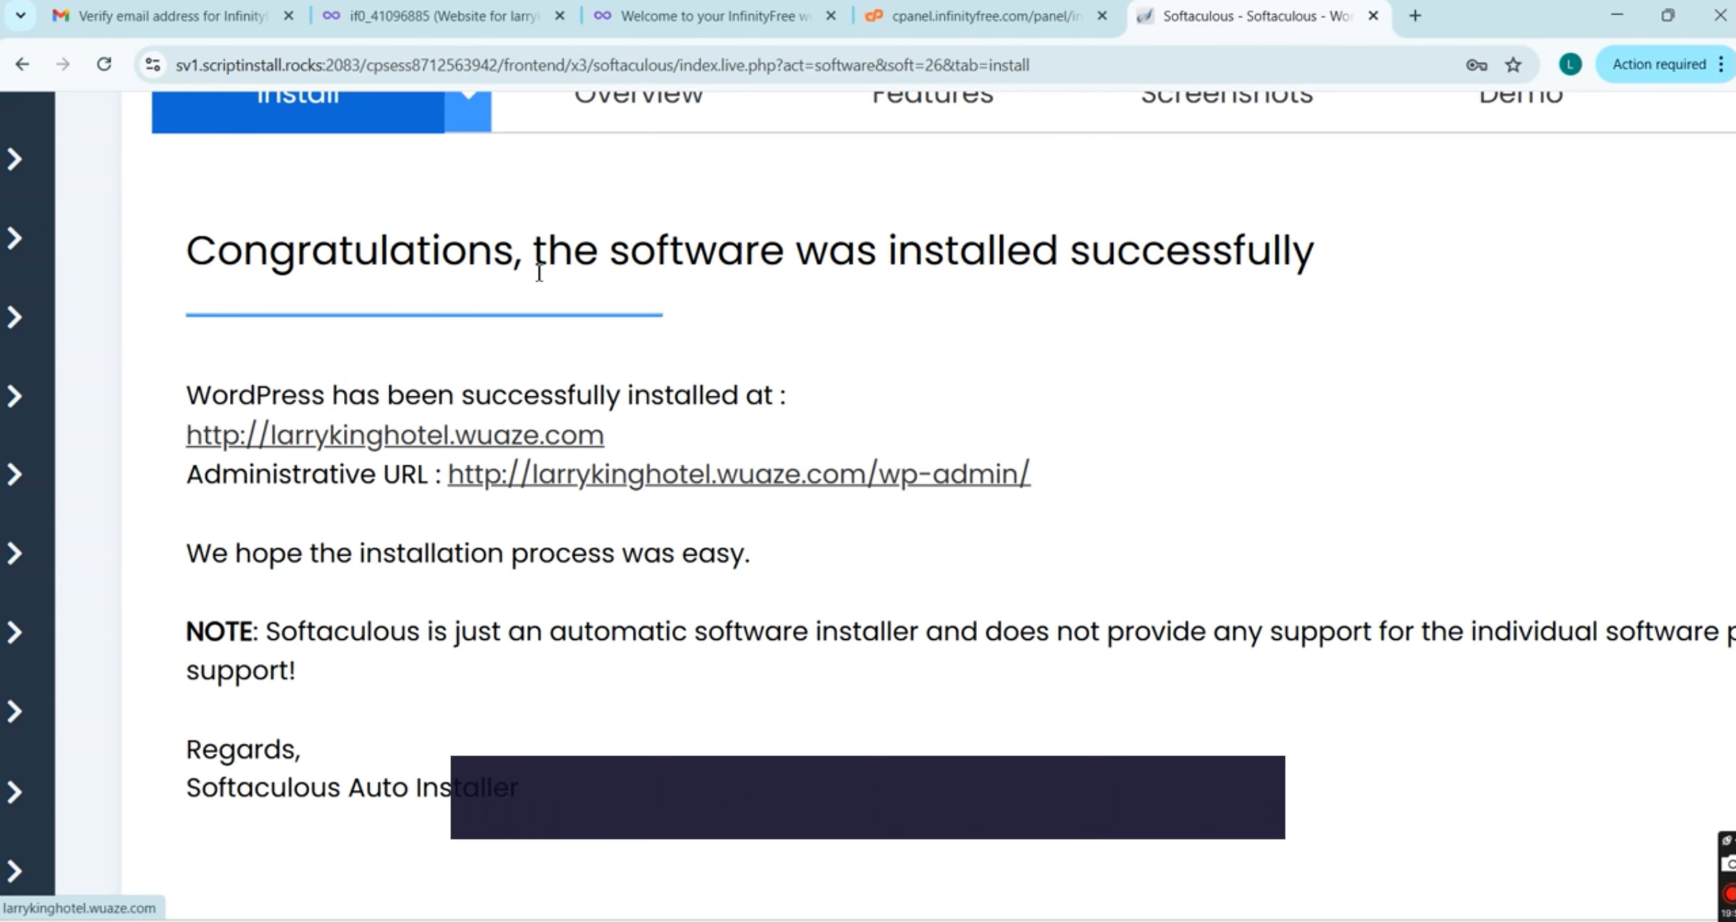
Reload the larrykinghotel.wuaze.com tab to view the new My Blog site, then go back to Softaculous
left_click(651, 16)
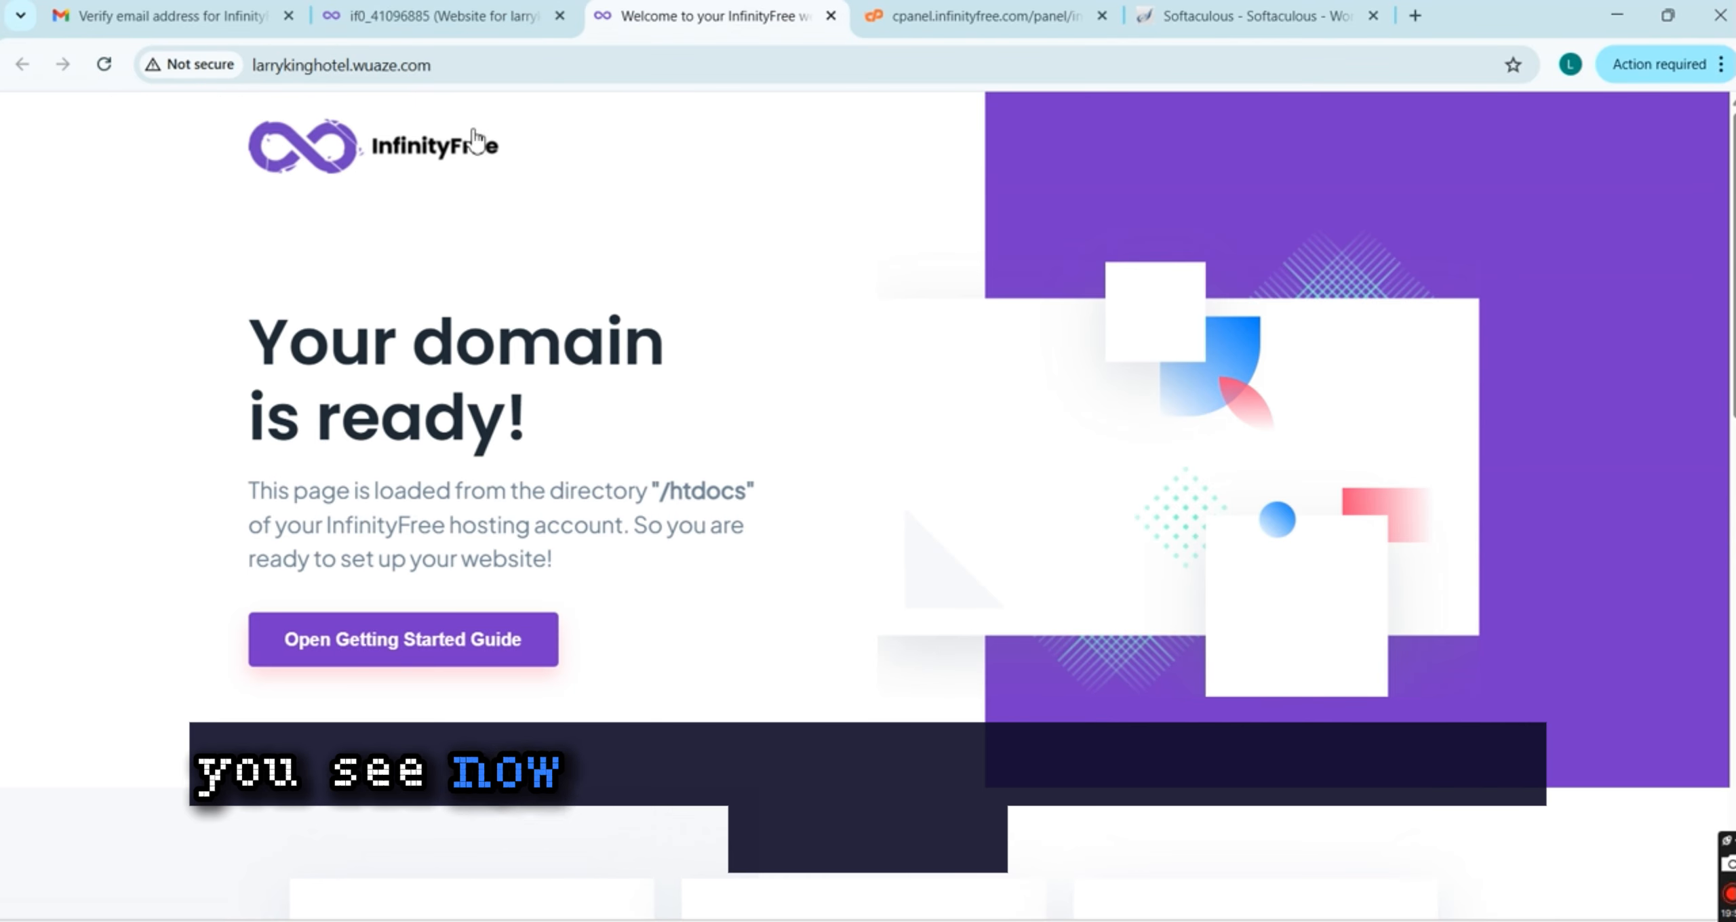
left_click(106, 65)
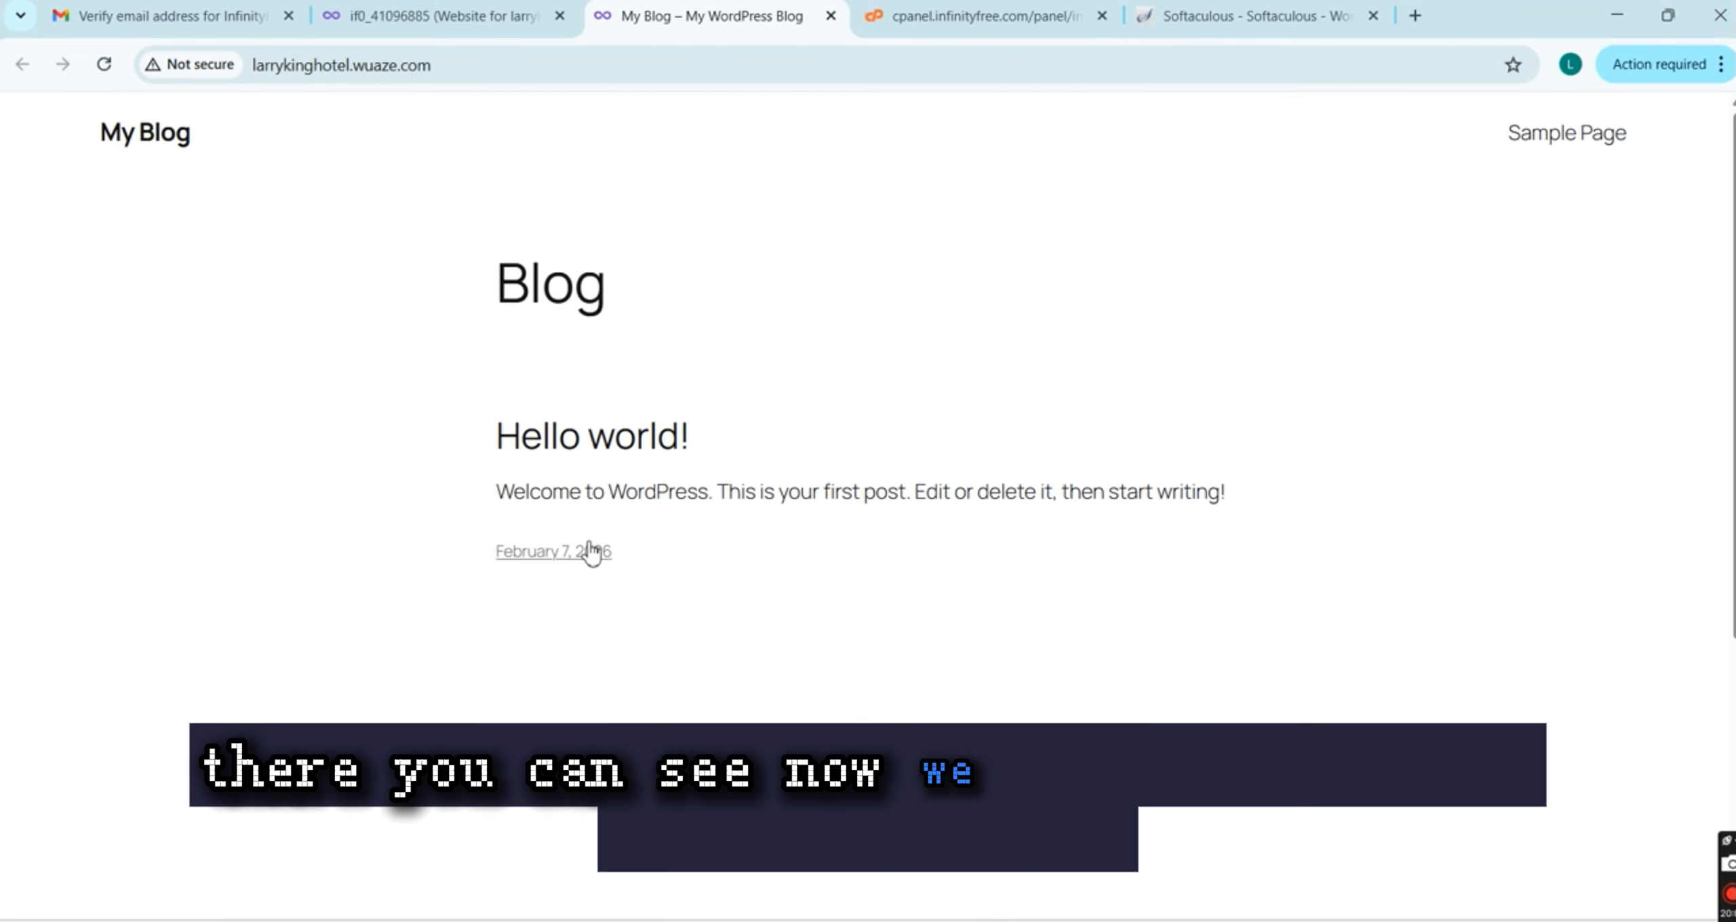
scroll(589, 542, "down", 5)
scroll(587, 539, "up", 5)
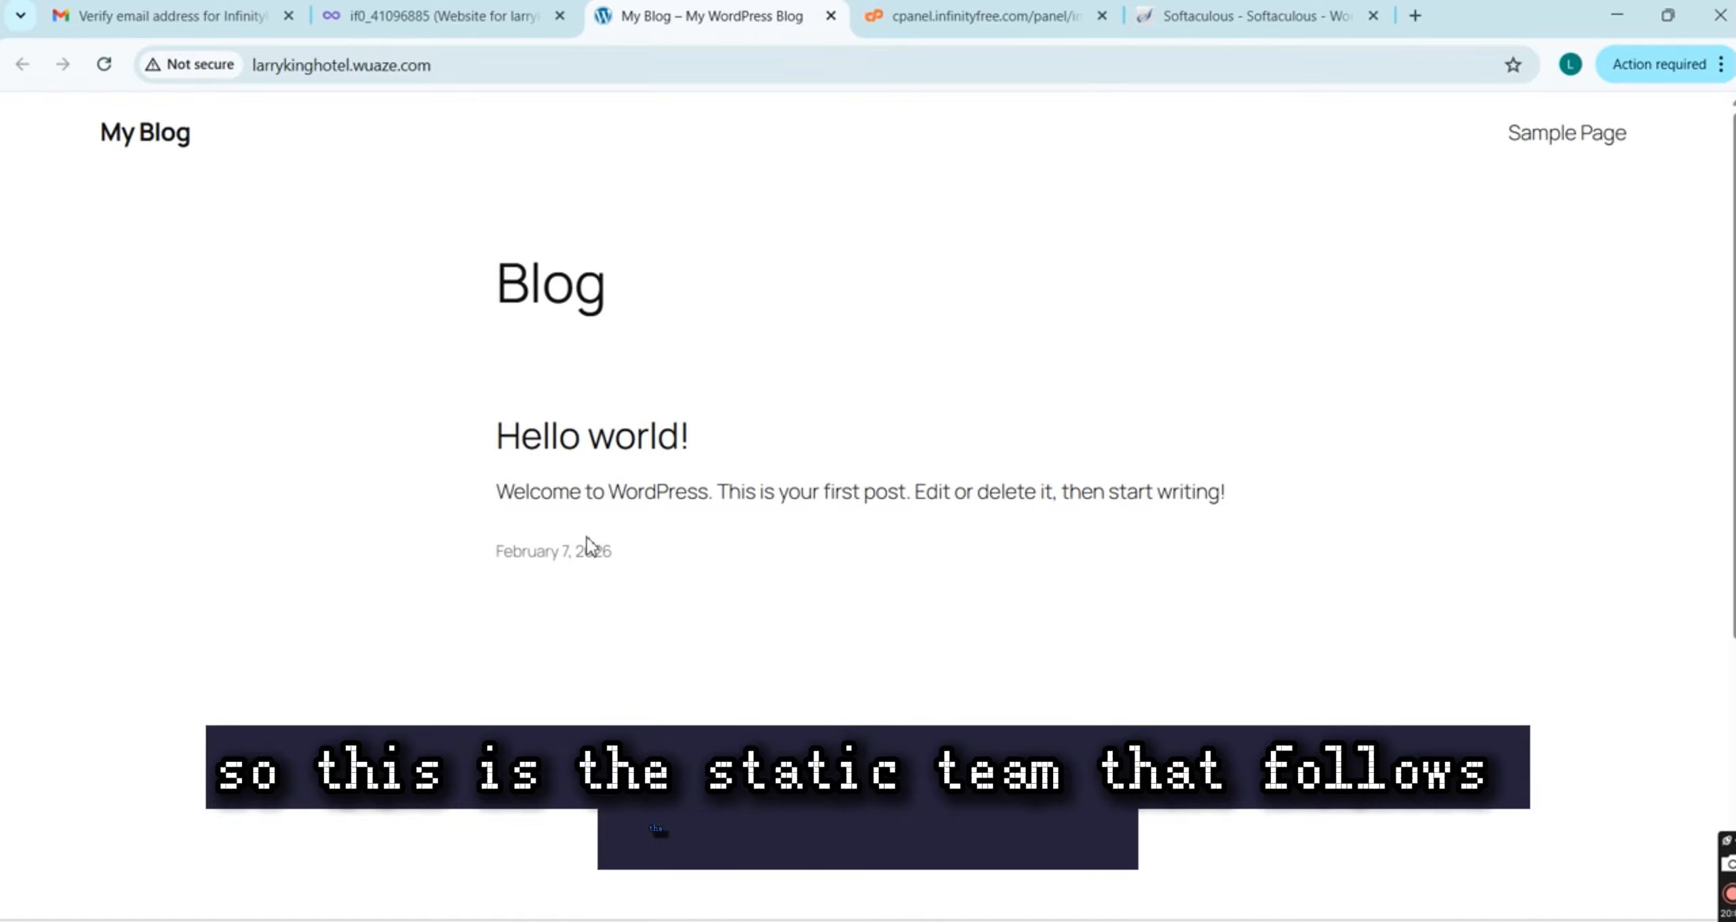
scroll(587, 542, "down", 5)
scroll(587, 542, "up", 5)
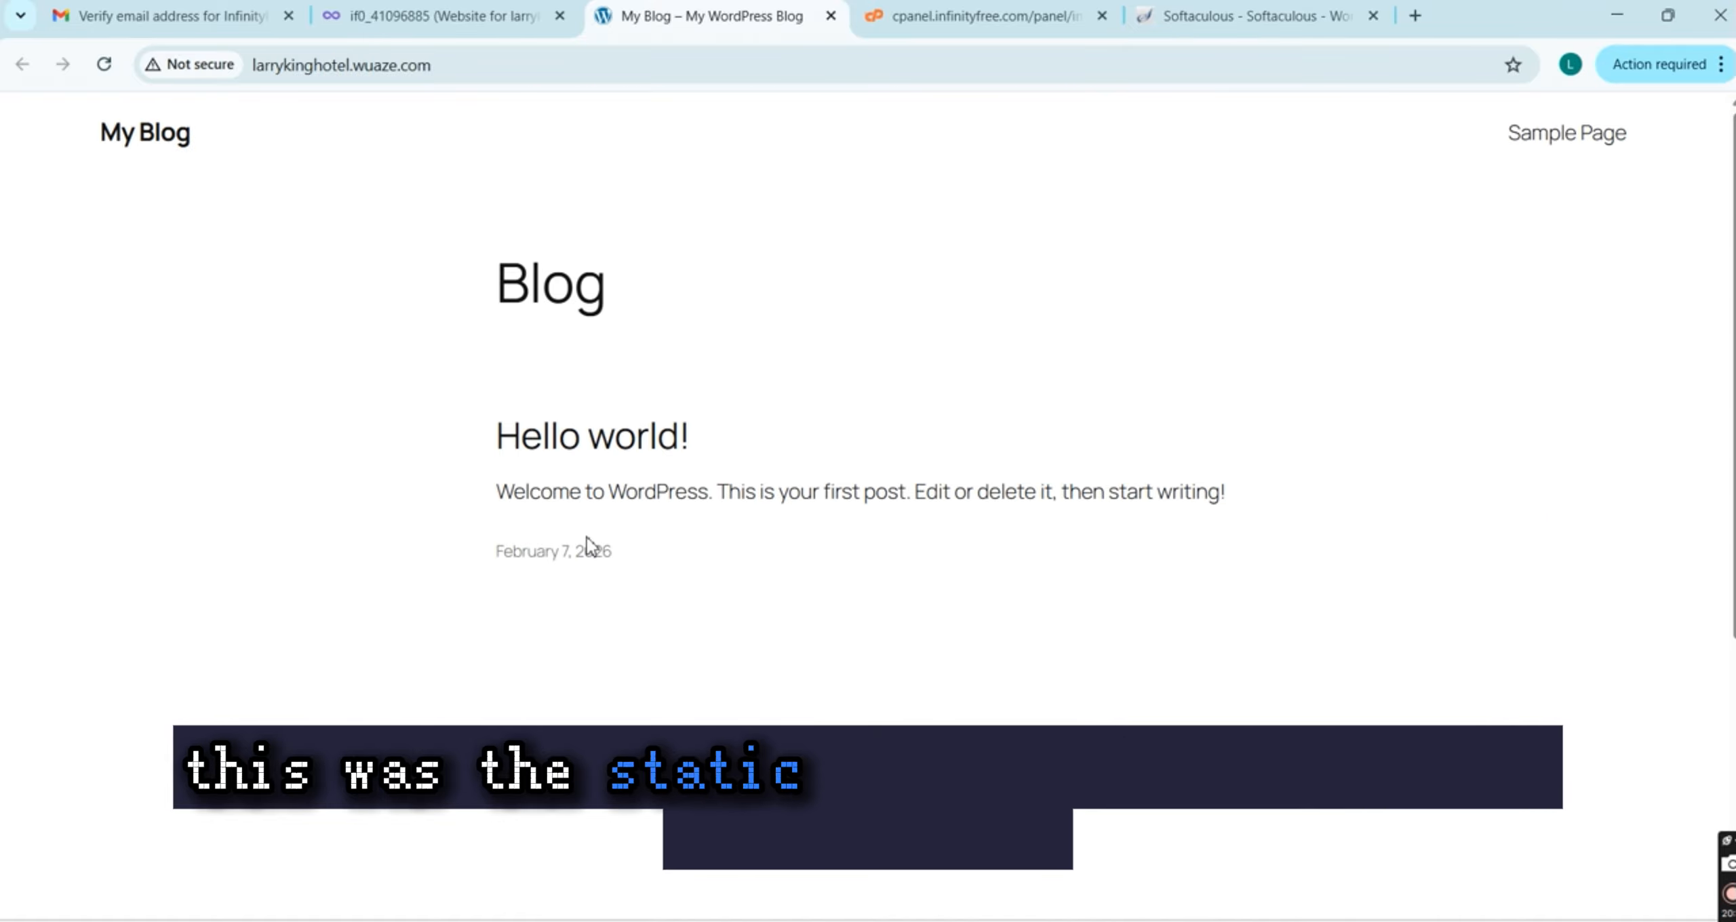
scroll(678, 525, "down", 5)
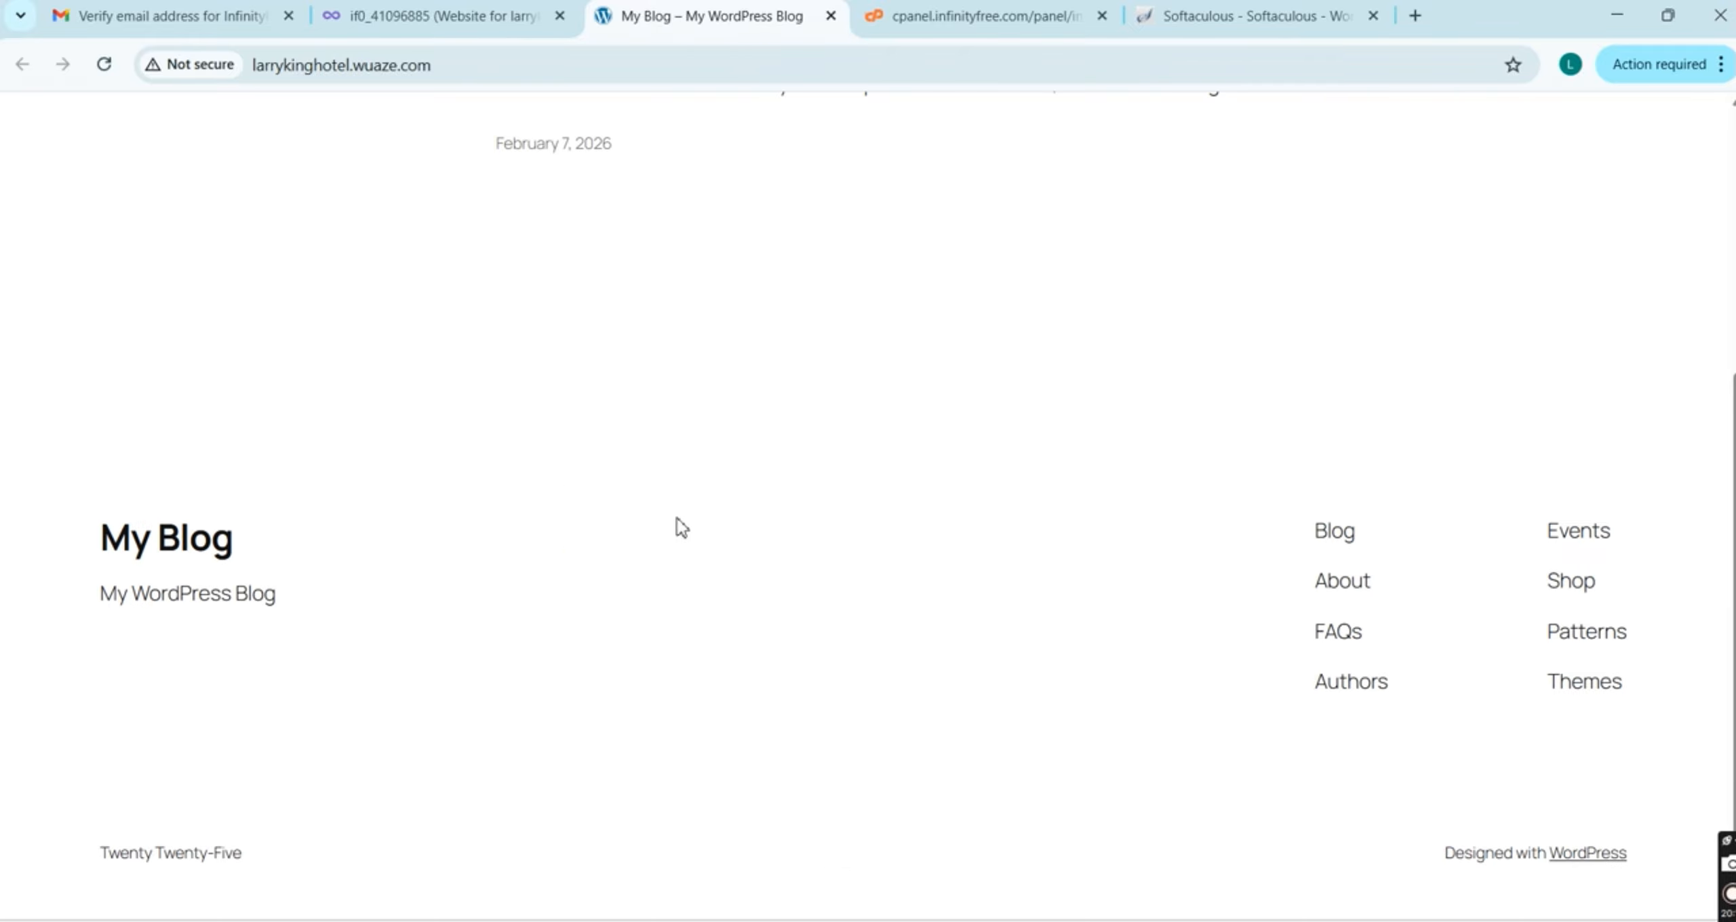
left_click(1215, 27)
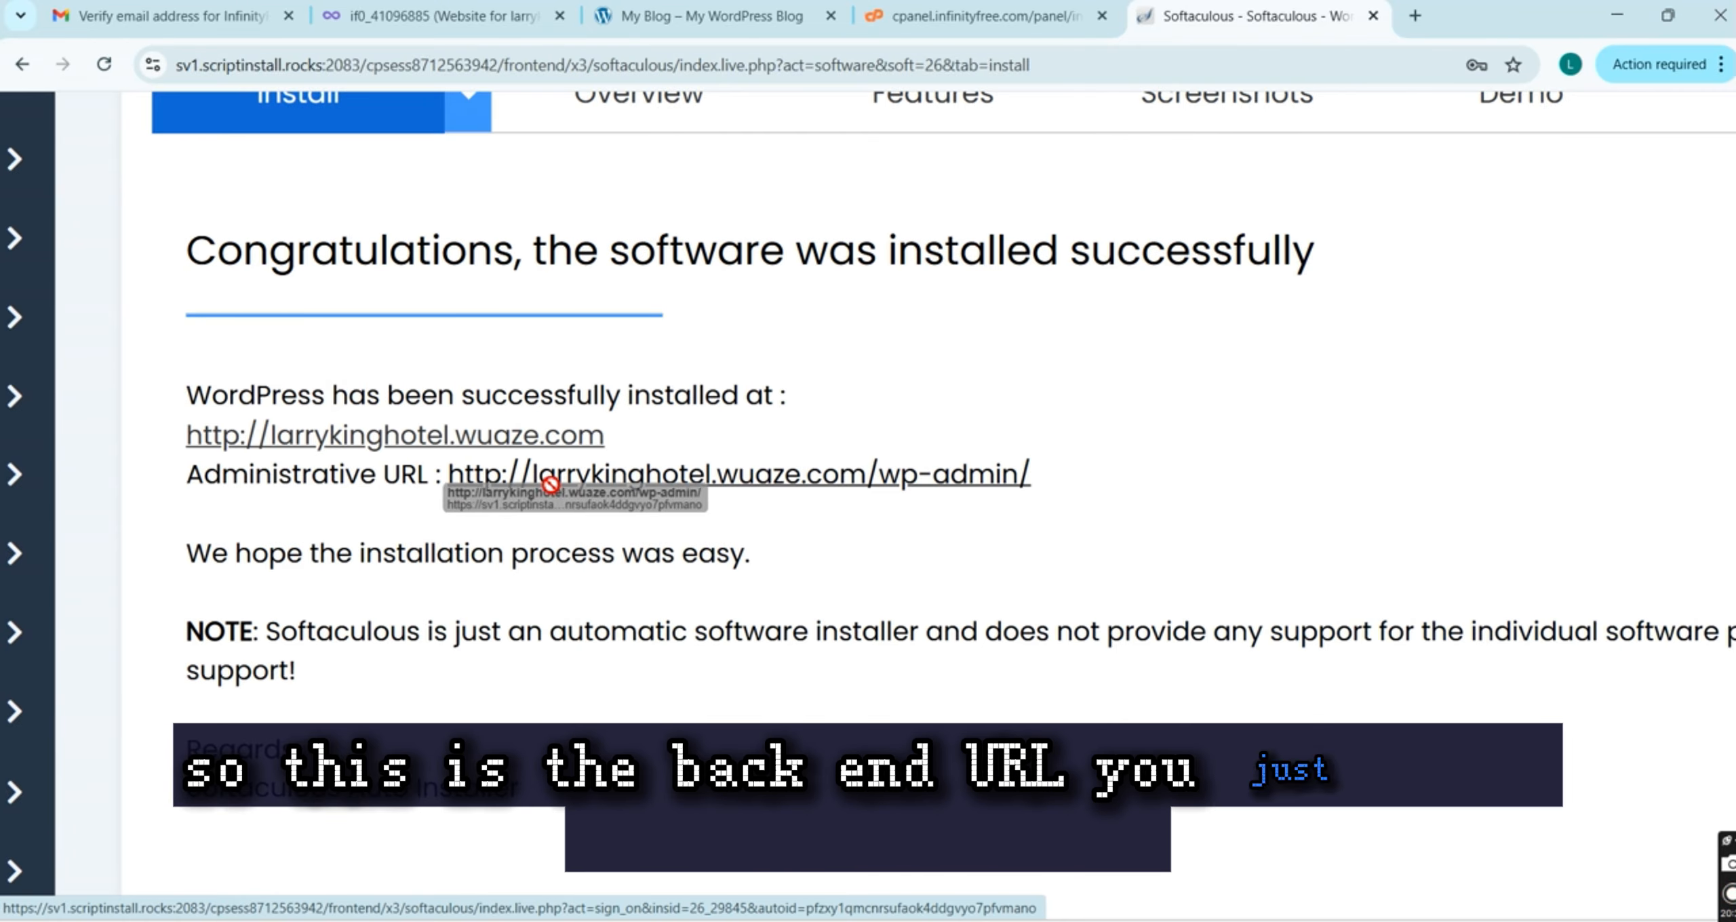
Copy the larrykinghotel.wuaze.com/wp-admin/ link and load it in a new browser tab
left_click_drag(1038, 477, 503, 483)
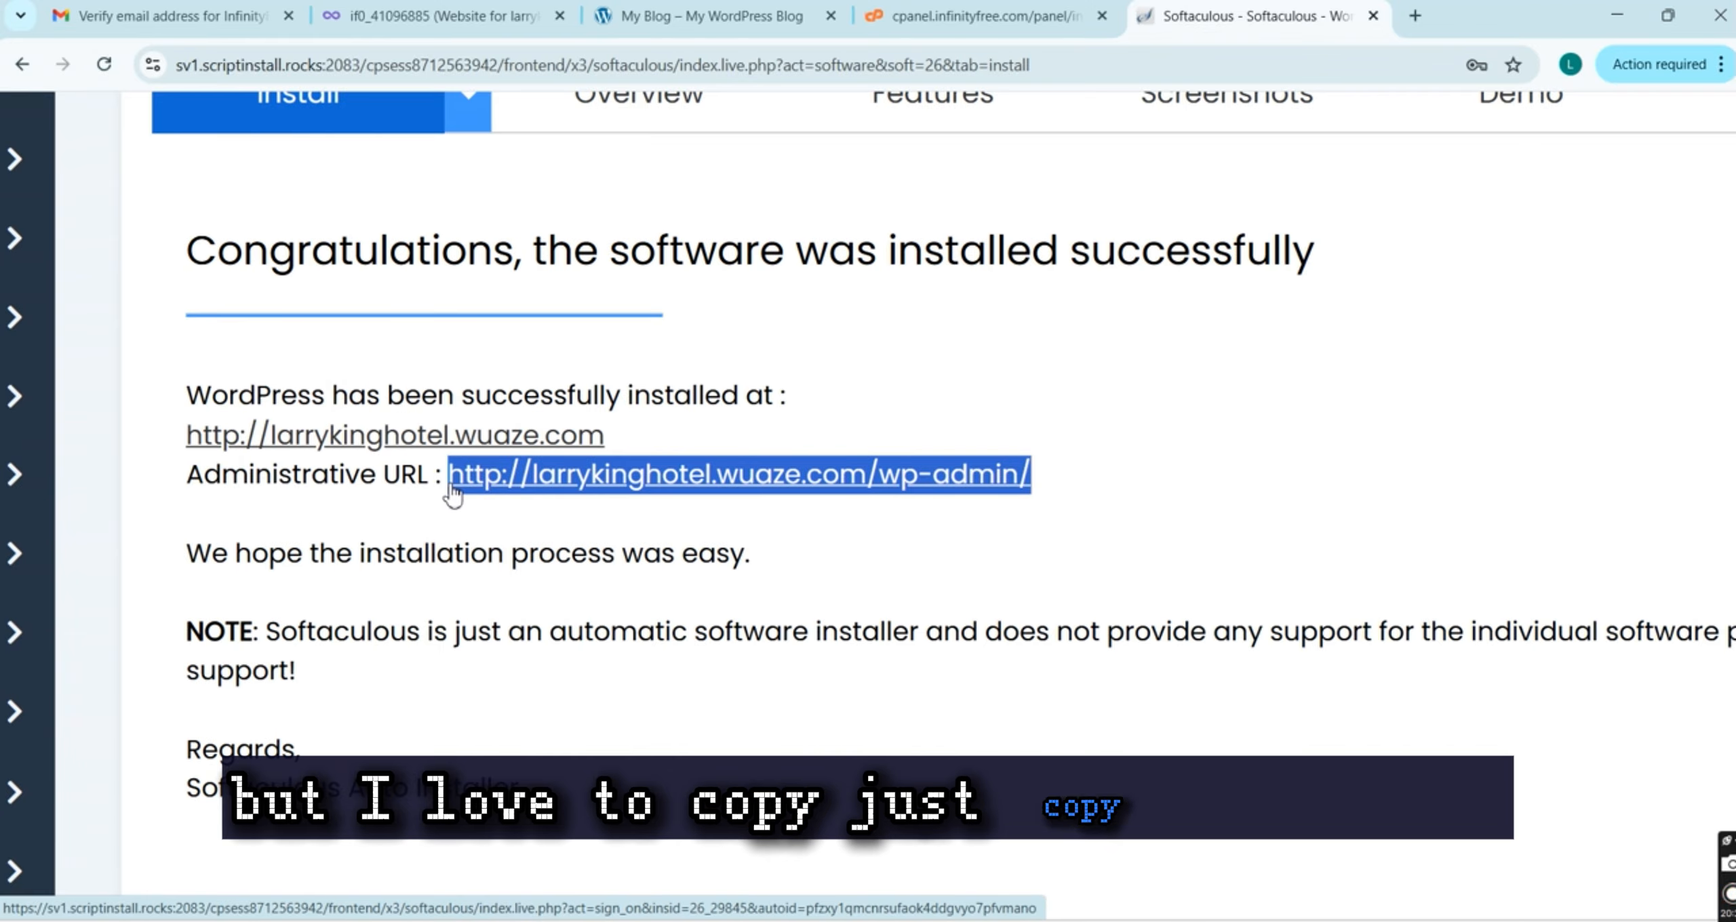
left_click(1415, 16)
left_click(1370, 54)
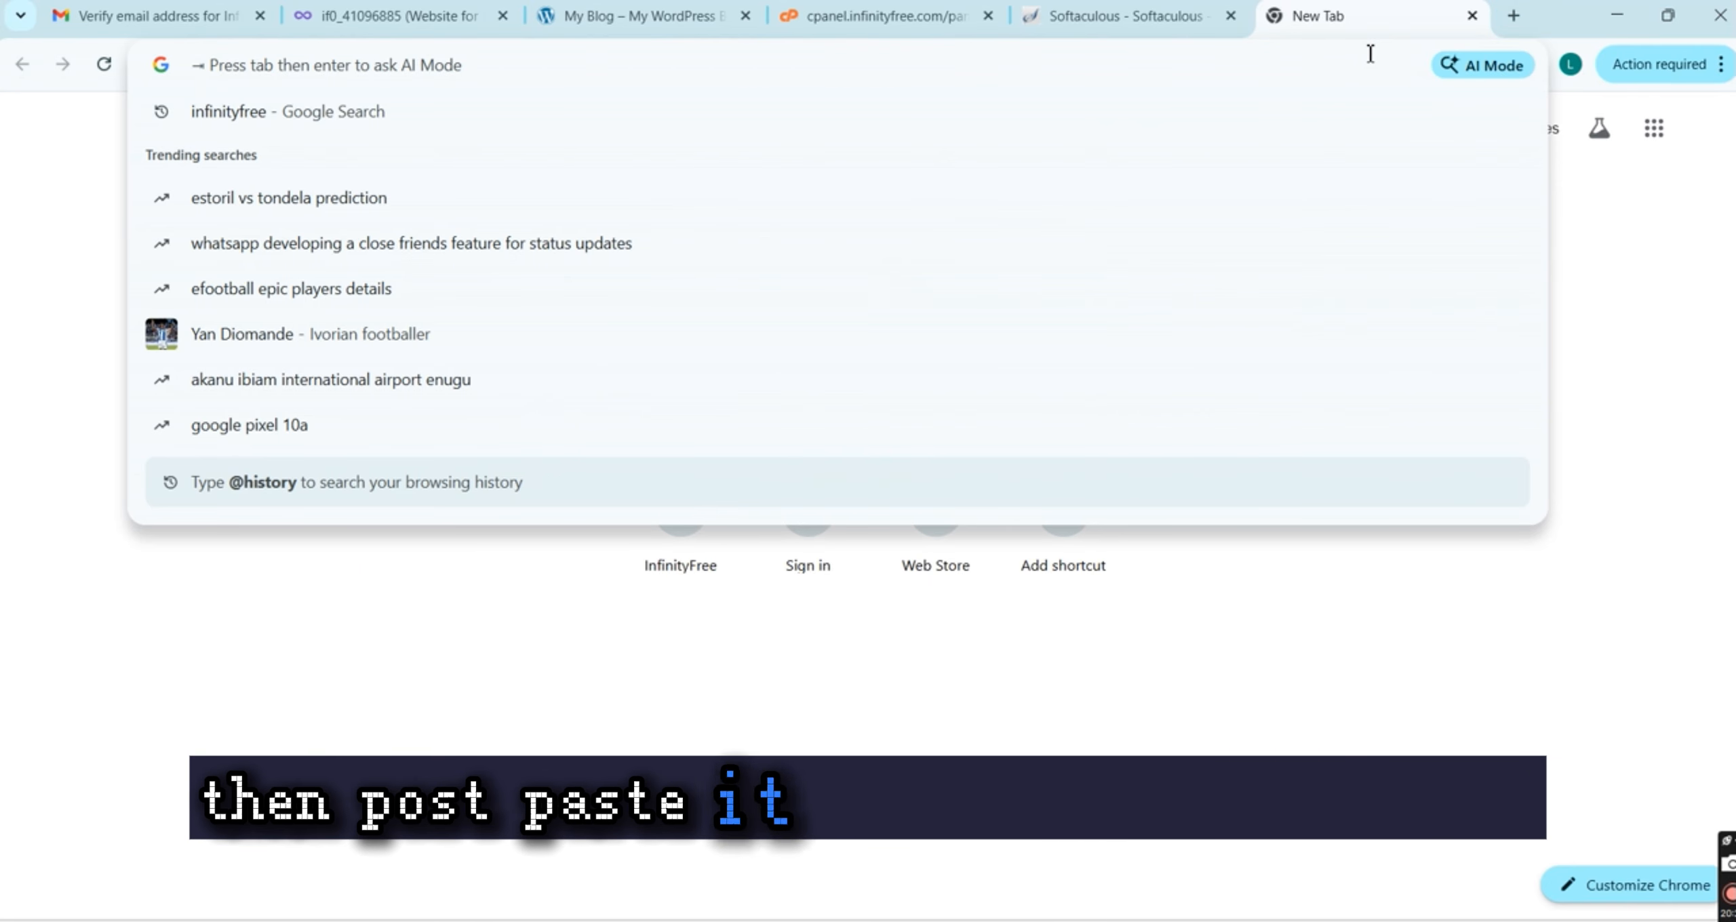
key("ctrl+v")
key("Return")
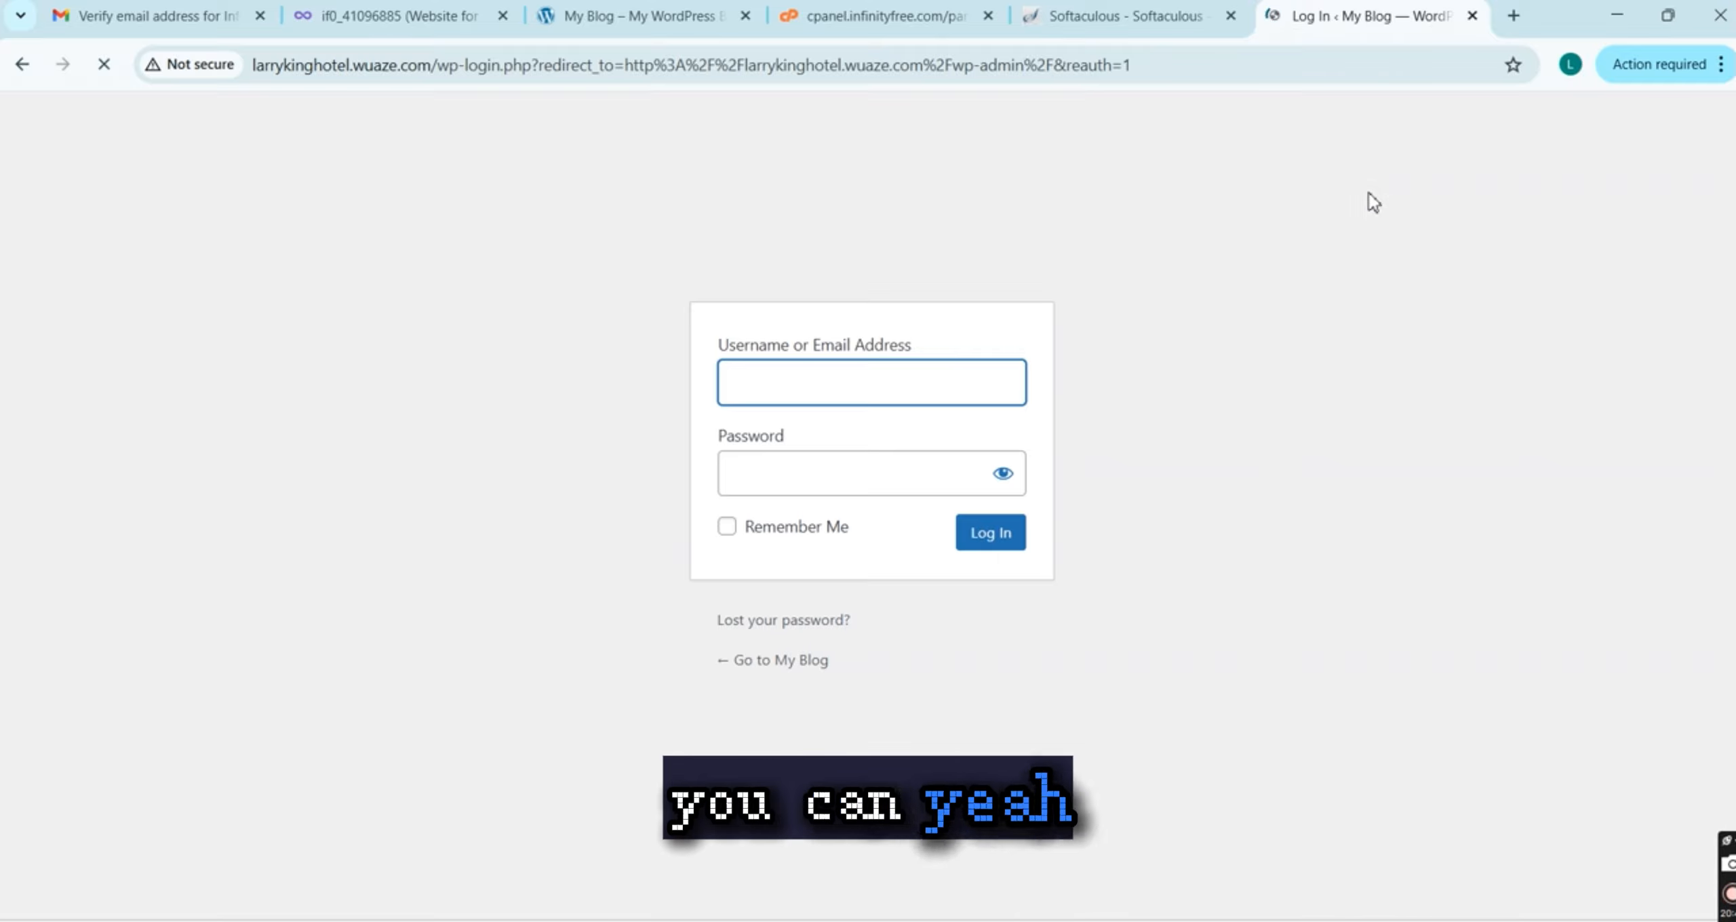
Log in to the My Blog WordPress admin with the admin username and password
left_click(885, 386)
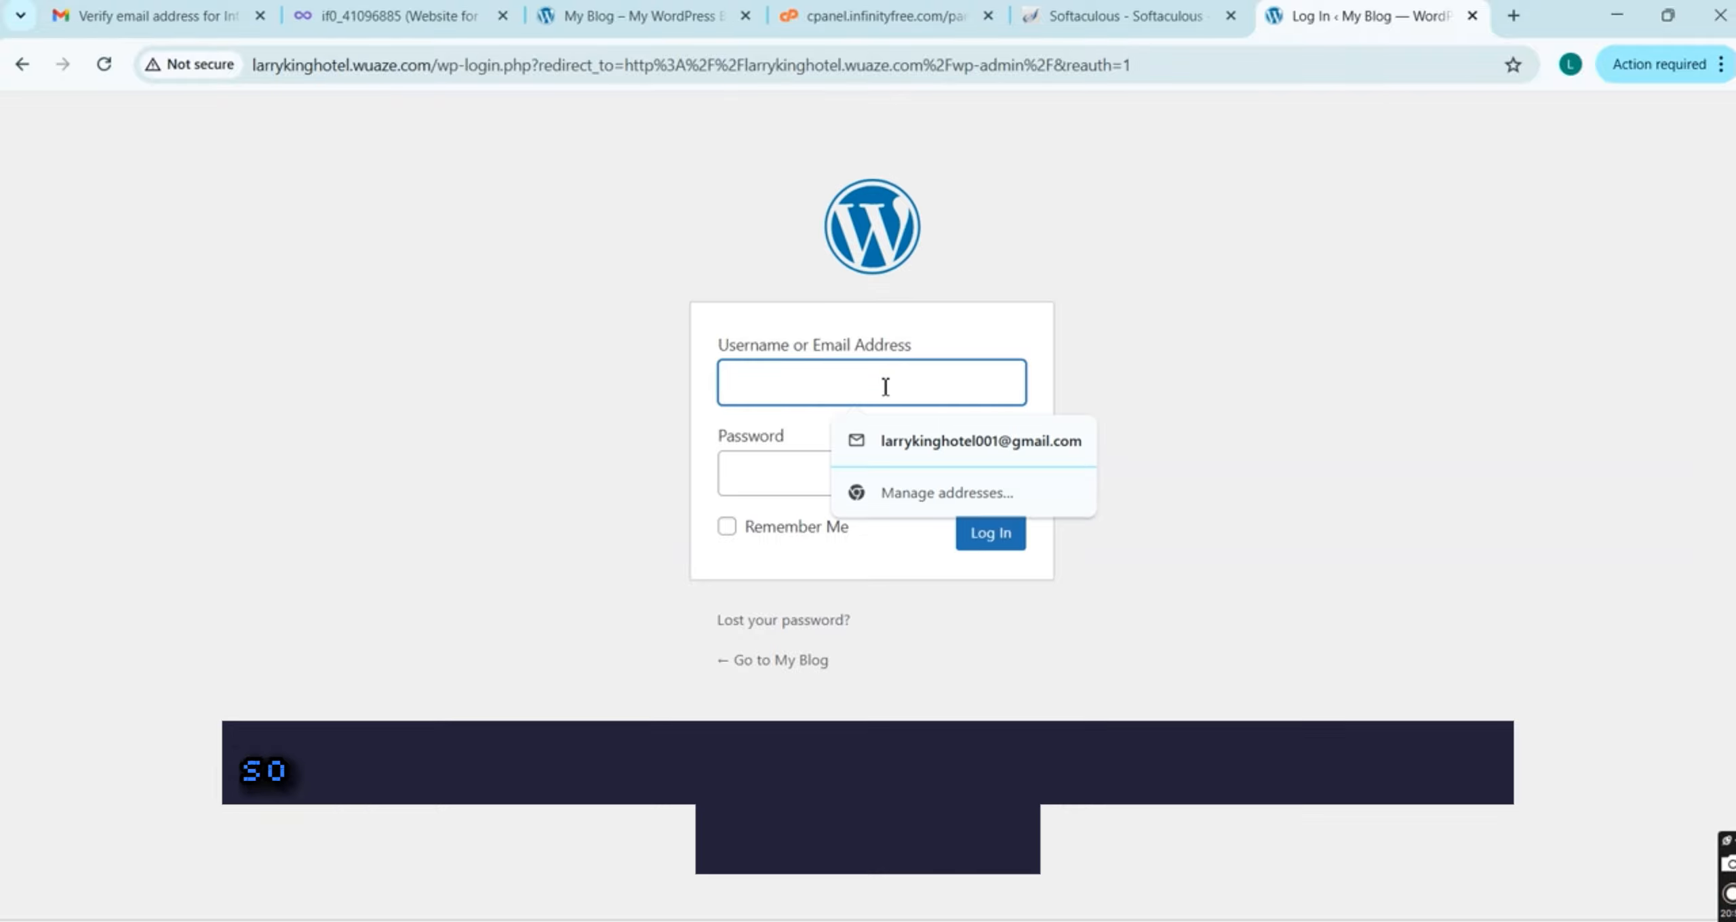
type("L")
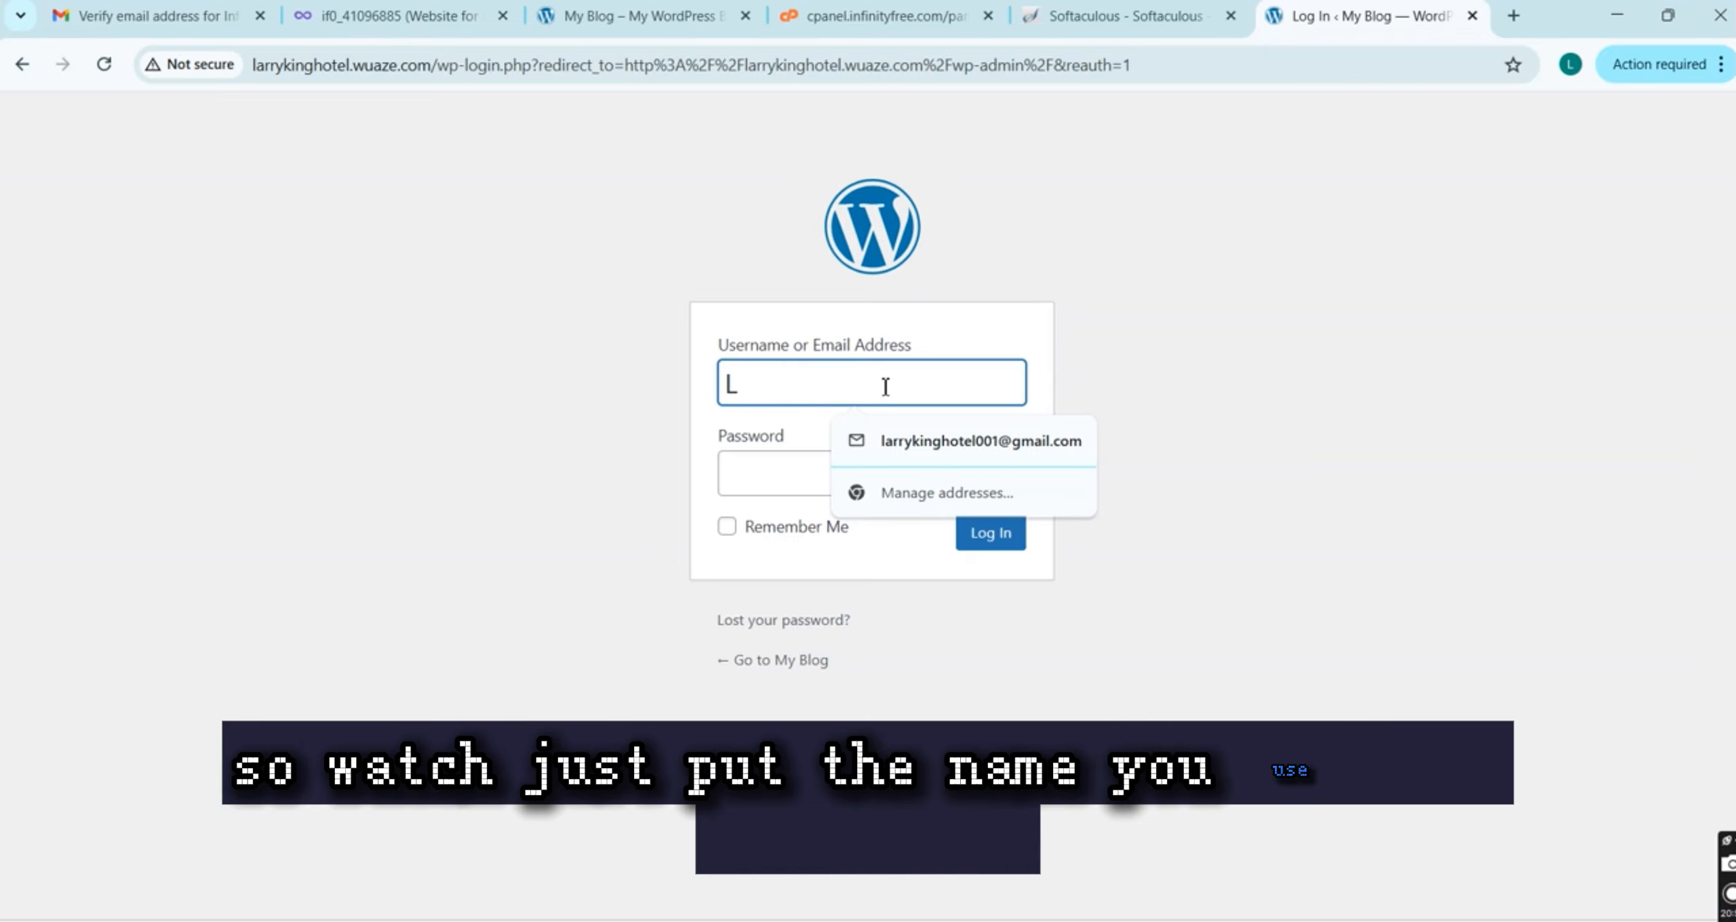
type("arry")
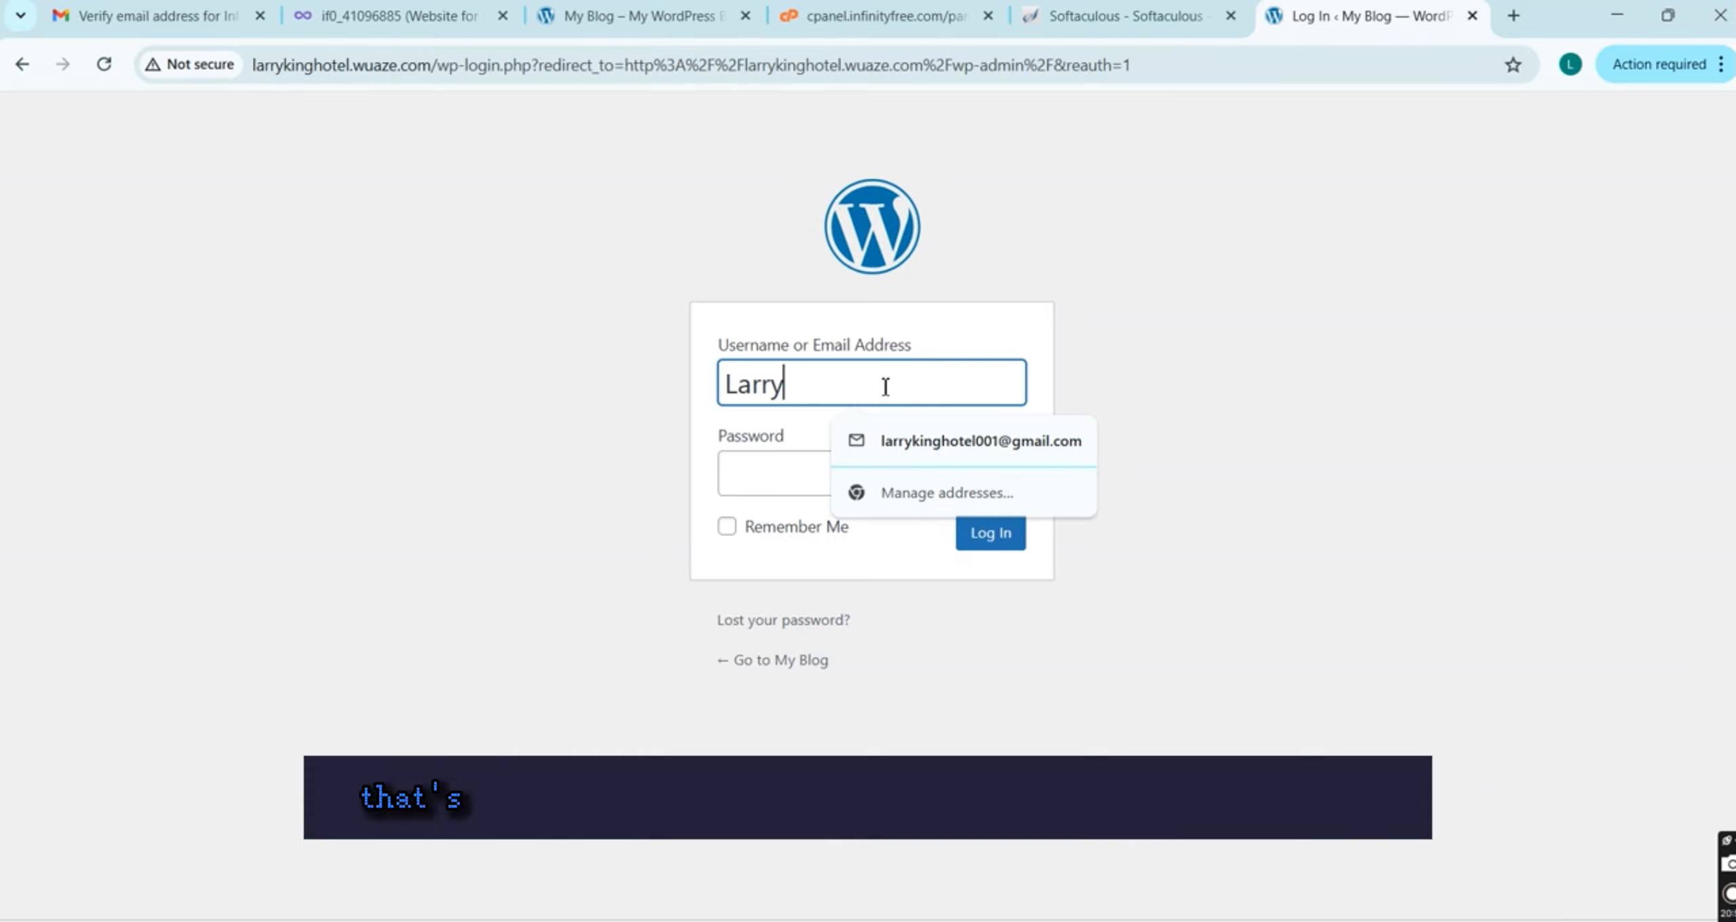
type("king")
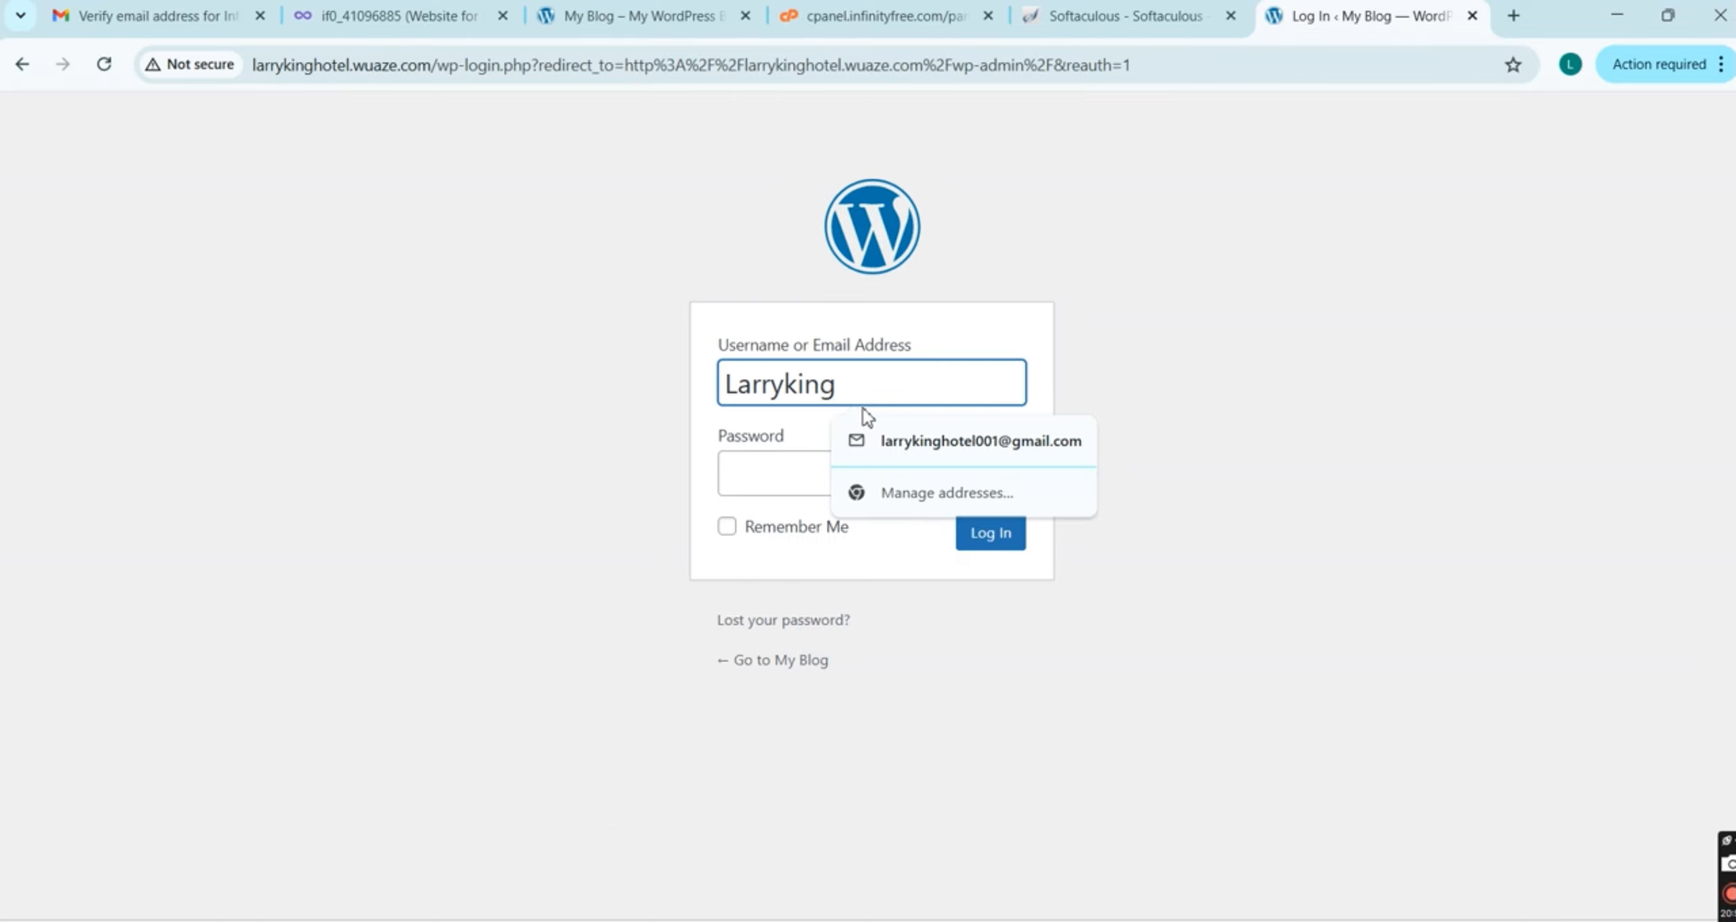
left_click(788, 483)
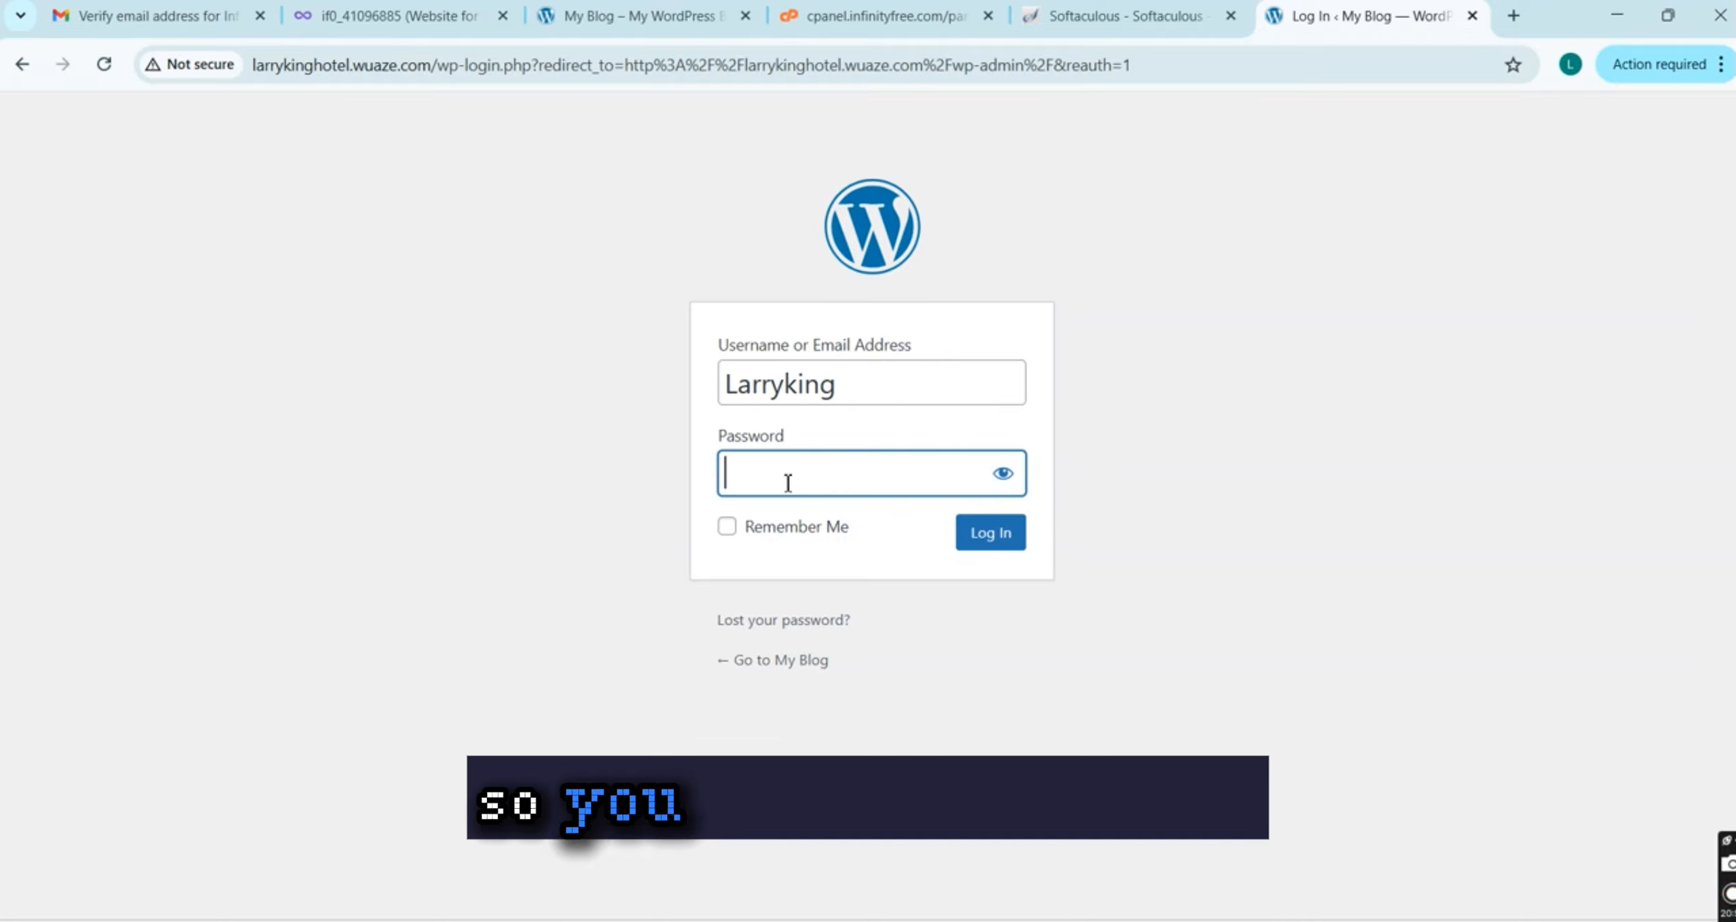
type("L")
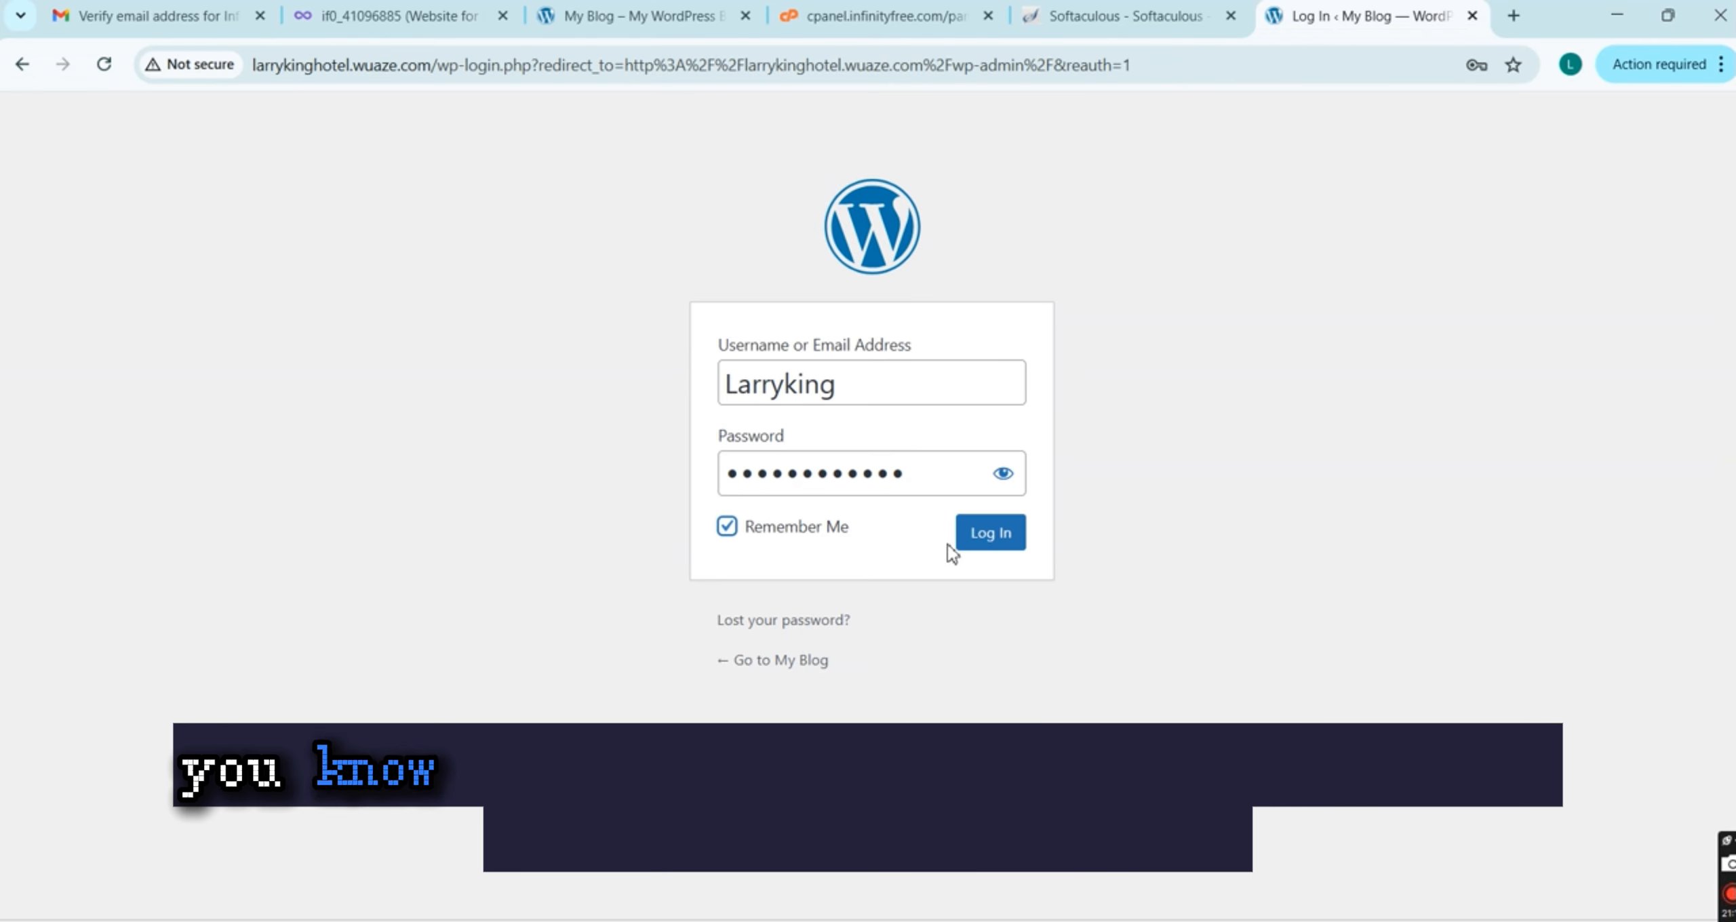
left_click(1005, 552)
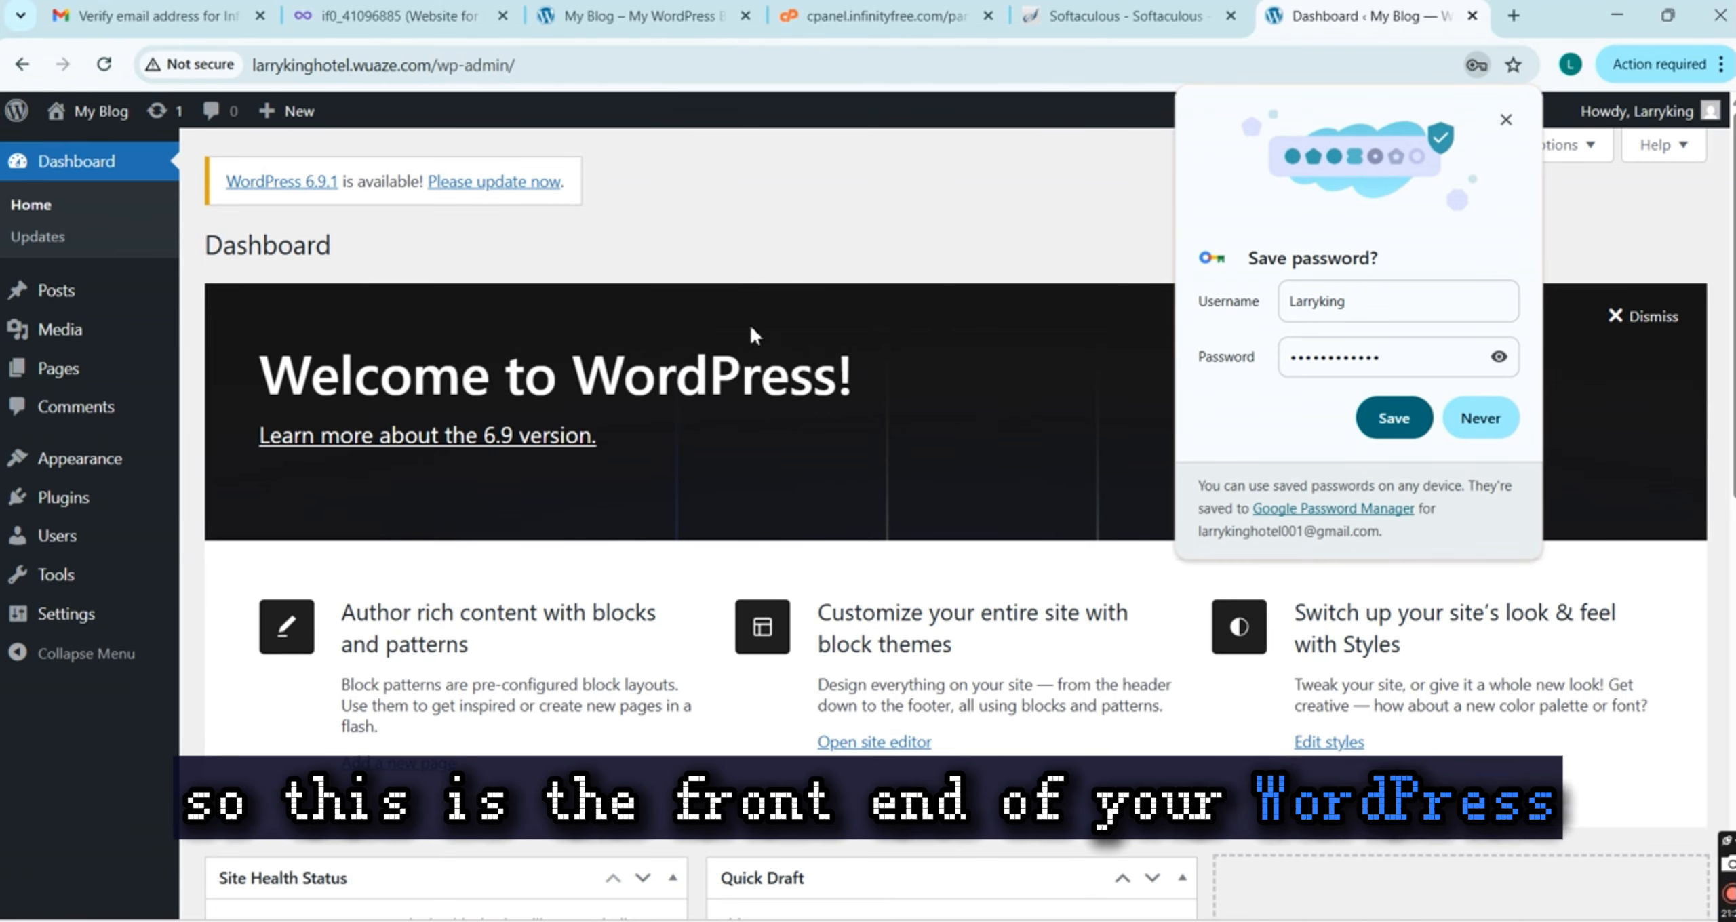
Save the login in Chrome, glance at the blog and installer tabs, and return to the Dashboard
left_click(1375, 412)
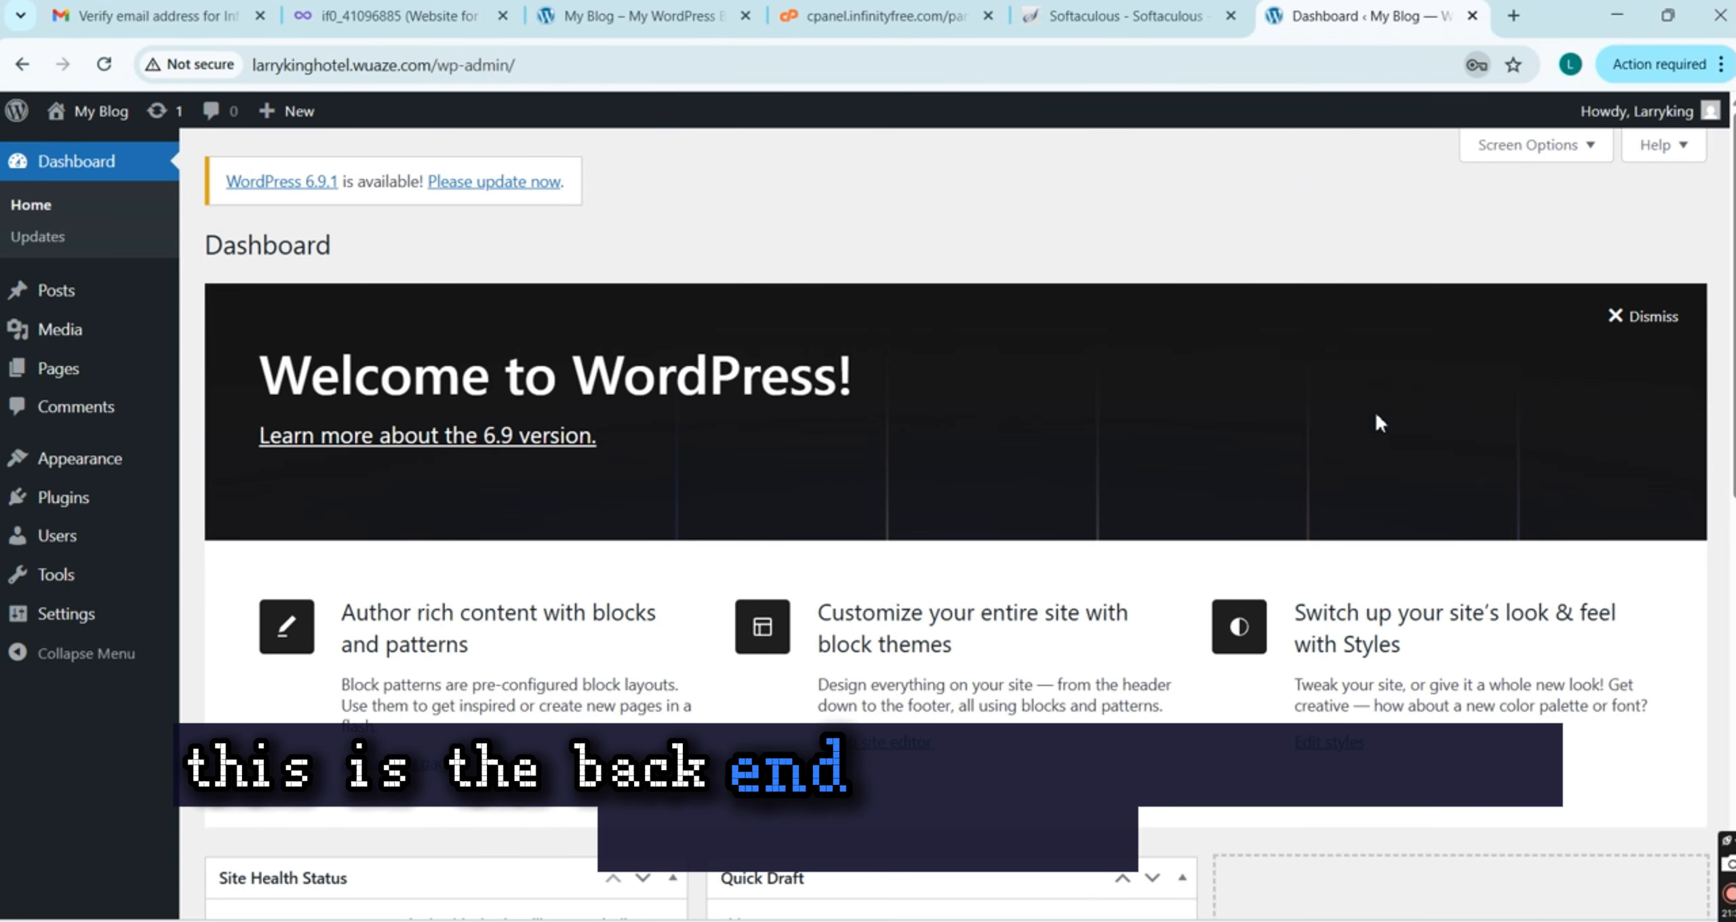
left_click(671, 15)
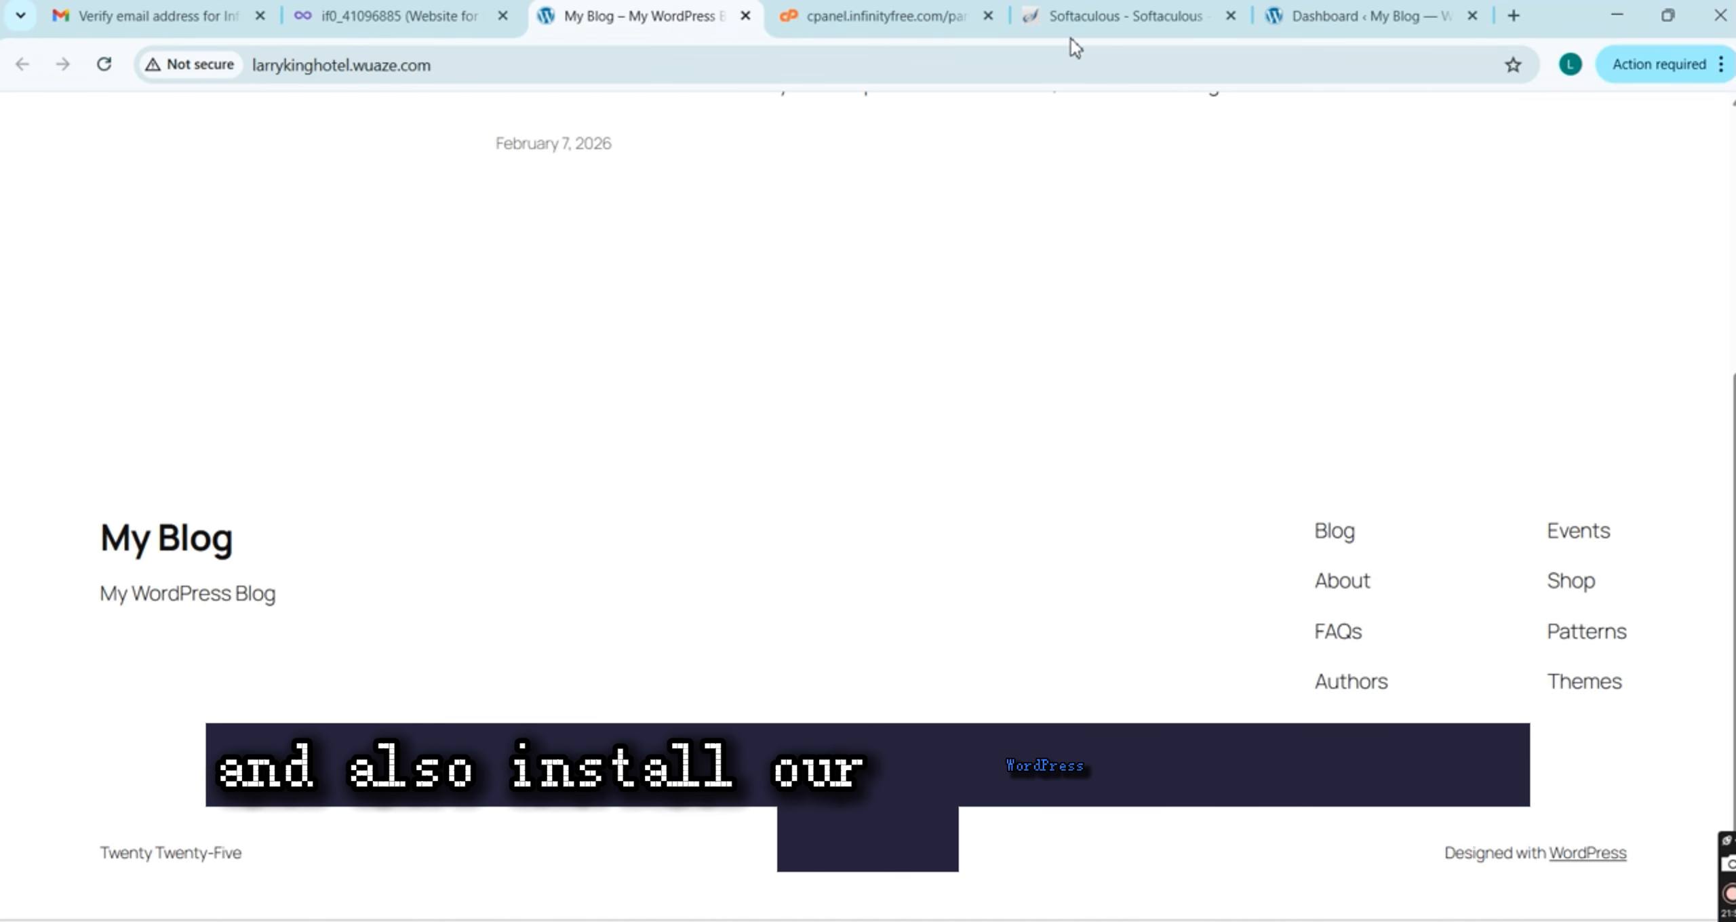
left_click(1082, 20)
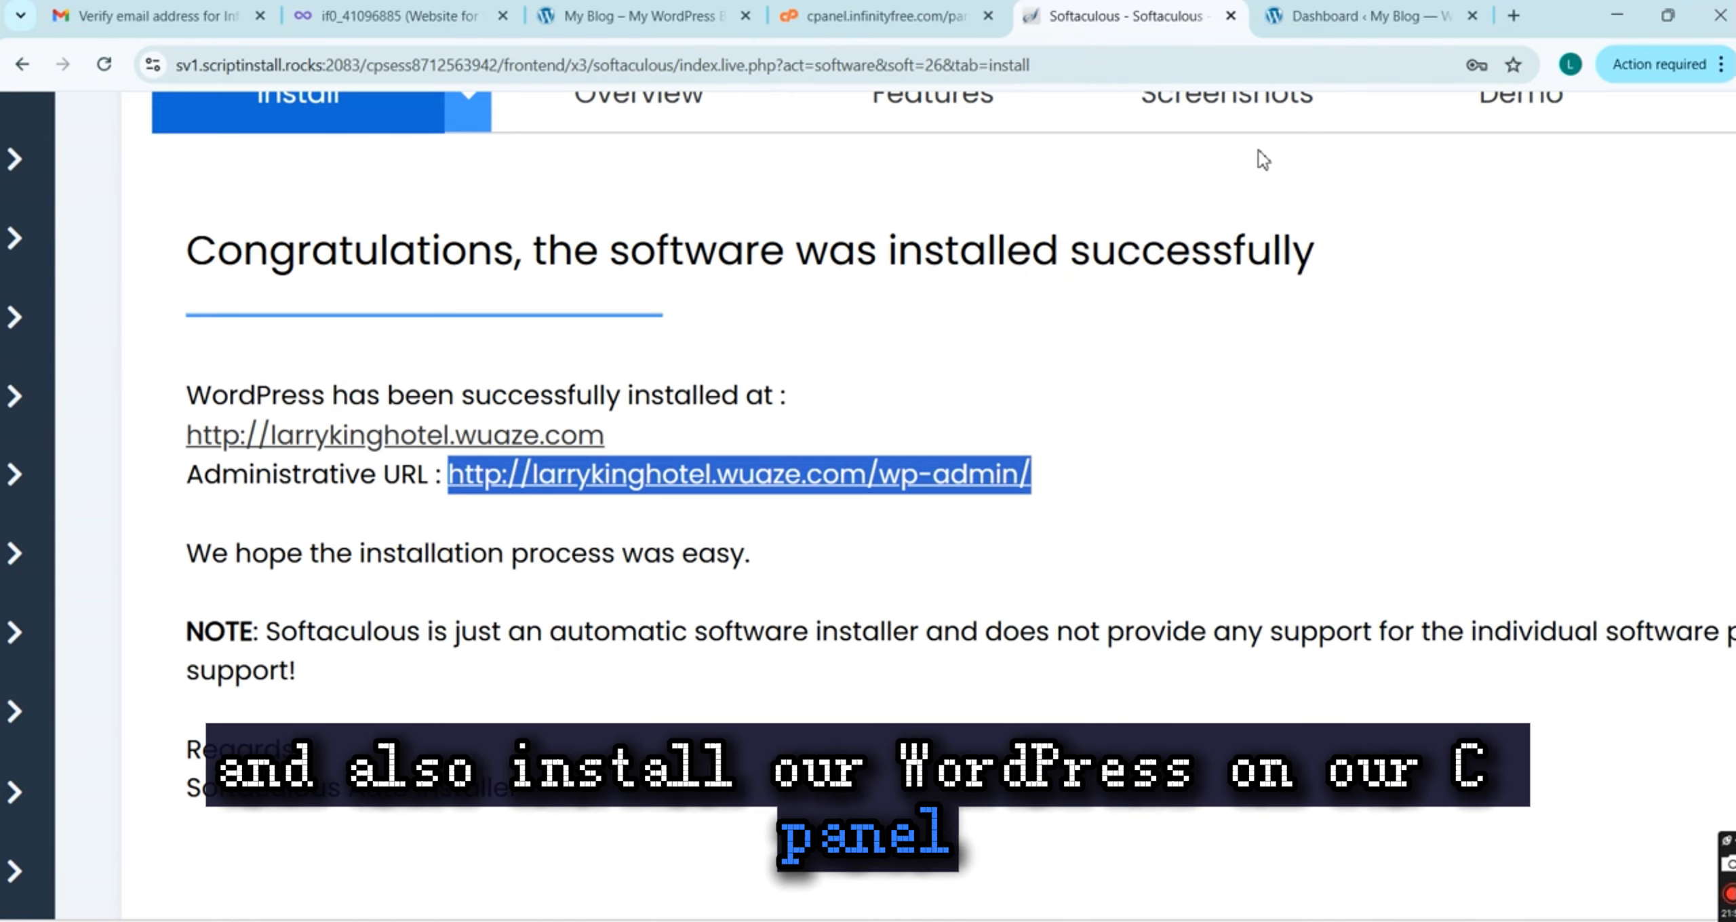
left_click(1349, 16)
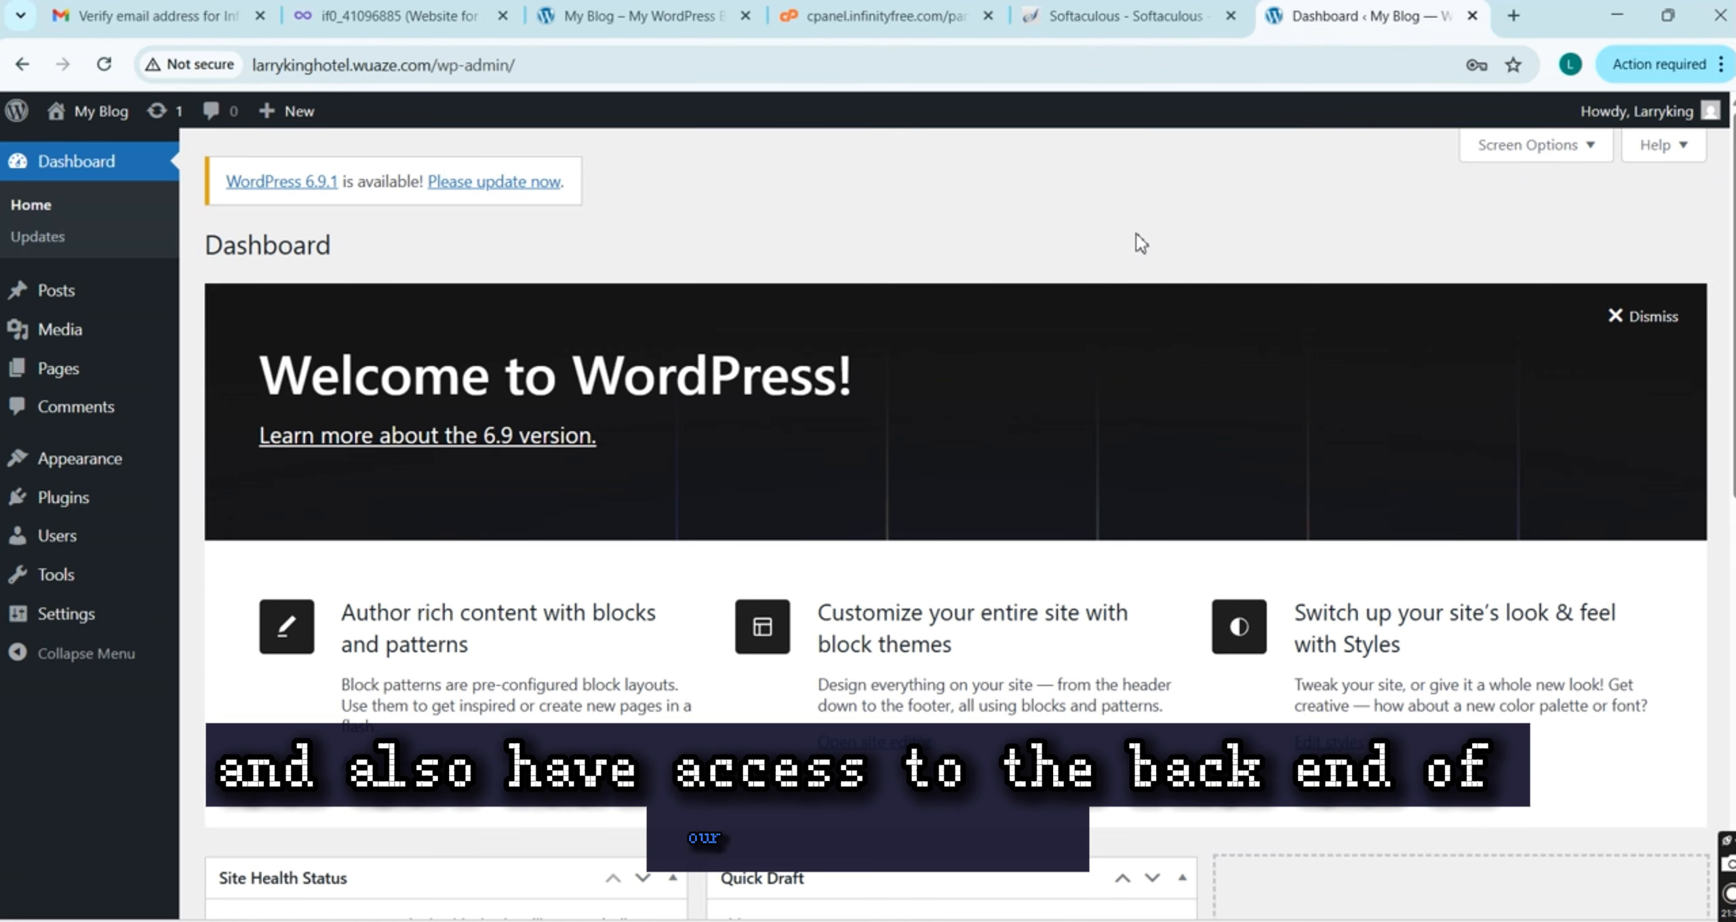